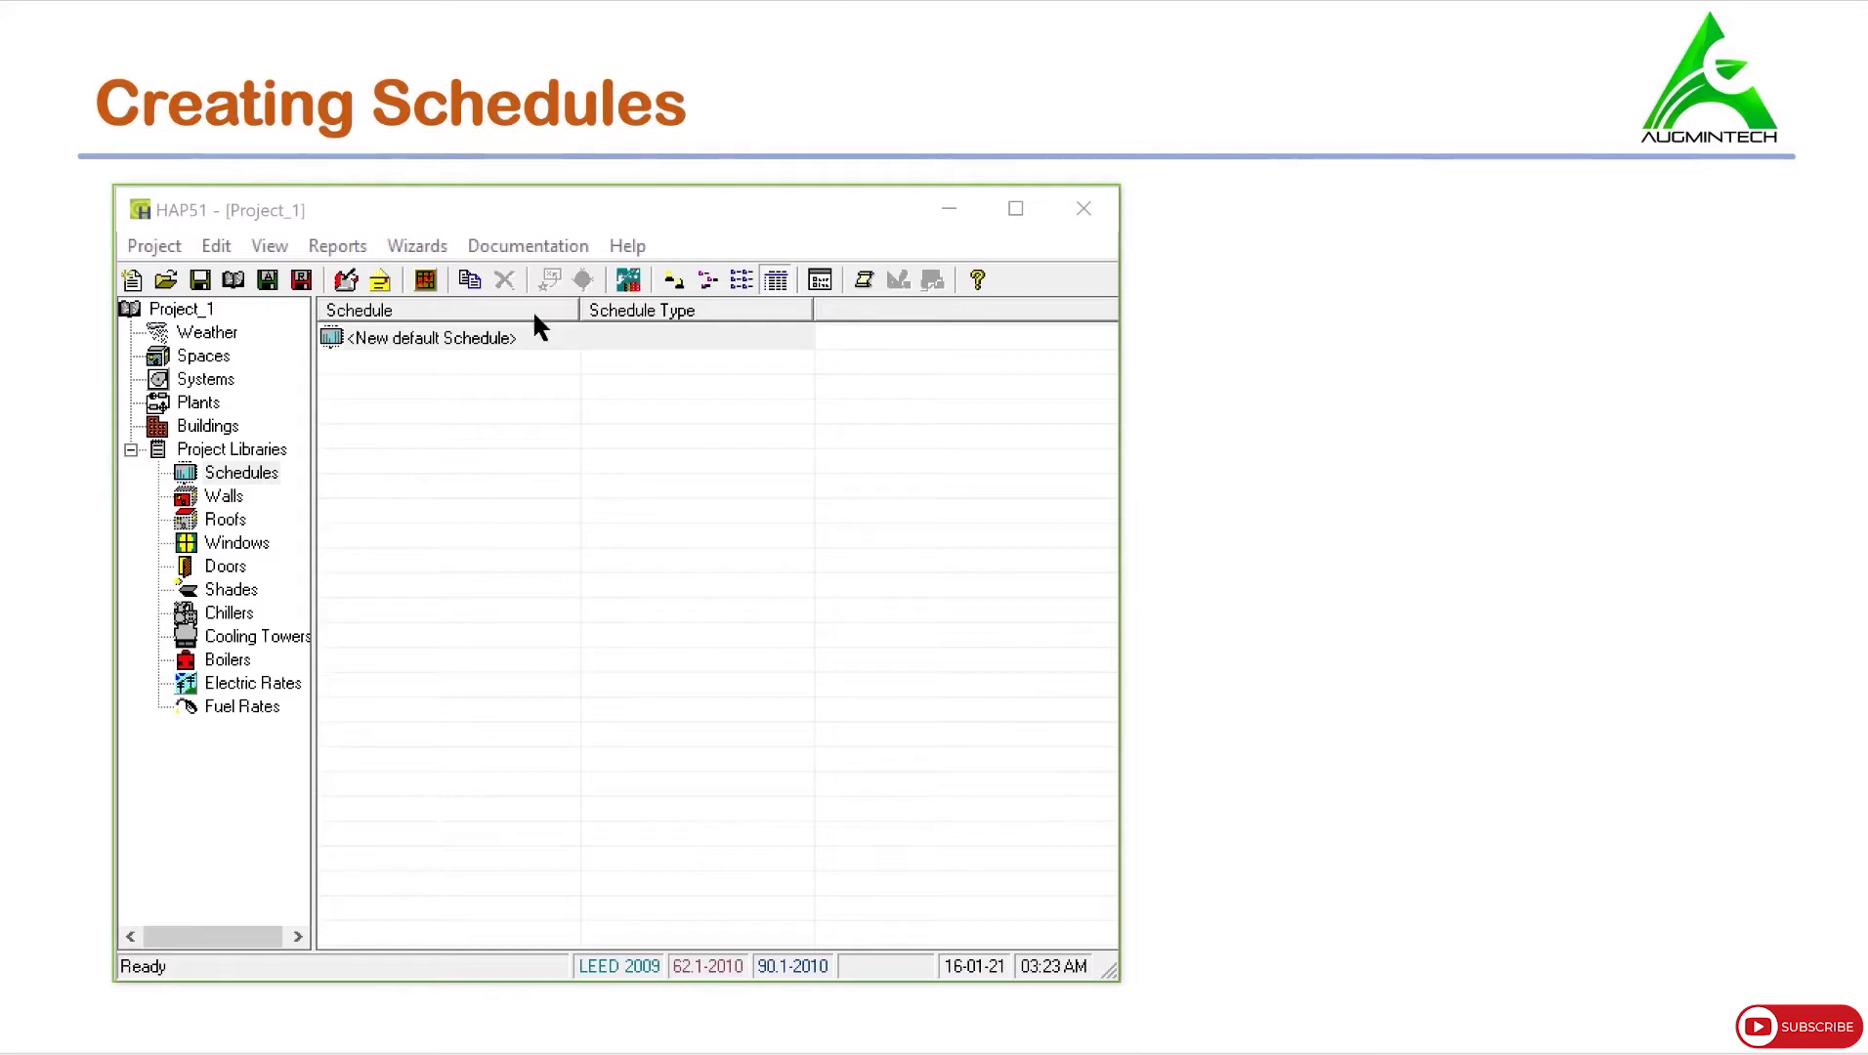
Open the new default schedule, keep its type Fractional, and name it 'people'.
{"action": "double_click", "coordinate": [437, 339]}
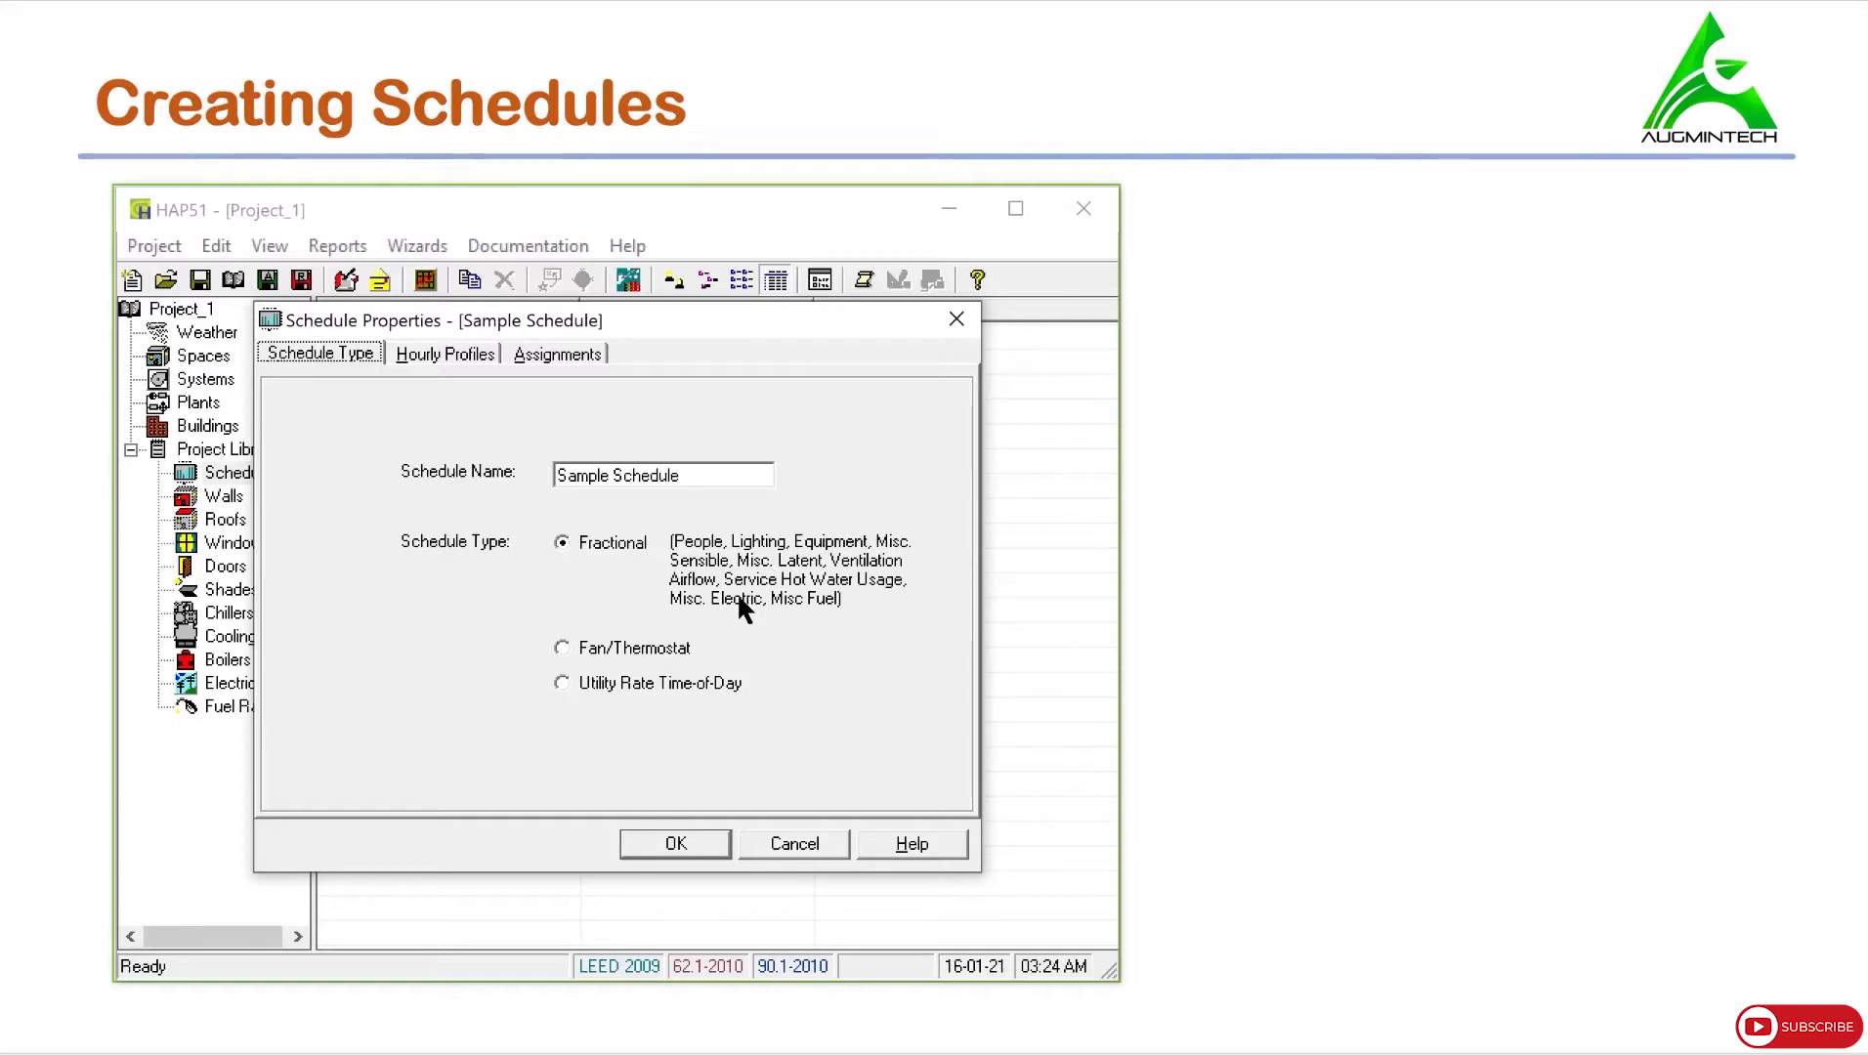
{"action": "left_click", "coordinate": [564, 648]}
{"action": "left_click", "coordinate": [563, 682]}
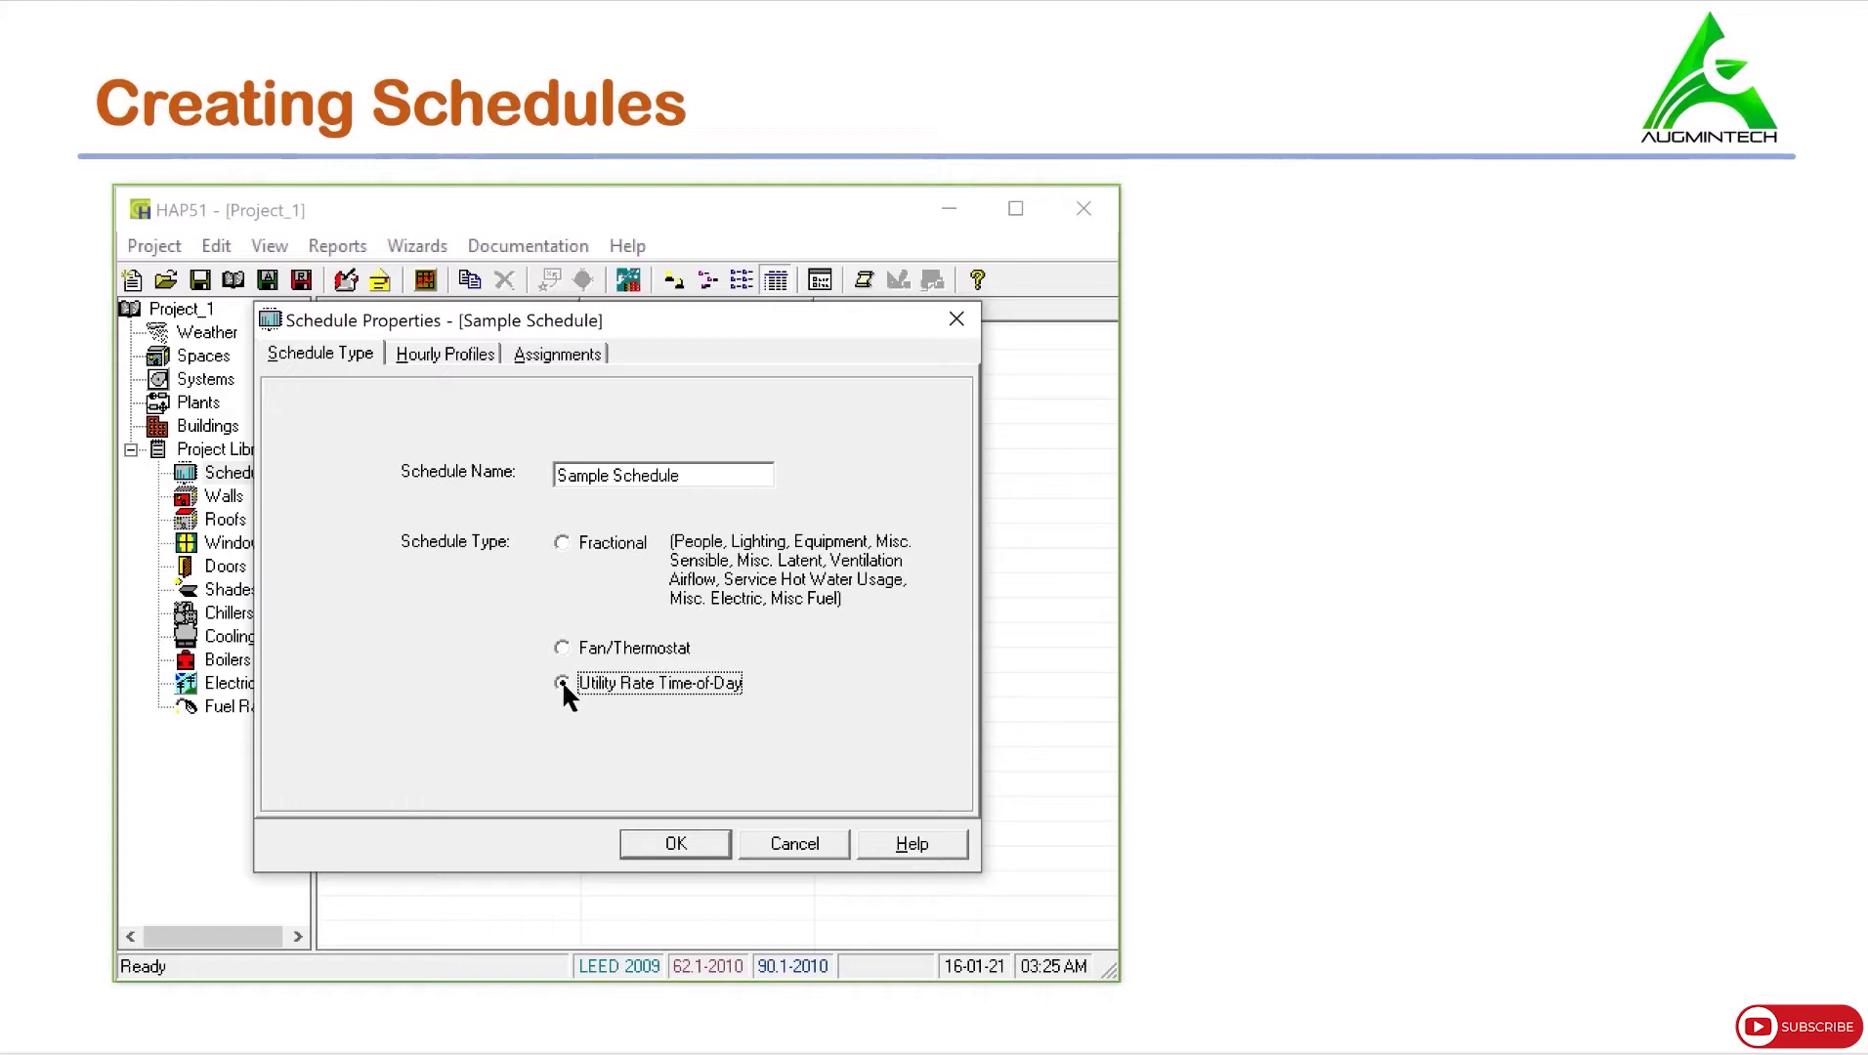
{"action": "left_click", "coordinate": [563, 544]}
{"action": "left_click", "coordinate": [682, 476]}
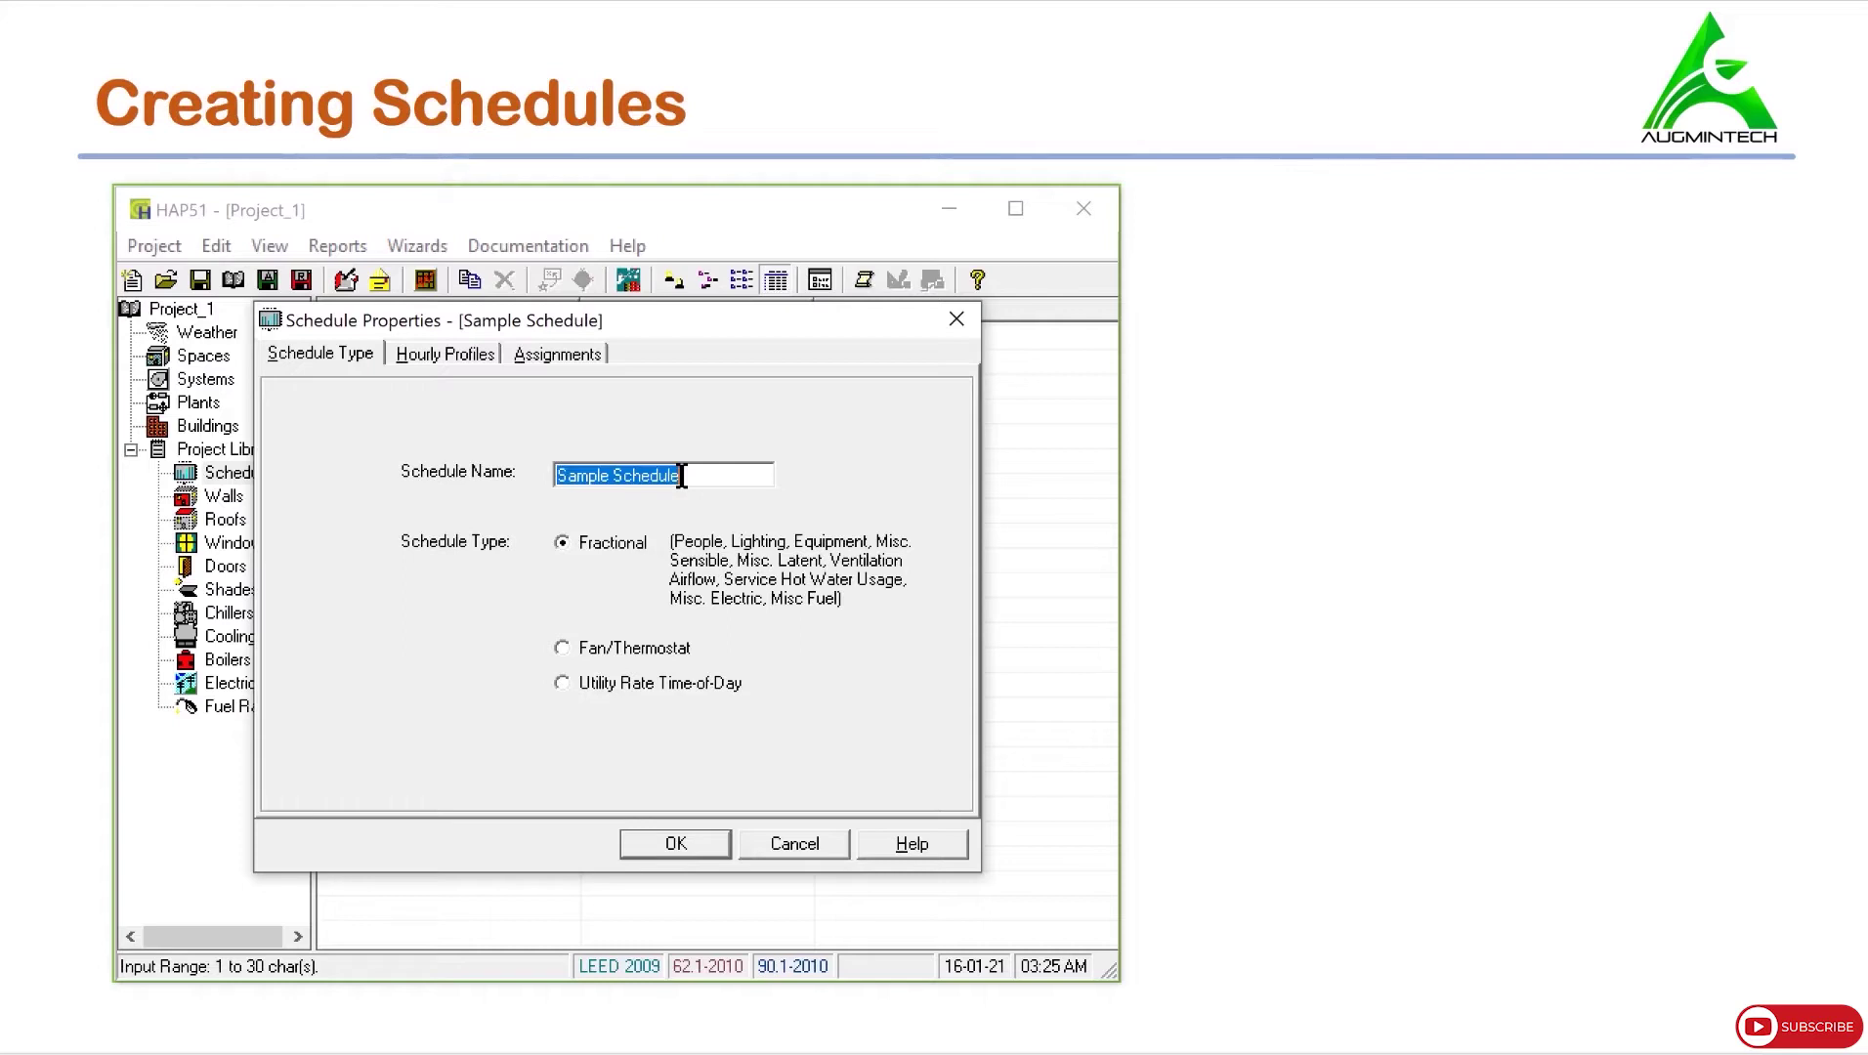
{"action": "type", "text": "people"}
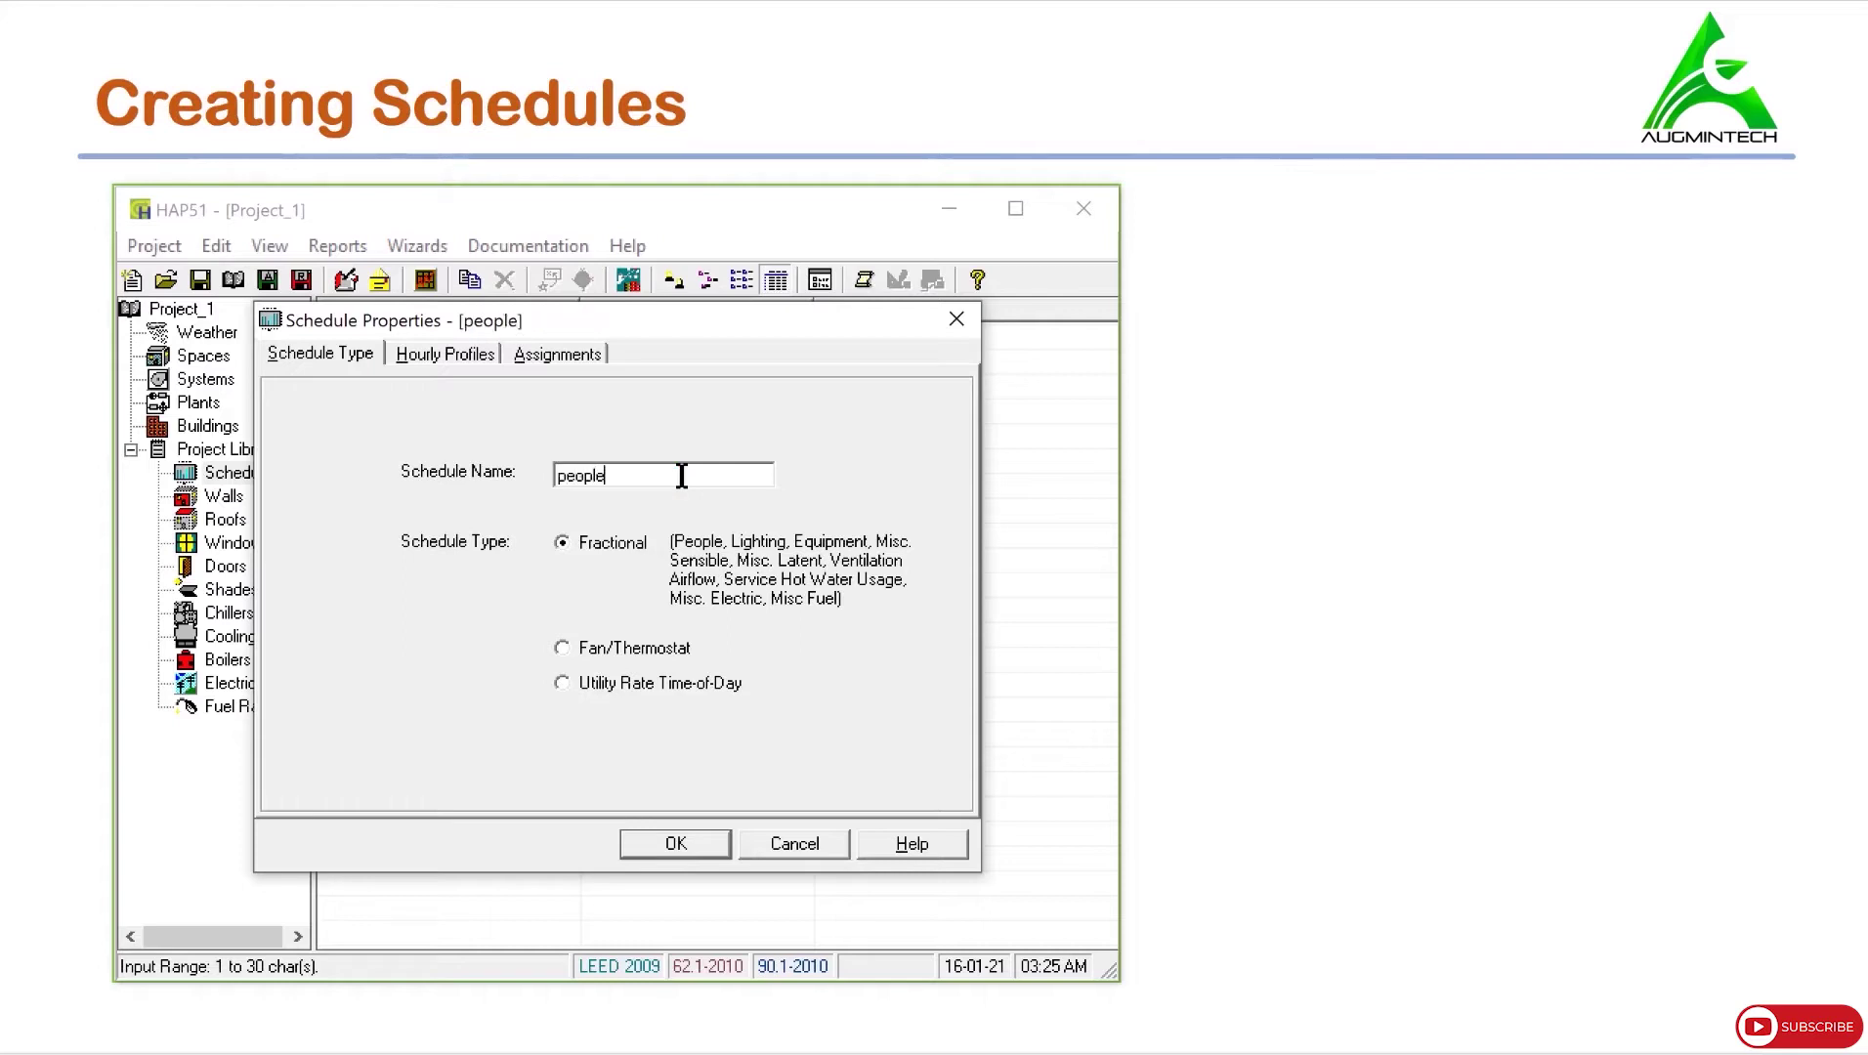
Rename hourly Profile One to 'working day' and open its 24-hour graph.
{"action": "left_click", "coordinate": [452, 354]}
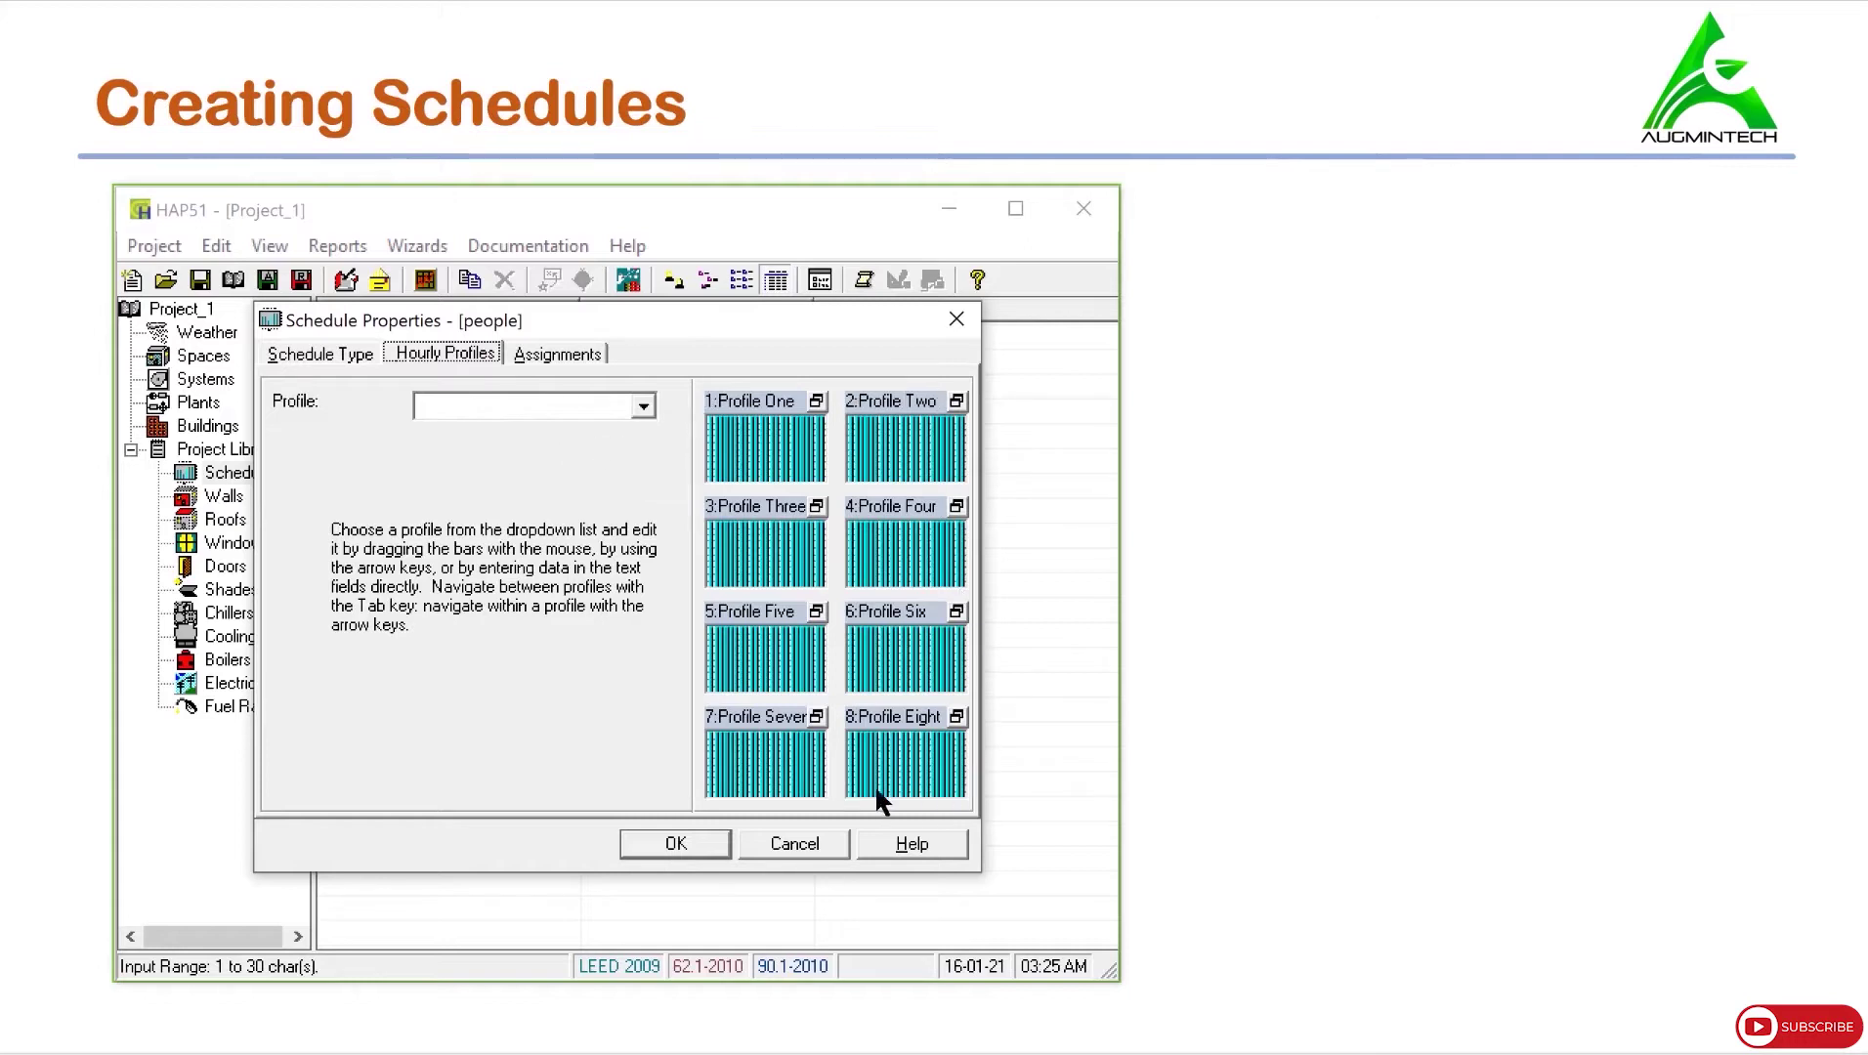
{"action": "left_click", "coordinate": [735, 442]}
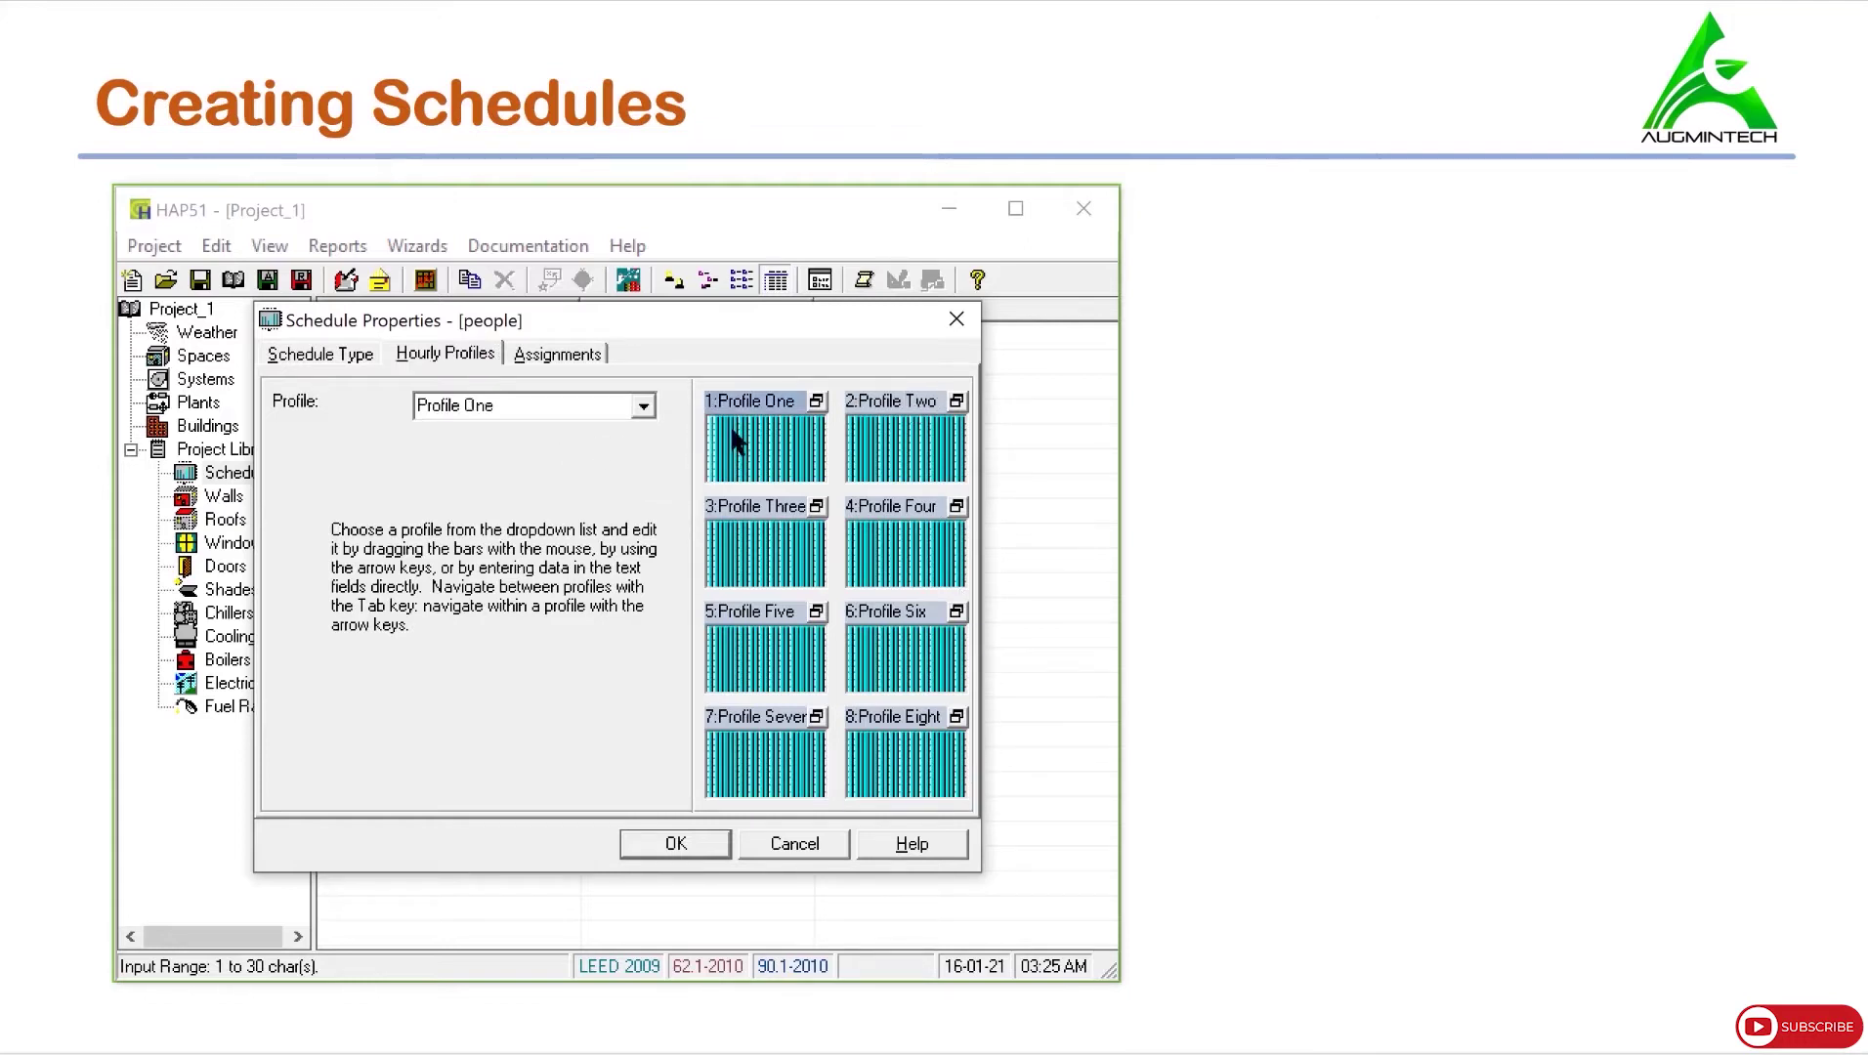
{"action": "left_click", "coordinate": [590, 408]}
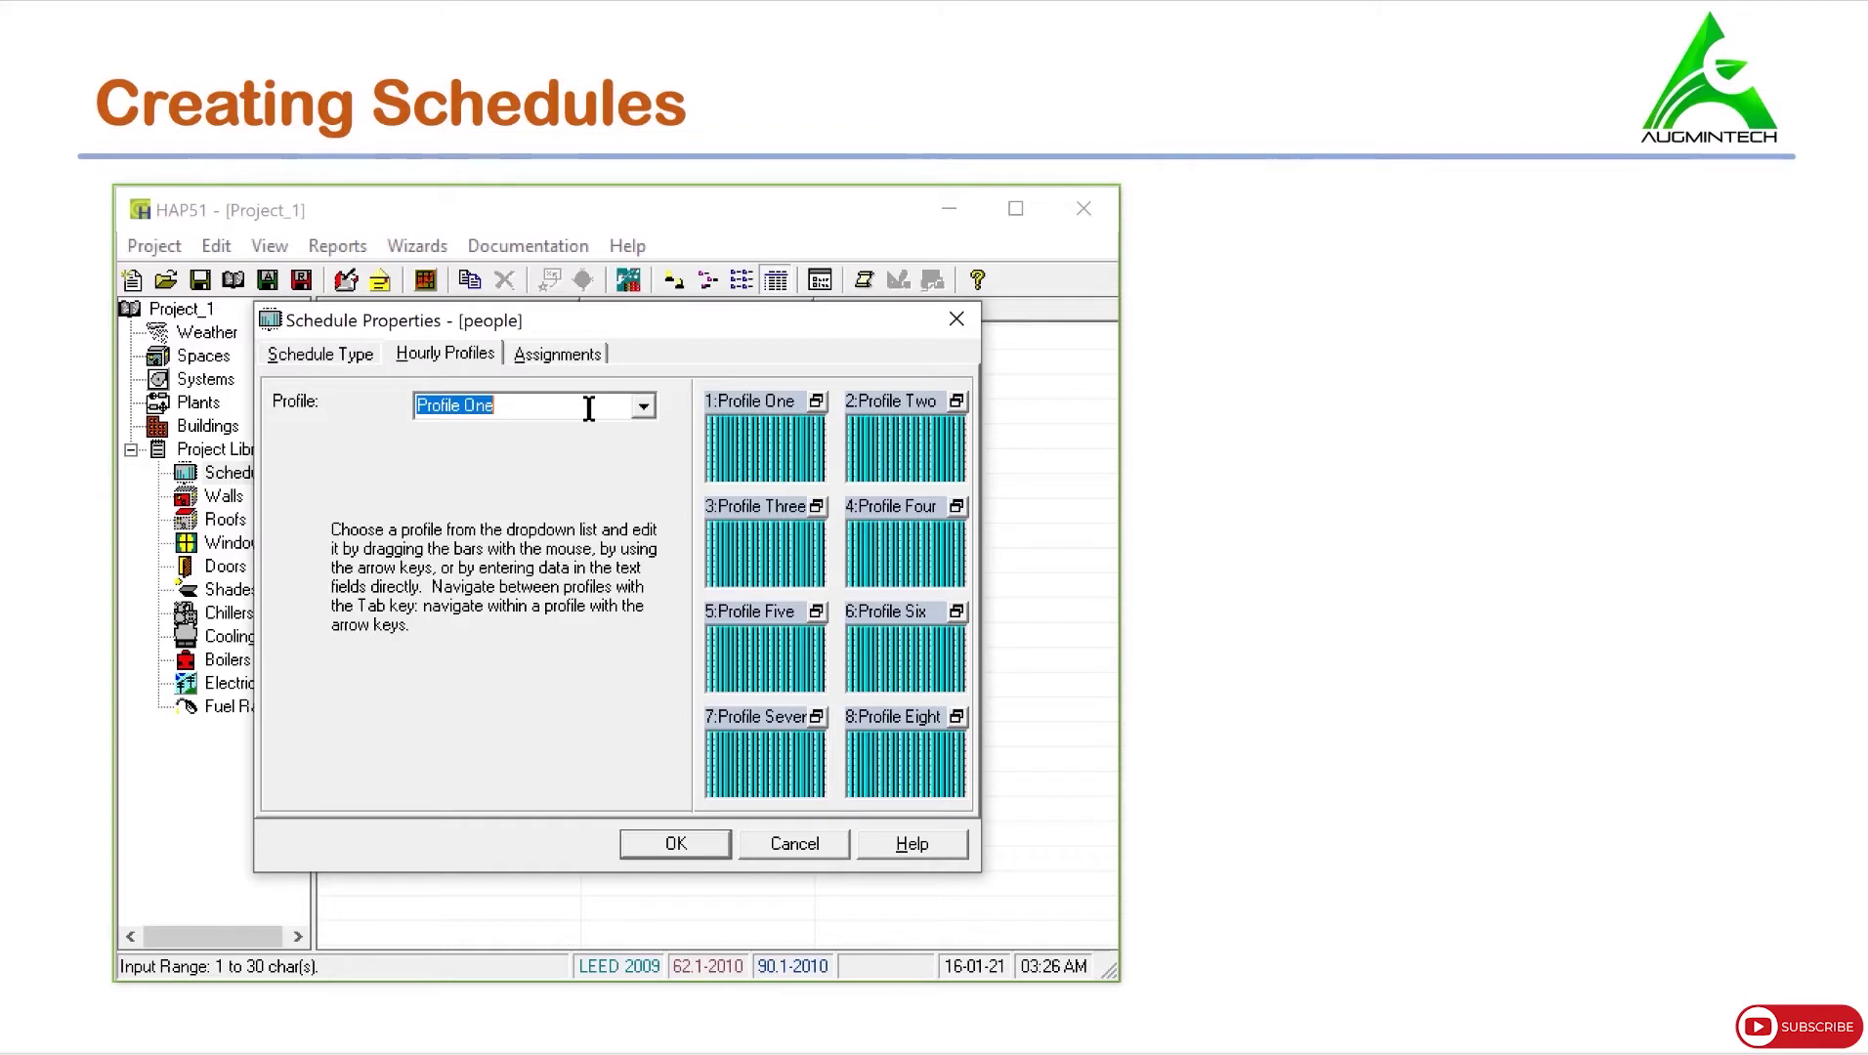
{"action": "type", "text": "working"}
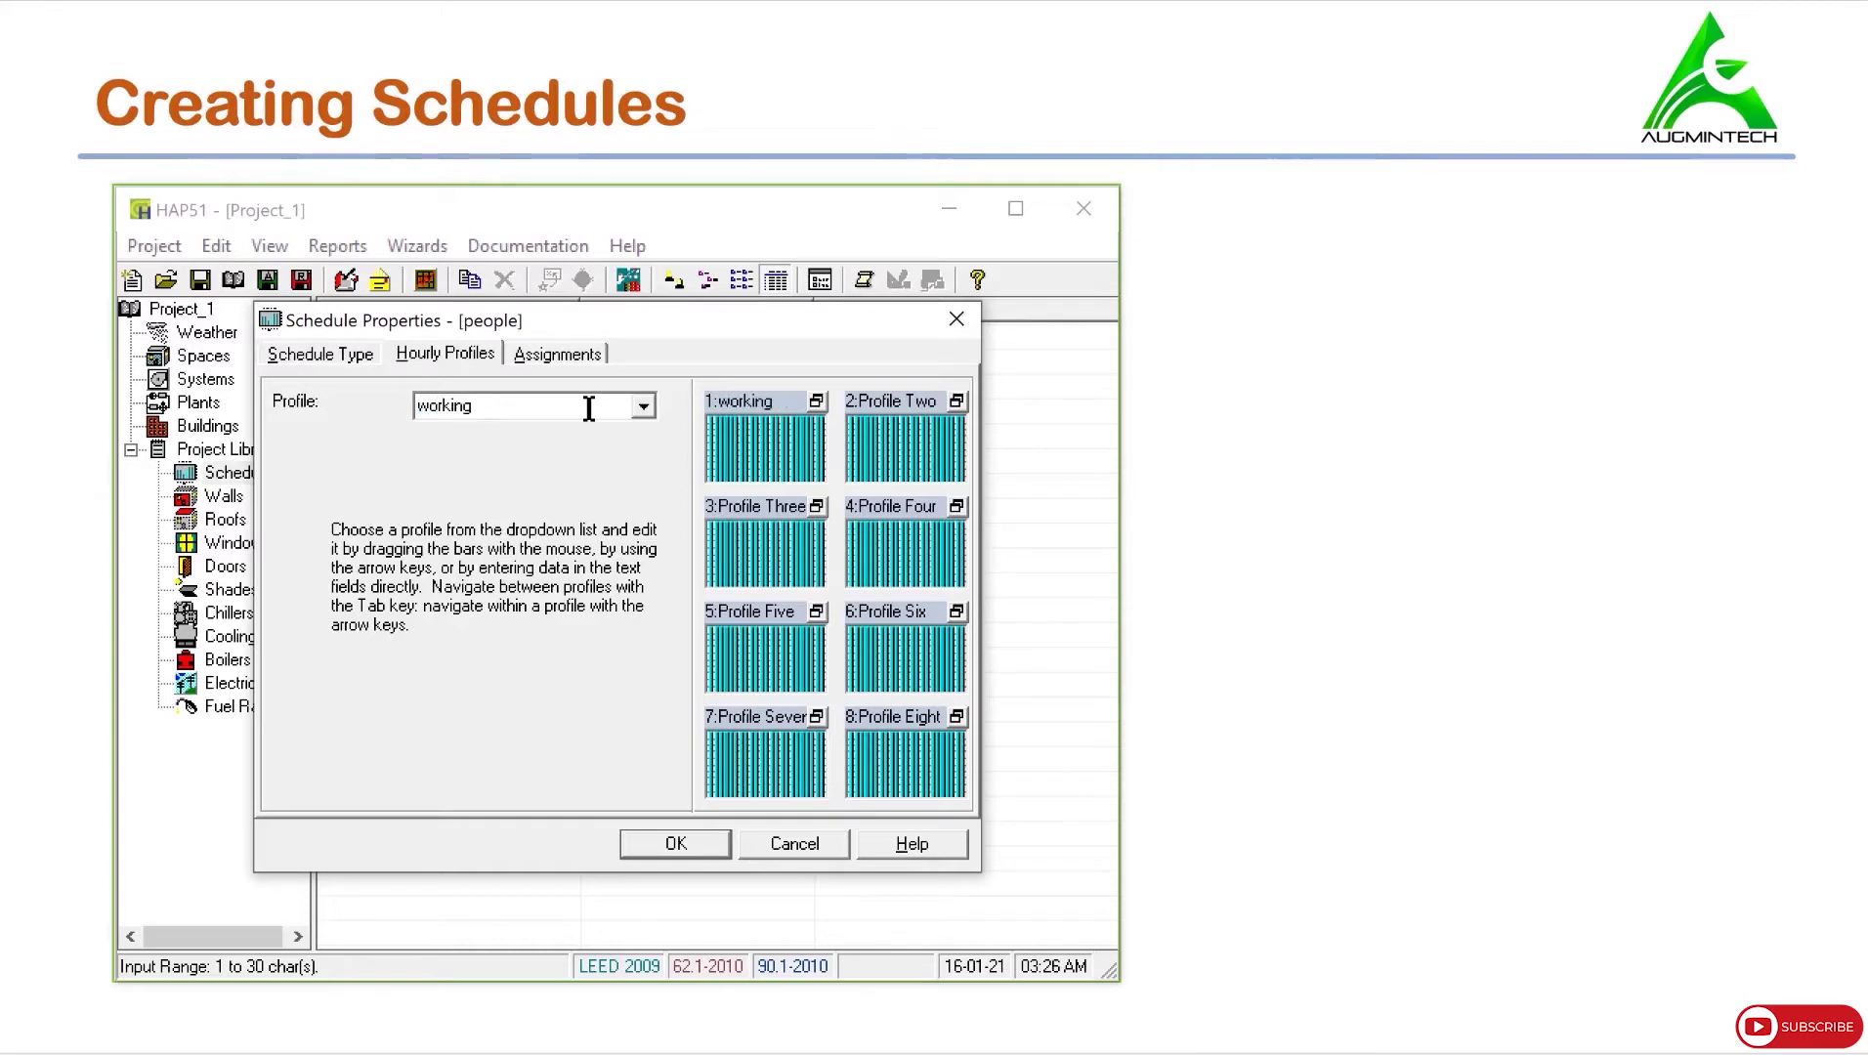
{"action": "type", "text": " day"}
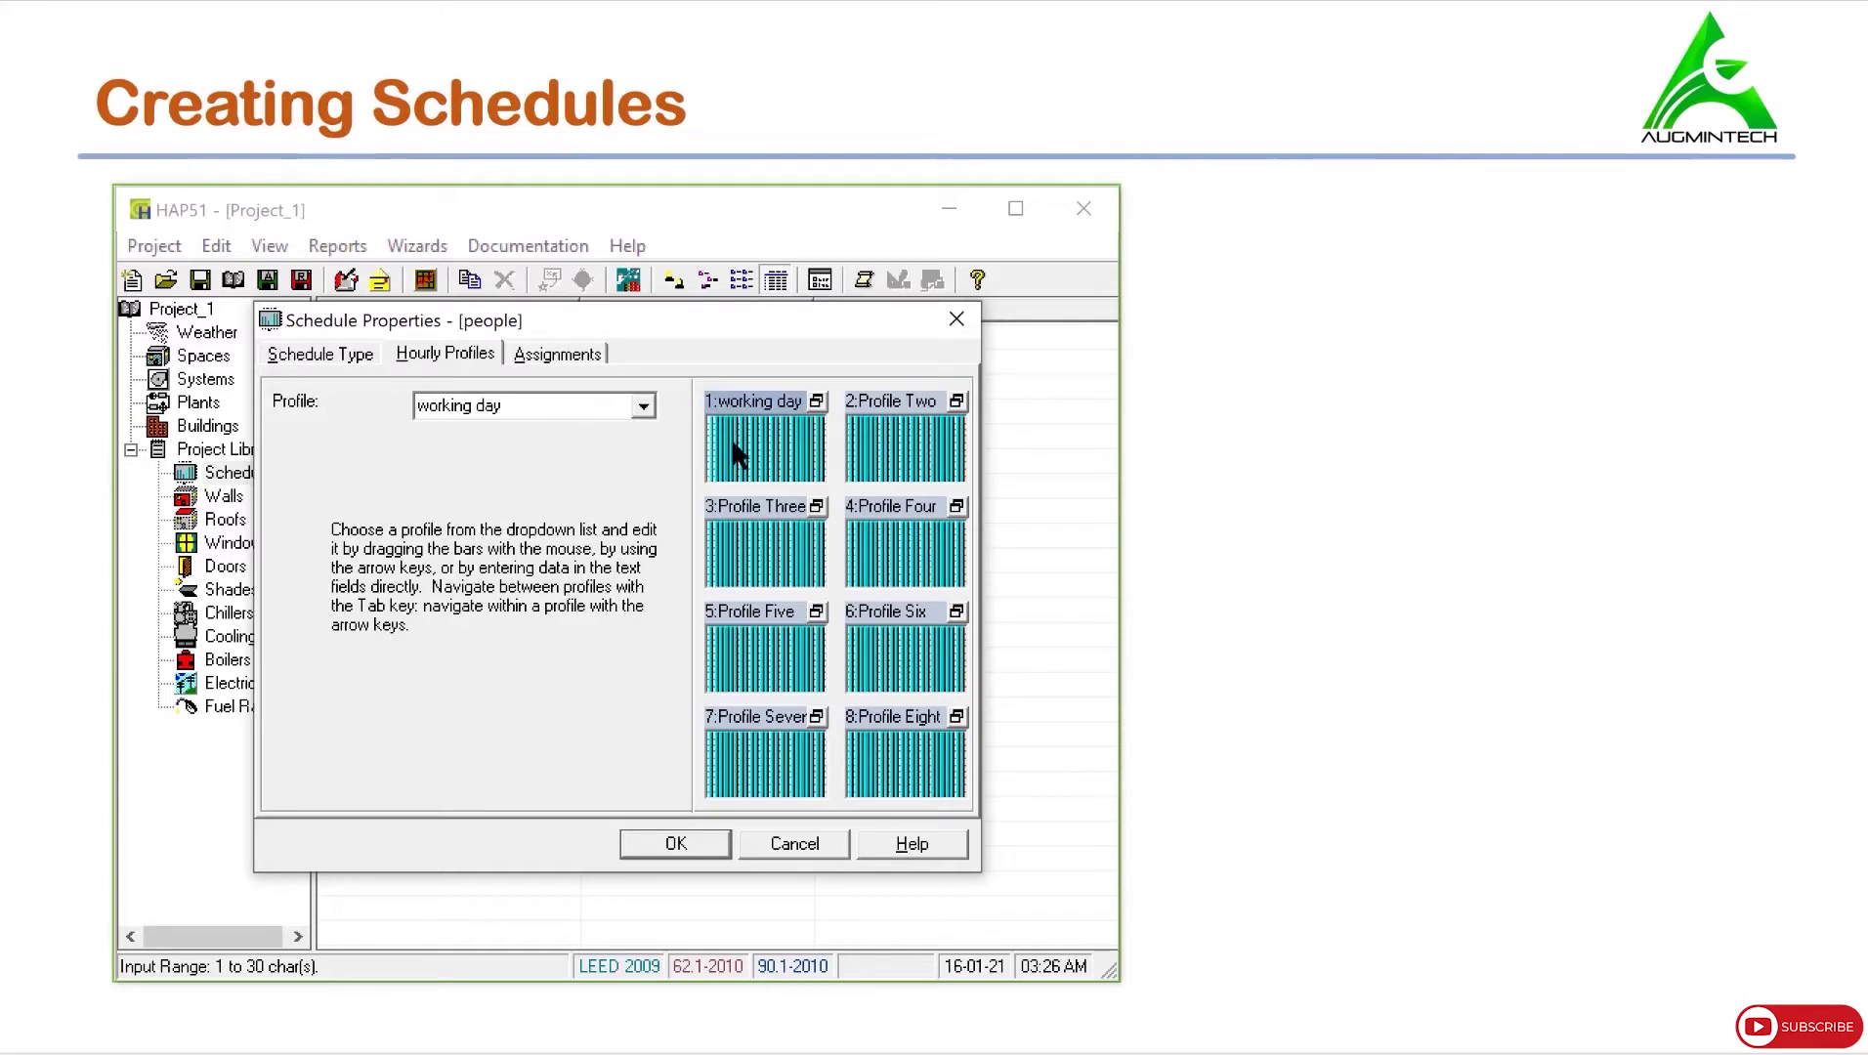
{"action": "left_click", "coordinate": [816, 402]}
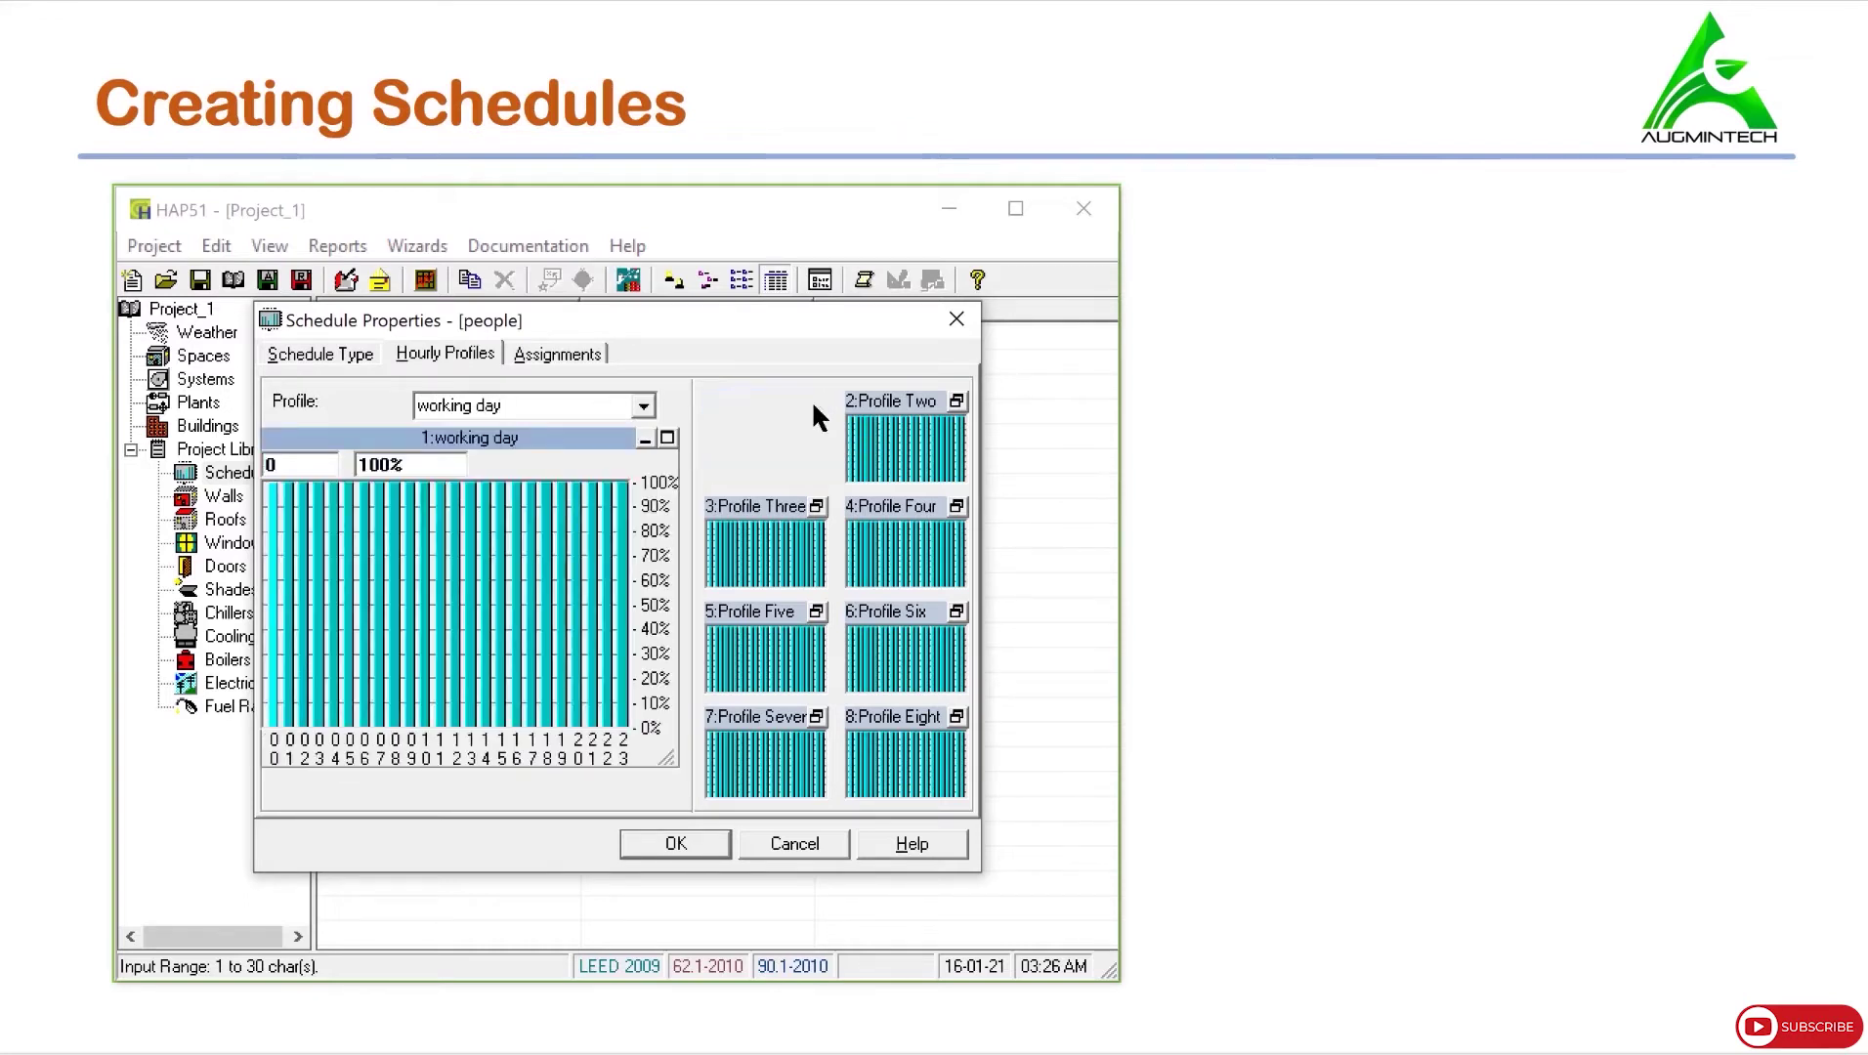
On the maximized graph, set hours 0–7 to 0% and hour 8 to 30%.
{"action": "left_click", "coordinate": [667, 440]}
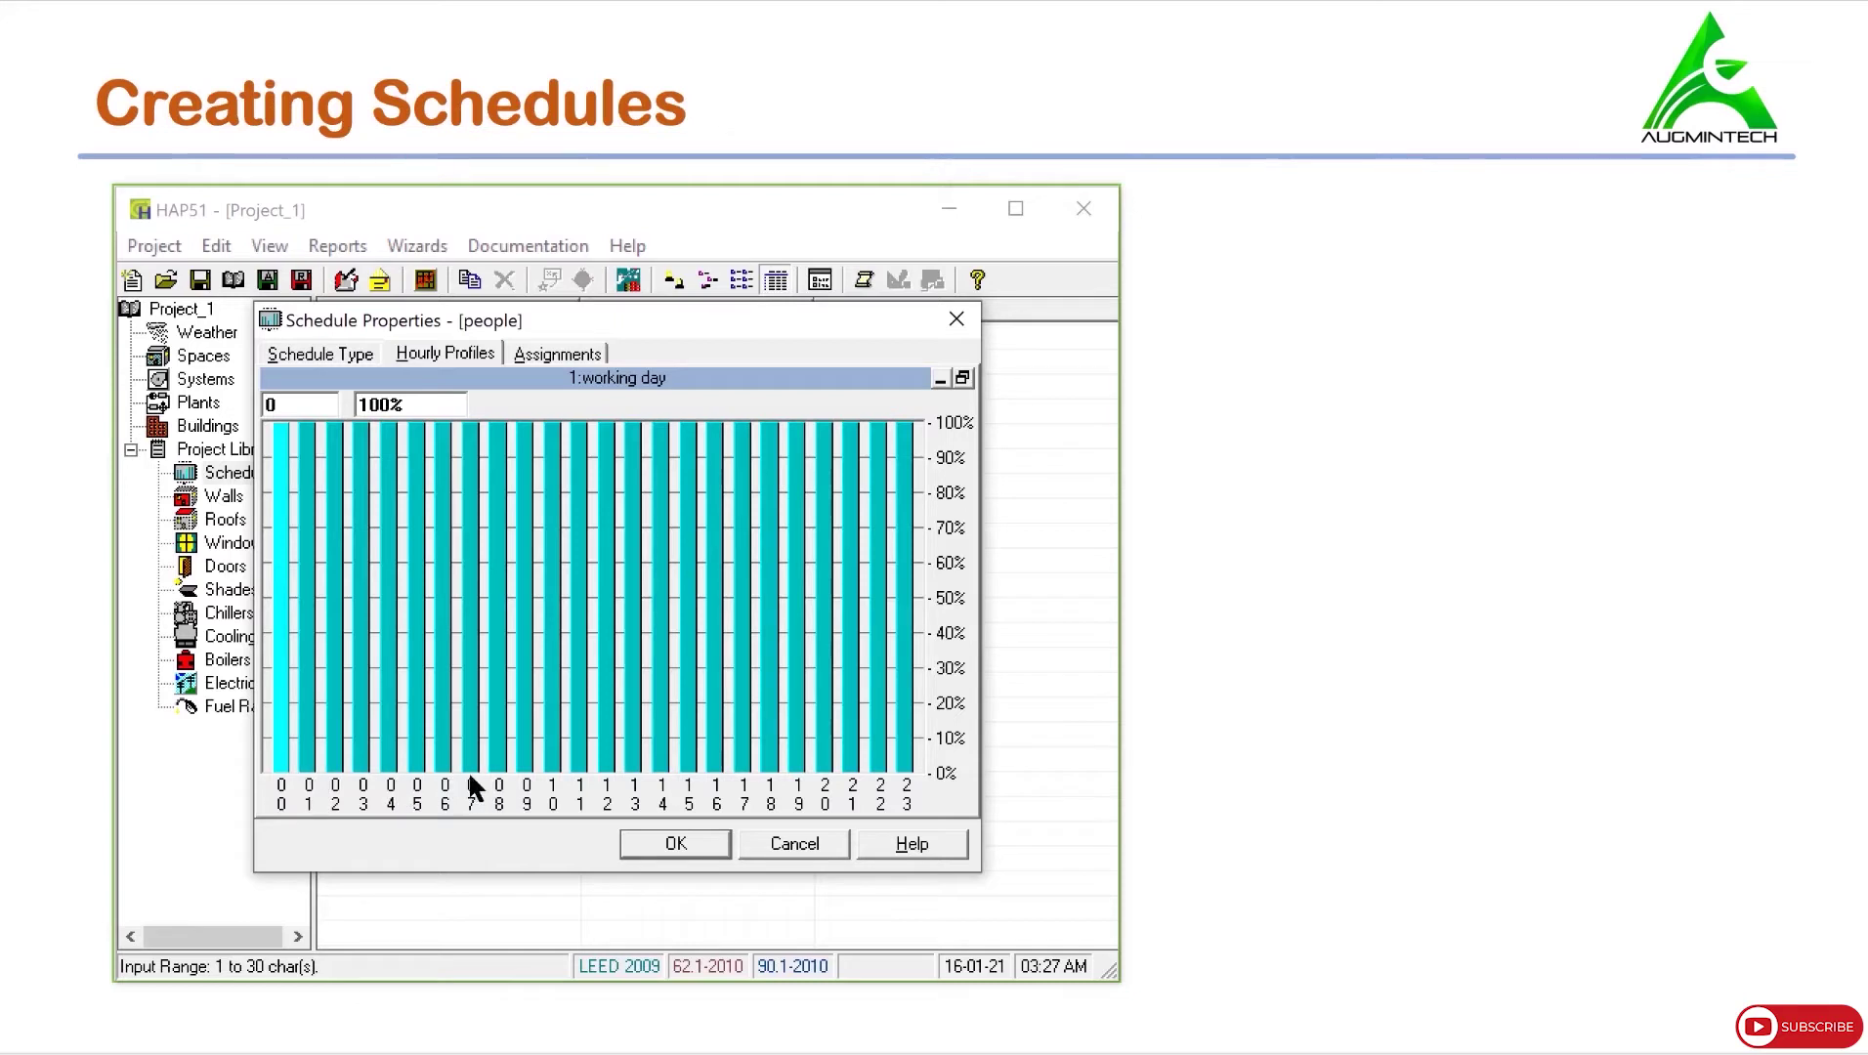
{"action": "left_click", "coordinate": [299, 404]}
{"action": "type", "text": "0-7"}
{"action": "key", "text": "Tab"}
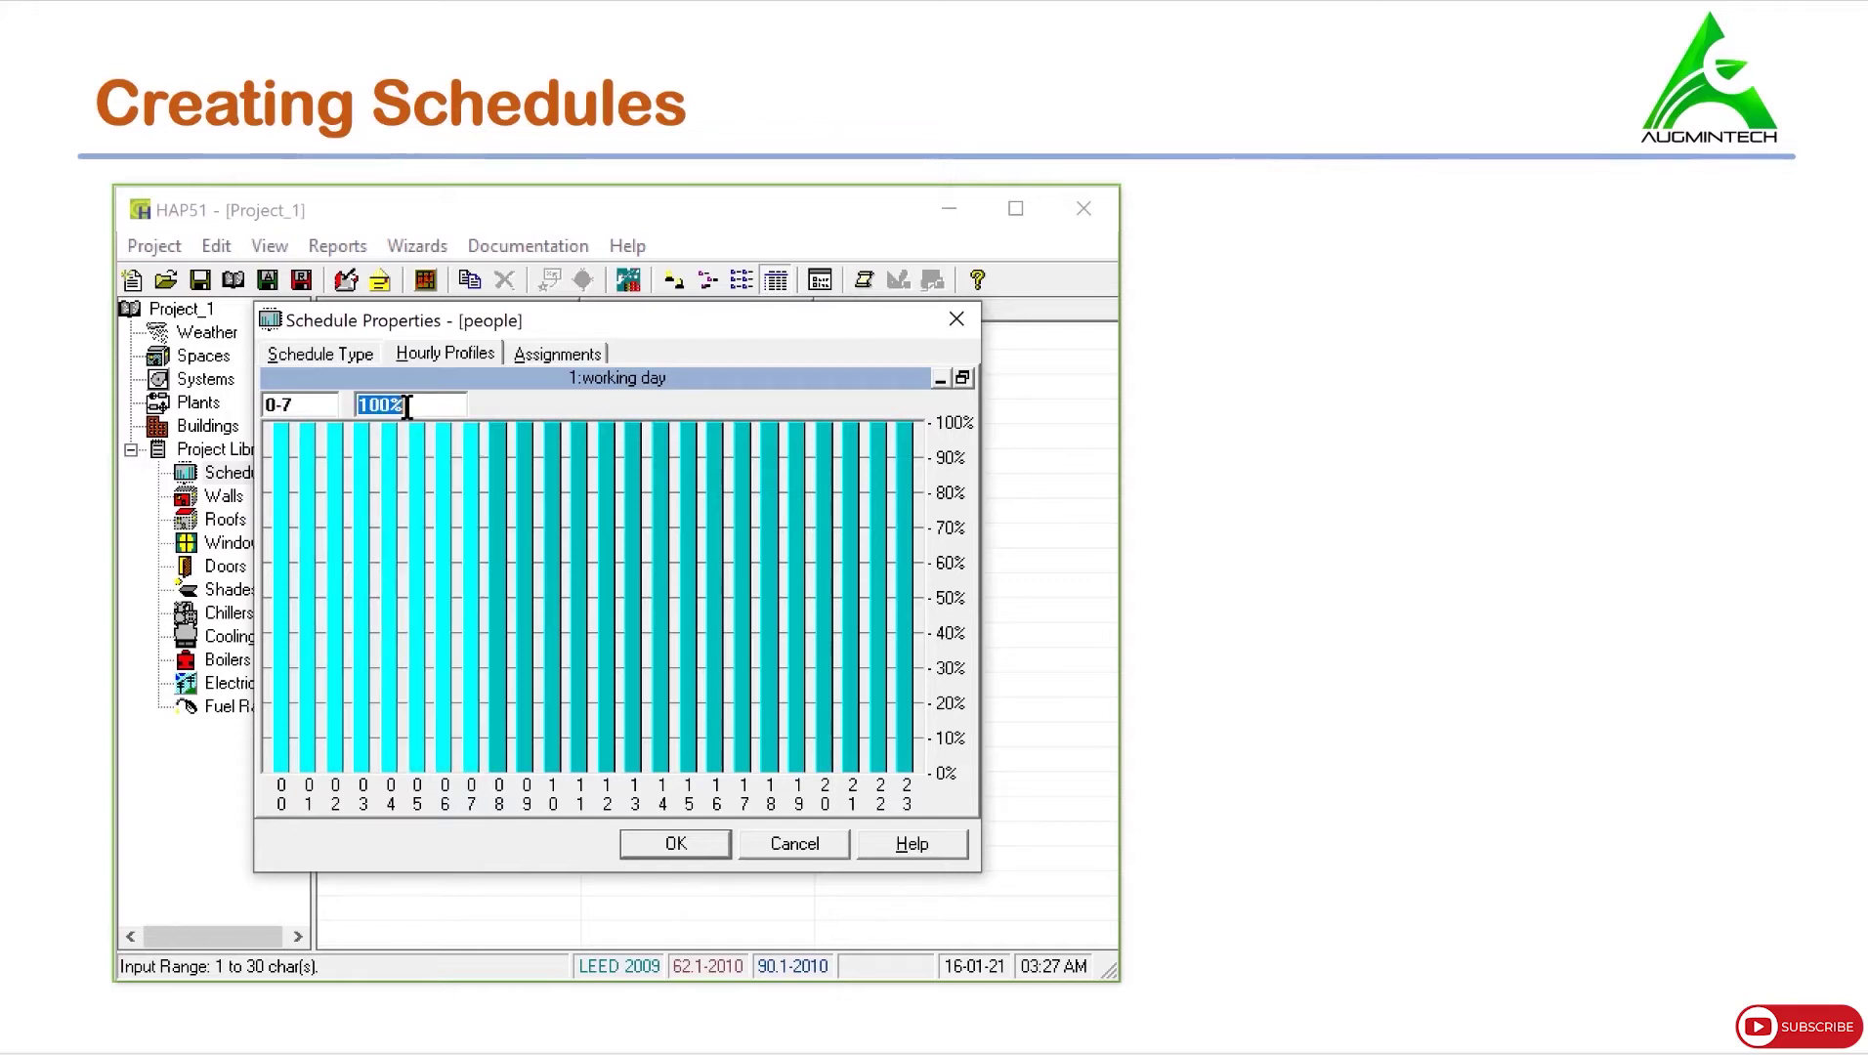
{"action": "type", "text": "0"}
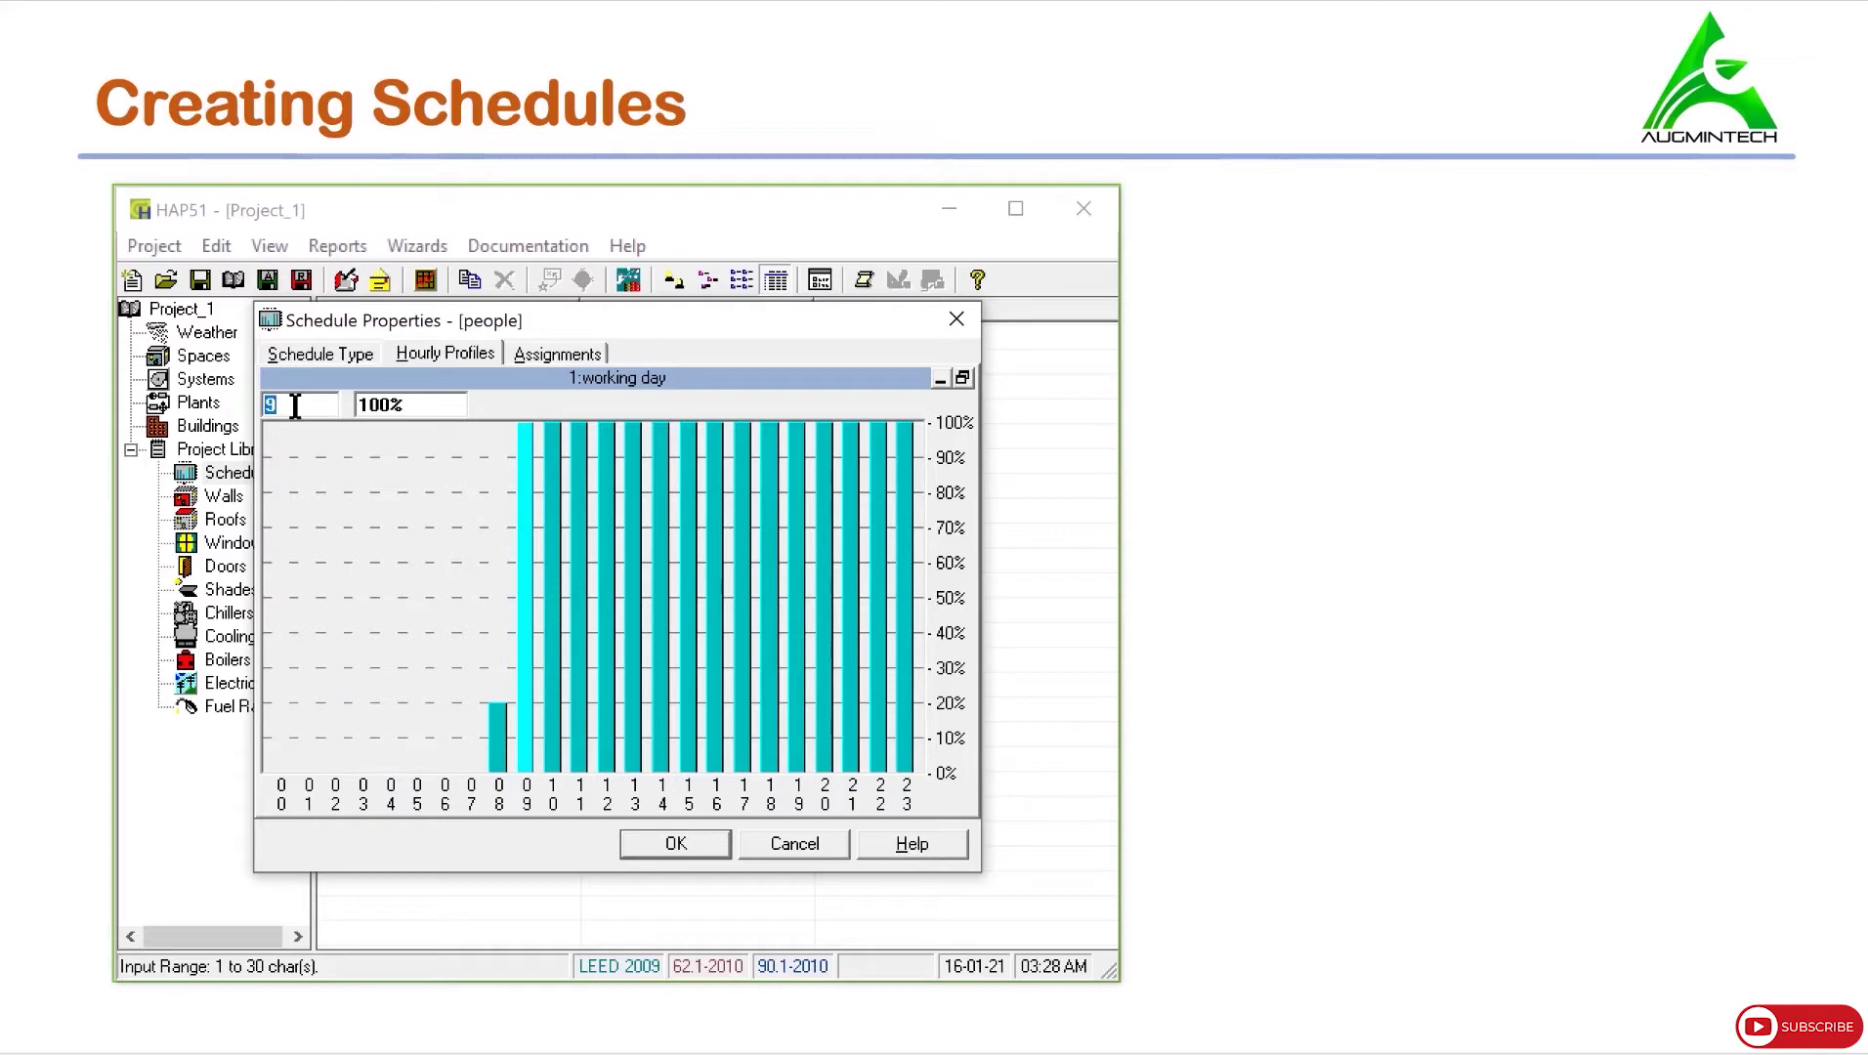
{"action": "type", "text": "8"}
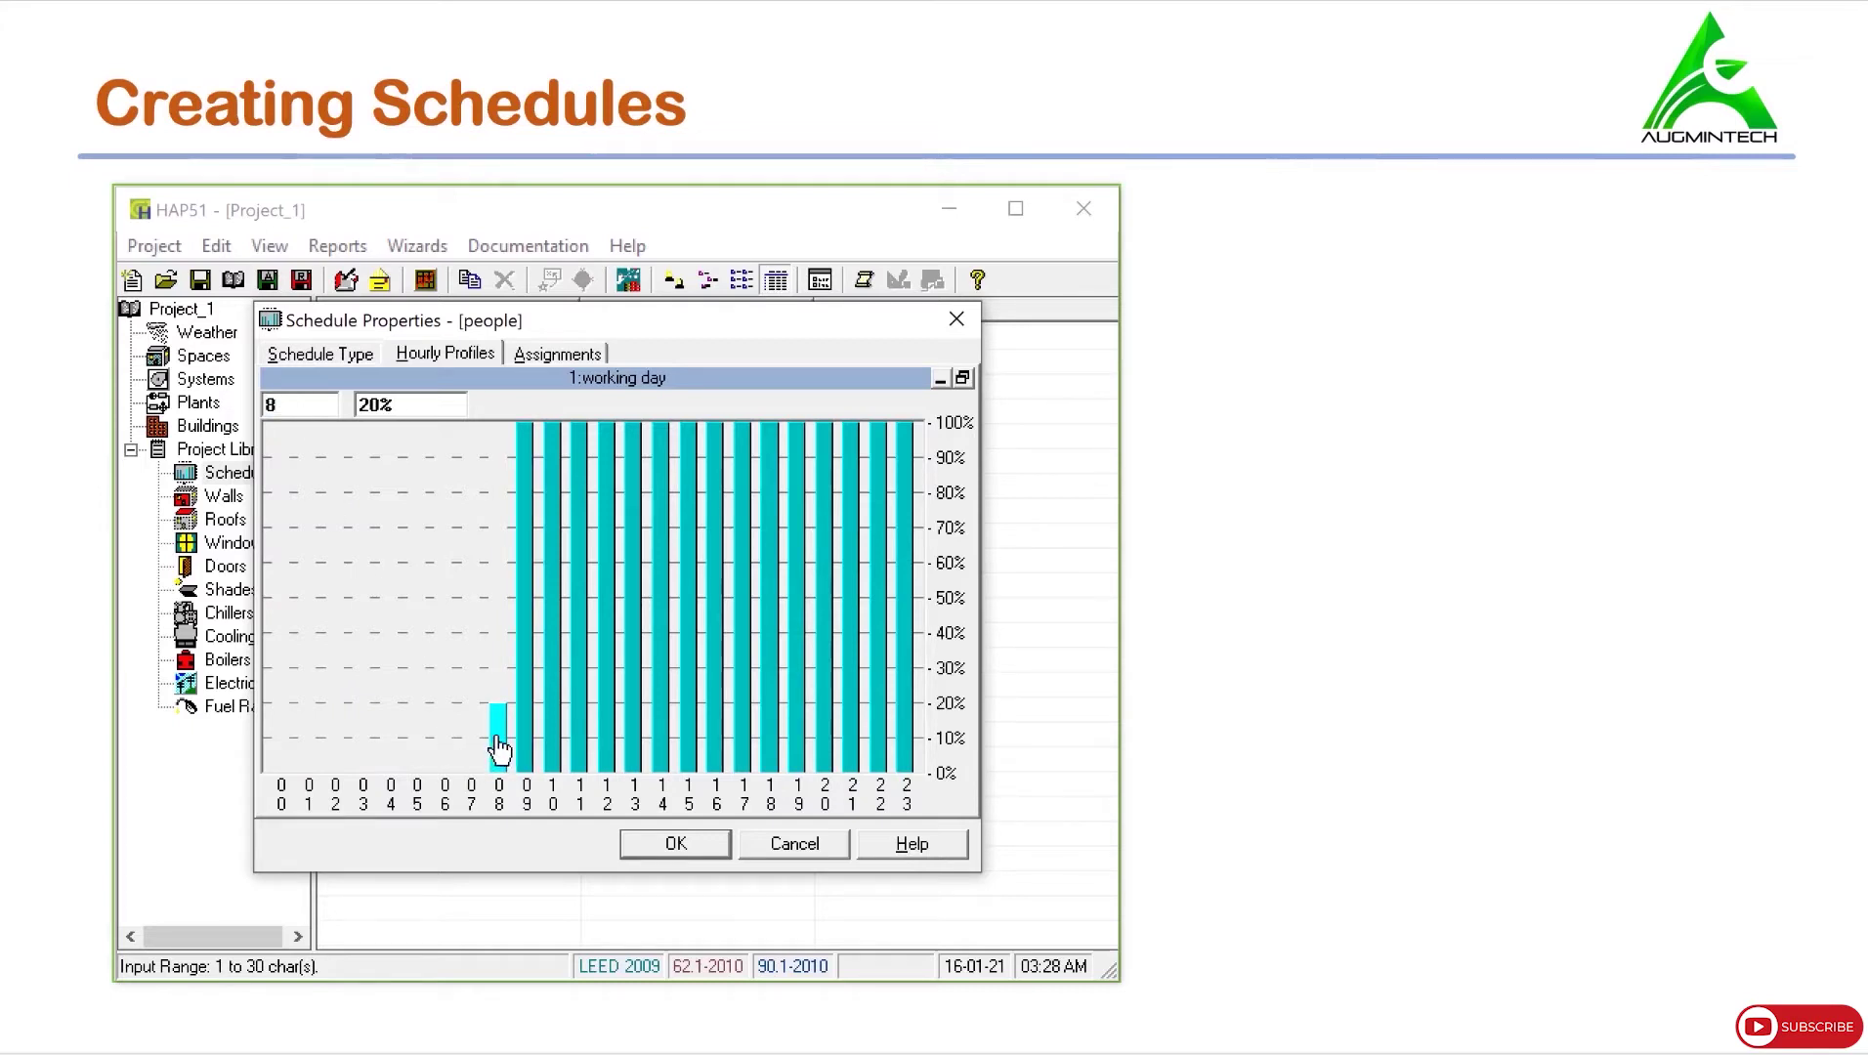
{"action": "left_click", "coordinate": [400, 406]}
{"action": "type", "text": "30"}
Set hours 9–16 to 100%, then lower hour 13 to 25%.
{"action": "double_click", "coordinate": [293, 407]}
{"action": "type", "text": "9"}
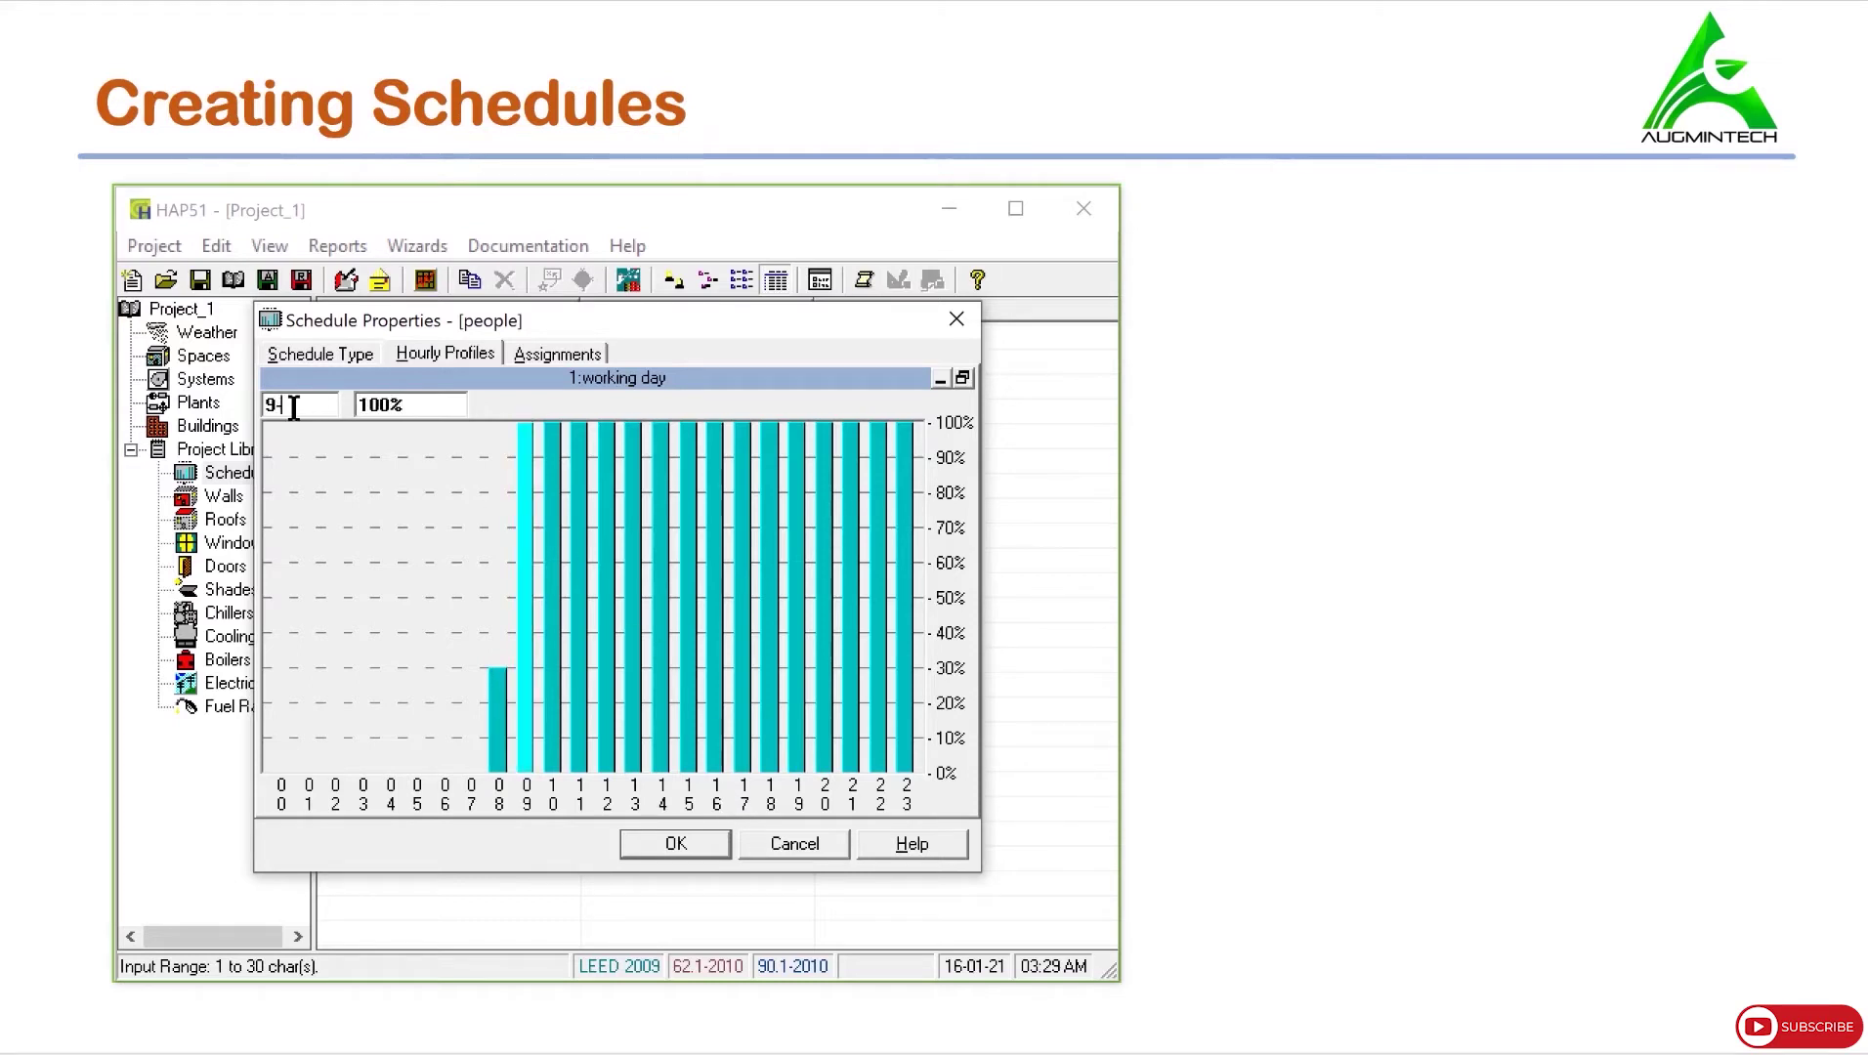
{"action": "type", "text": "-16"}
{"action": "double_click", "coordinate": [412, 405]}
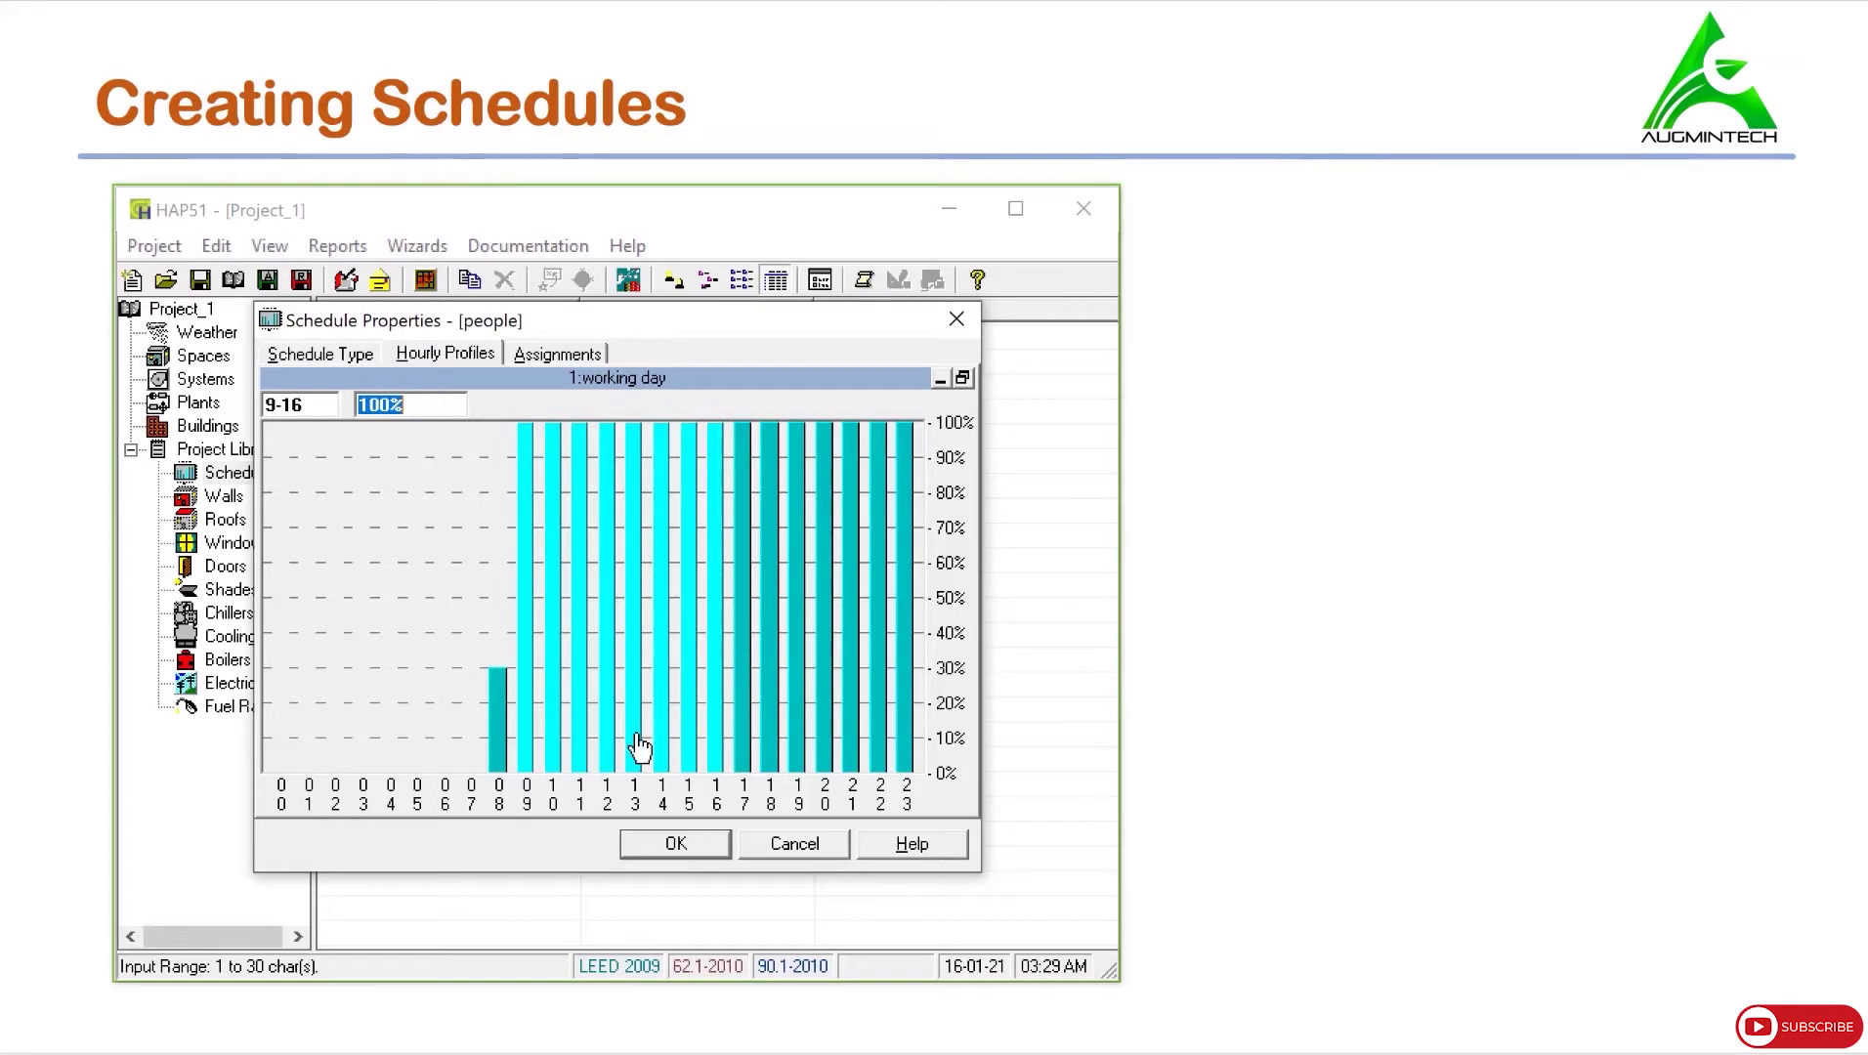
{"action": "type", "text": "100"}
{"action": "double_click", "coordinate": [320, 404]}
{"action": "type", "text": "13"}
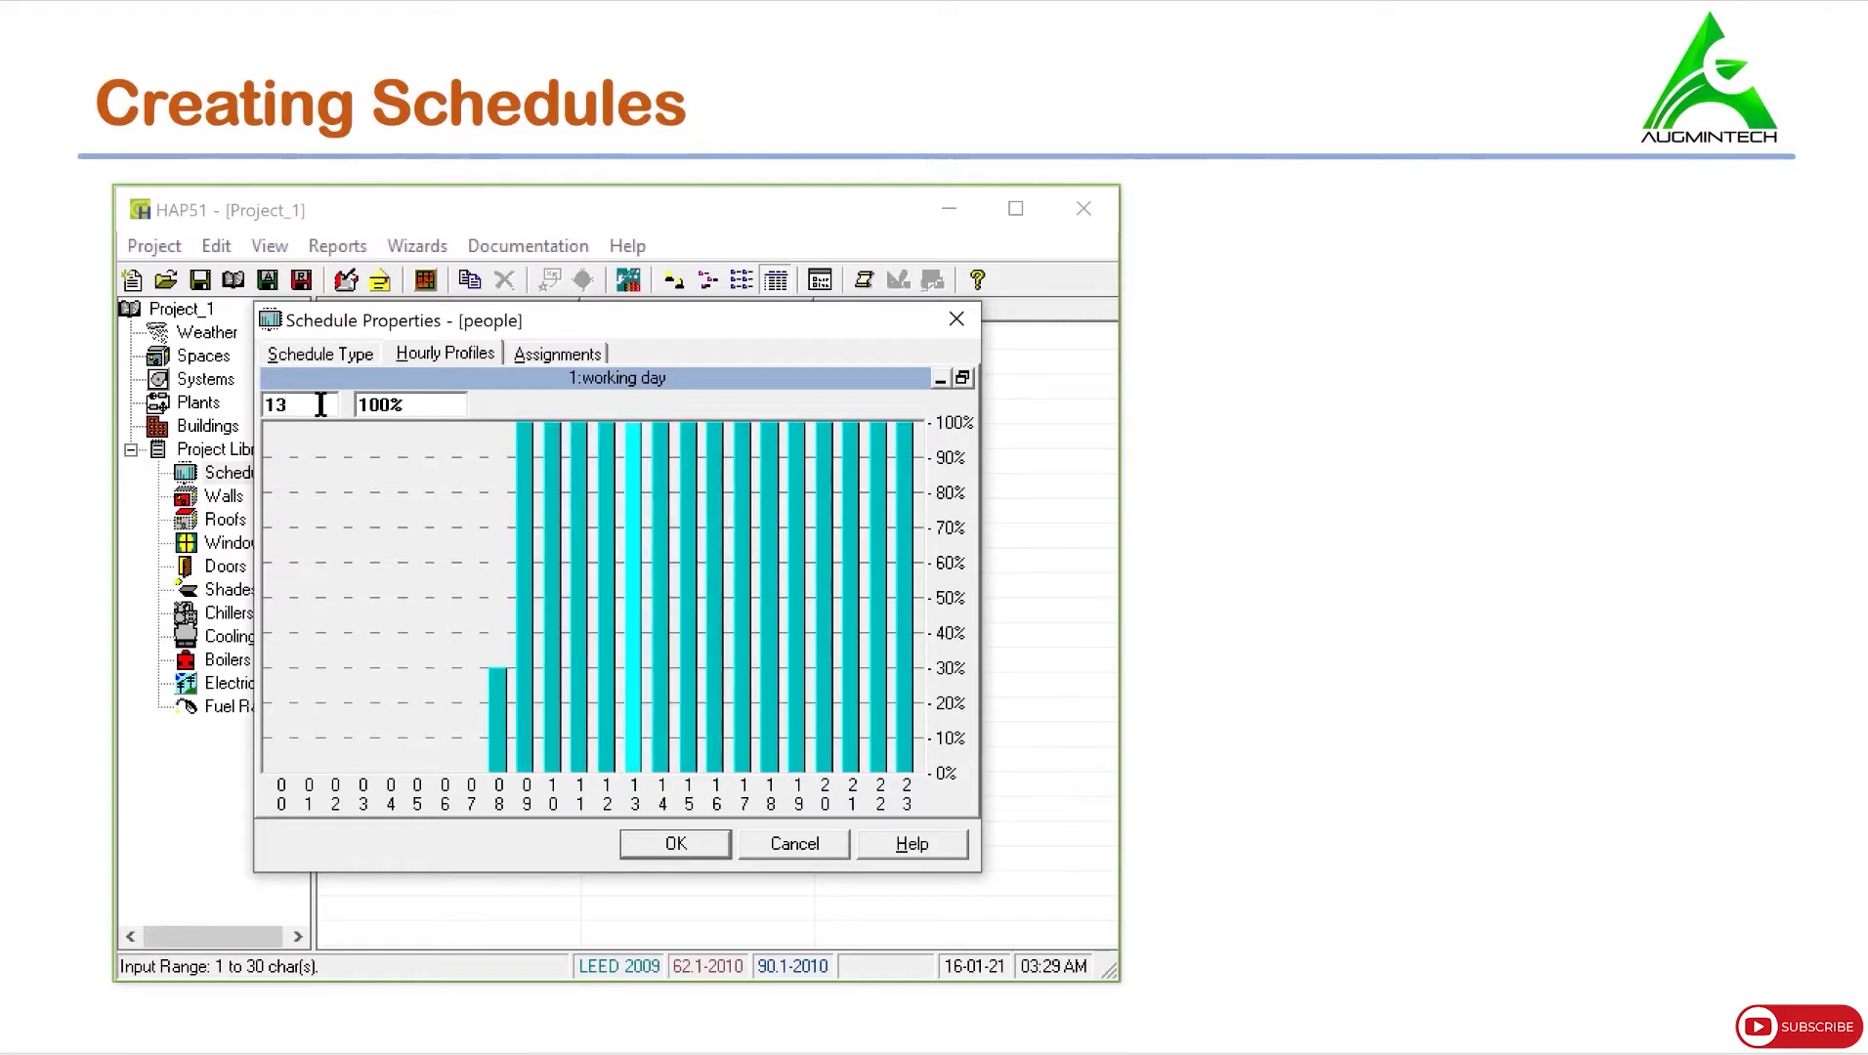
{"action": "left_click", "coordinate": [414, 405]}
{"action": "type", "text": "25"}
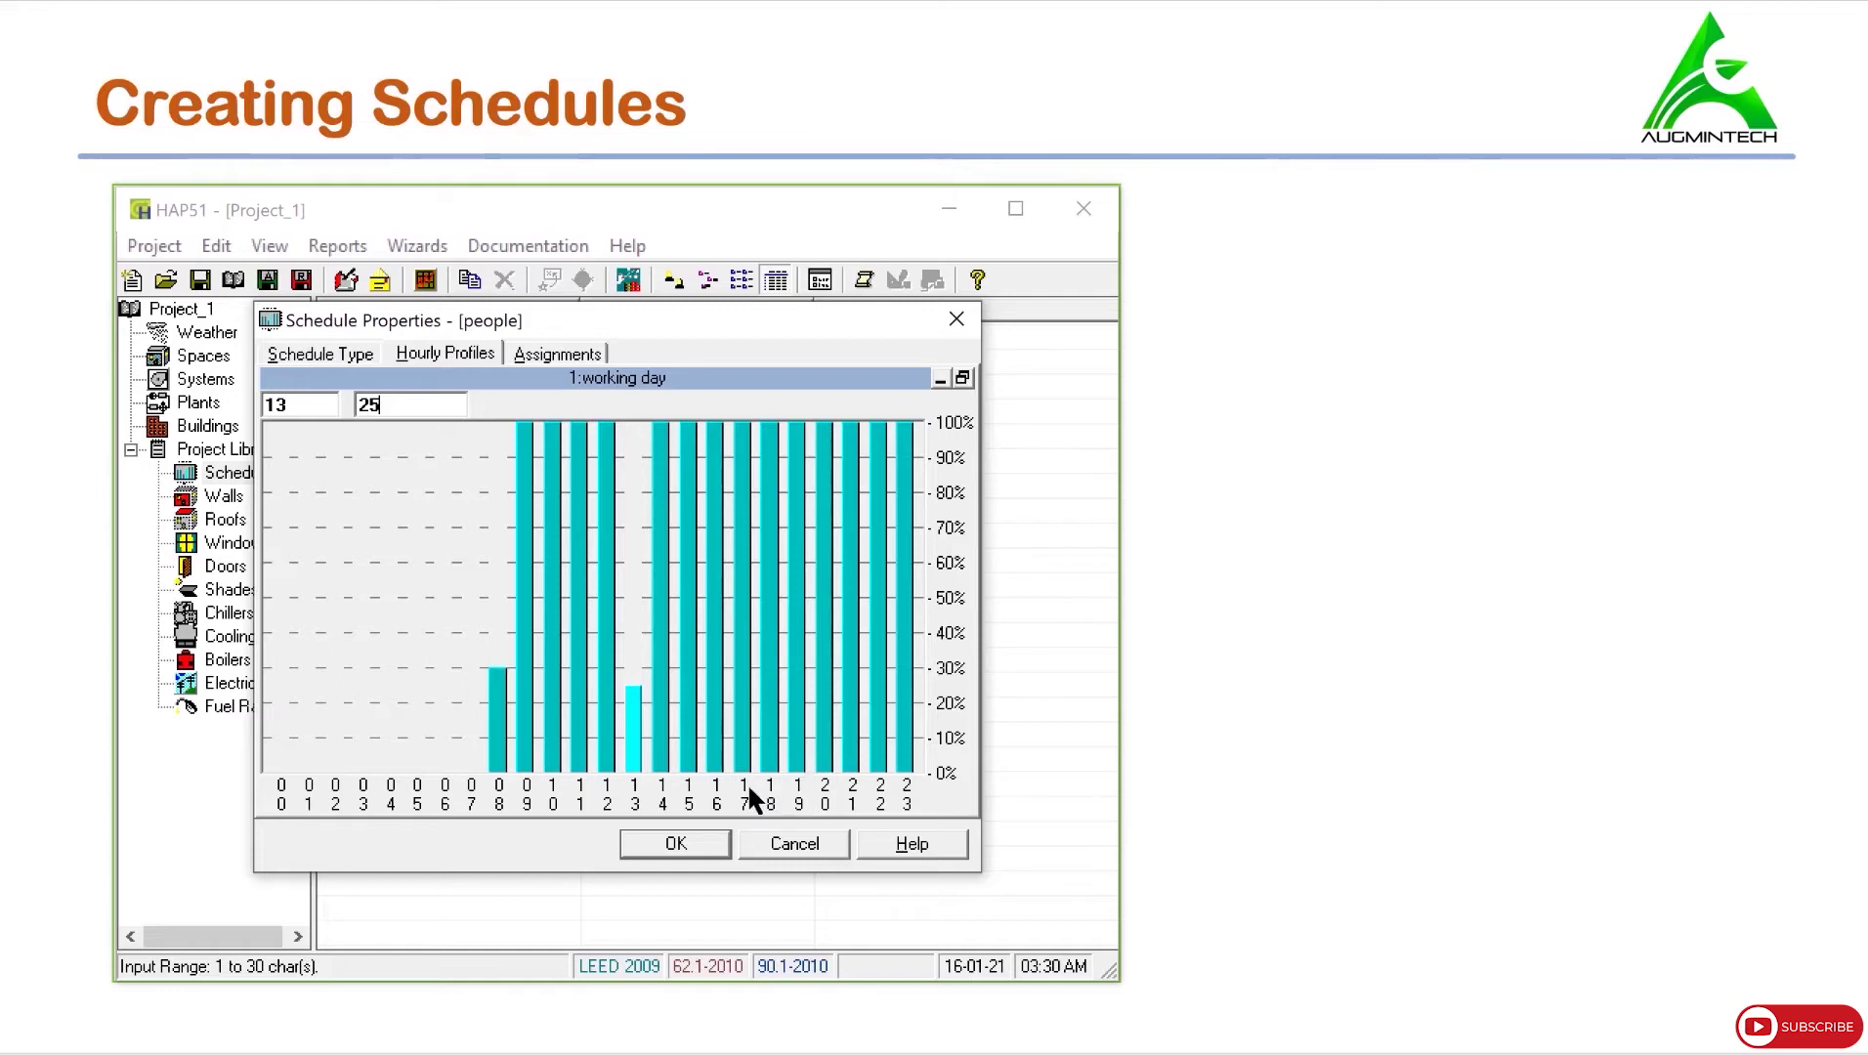
Set hours 17–19 to 20% and hours 20–23 to 0%, then restore the graph size.
{"action": "double_click", "coordinate": [311, 406]}
{"action": "type", "text": "17"}
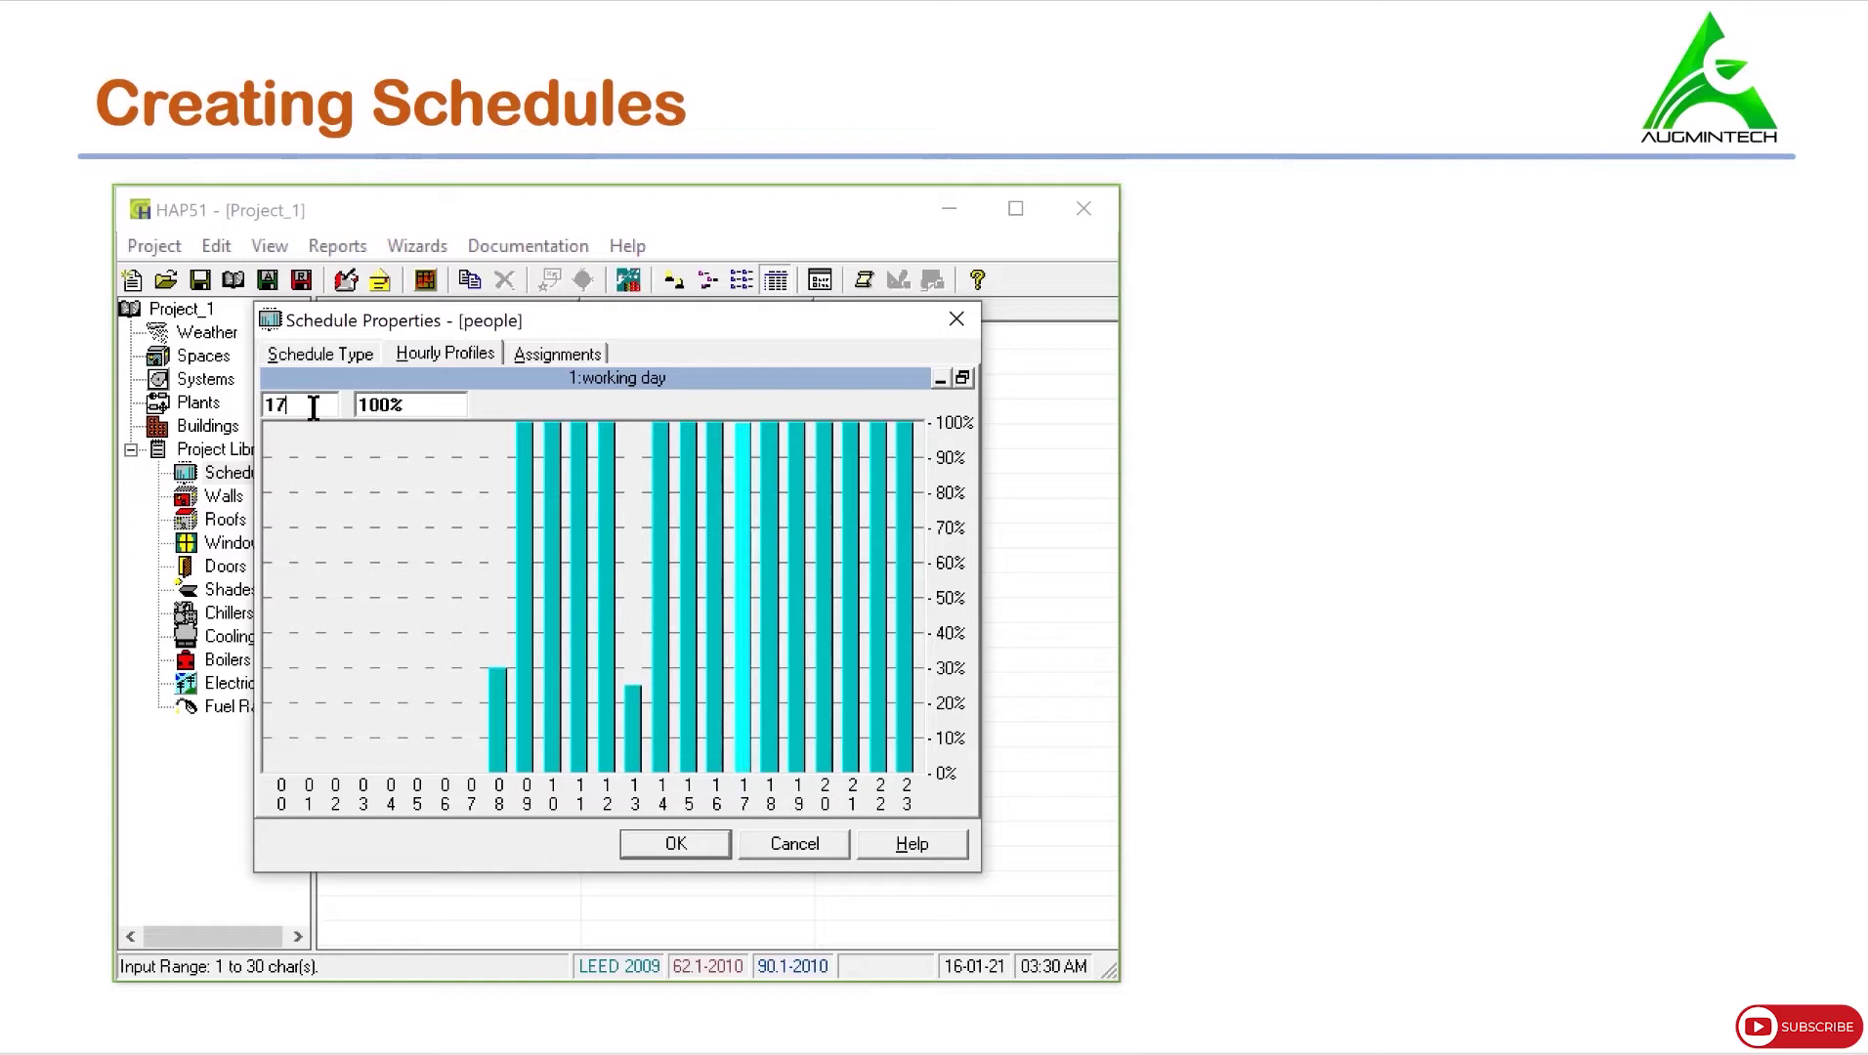
{"action": "type", "text": "-19"}
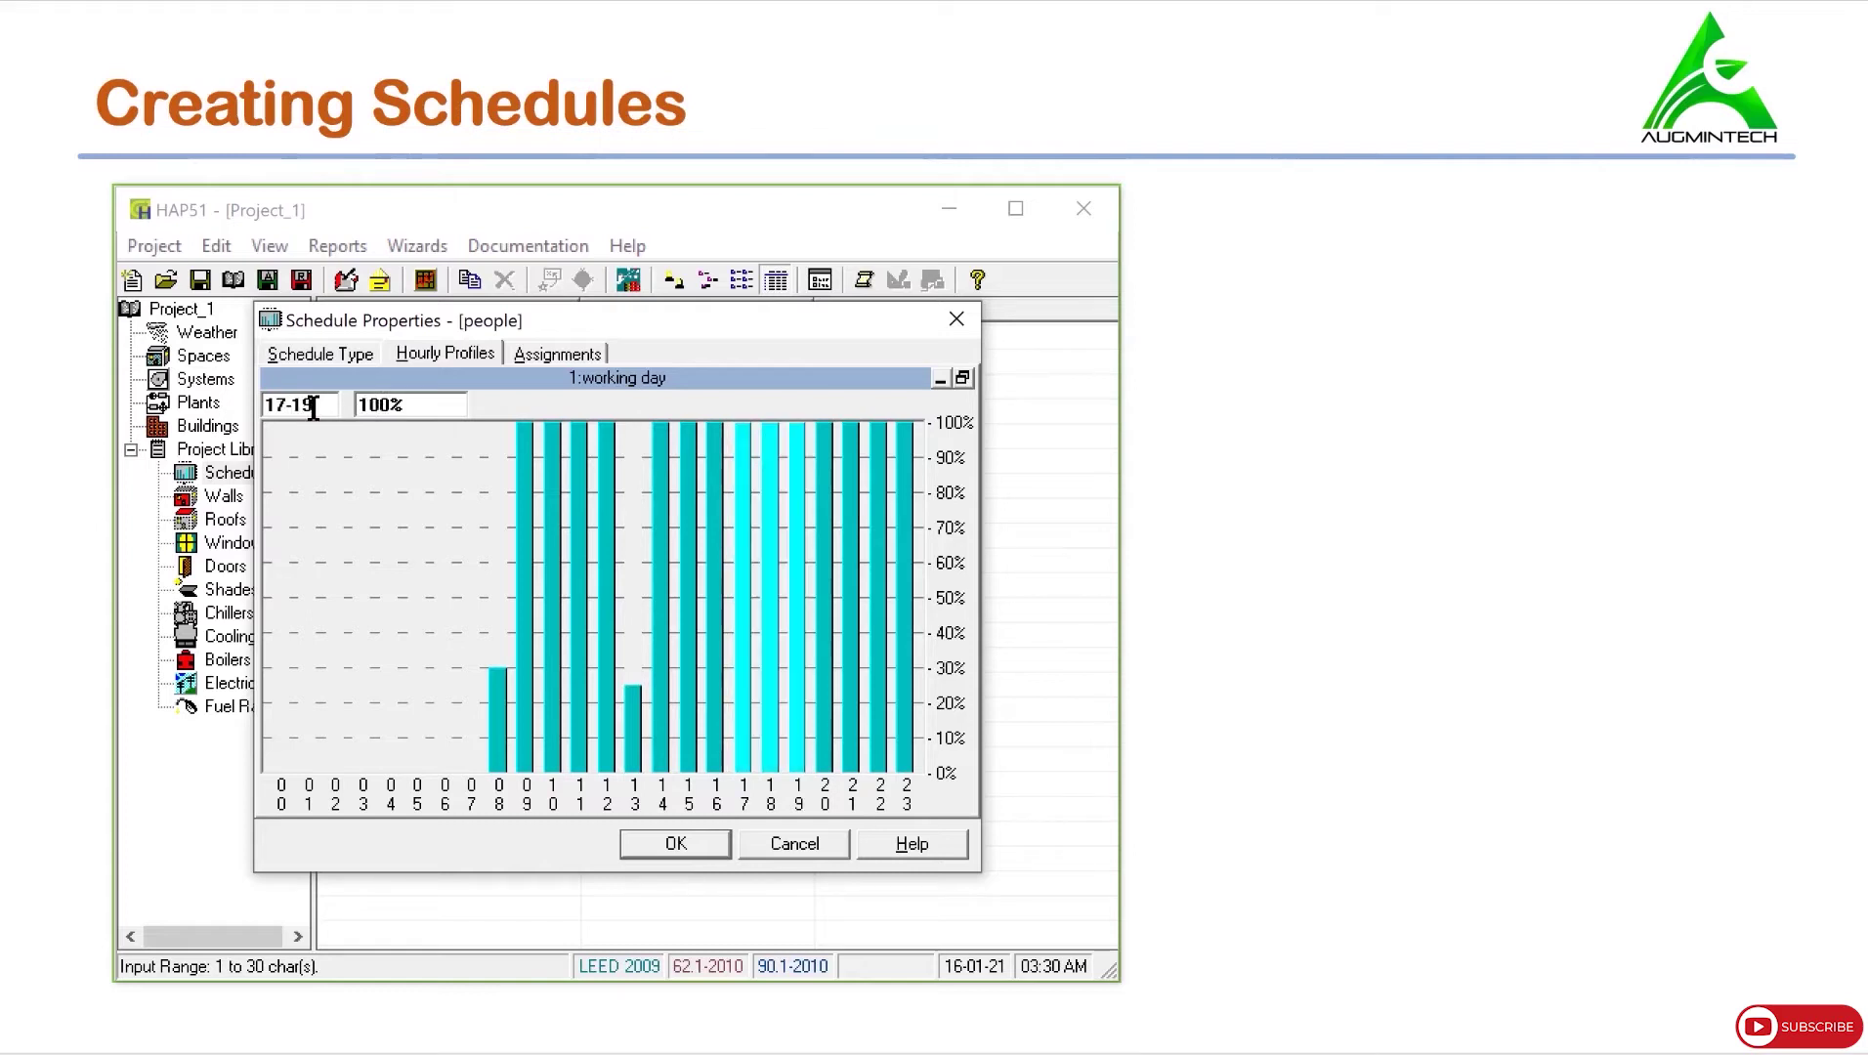
{"action": "double_click", "coordinate": [398, 406]}
{"action": "type", "text": "20"}
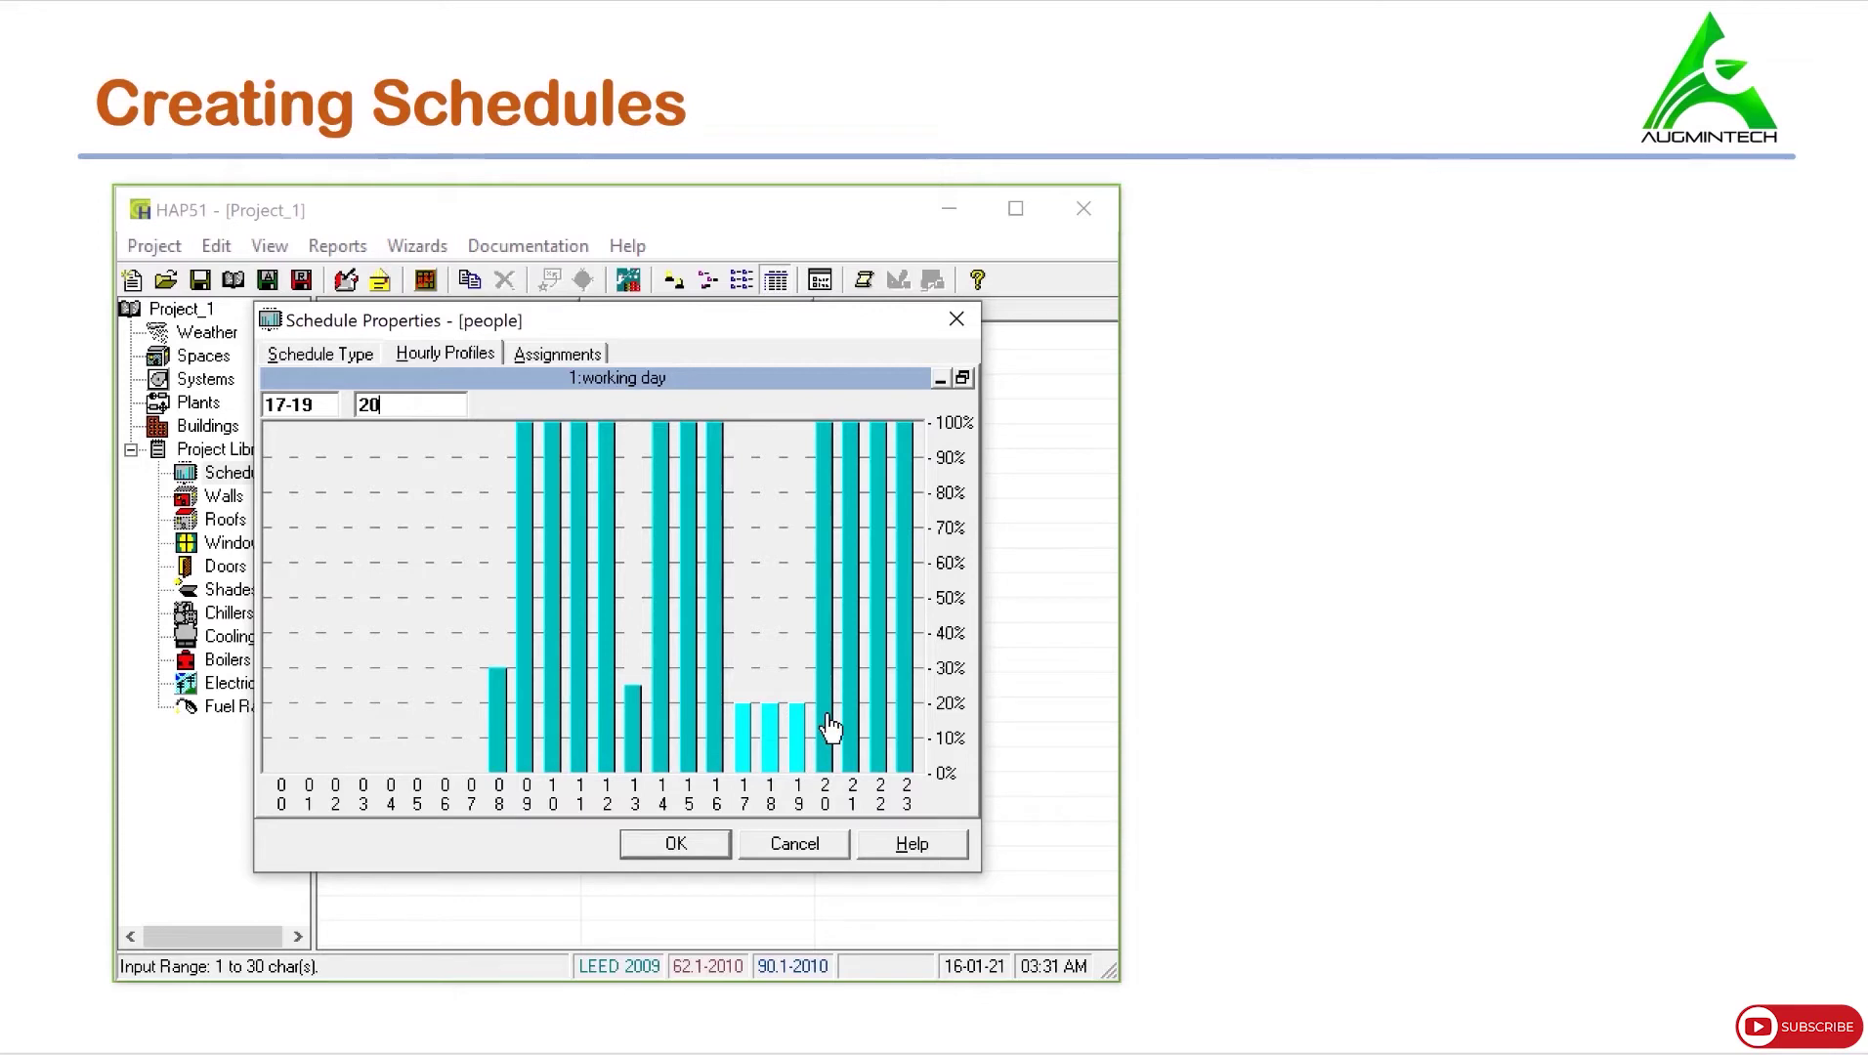
{"action": "double_click", "coordinate": [321, 404]}
{"action": "type", "text": "2"}
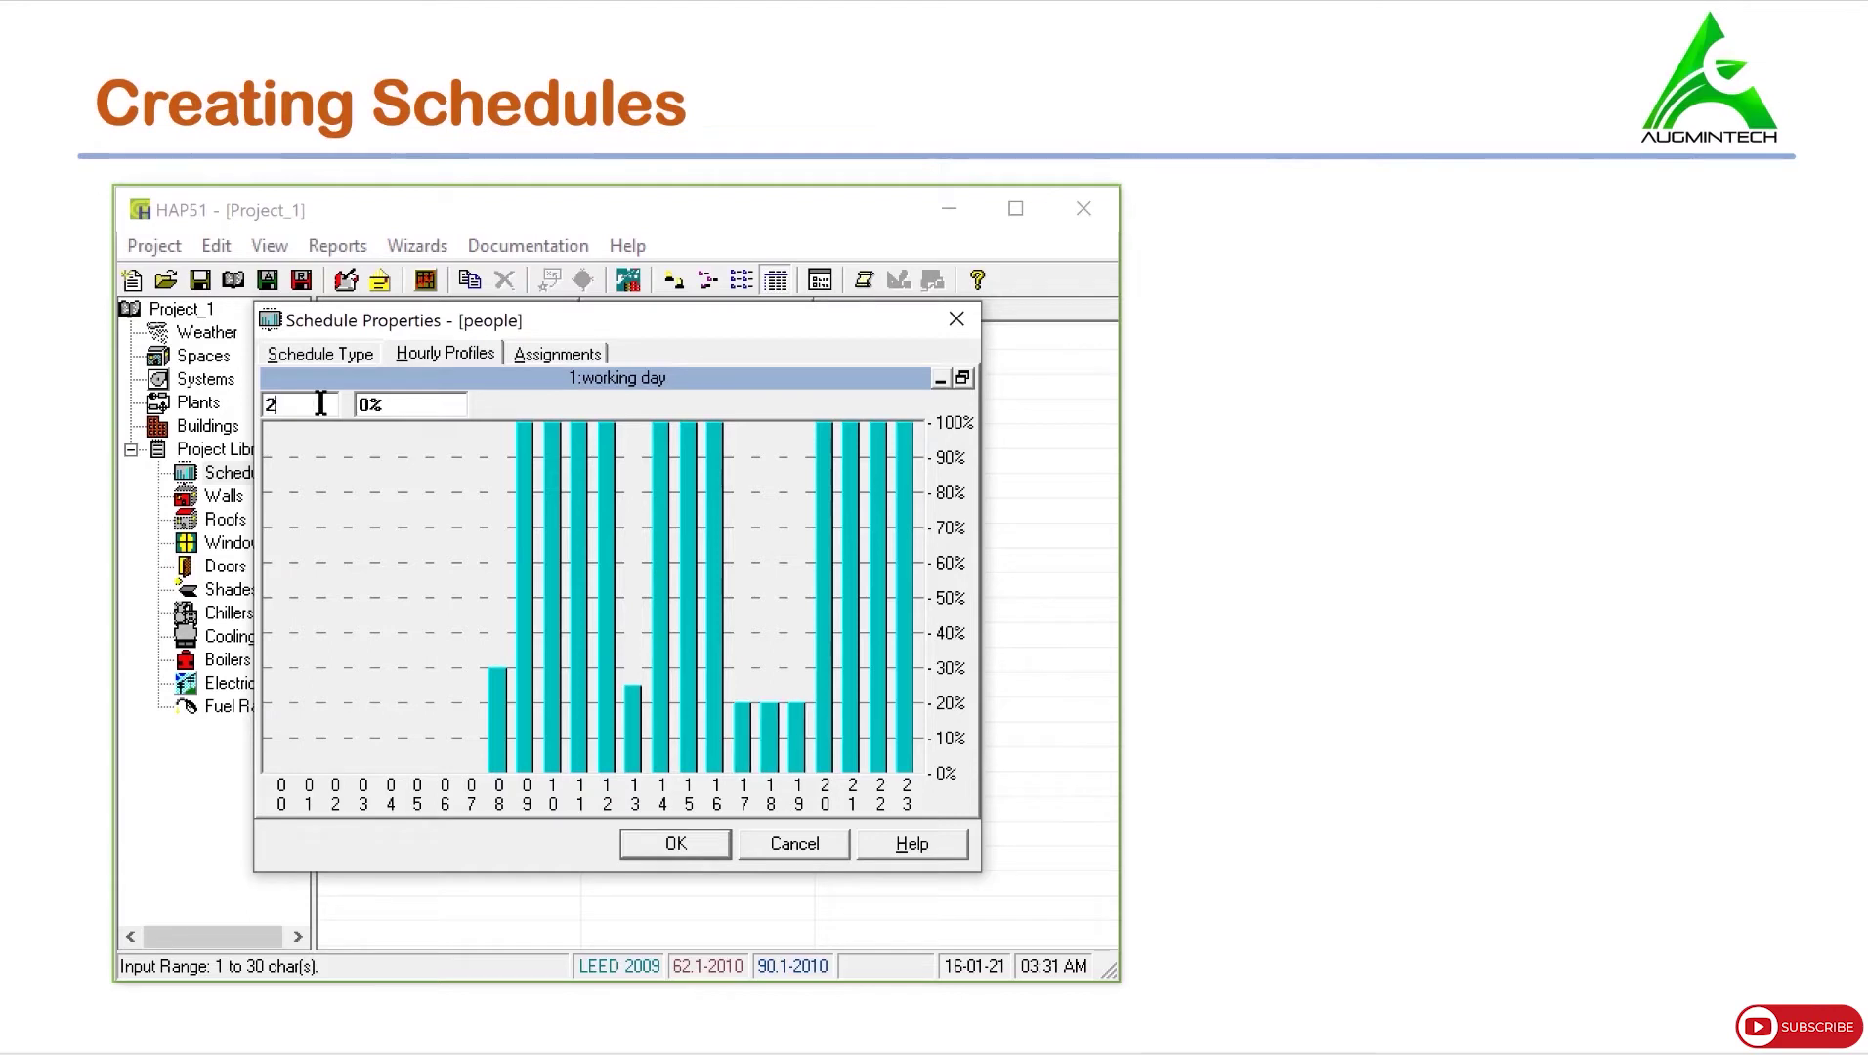
{"action": "type", "text": "0-23"}
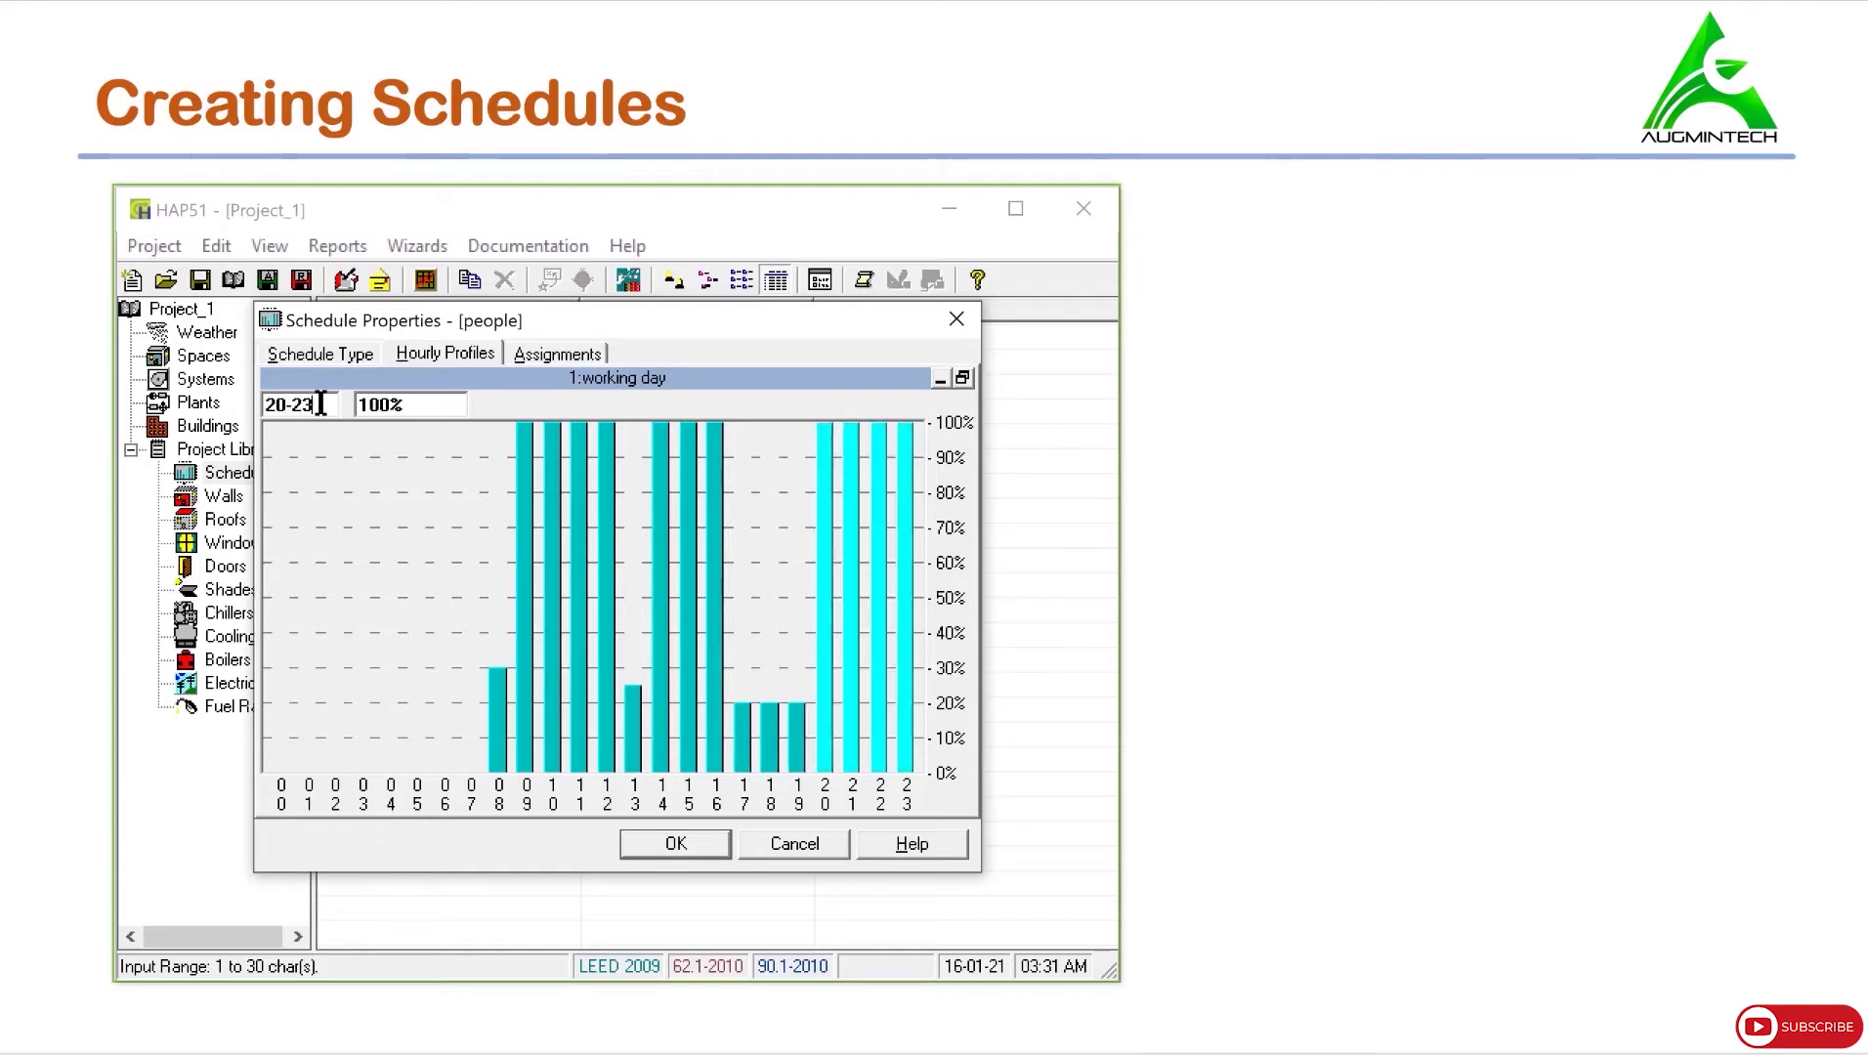
{"action": "double_click", "coordinate": [400, 408]}
{"action": "type", "text": "0"}
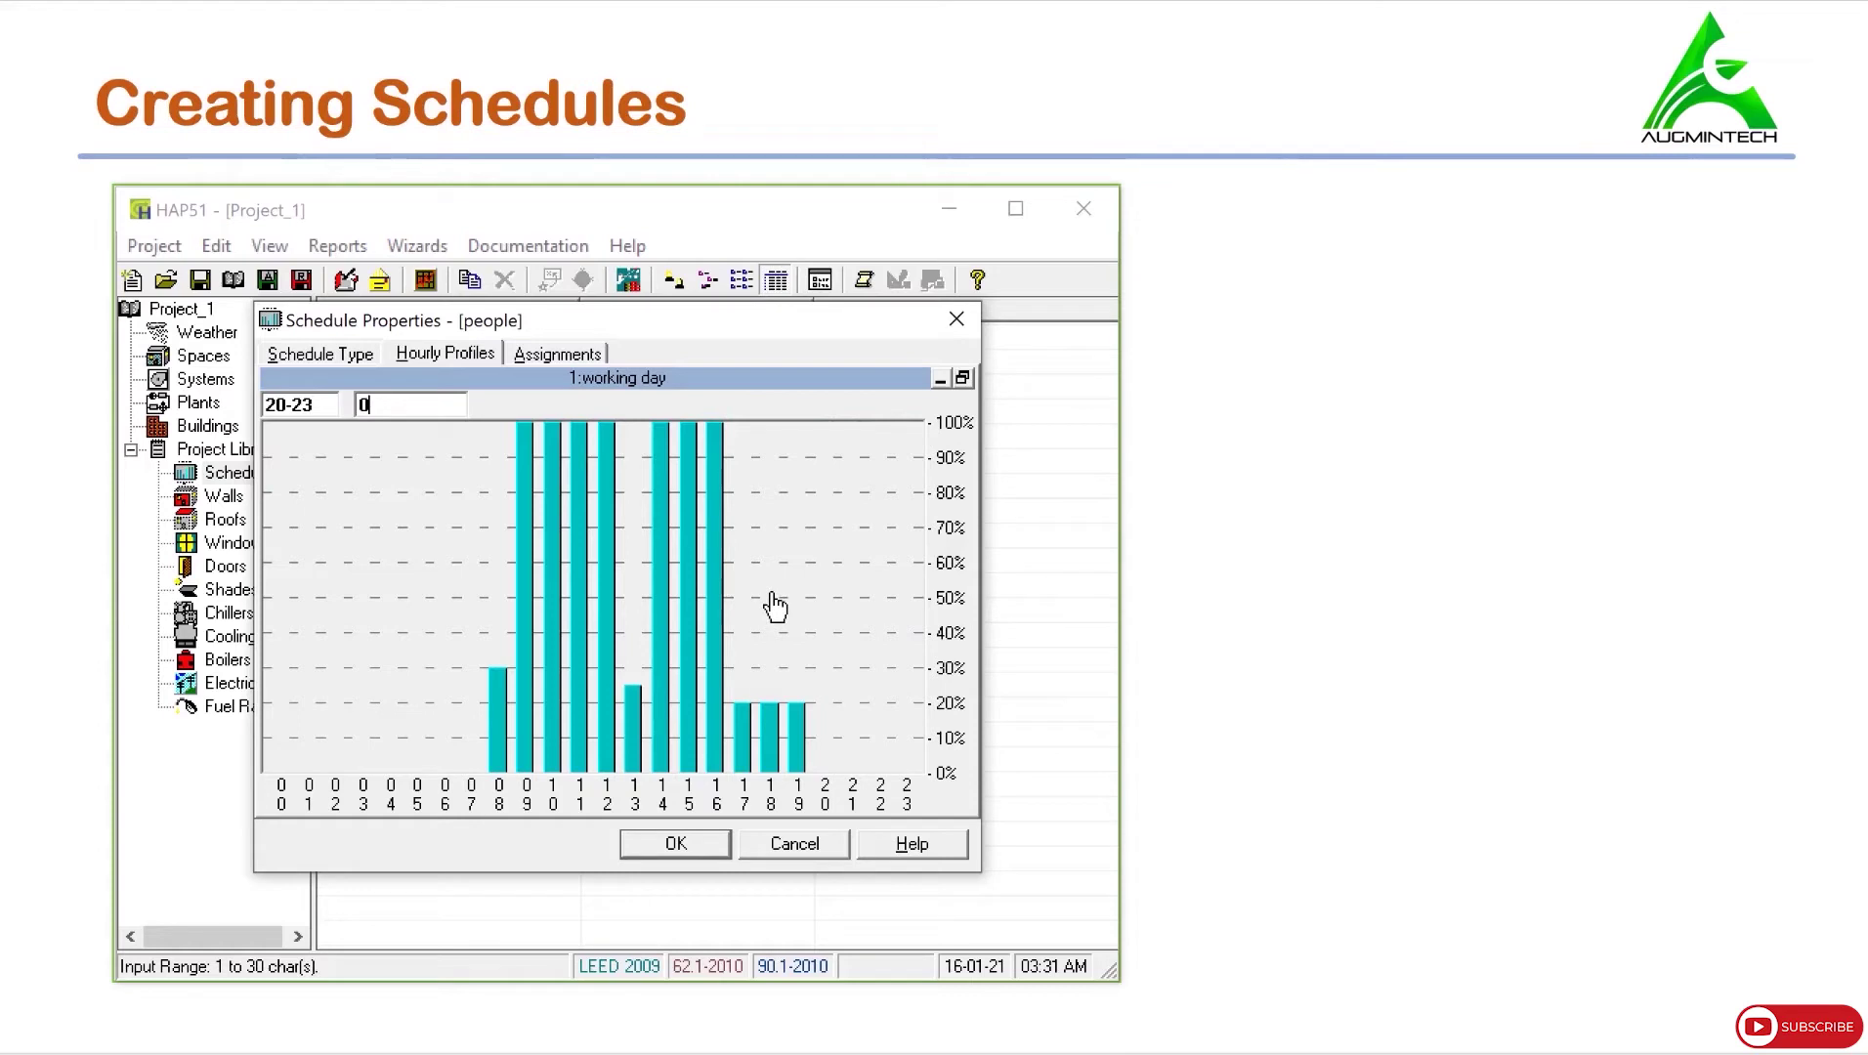
{"action": "left_click", "coordinate": [962, 379]}
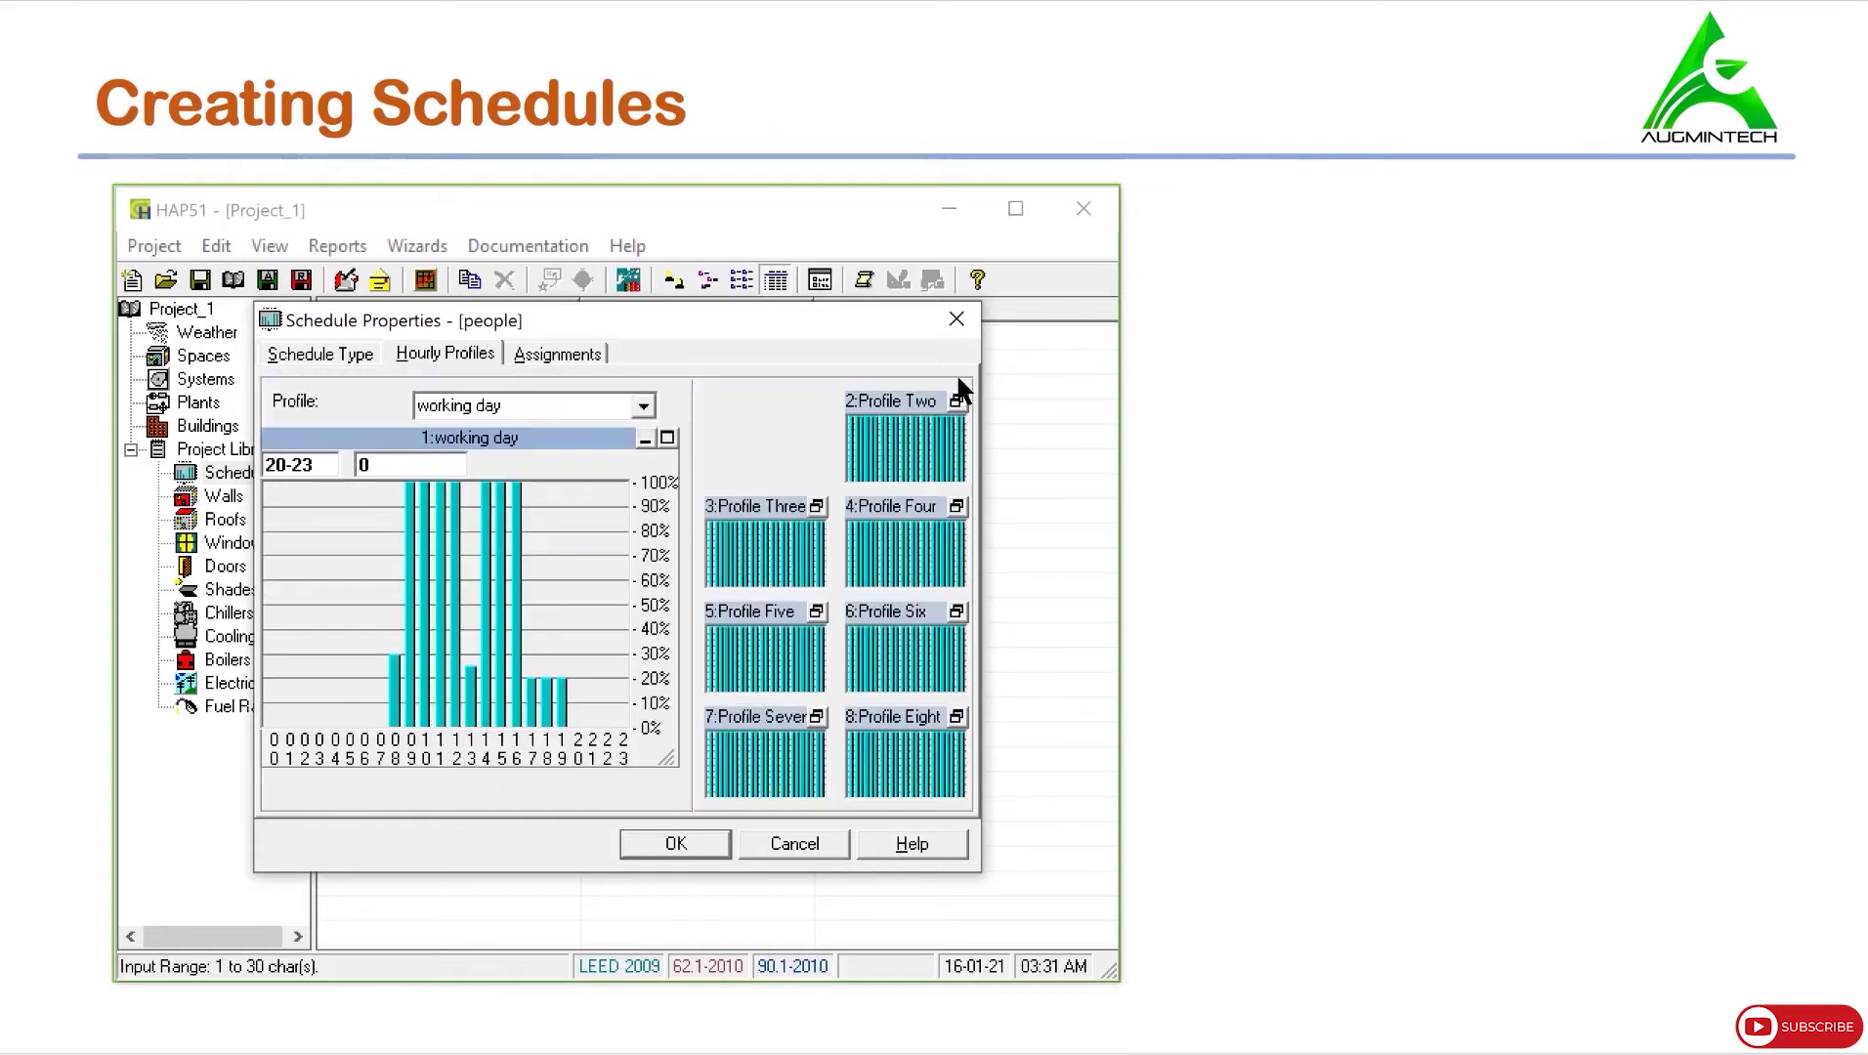
Collapse the working day graph and rename Profile Two to 'holiday'.
{"action": "left_click", "coordinate": [646, 442]}
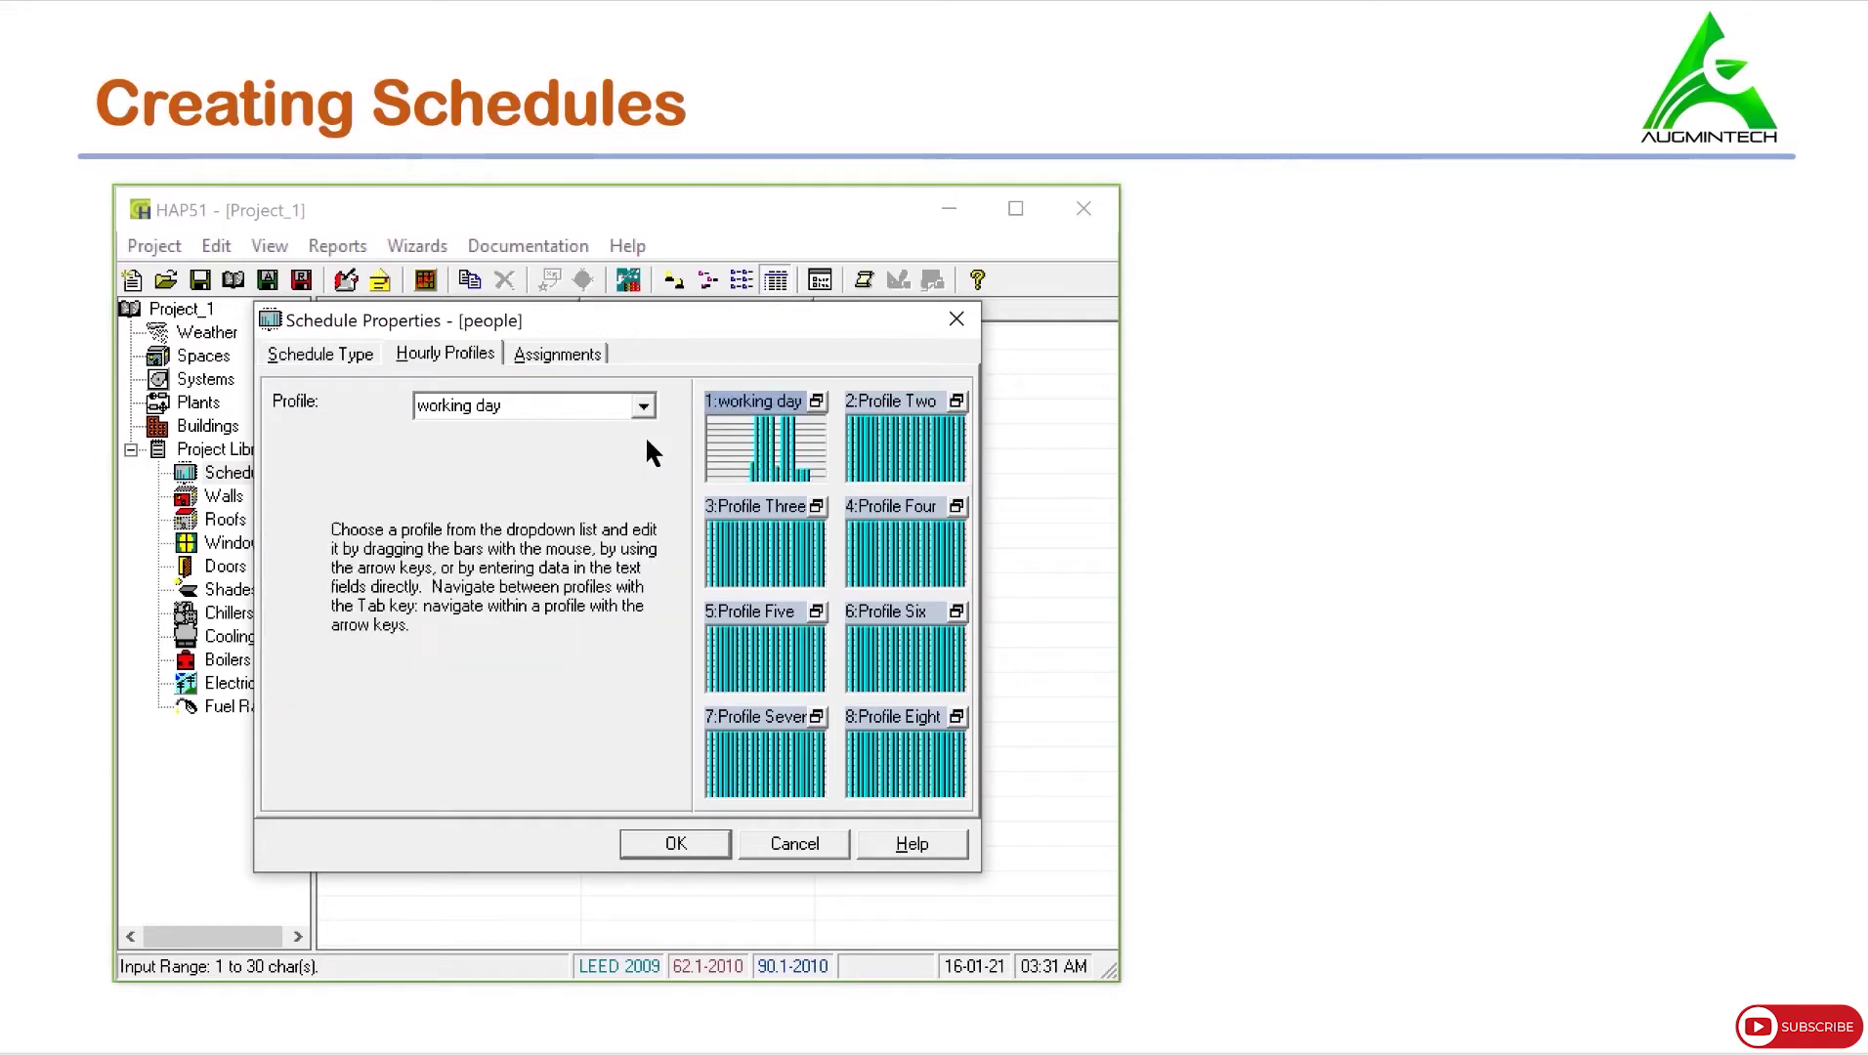
{"action": "left_click", "coordinate": [865, 451]}
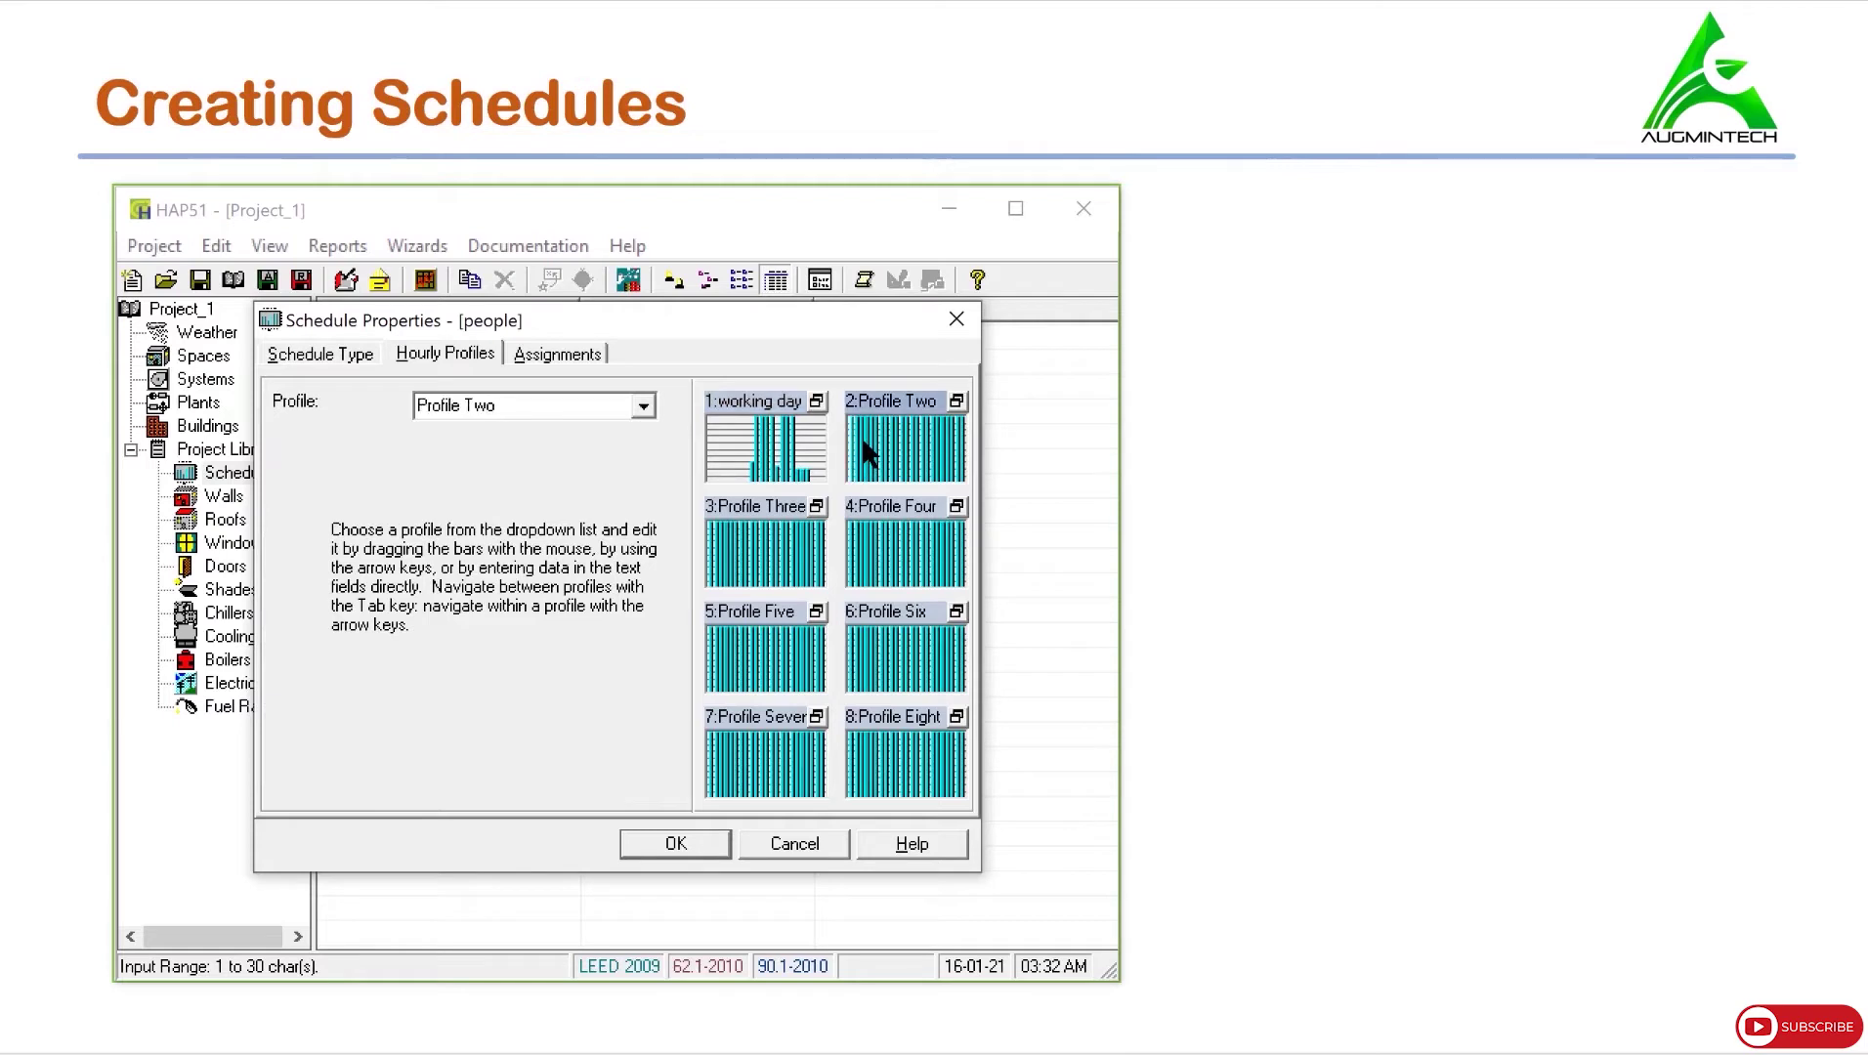
{"action": "left_click", "coordinate": [562, 398]}
{"action": "type", "text": "holi"}
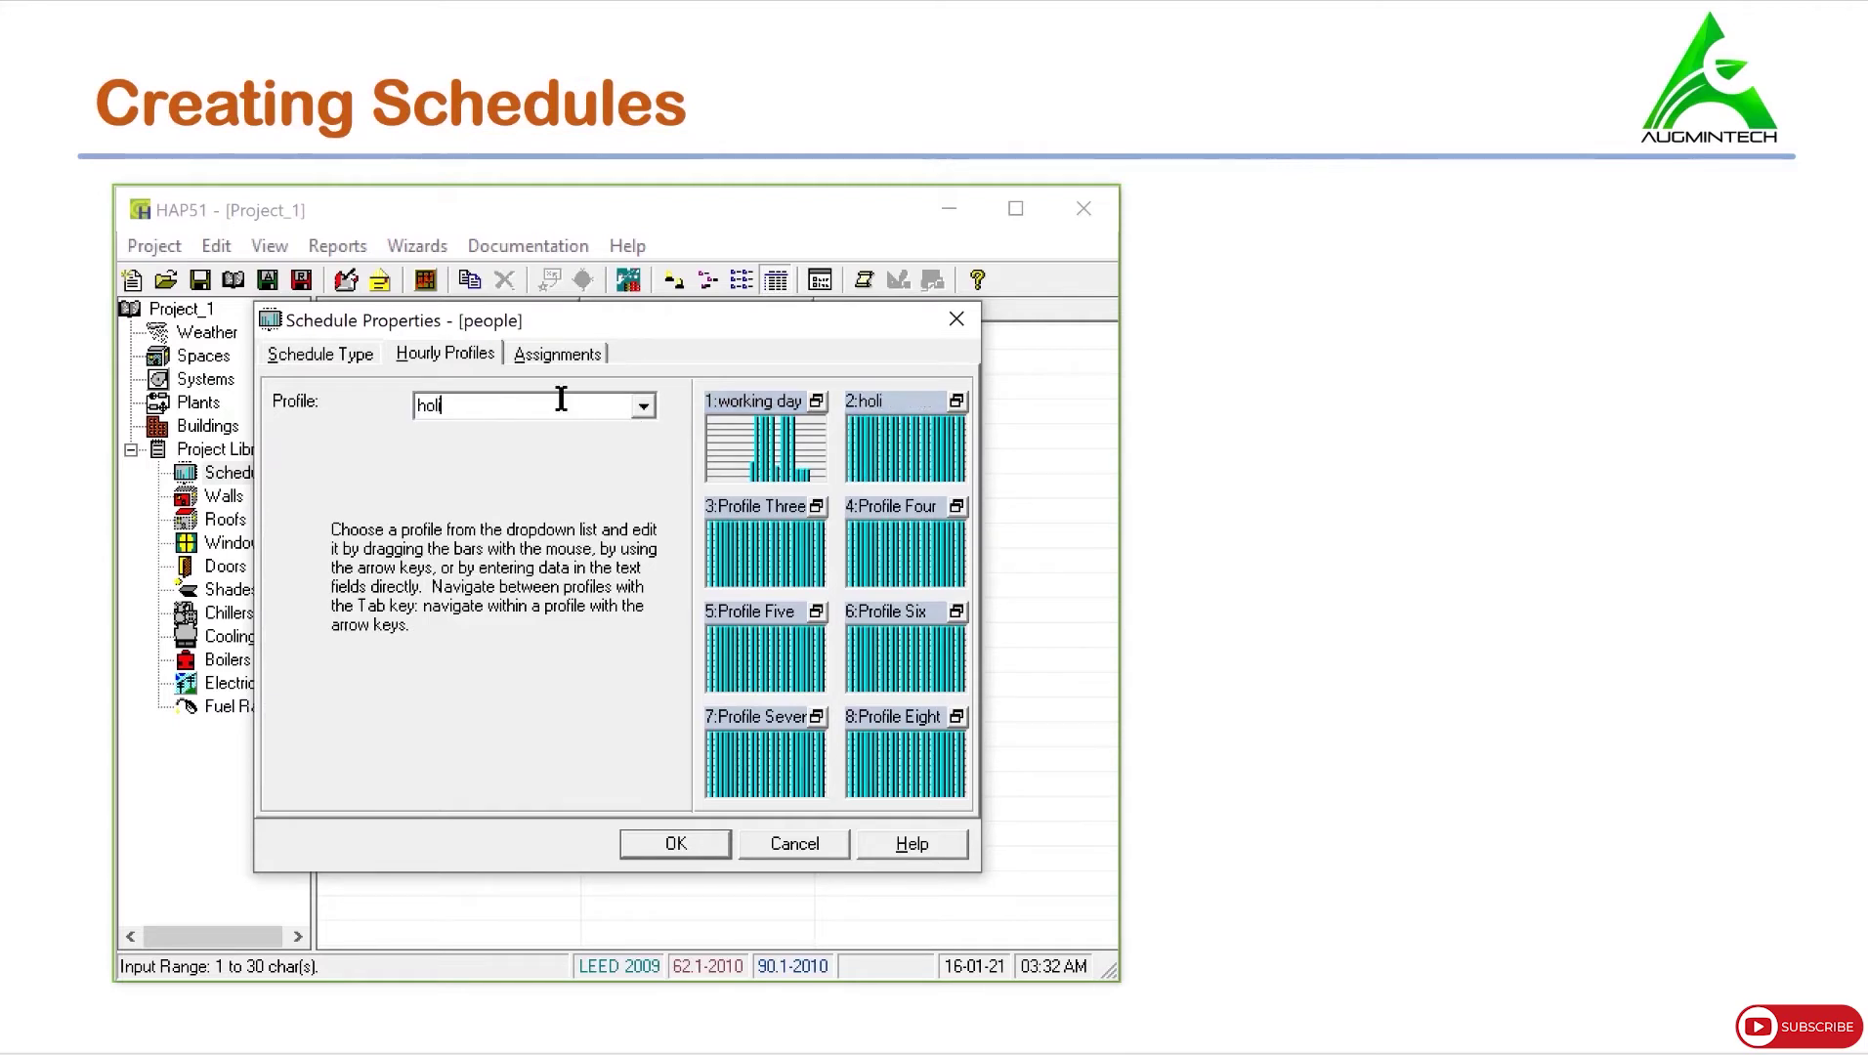
{"action": "type", "text": "day"}
Set the holiday profile to 0% for hours 0–23 and collapse its graph.
{"action": "left_click", "coordinate": [957, 401]}
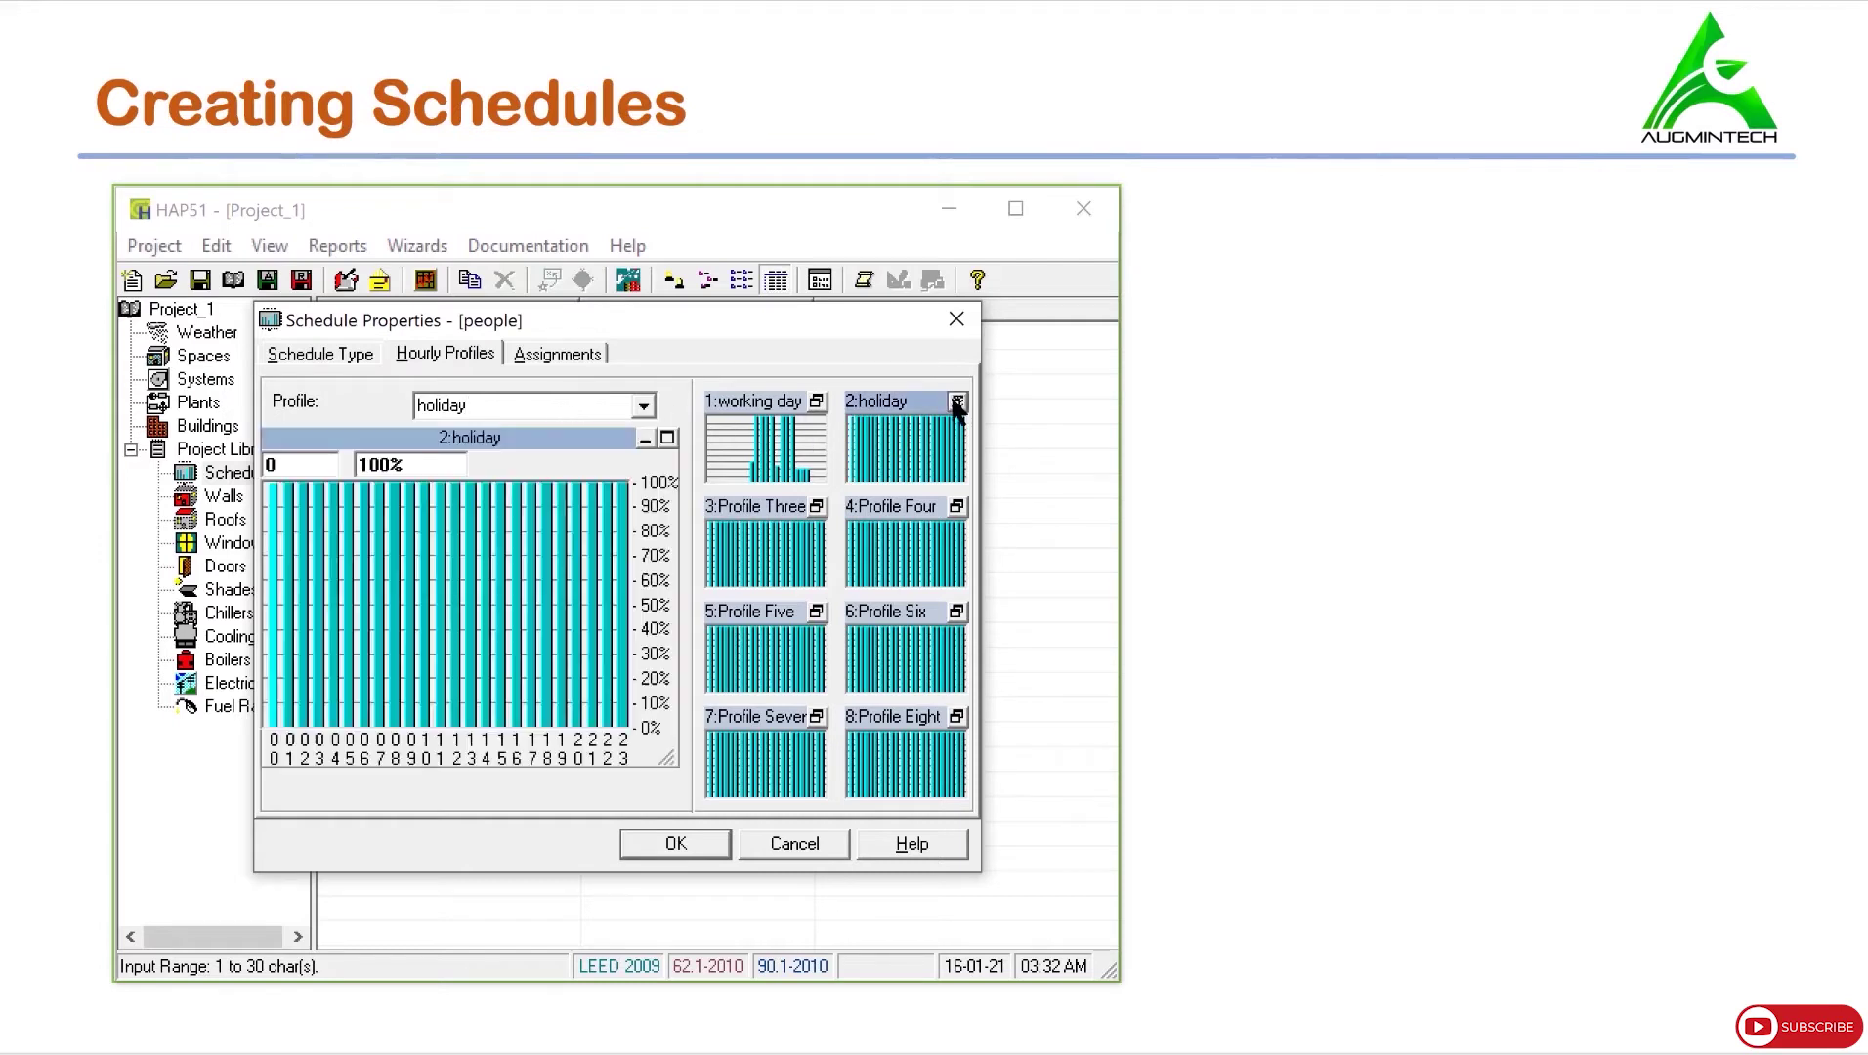
{"action": "left_click", "coordinate": [668, 439]}
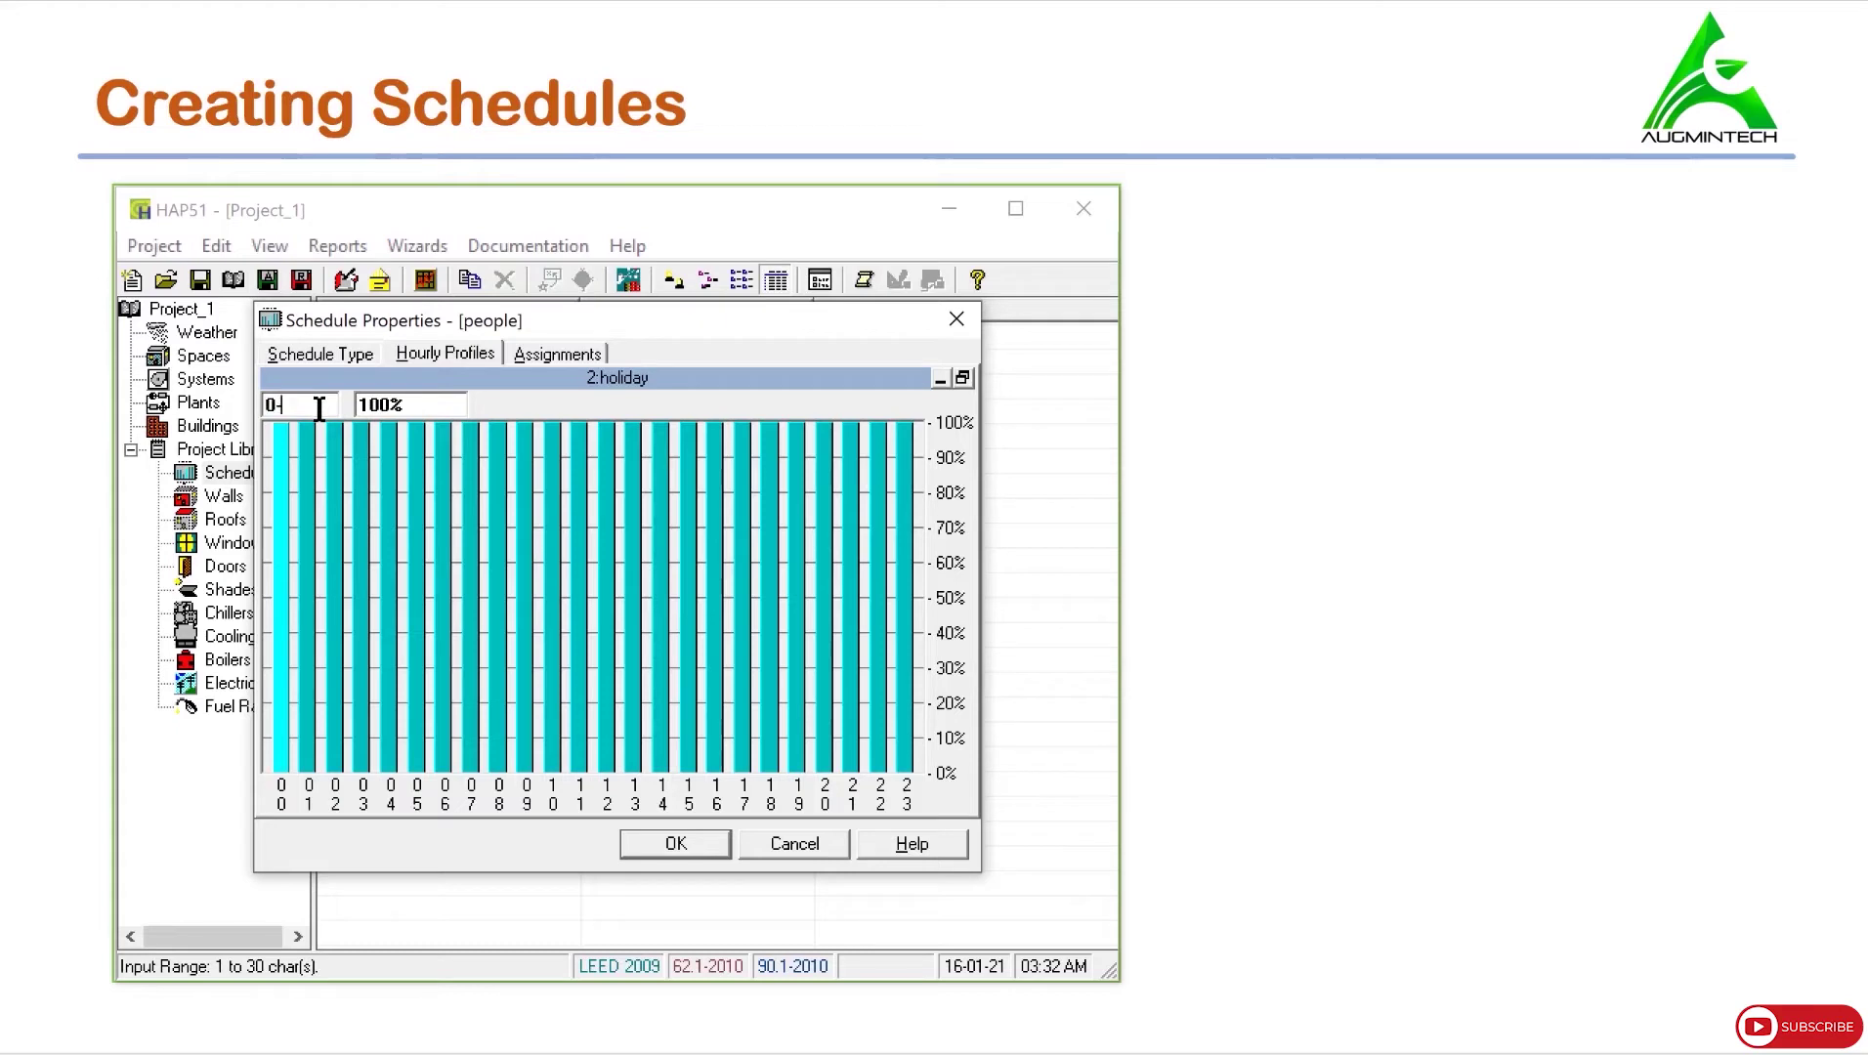
{"action": "type", "text": "23"}
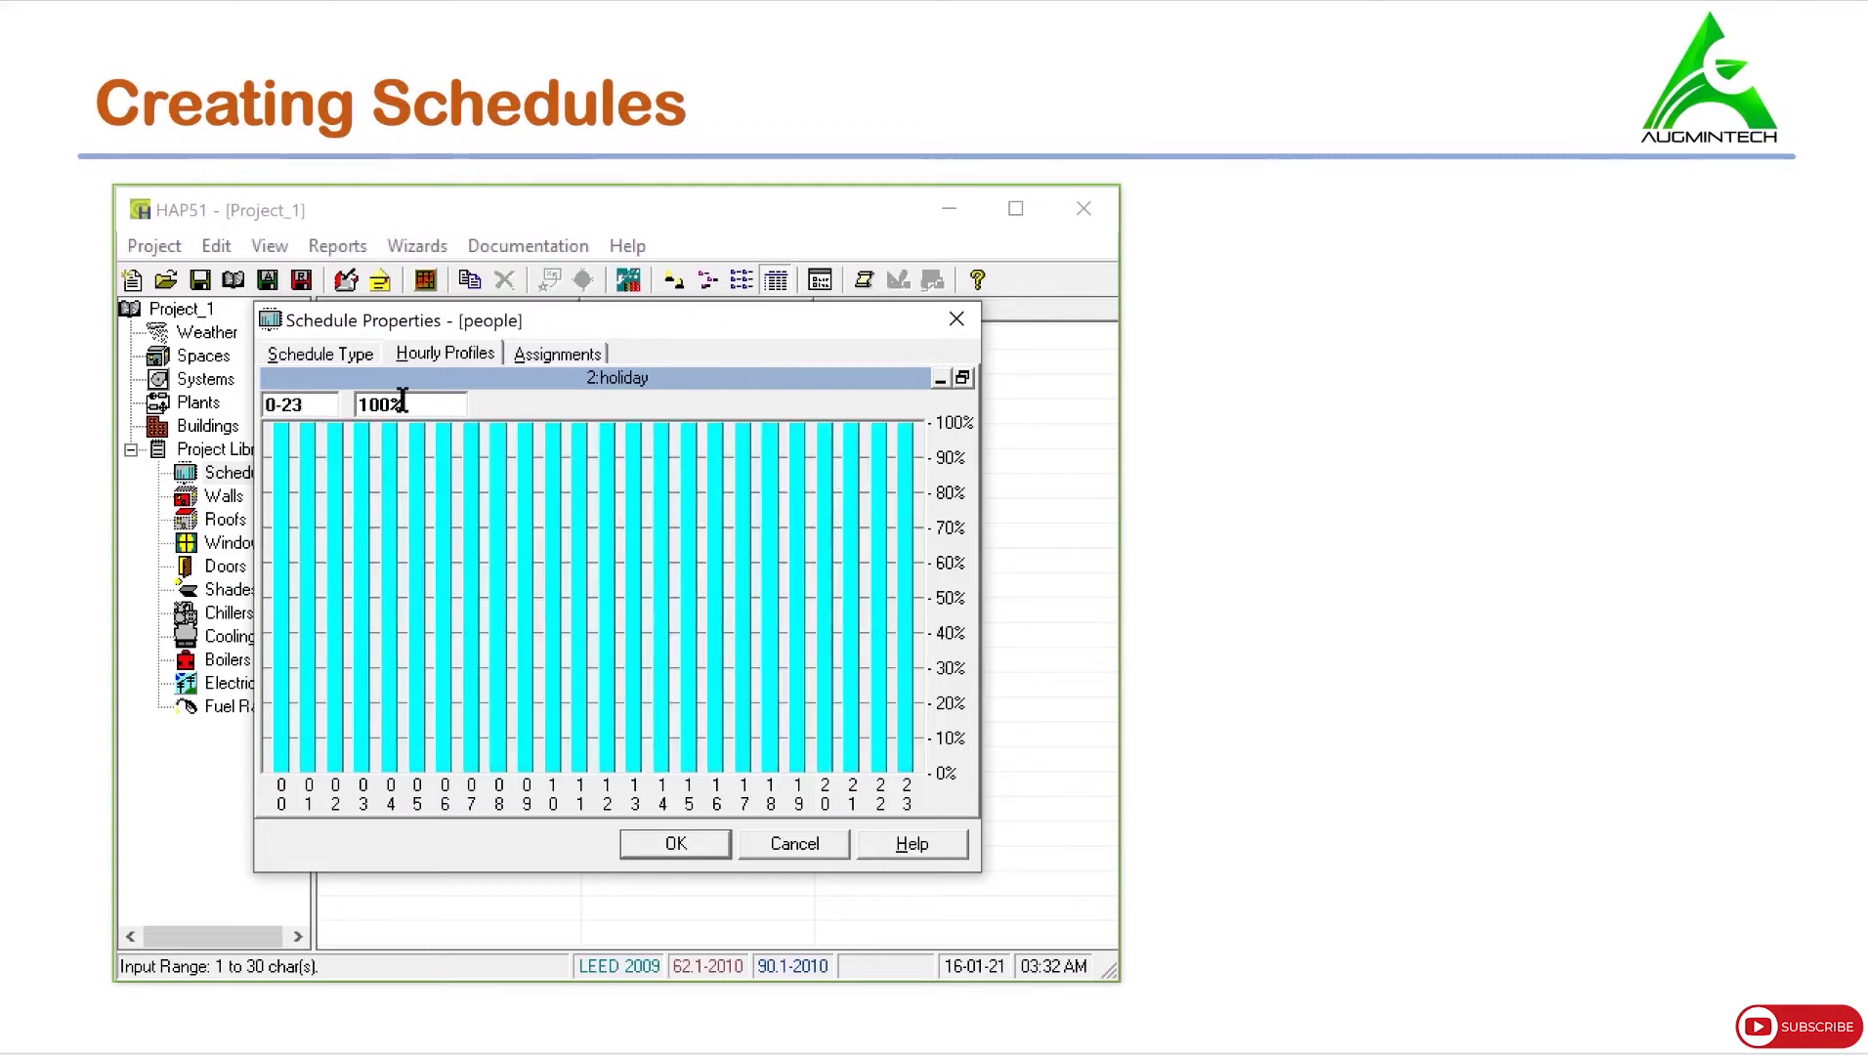
{"action": "left_click", "coordinate": [401, 404]}
{"action": "type", "text": "0"}
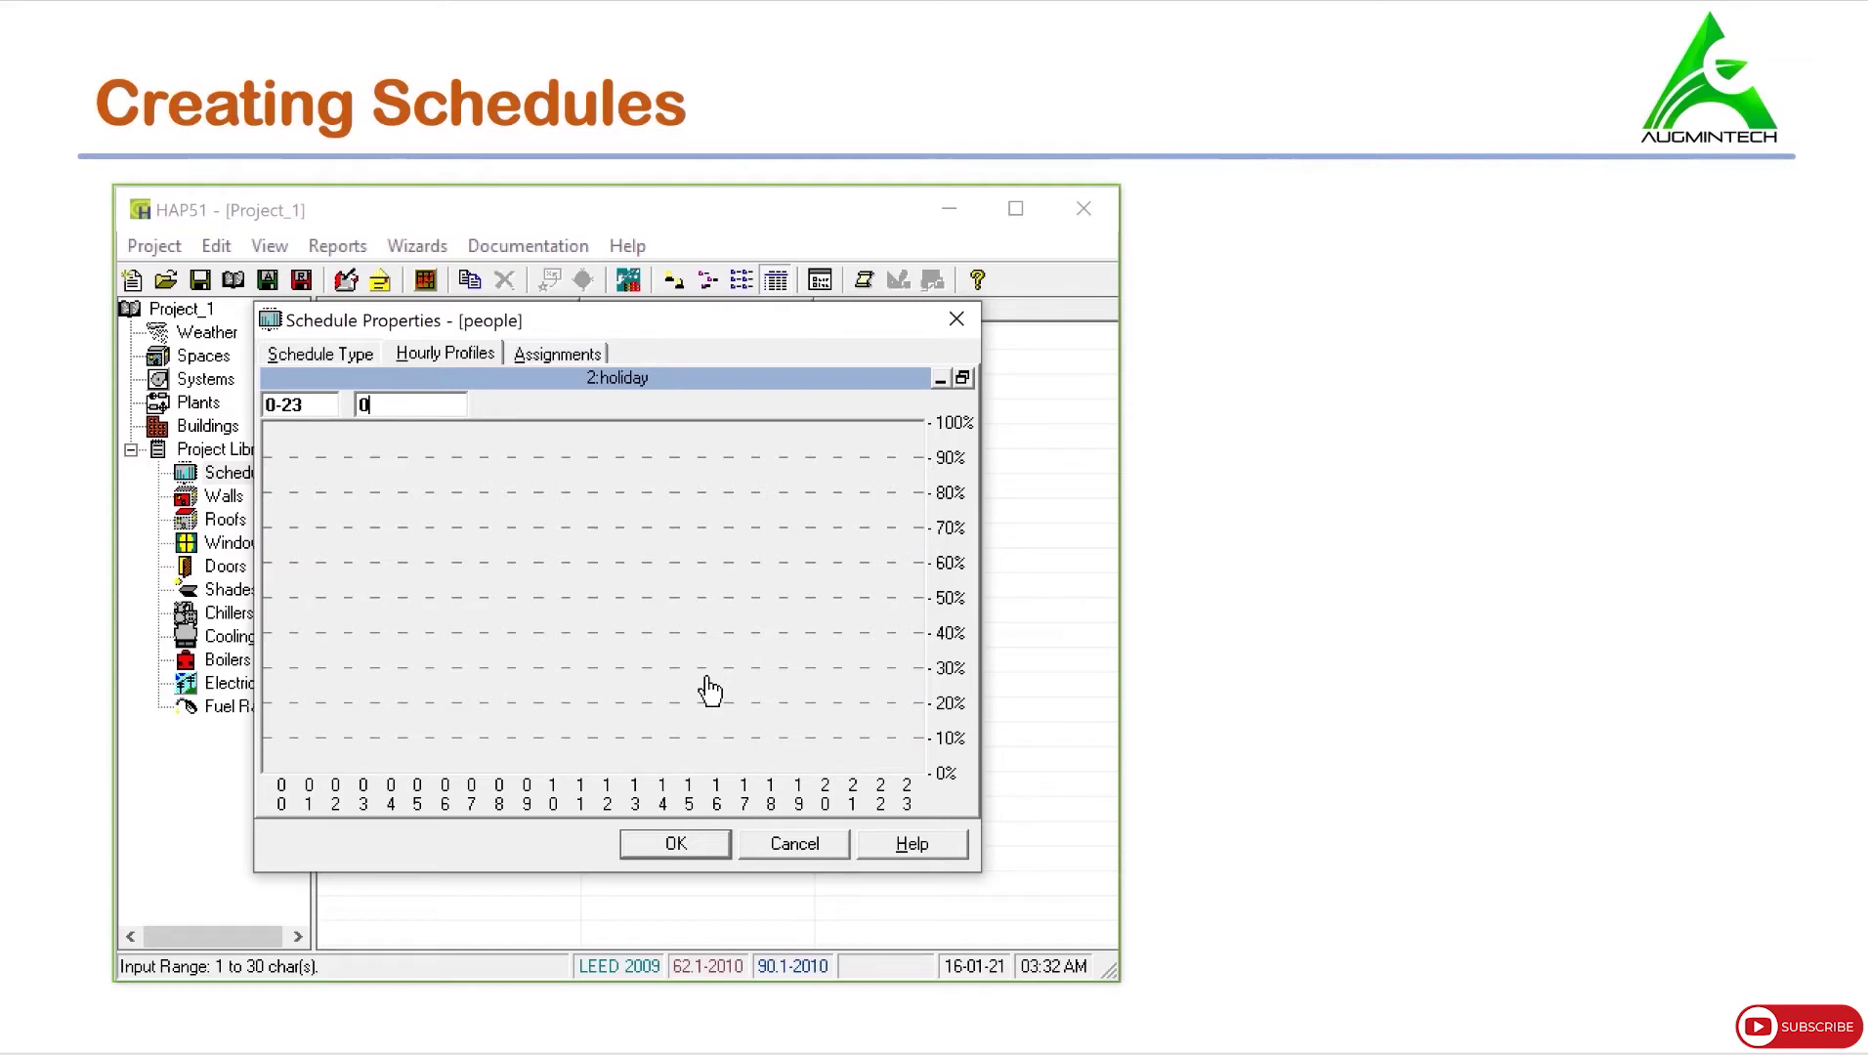
{"action": "left_click", "coordinate": [962, 380]}
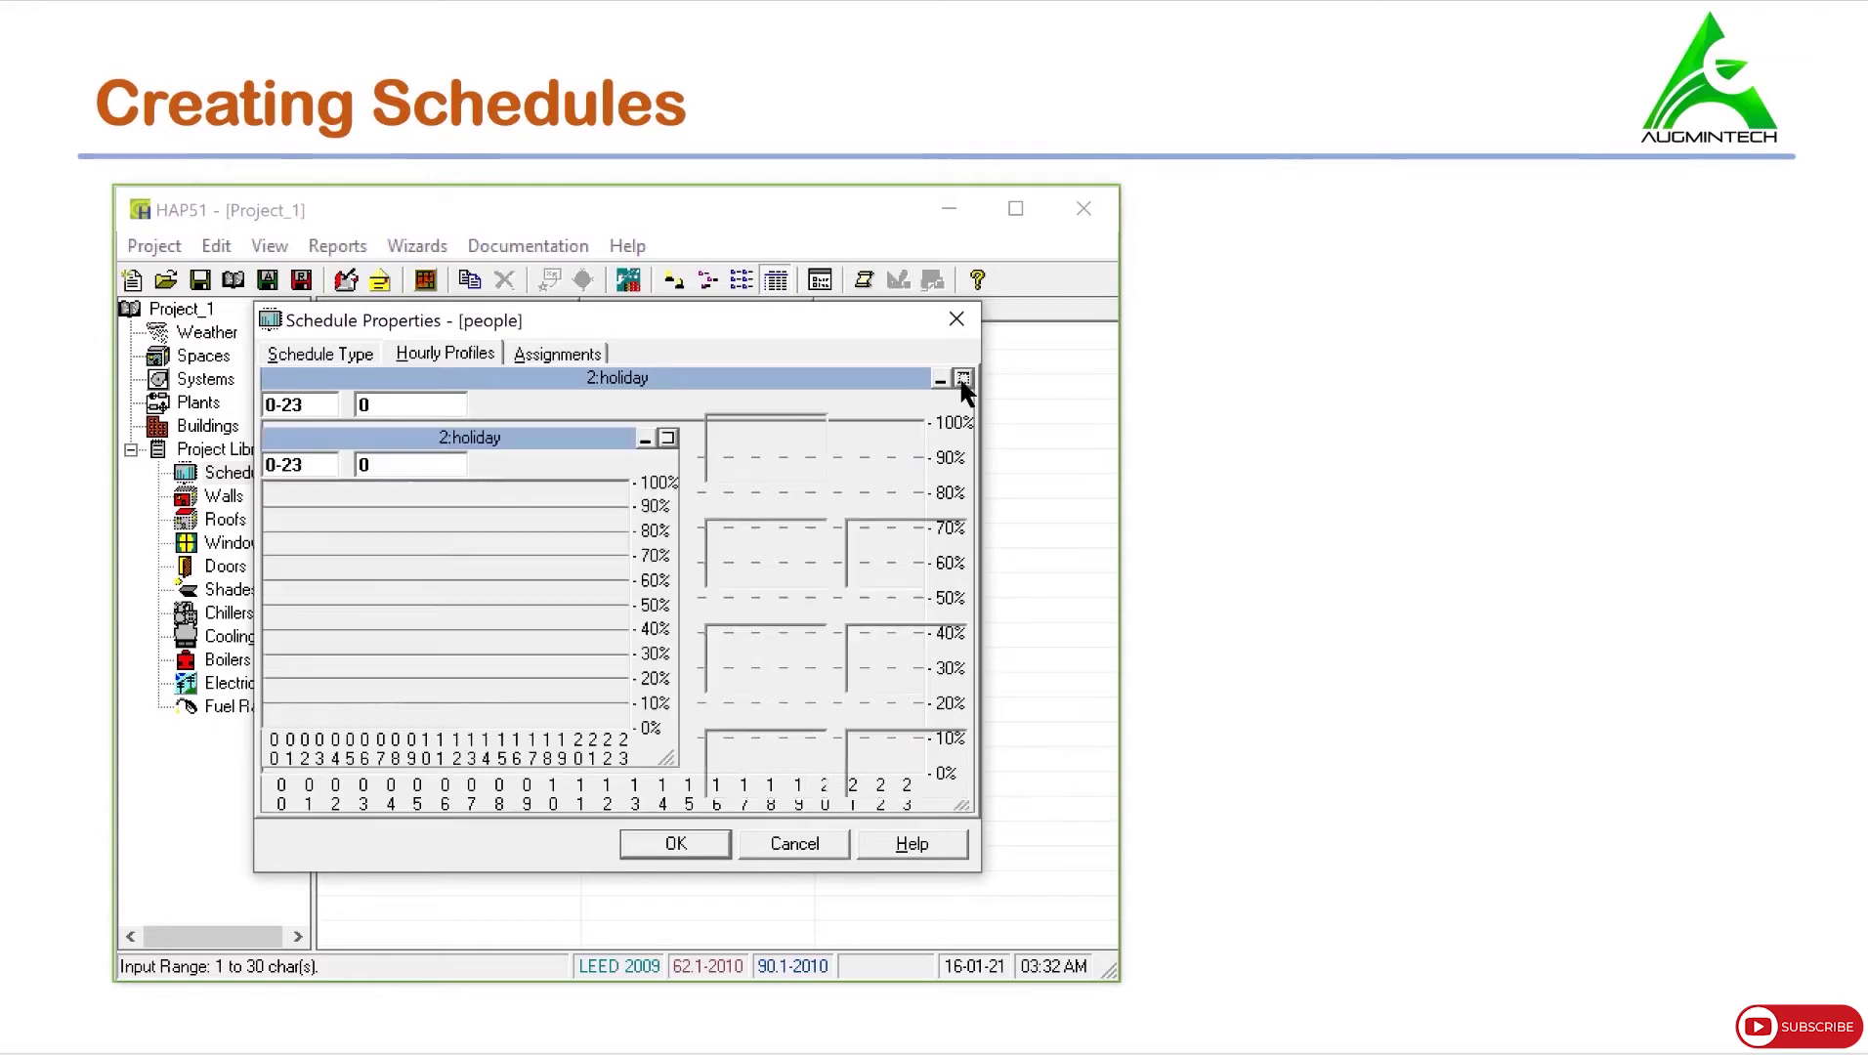
{"action": "left_click", "coordinate": [645, 439]}
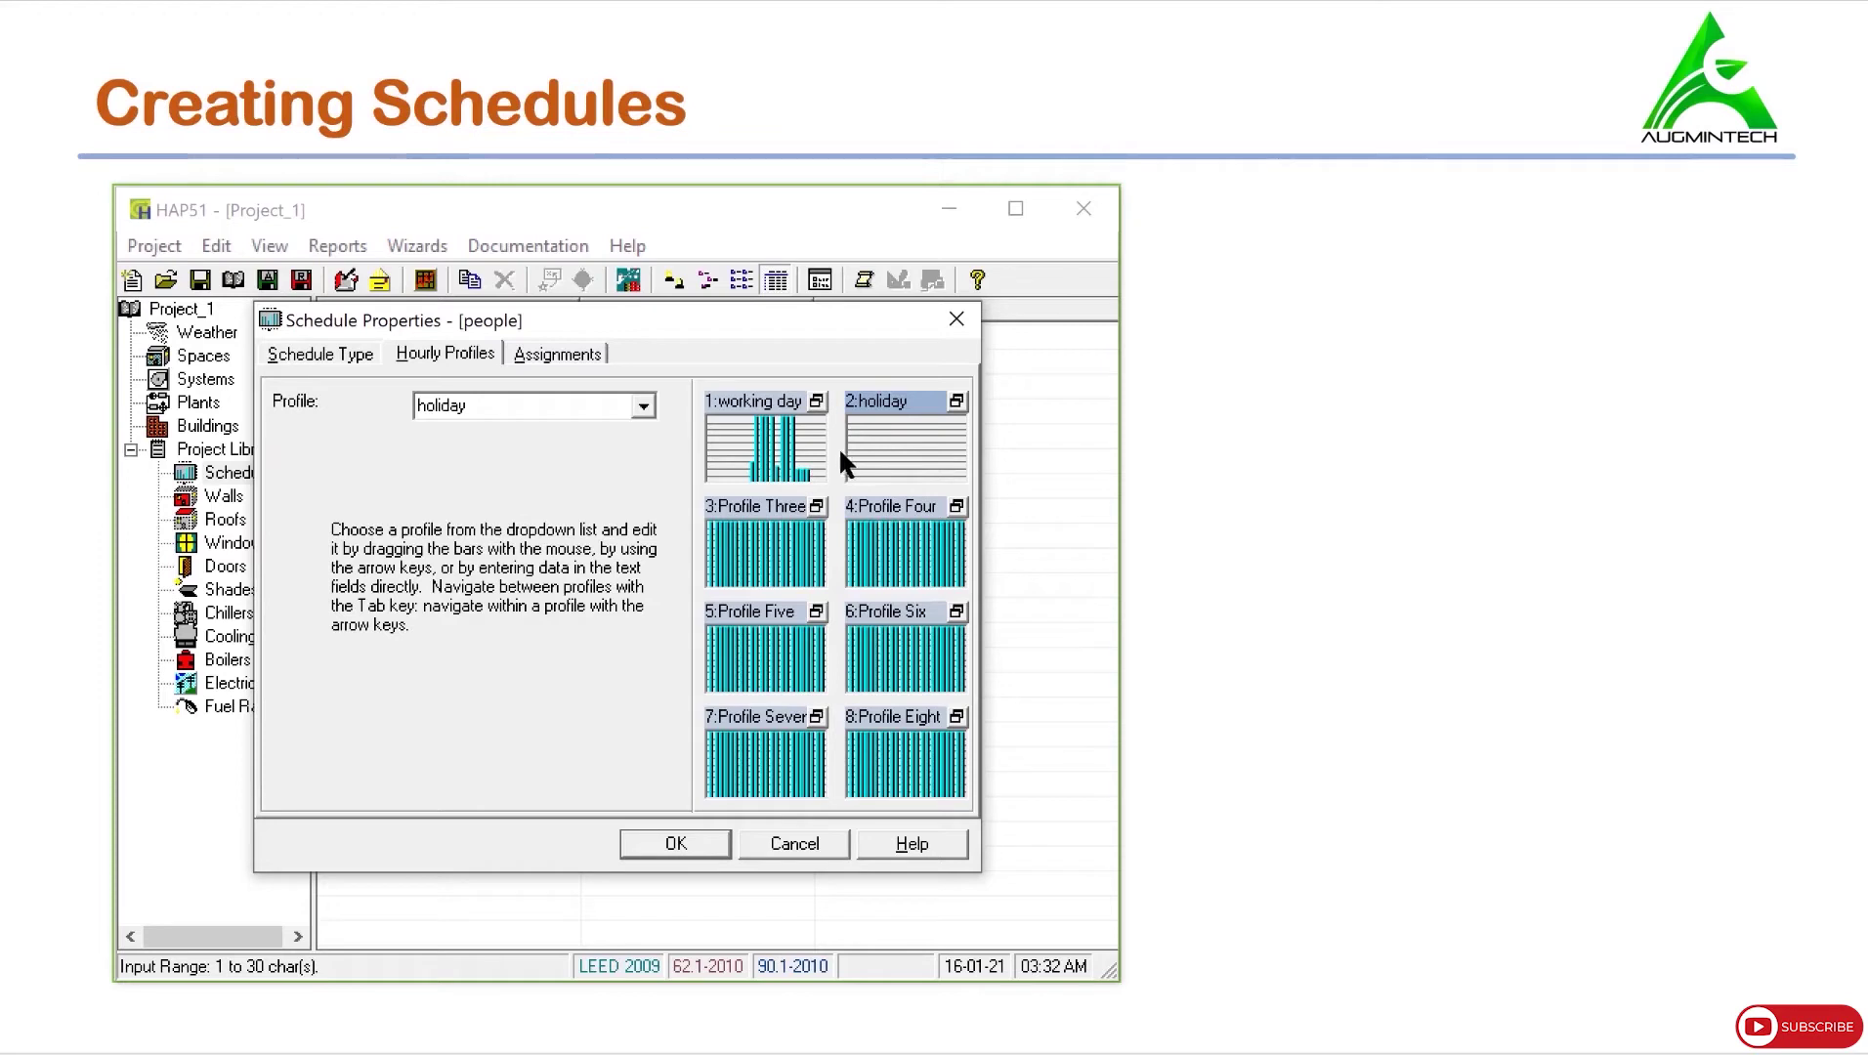
Assign the working day profile to the Design and Monday–Saturday rows for January–December.
{"action": "left_click", "coordinate": [564, 357]}
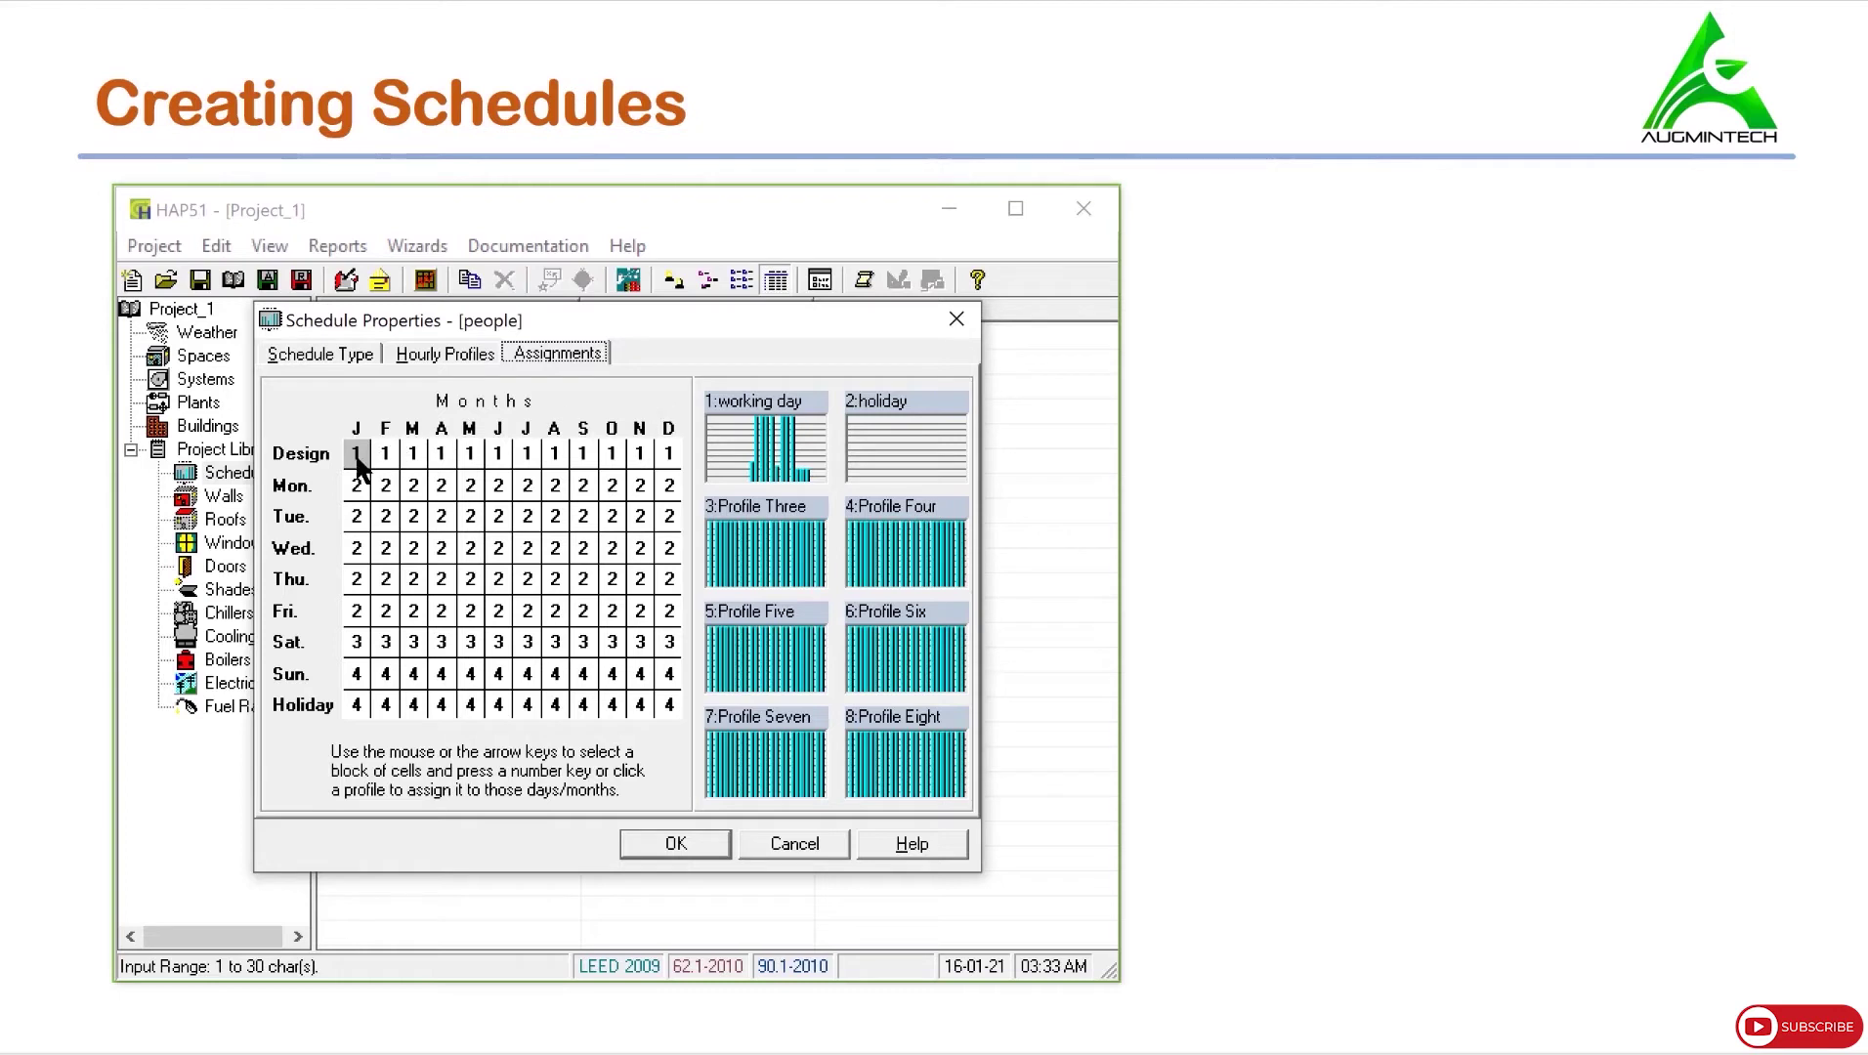
{"action": "left_click_drag", "start_coordinate": [356, 454], "coordinate": [672, 458]}
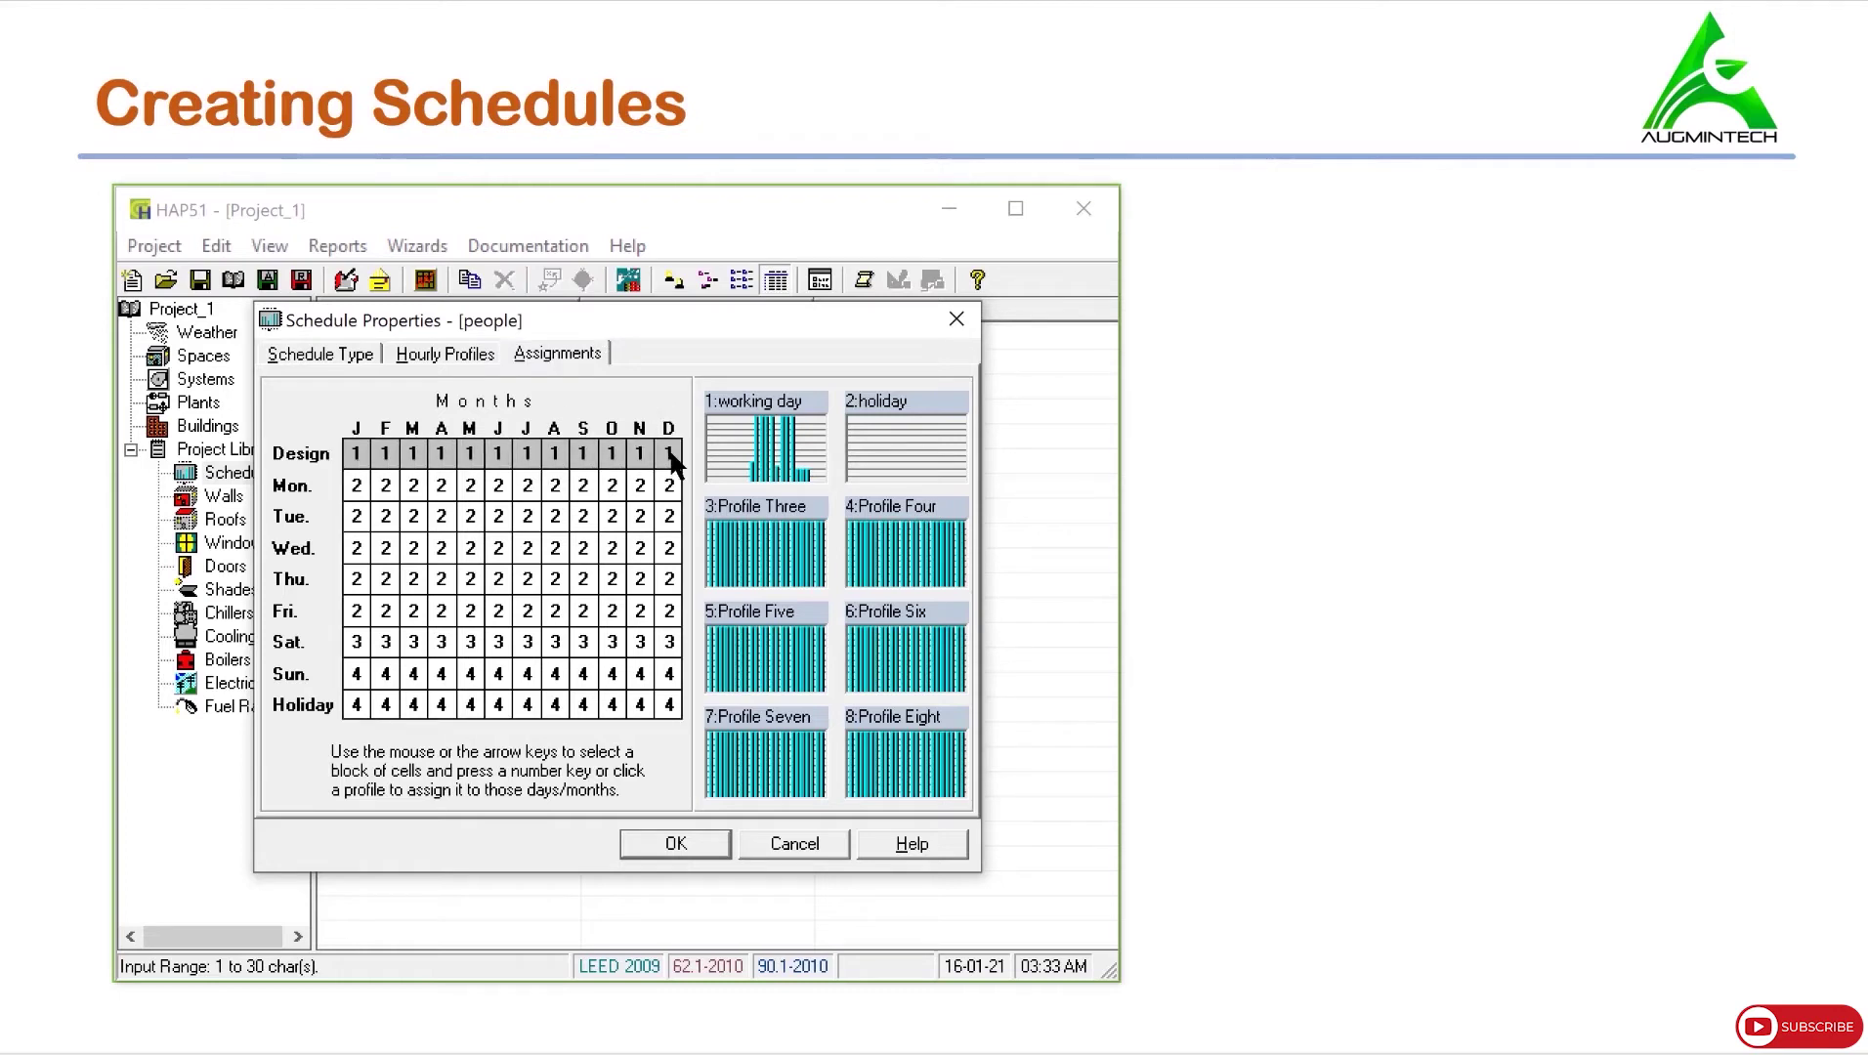
{"action": "left_click", "coordinate": [765, 451]}
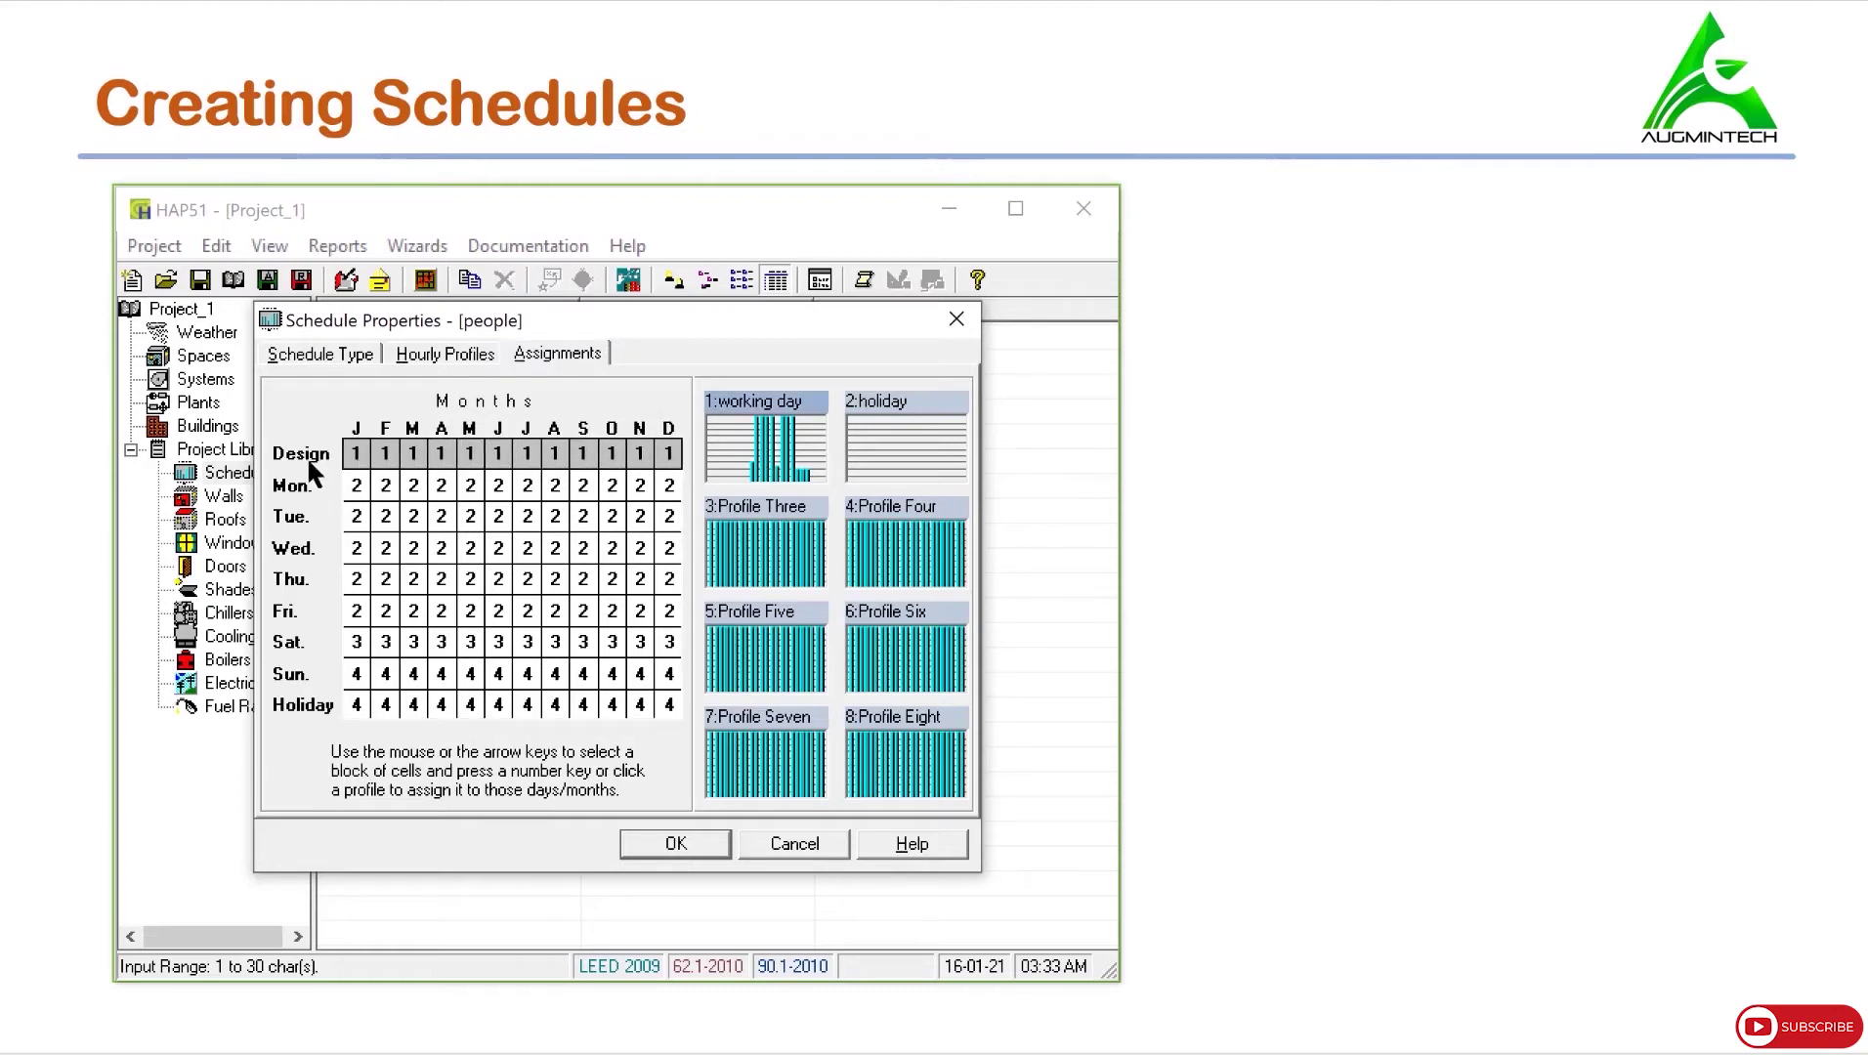
{"action": "left_click", "coordinate": [357, 493]}
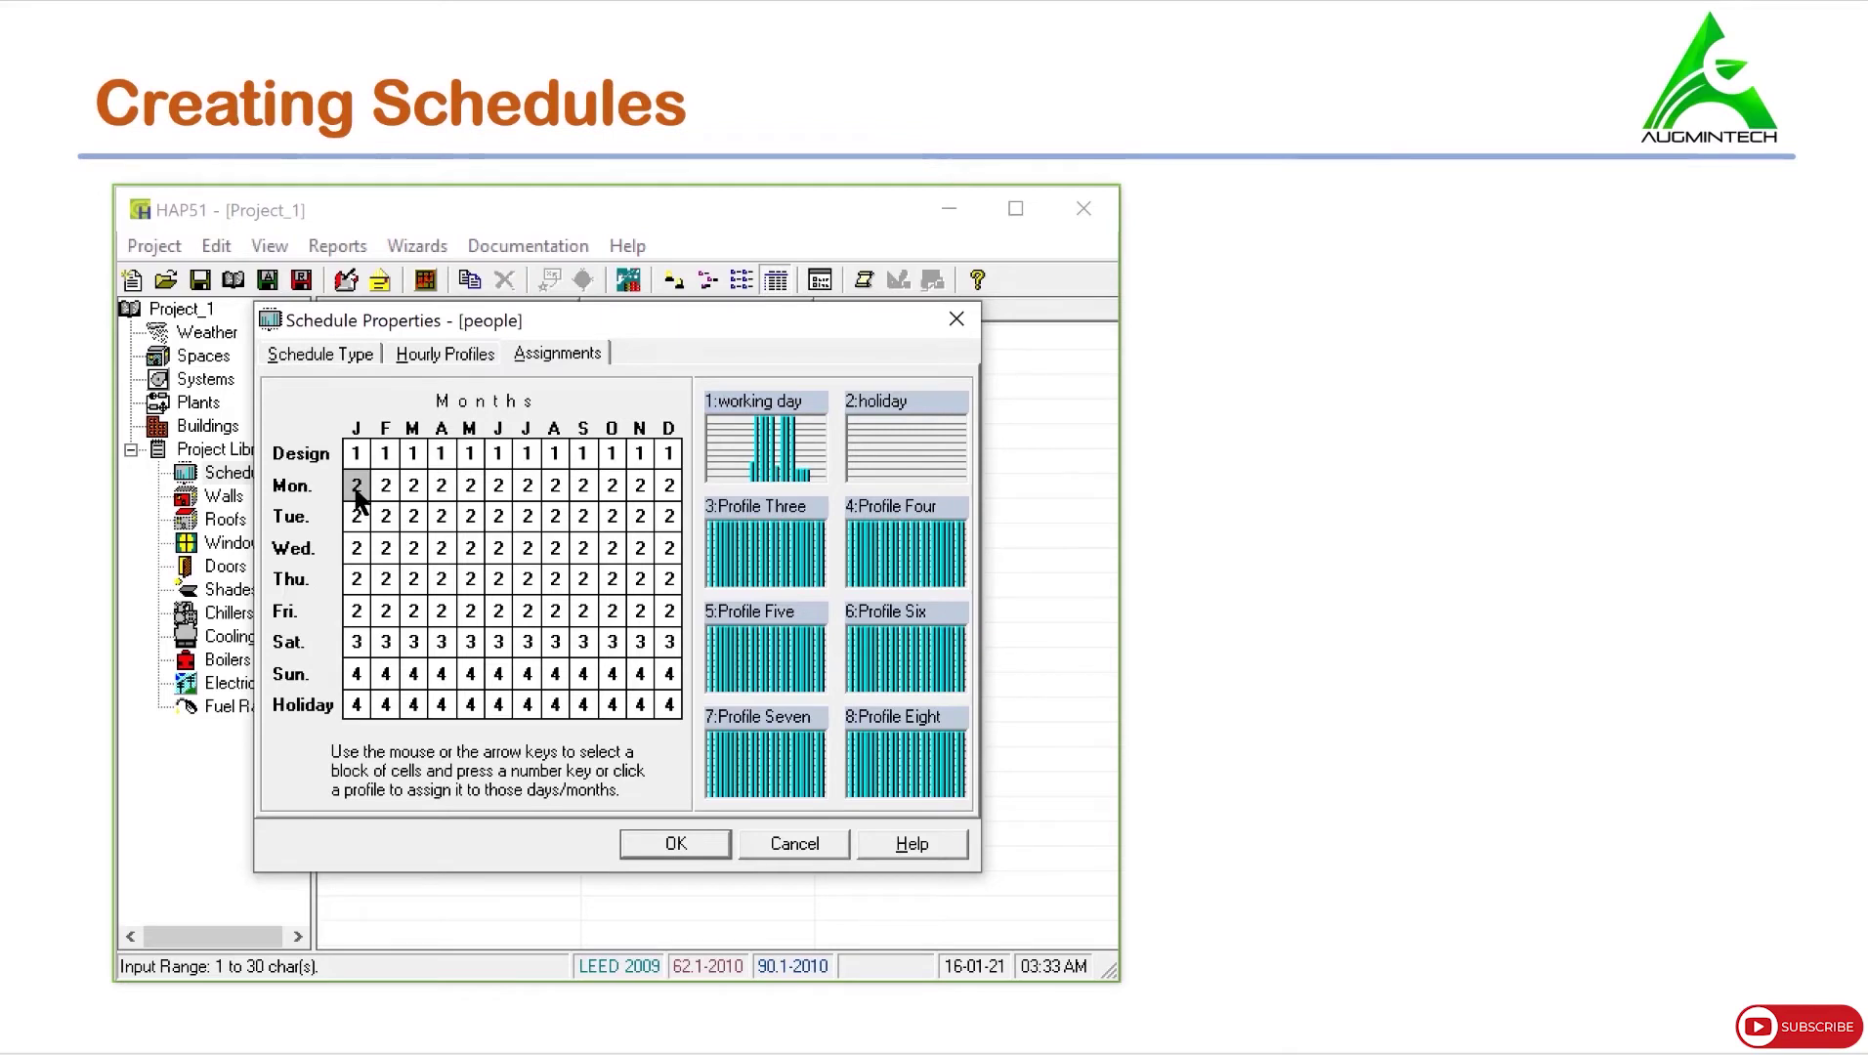
{"action": "left_click_drag", "start_coordinate": [380, 492], "coordinate": [658, 499]}
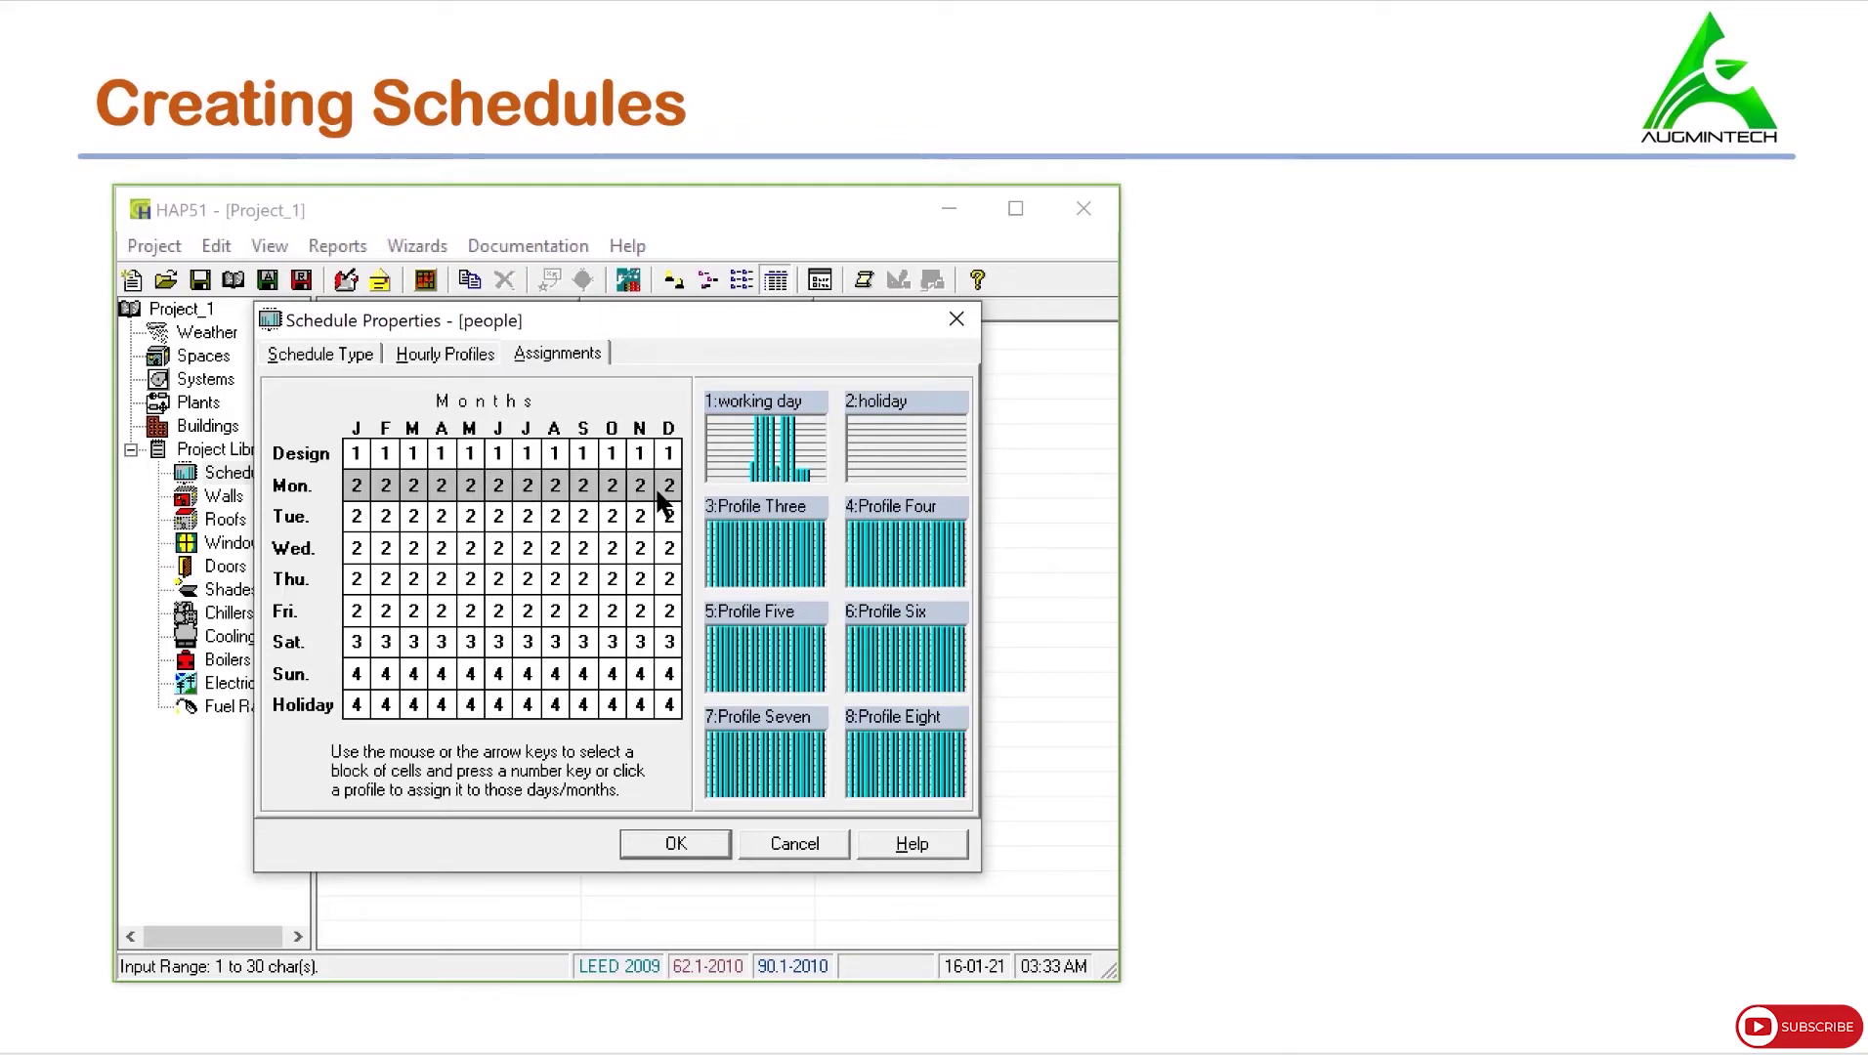
{"action": "left_click", "coordinate": [769, 465]}
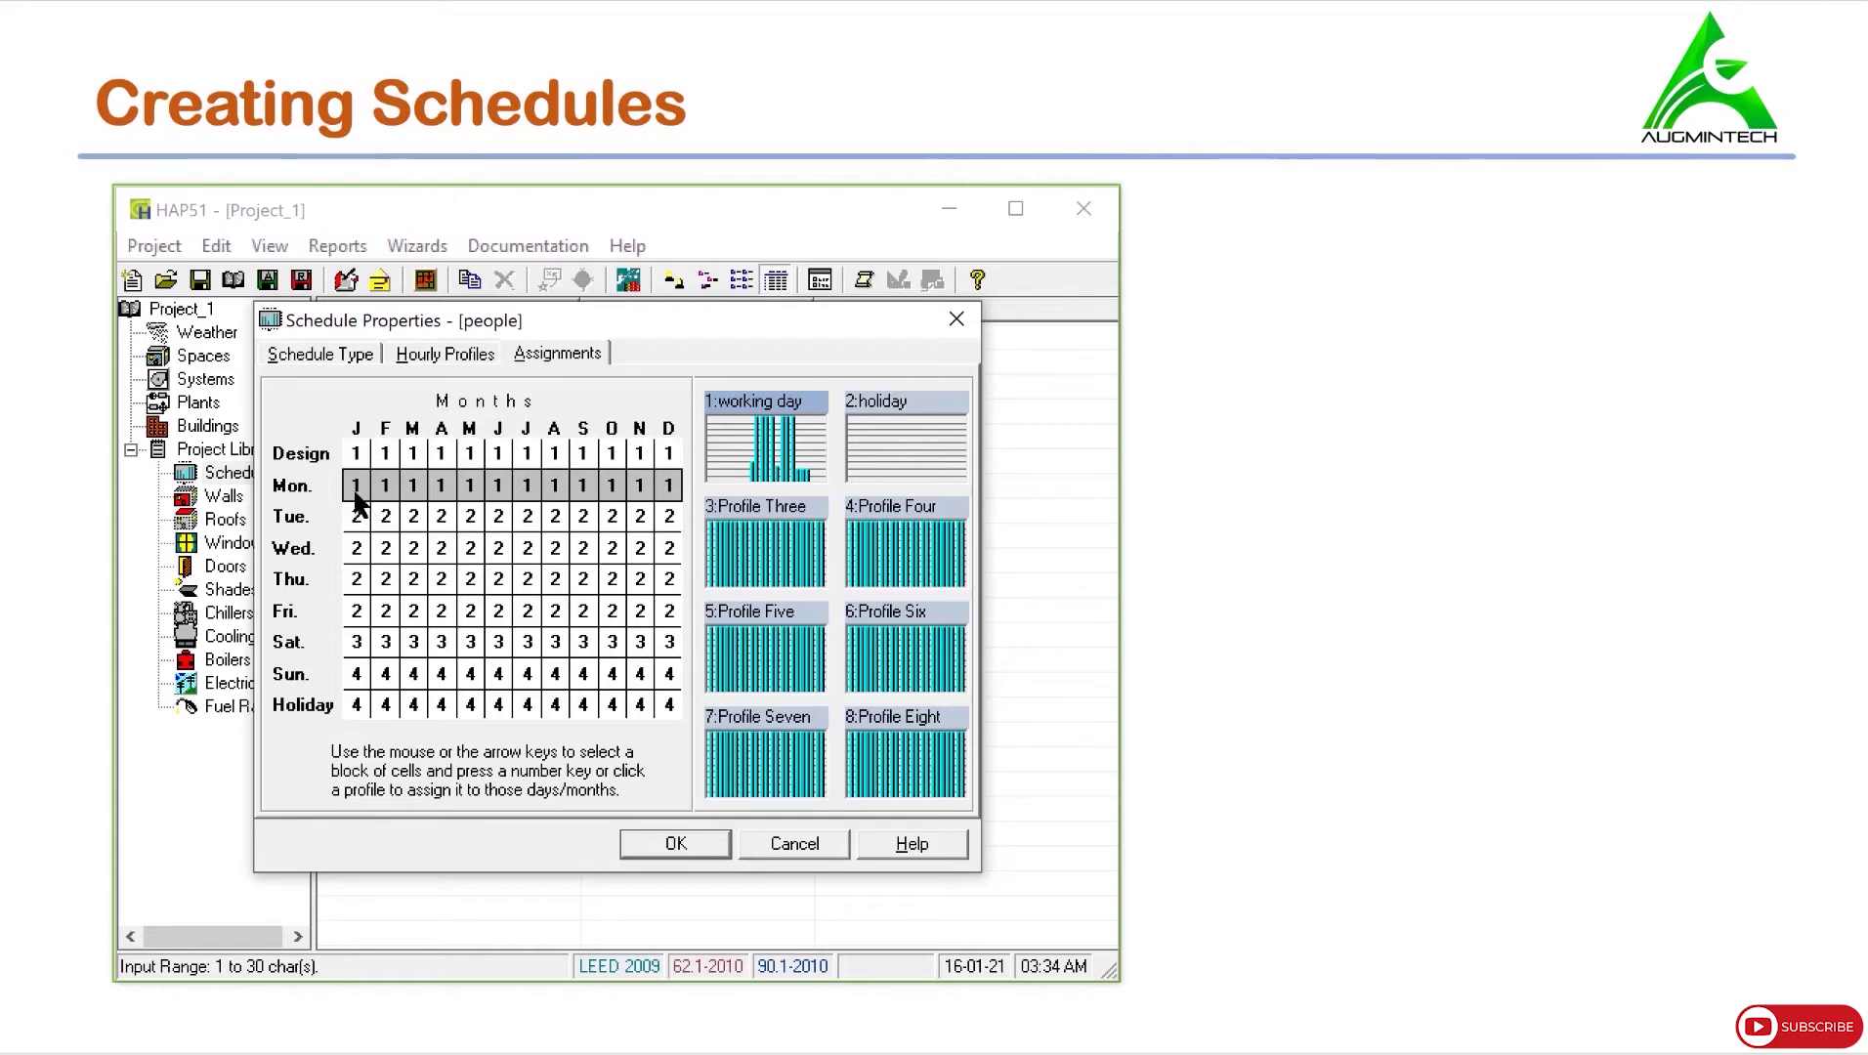
{"action": "left_click_drag", "start_coordinate": [356, 489], "coordinate": [665, 649]}
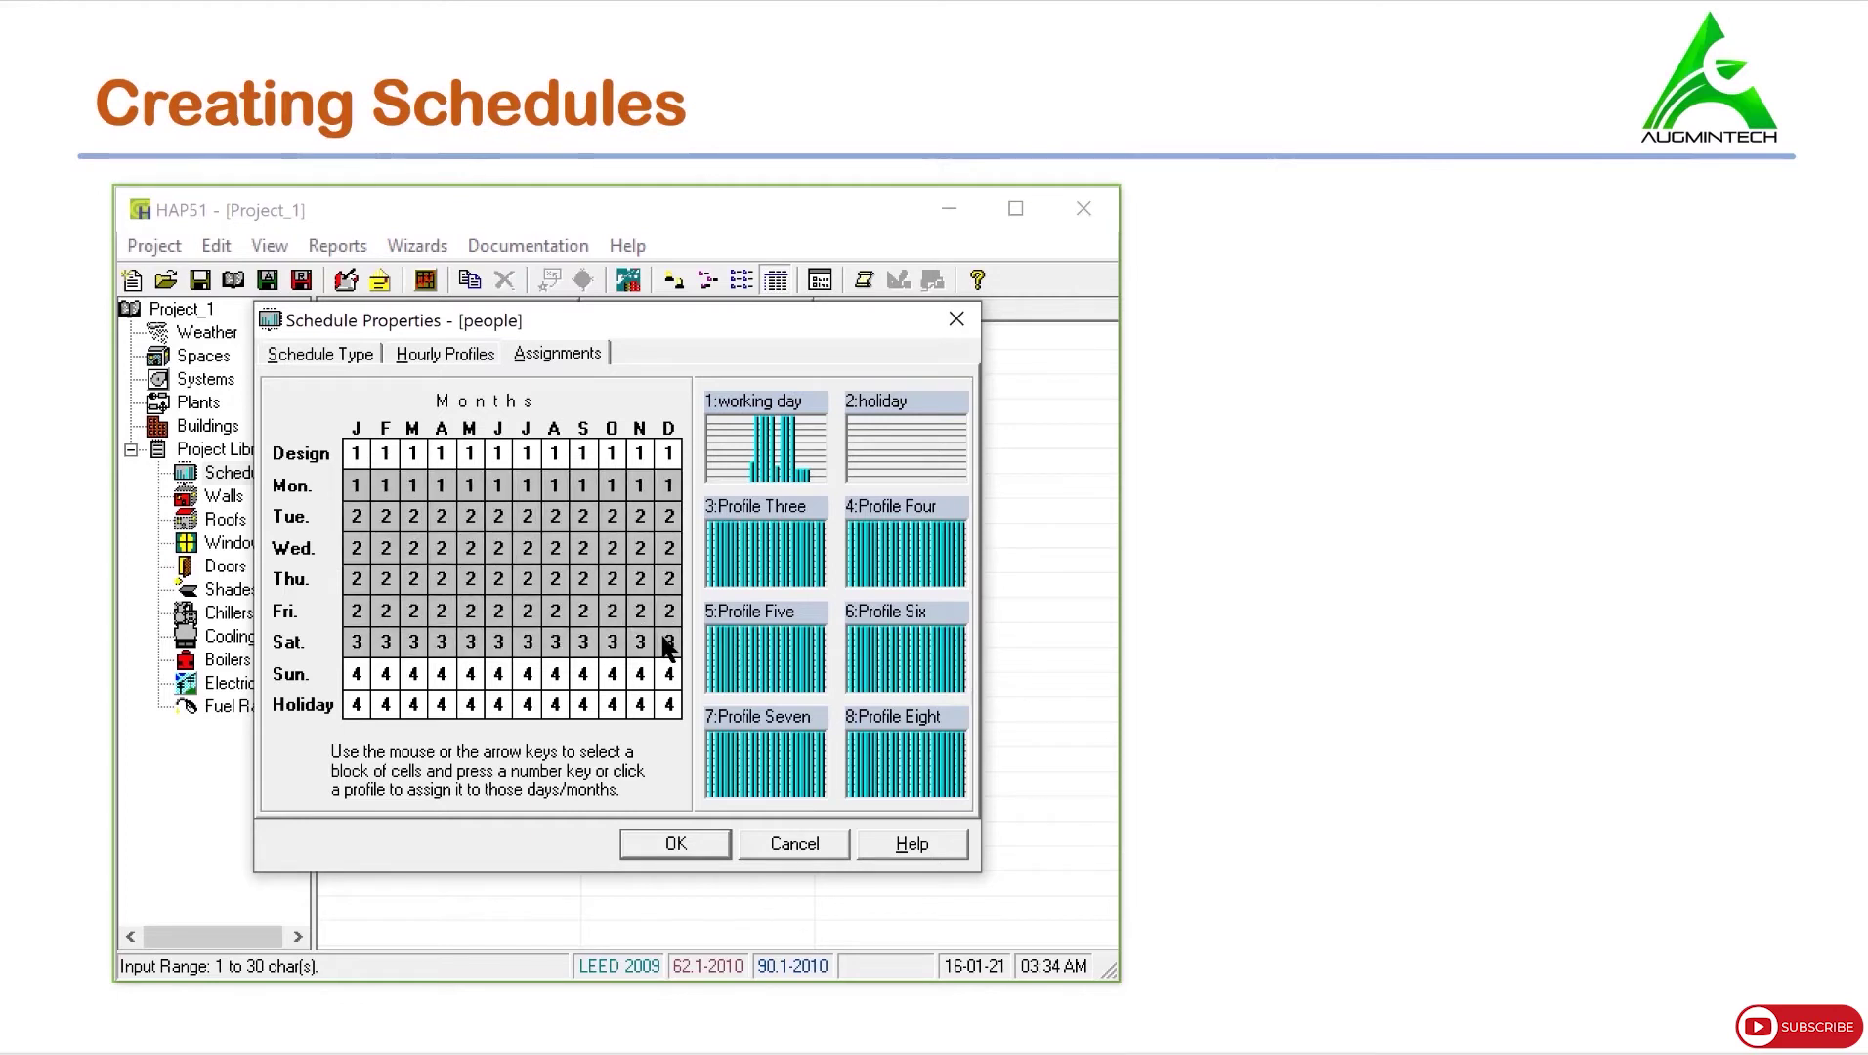
{"action": "left_click", "coordinate": [754, 462]}
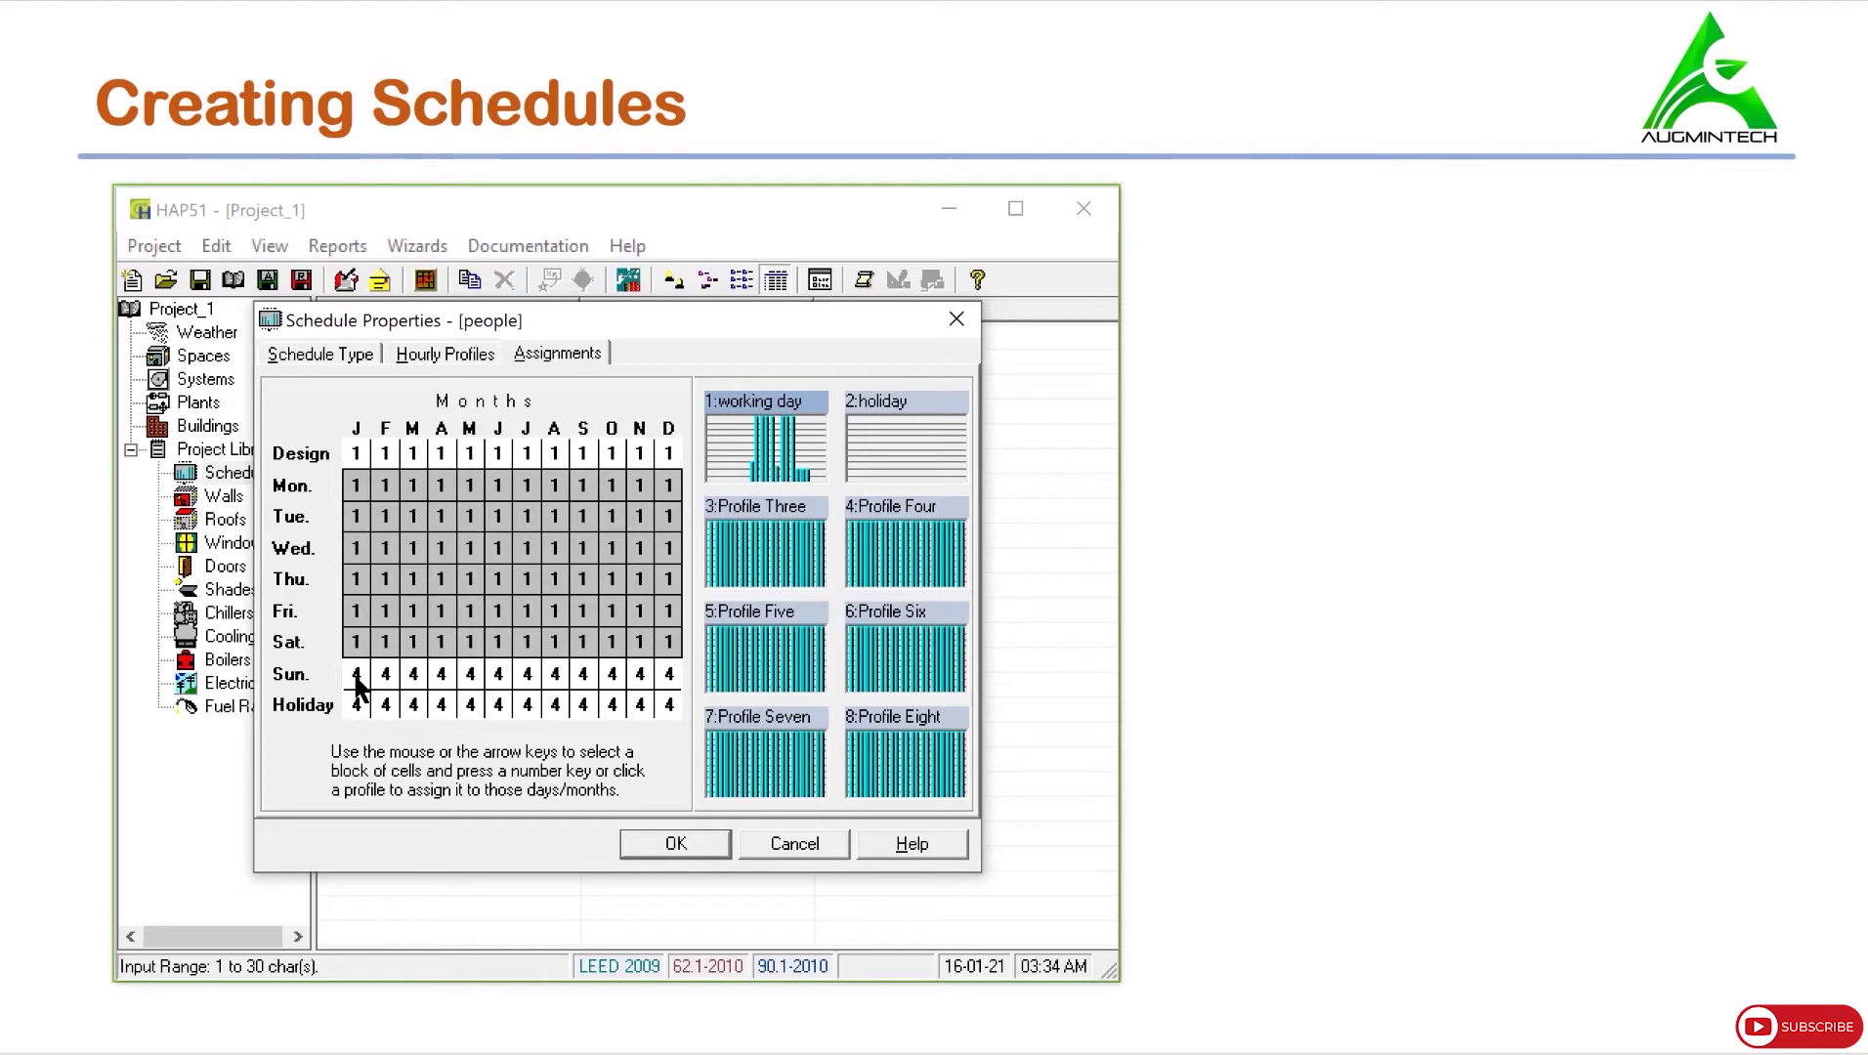
Assign the holiday profile to the Sun. and Holiday rows for every month, then save with OK.
{"action": "left_click_drag", "start_coordinate": [356, 679], "coordinate": [663, 677]}
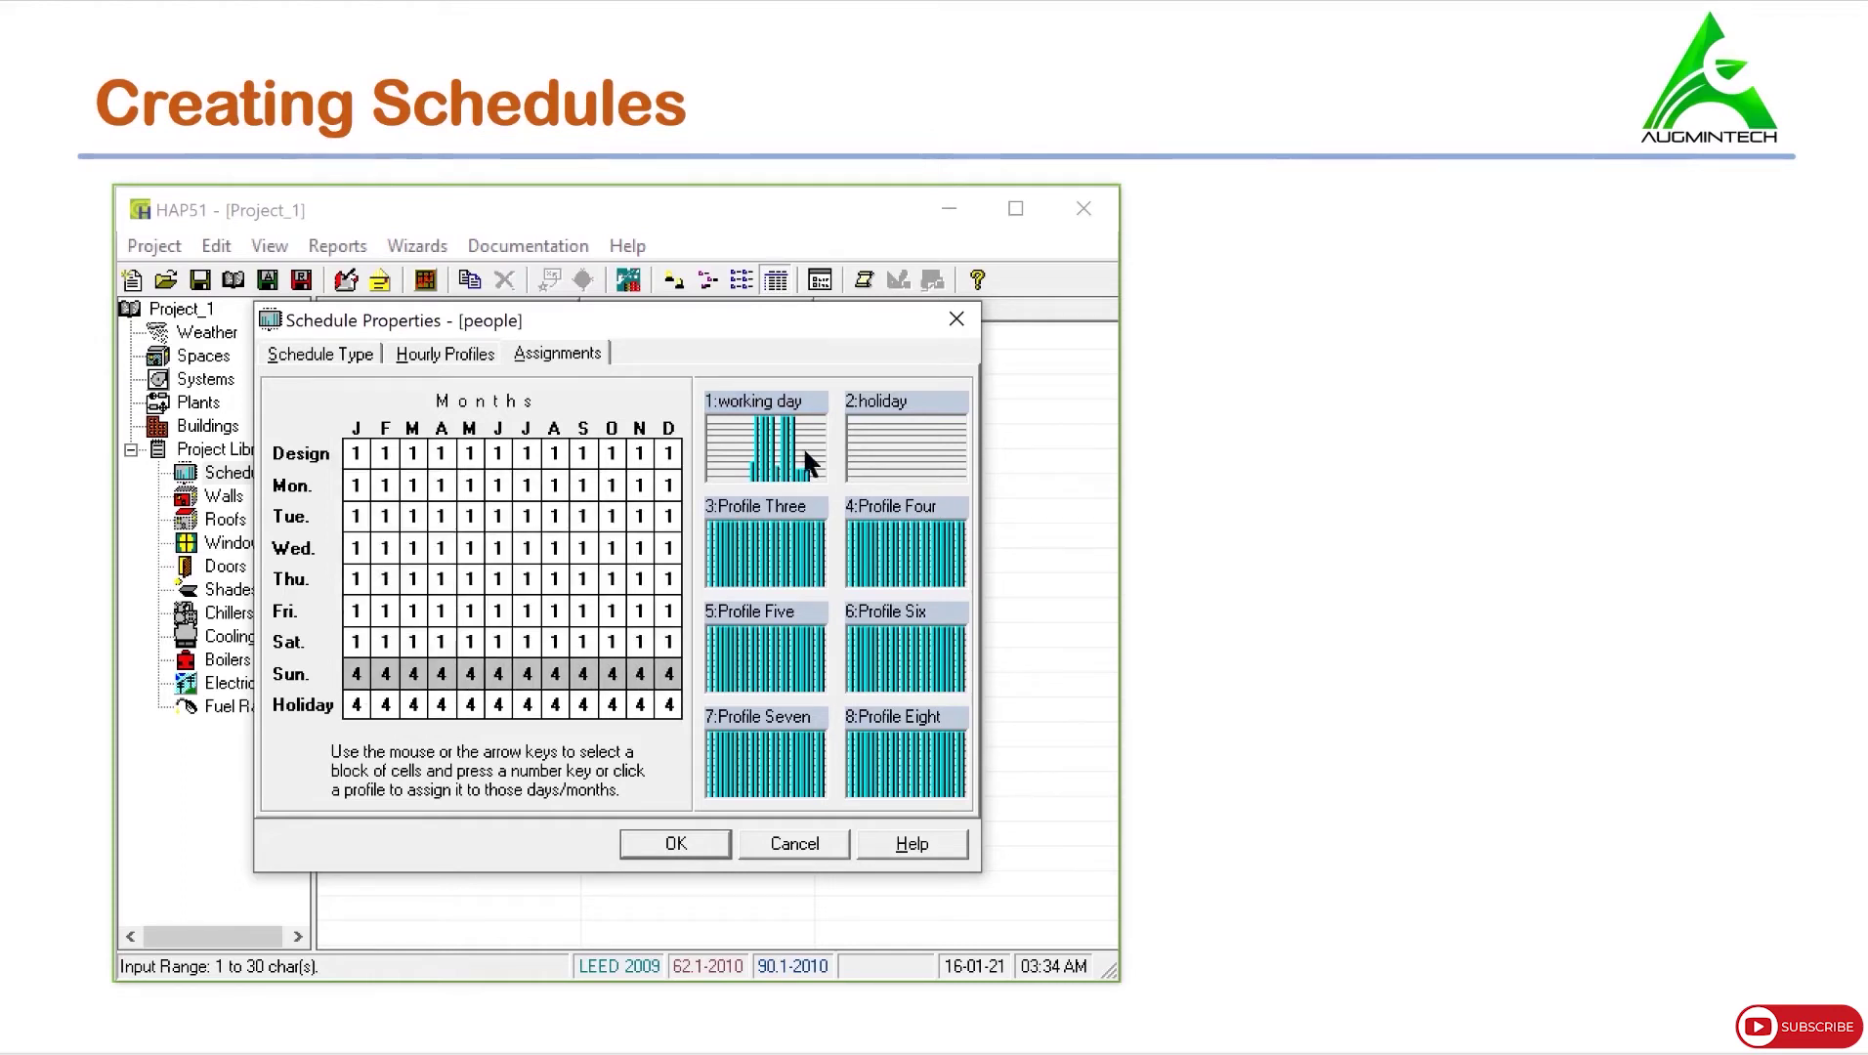
{"action": "left_click", "coordinate": [880, 427]}
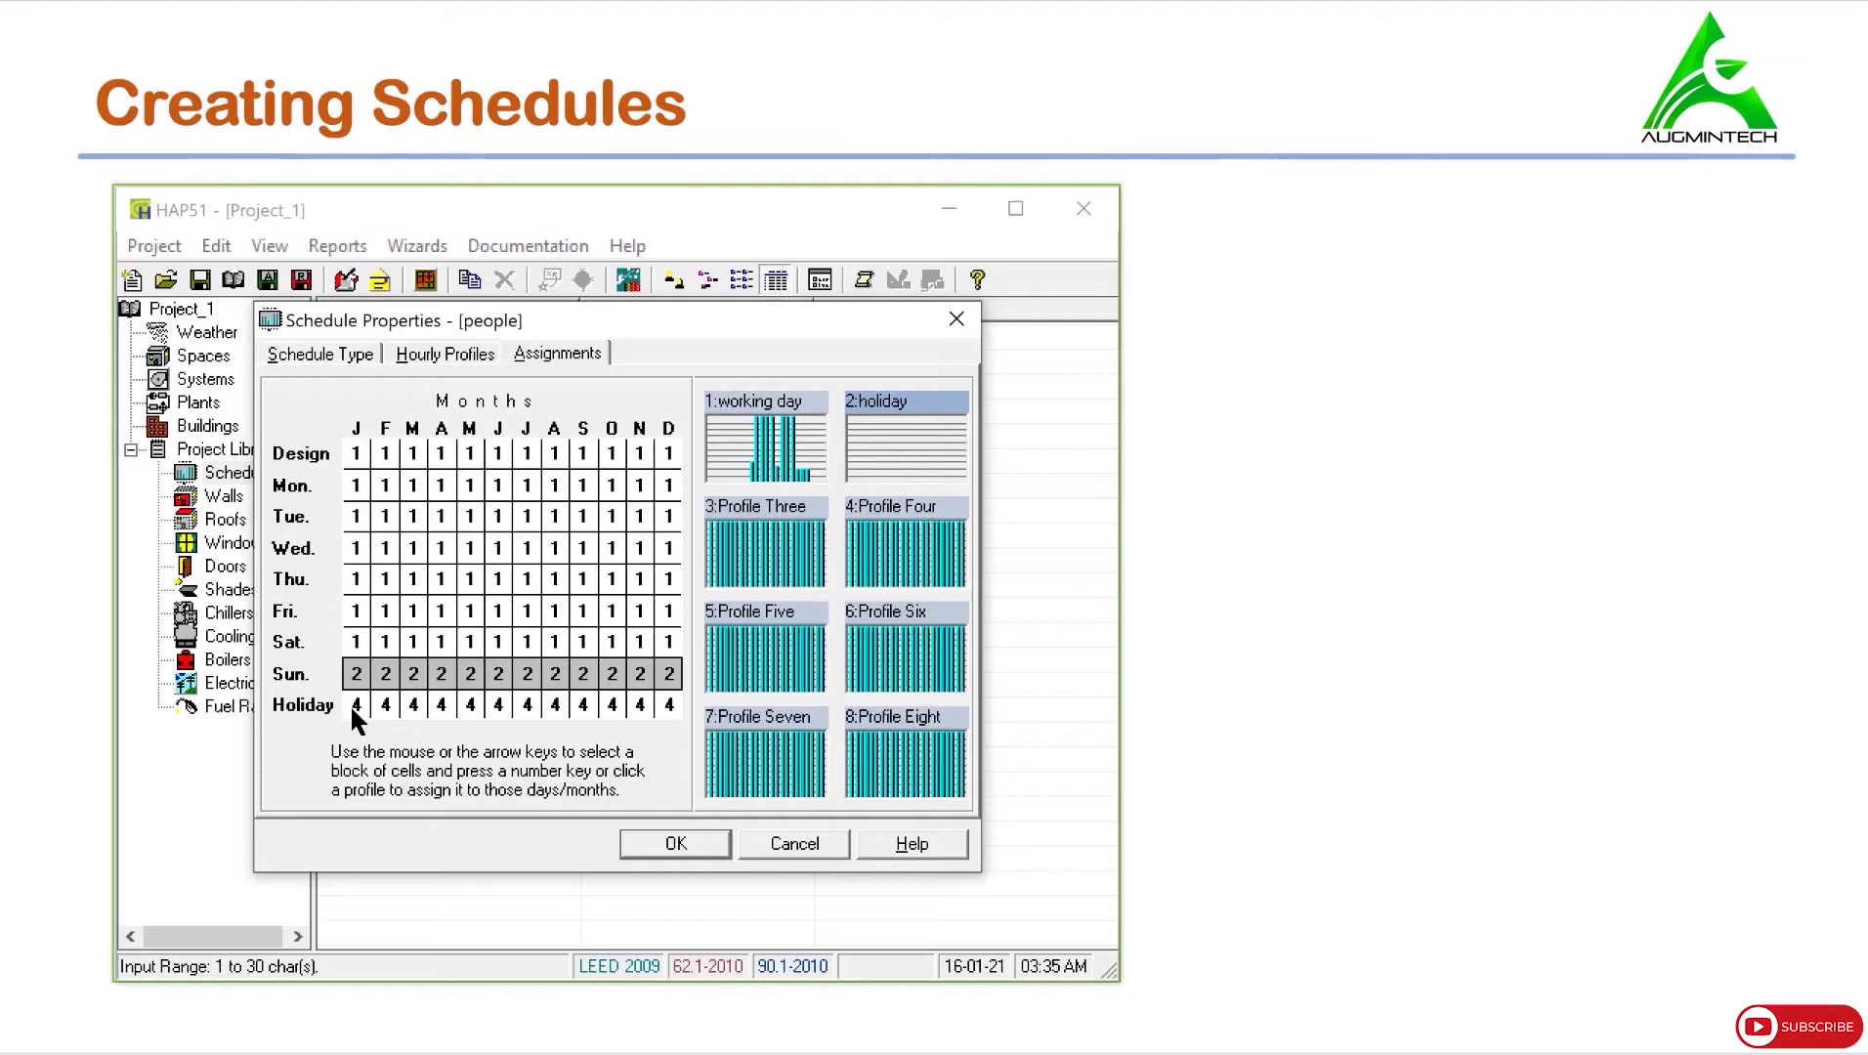
{"action": "left_click_drag", "start_coordinate": [356, 703], "coordinate": [668, 706]}
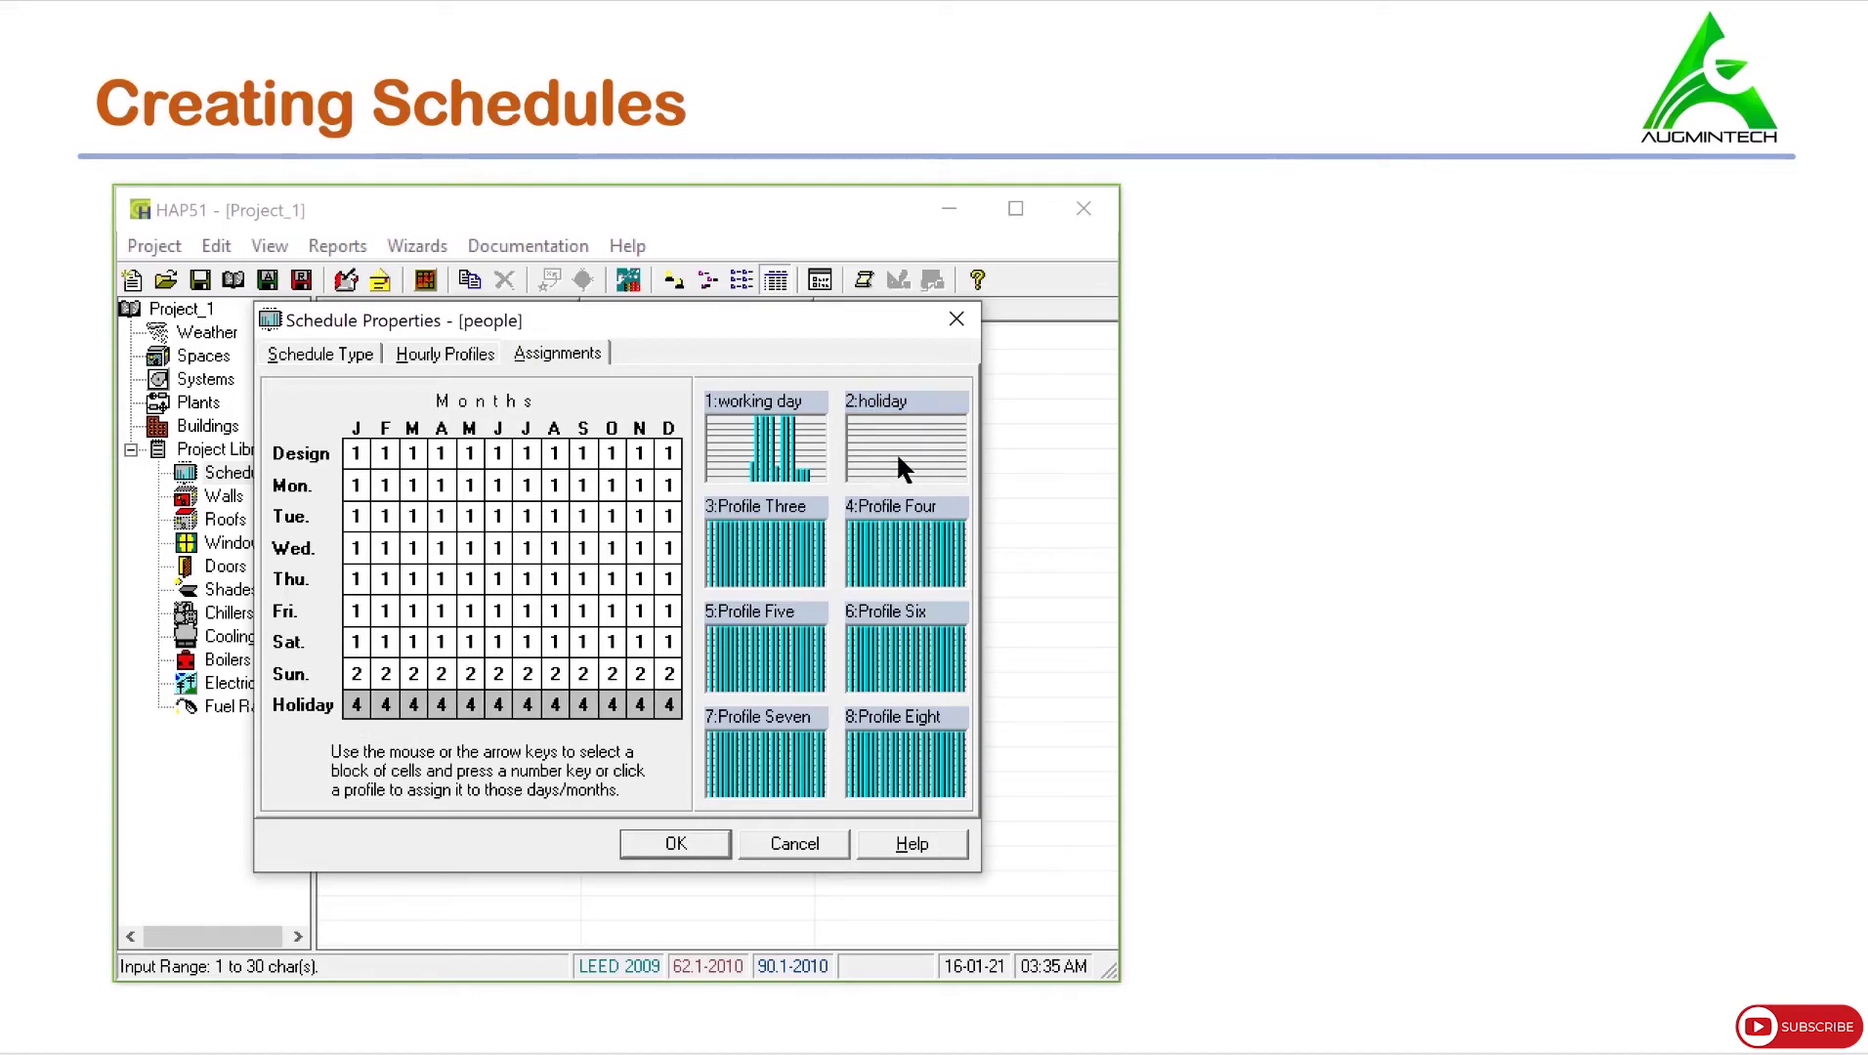
{"action": "left_click", "coordinate": [901, 469]}
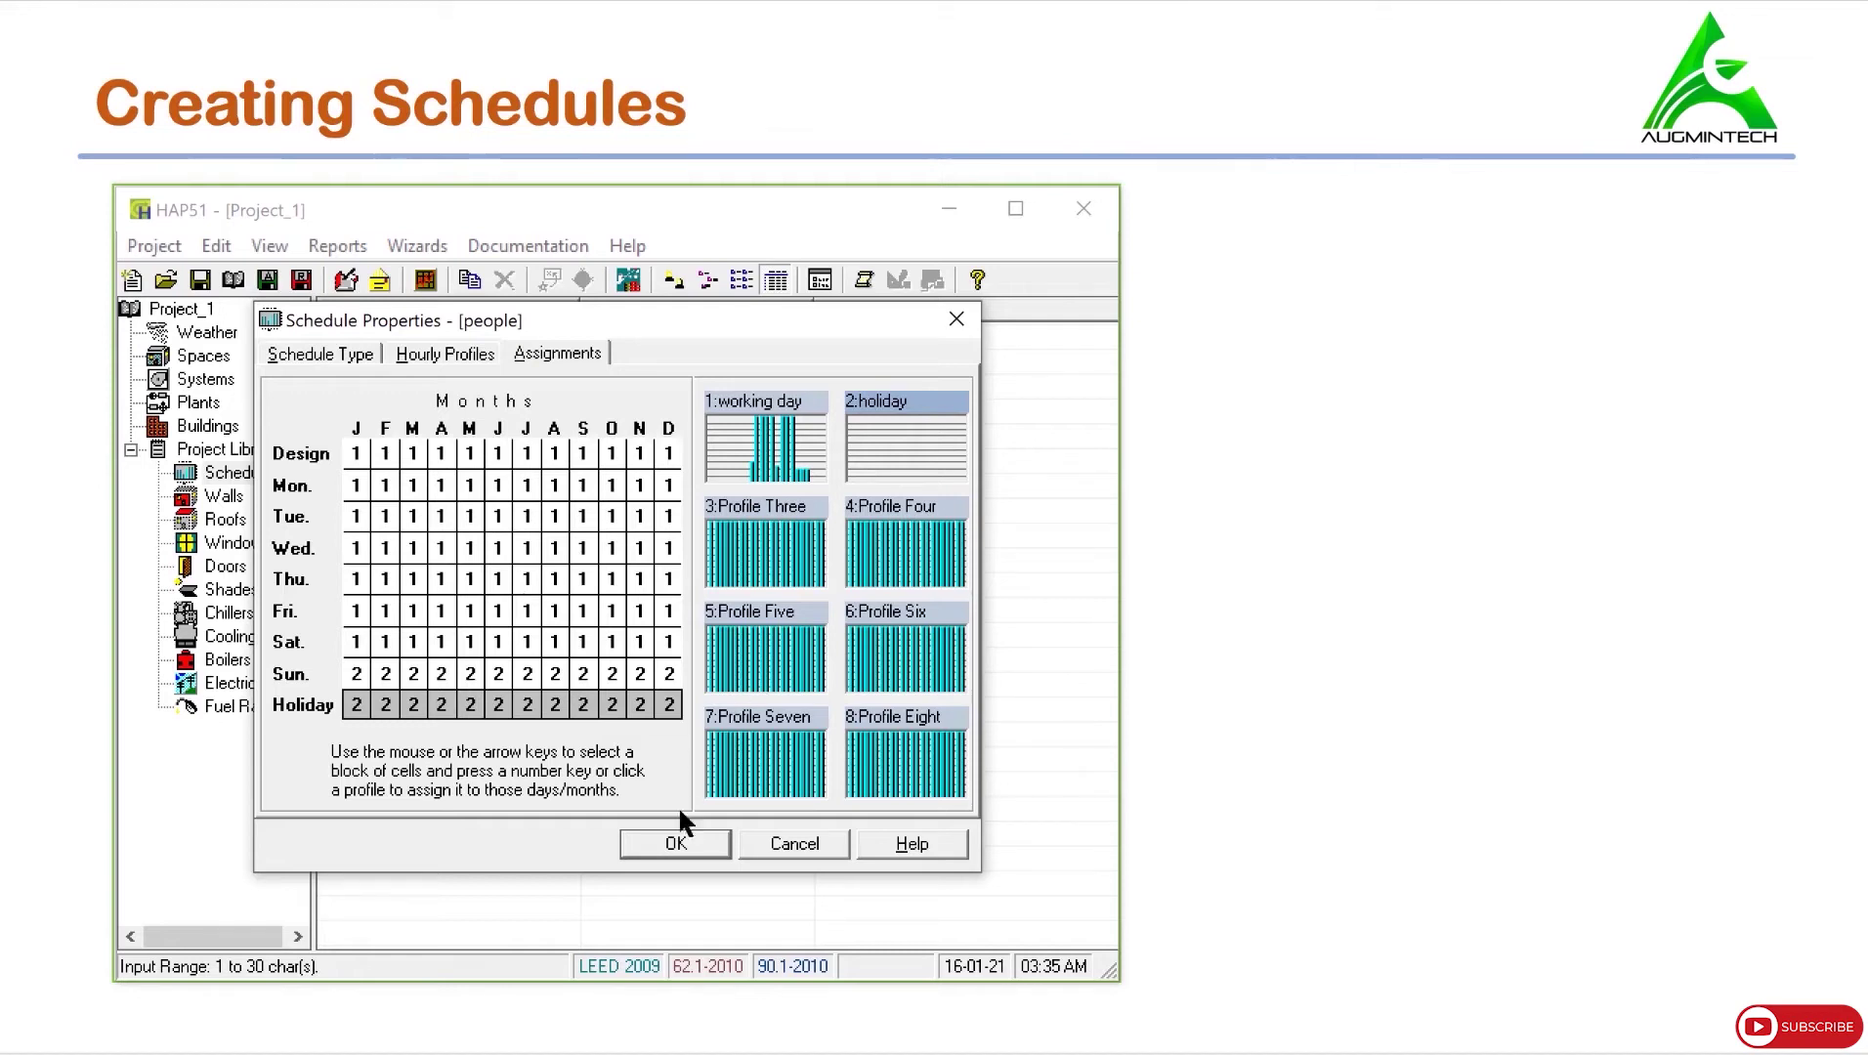
{"action": "left_click", "coordinate": [676, 846]}
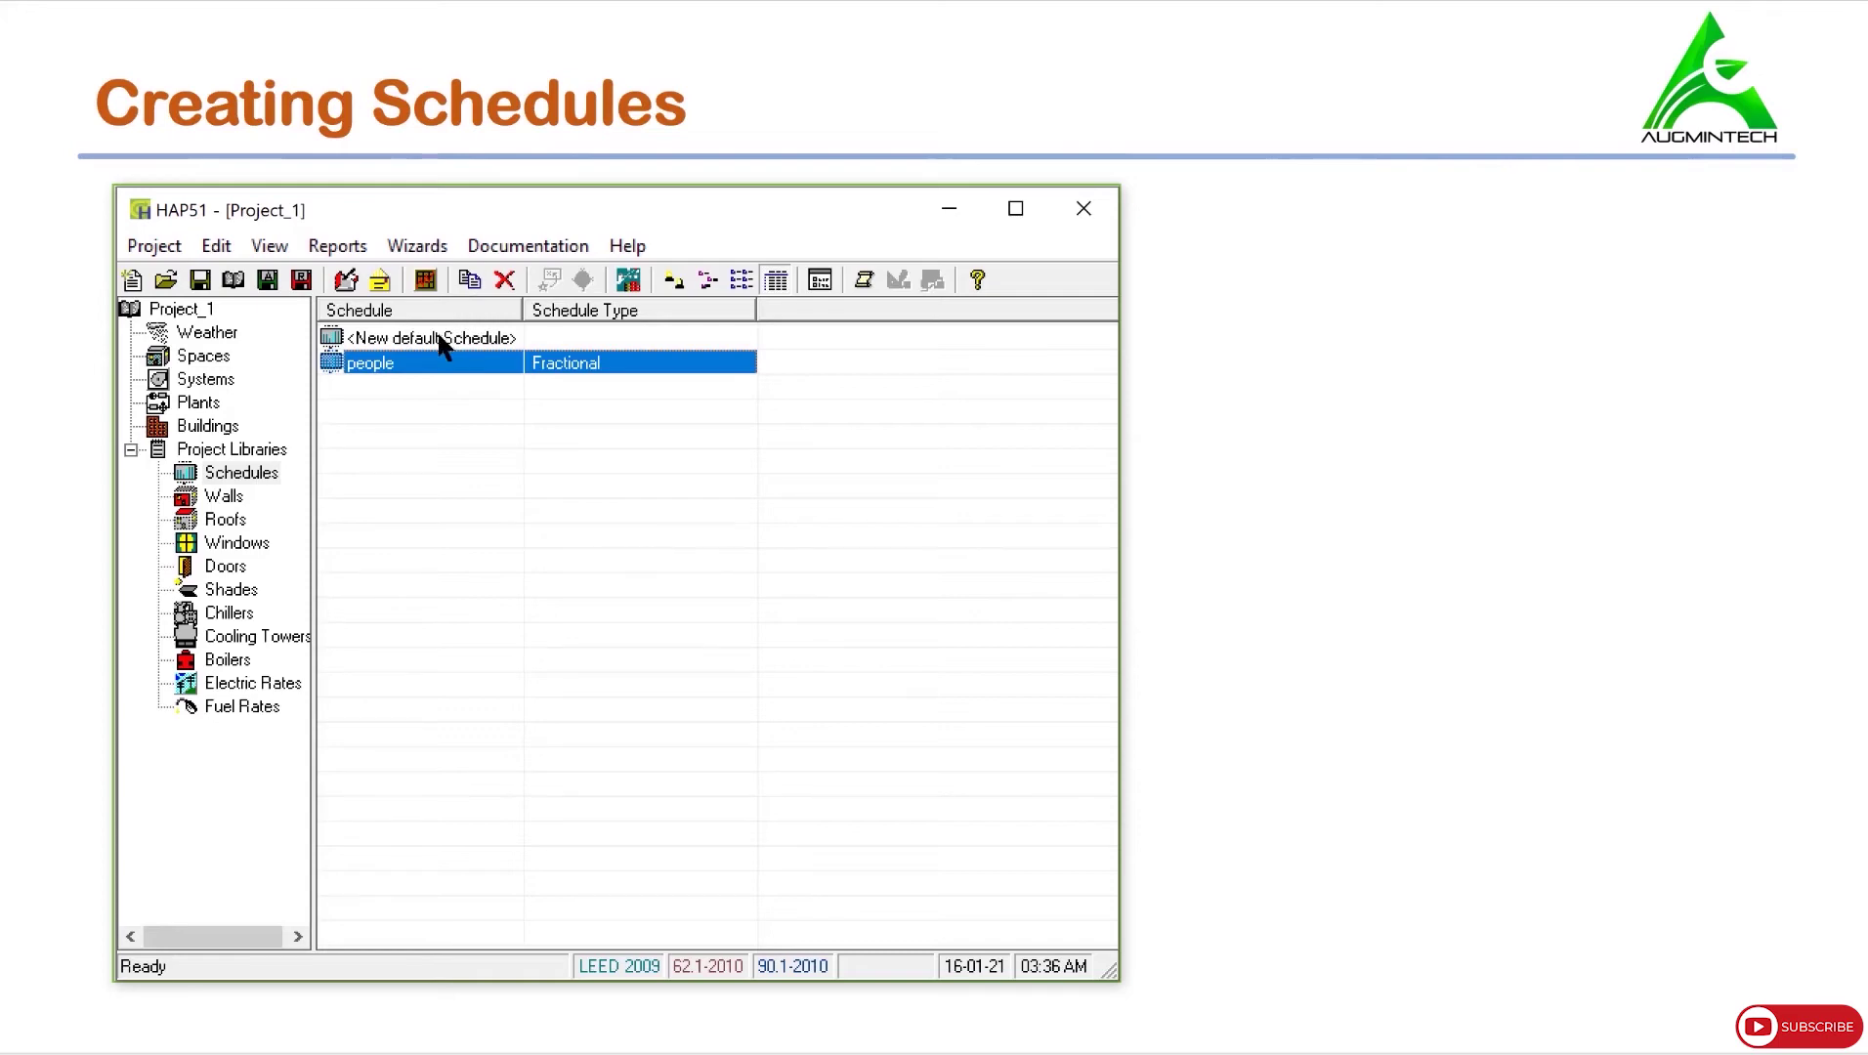
Create a new Fractional schedule named 'lighting' and show its hourly profiles.
{"action": "double_click", "coordinate": [438, 338]}
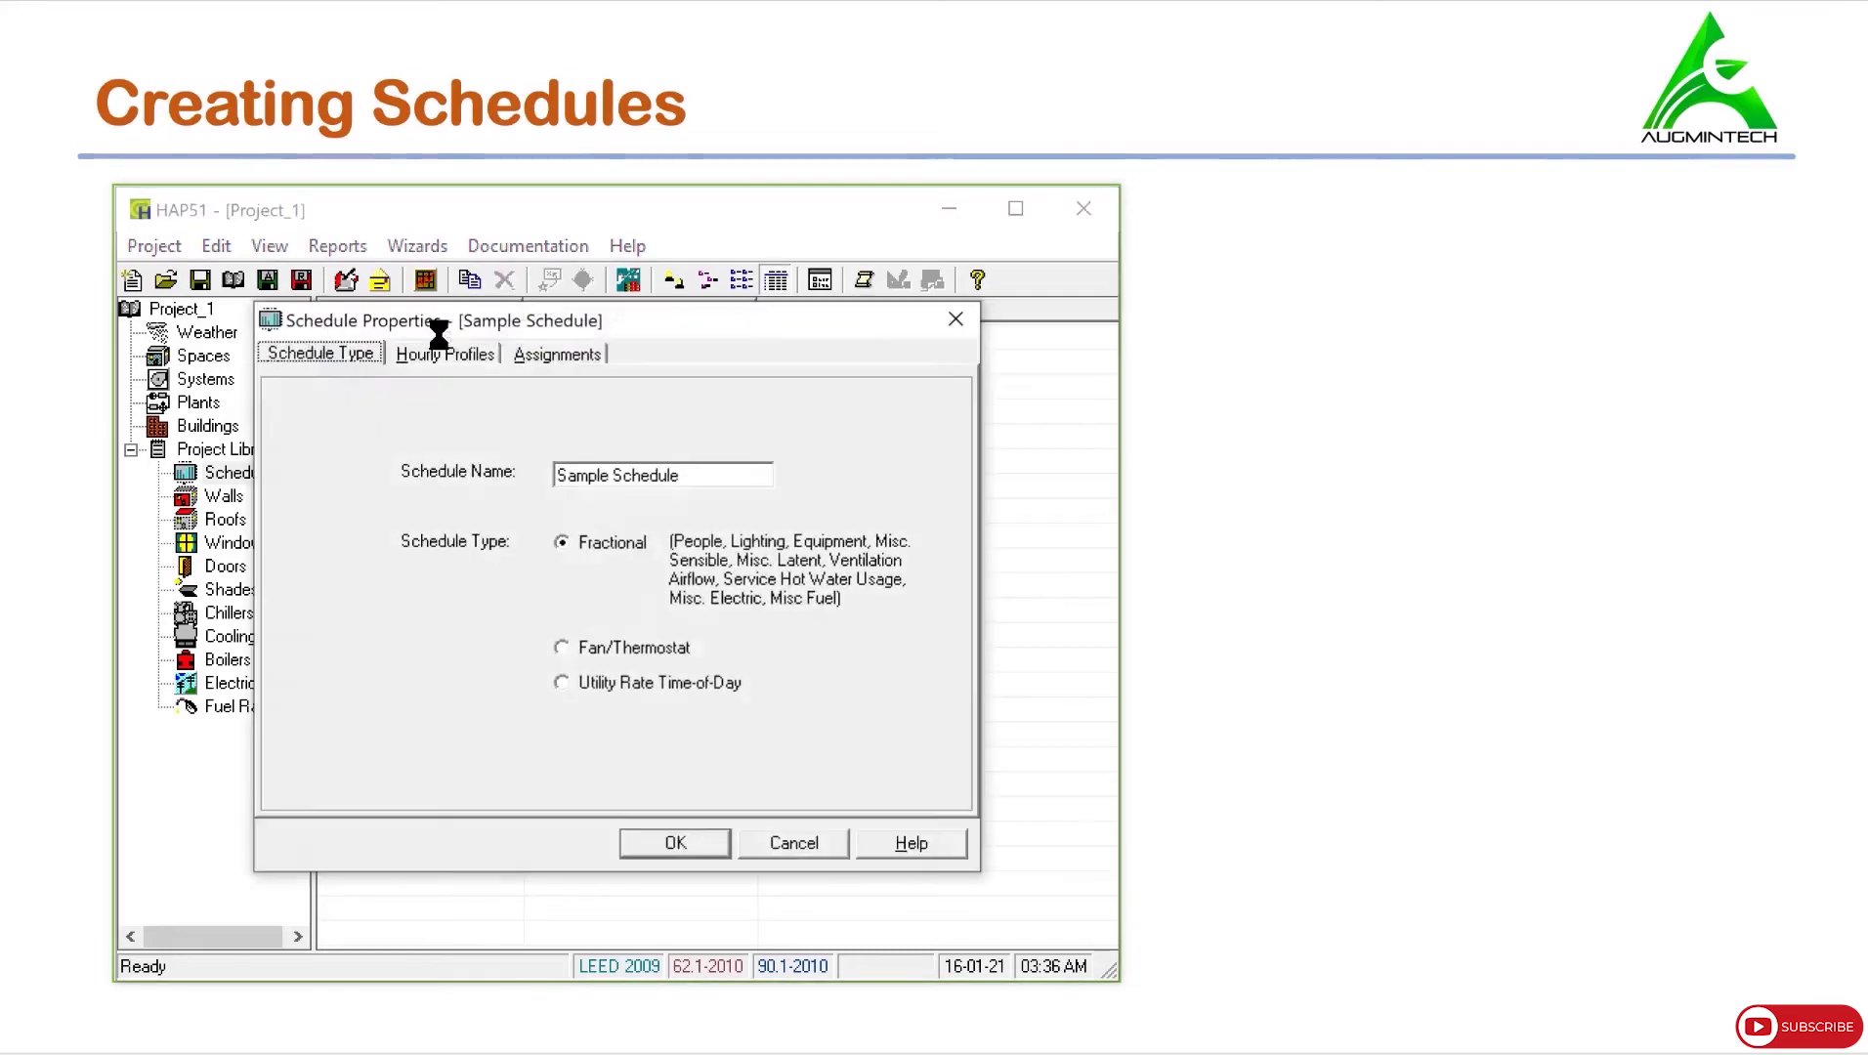
{"action": "left_click", "coordinate": [686, 476]}
{"action": "type", "text": "lighting"}
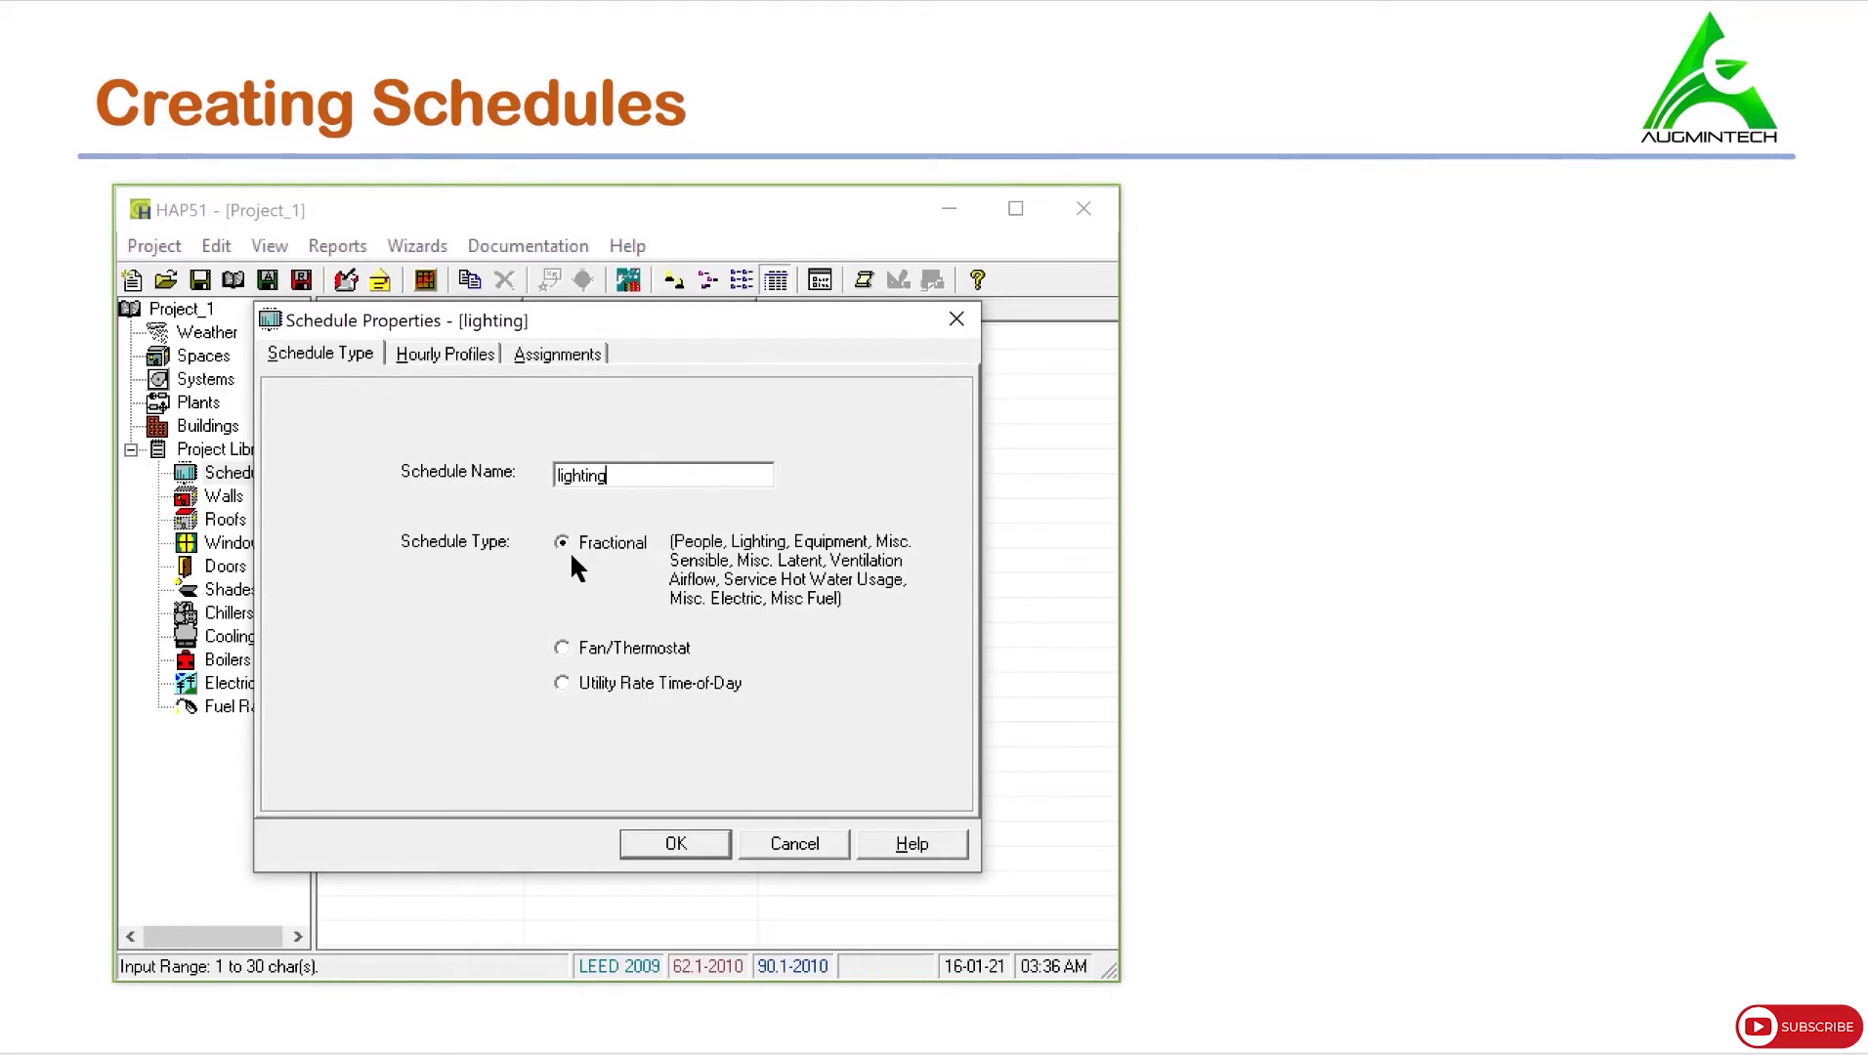
{"action": "left_click", "coordinate": [451, 355]}
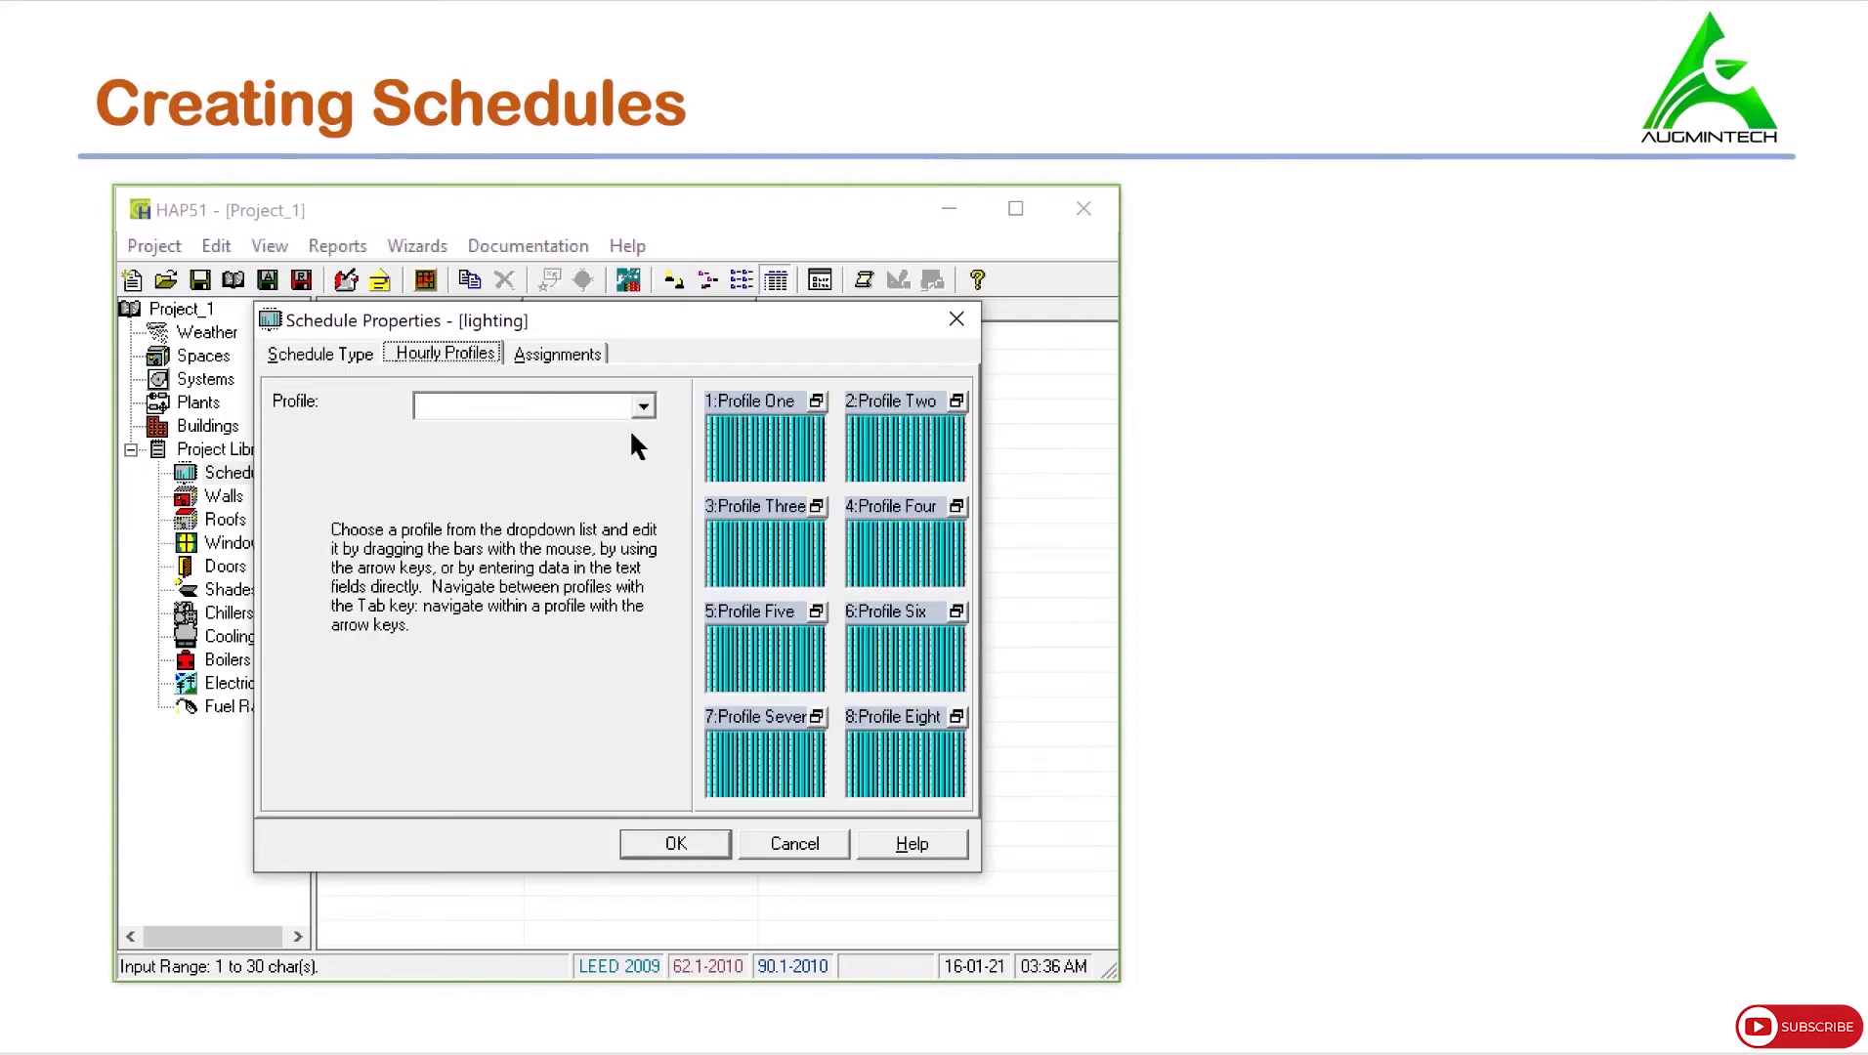
Rename the lighting schedule's Profile One to 'working day' and open its hourly graph.
{"action": "left_click", "coordinate": [742, 460]}
{"action": "type", "text": "working day"}
{"action": "left_click", "coordinate": [786, 427]}
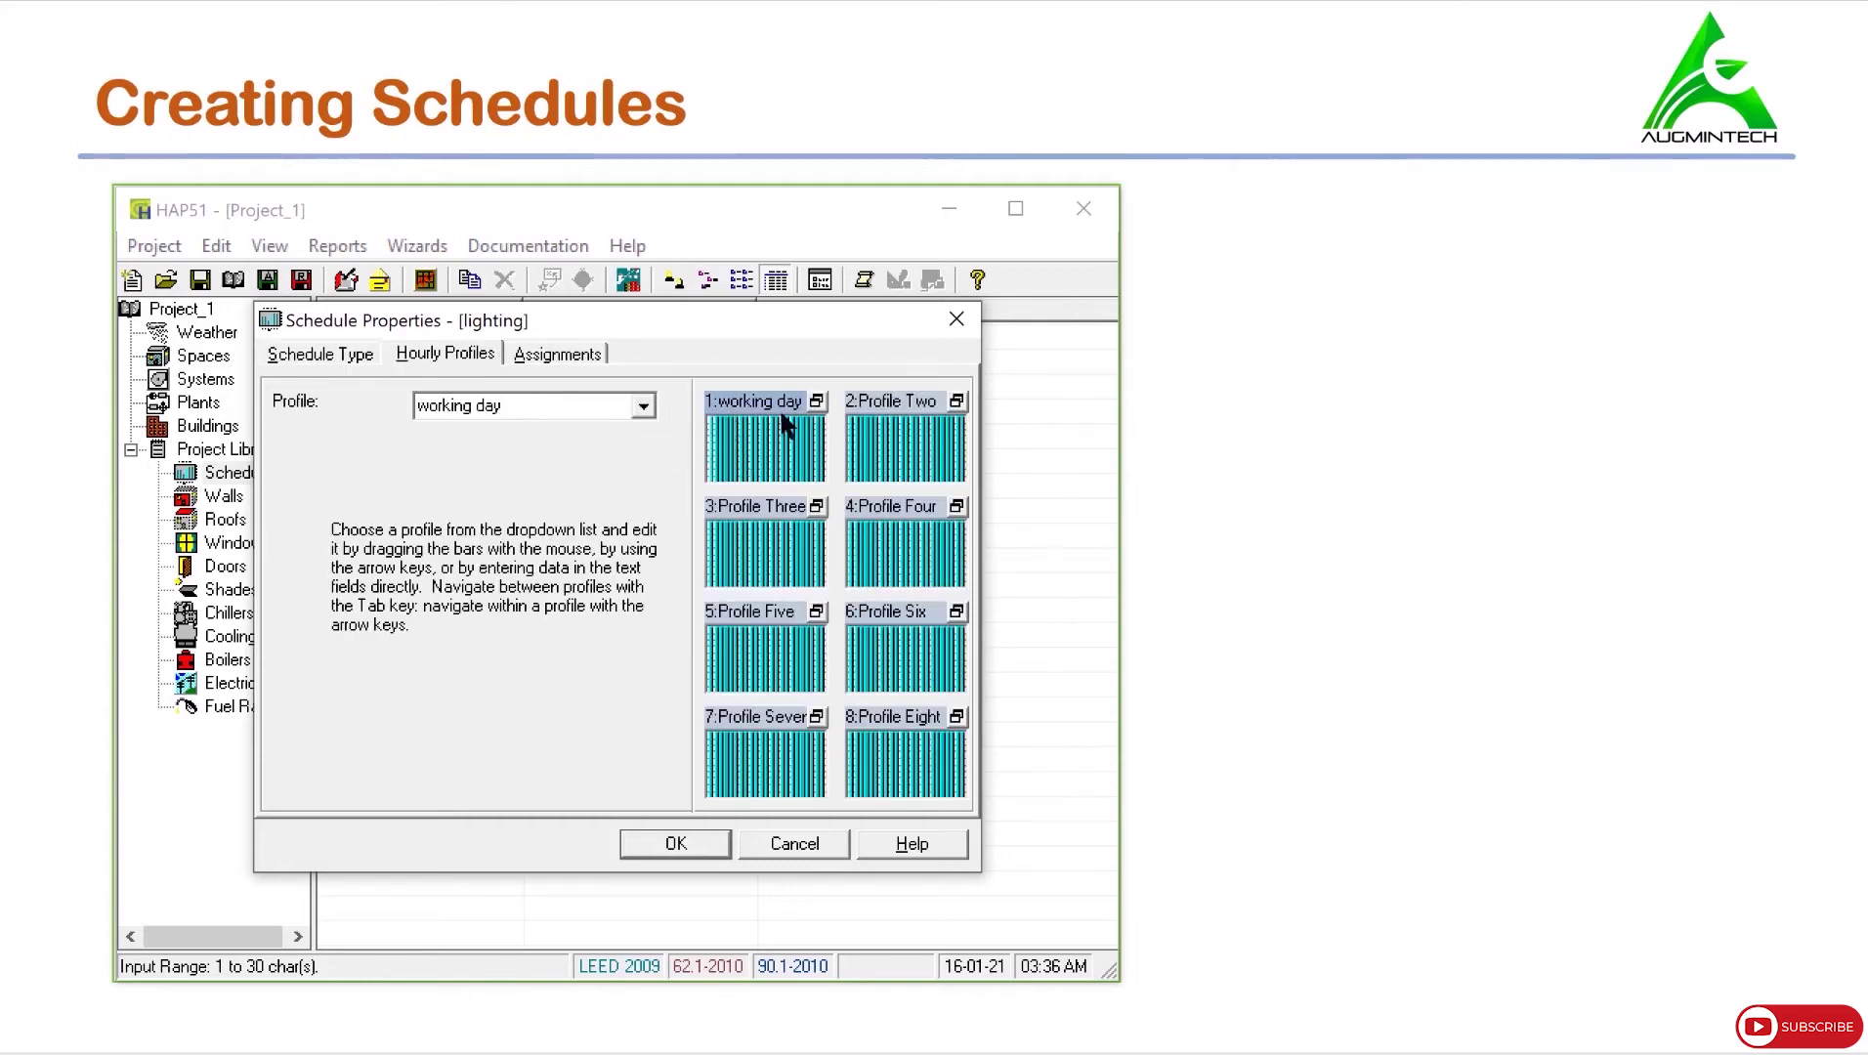
{"action": "left_click", "coordinate": [816, 401]}
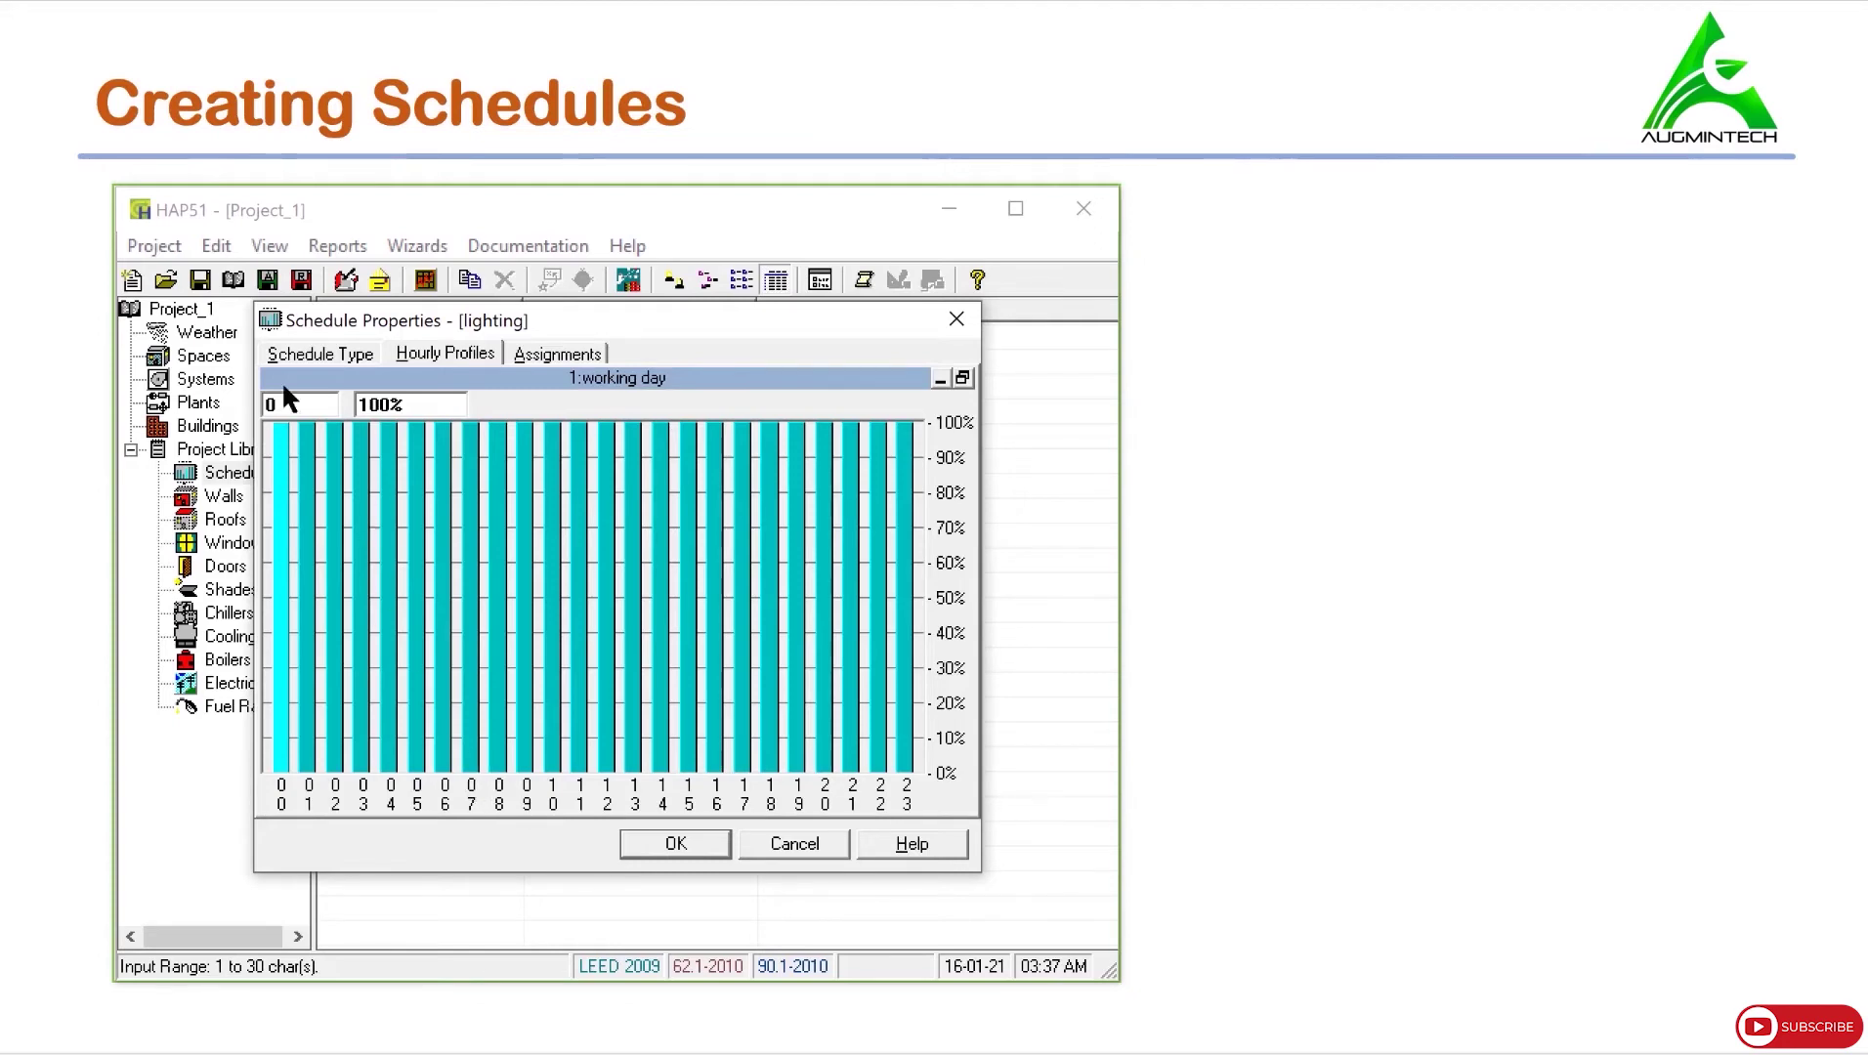
In the lighting working day chart, set hours 0-7 to 0% and hour 8 to 50%.
{"action": "double_click", "coordinate": [289, 408]}
{"action": "type", "text": "0-7"}
{"action": "double_click", "coordinate": [387, 408]}
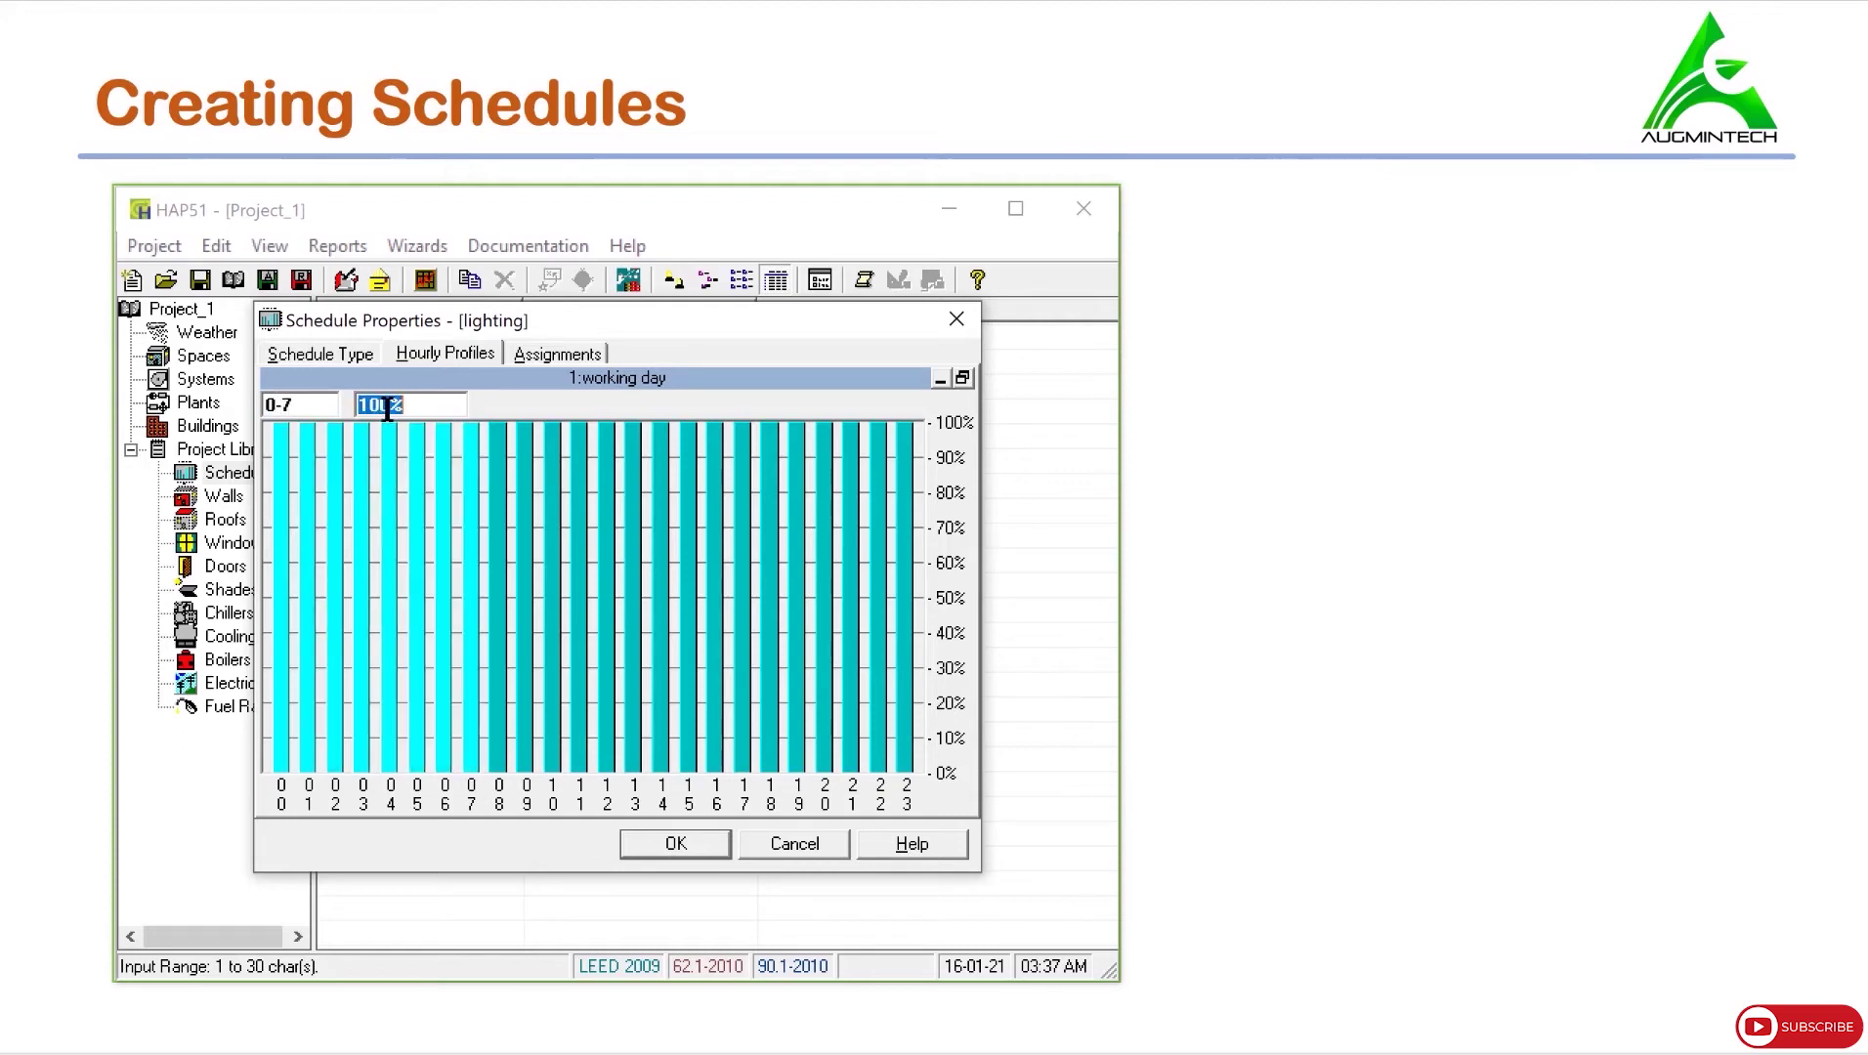
{"action": "type", "text": "0"}
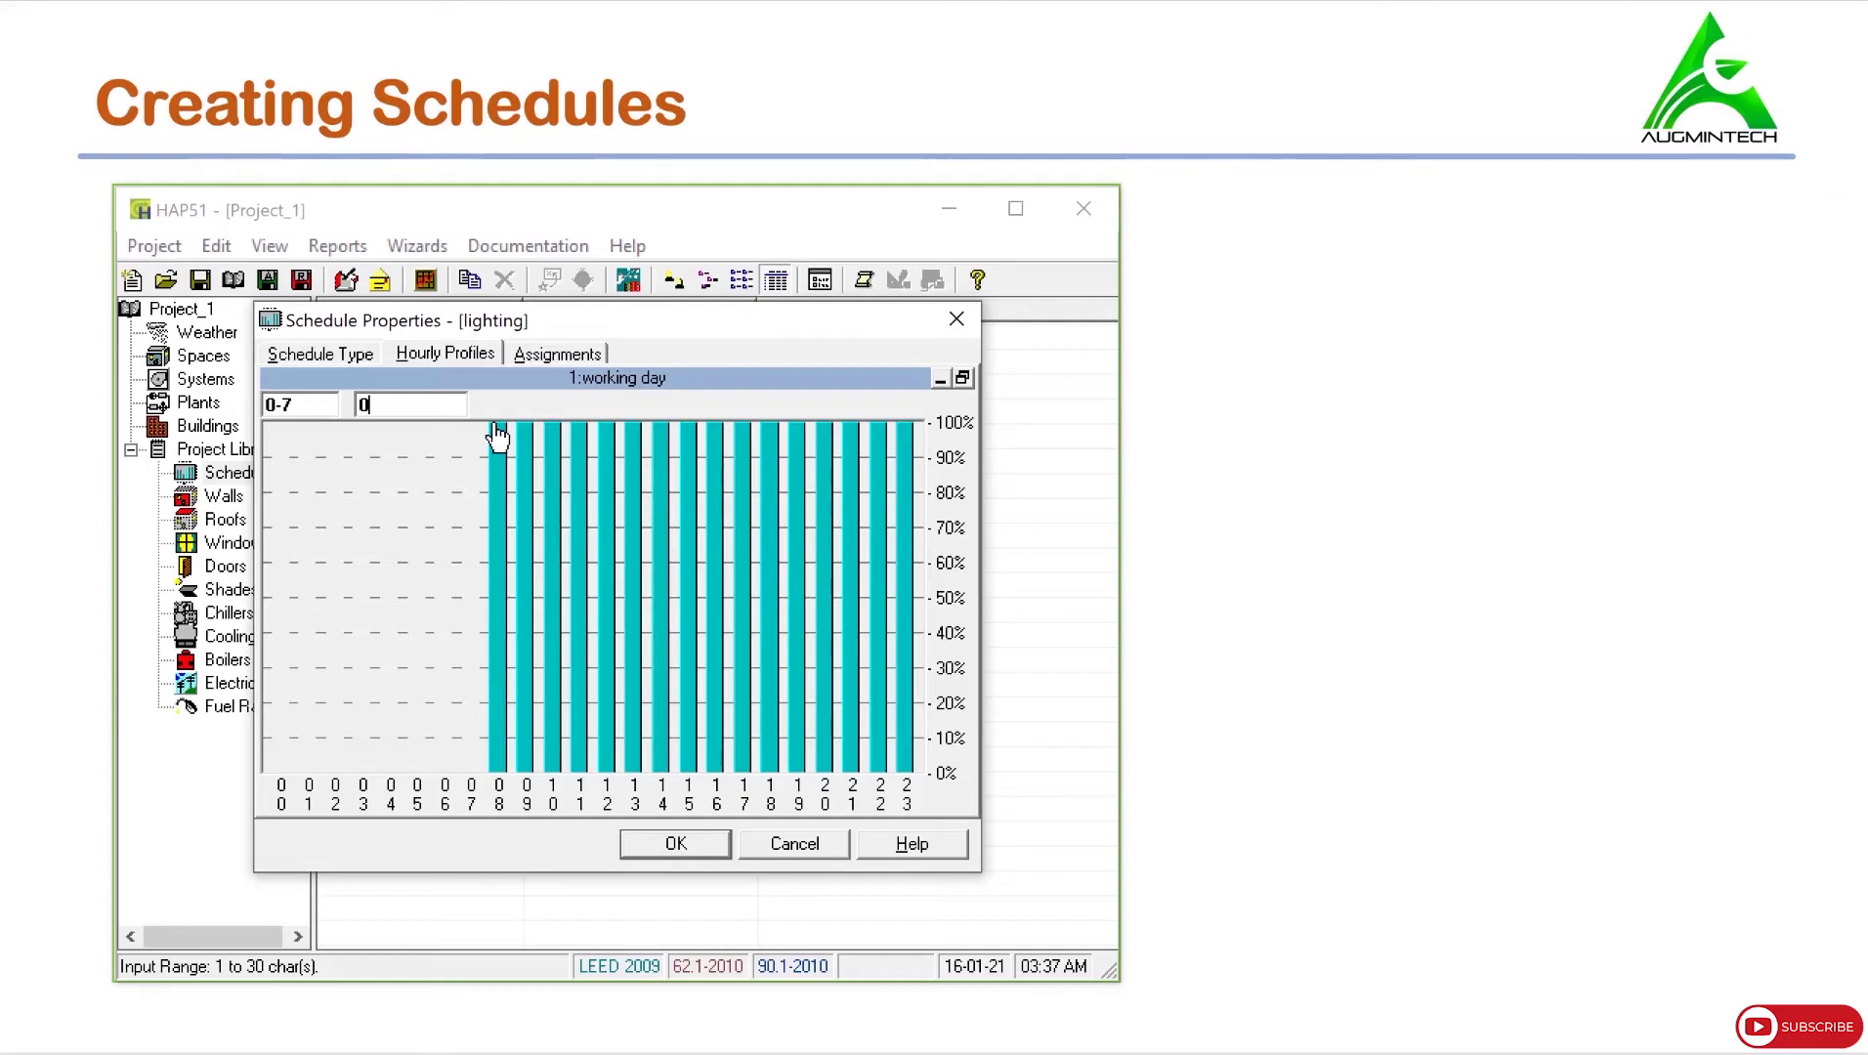
{"action": "double_click", "coordinate": [296, 405]}
{"action": "type", "text": "8"}
{"action": "key", "text": "Return"}
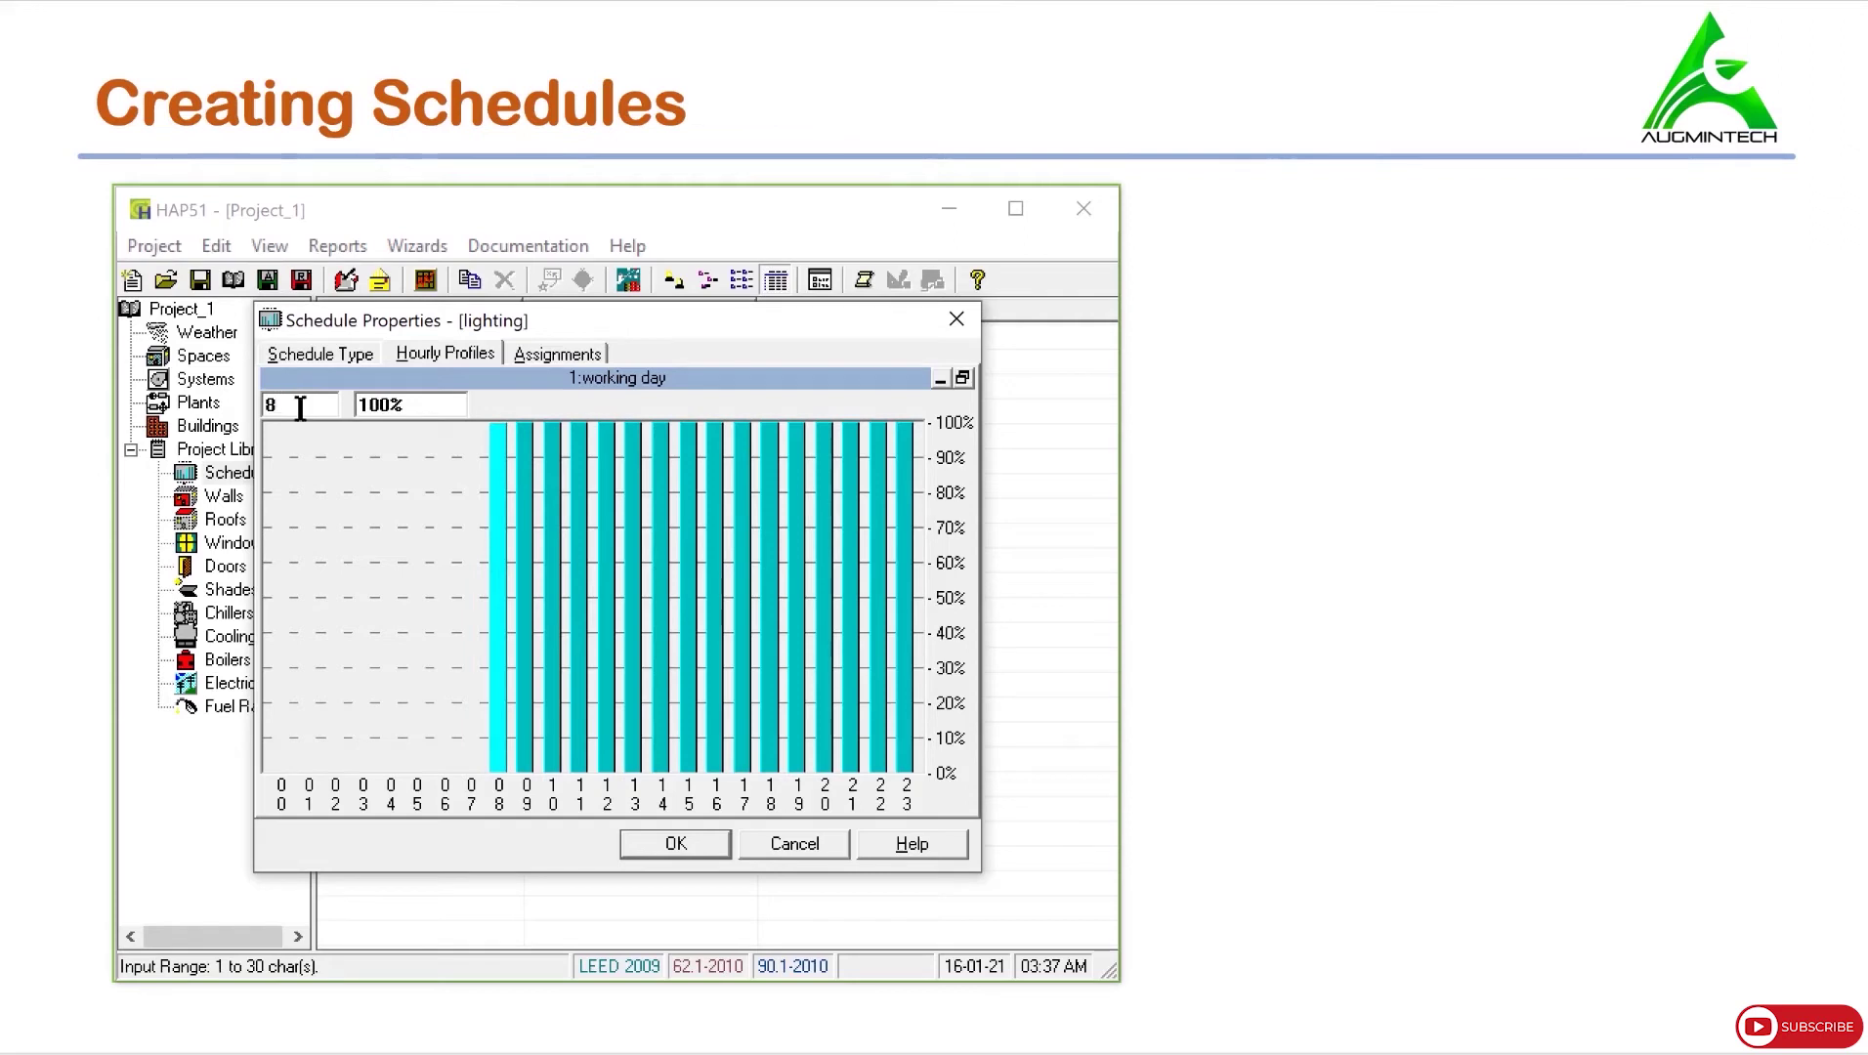
{"action": "double_click", "coordinate": [392, 405]}
{"action": "type", "text": "50"}
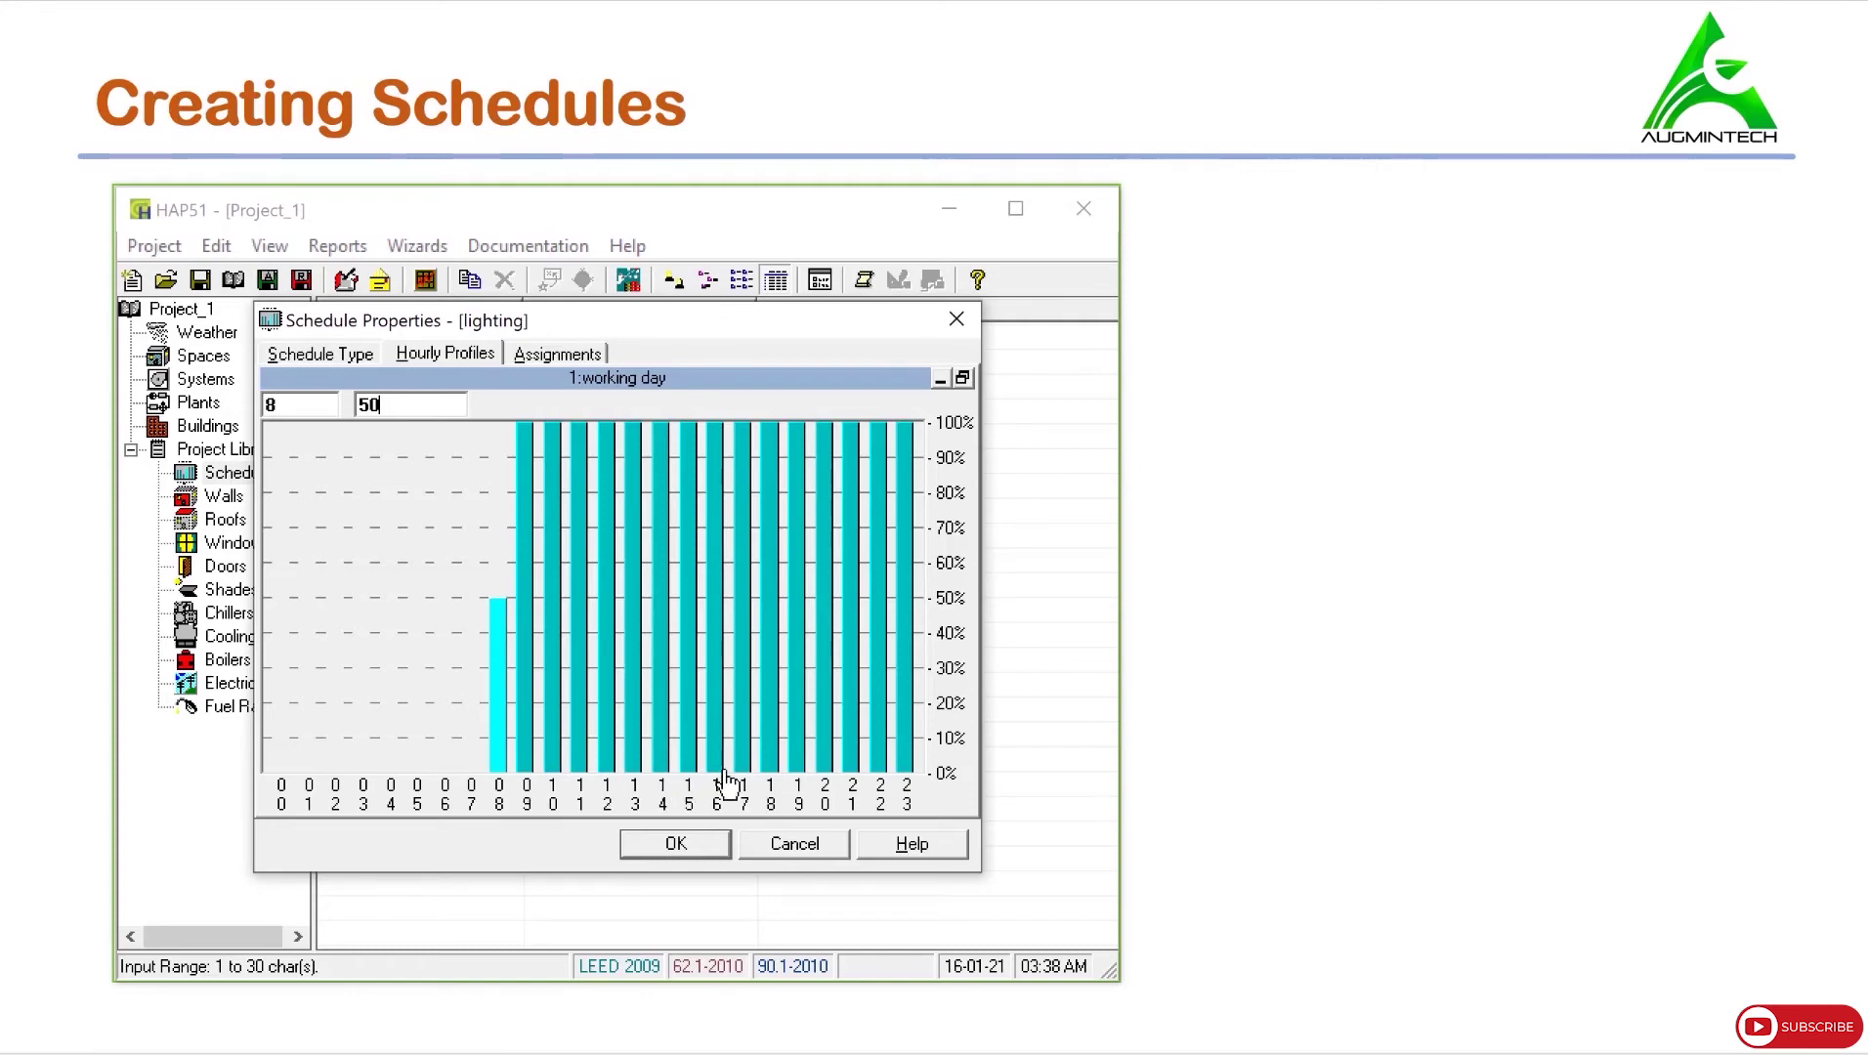
Set hours 9-16 to 100% and hours 17-19 to 50% in the working day chart.
{"action": "double_click", "coordinate": [300, 409]}
{"action": "type", "text": "9-16"}
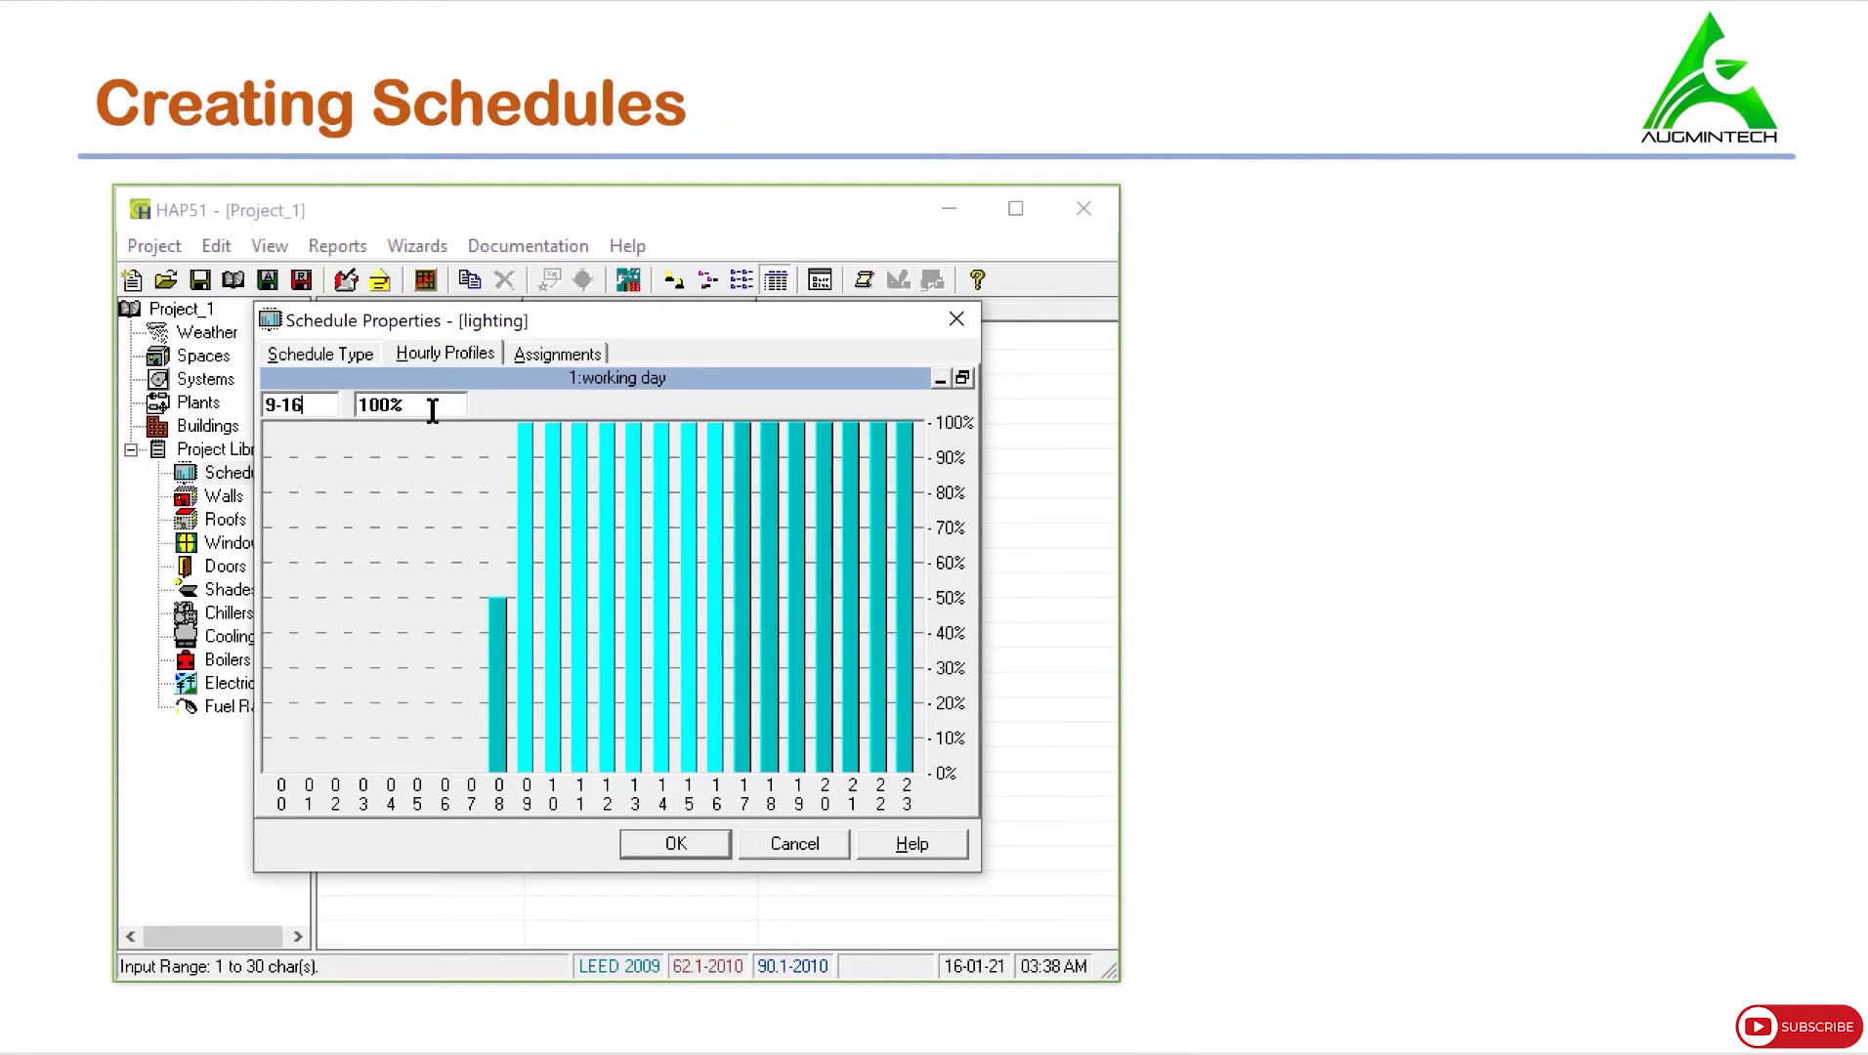
{"action": "key", "text": "BackSpace"}
{"action": "key", "text": "BackSpace"}
{"action": "key", "text": "BackSpace"}
{"action": "key", "text": "BackSpace"}
{"action": "type", "text": "17"}
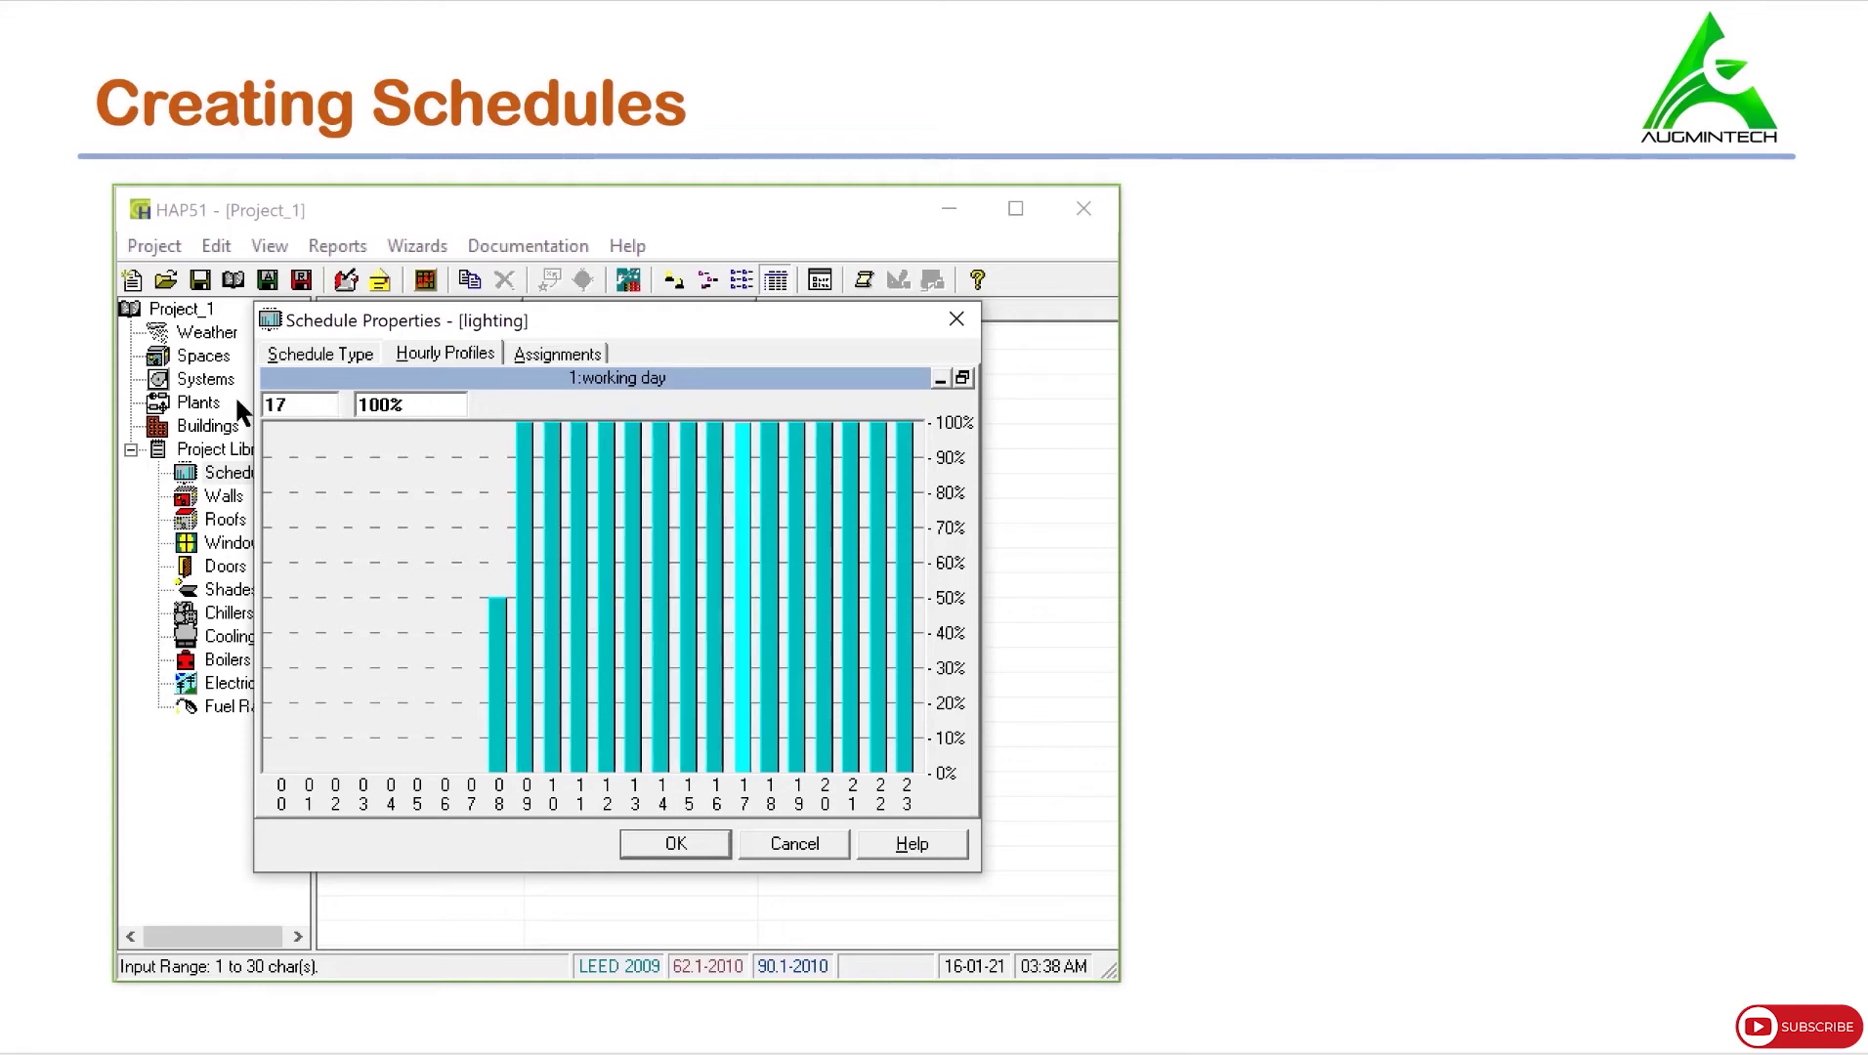
{"action": "type", "text": "-19"}
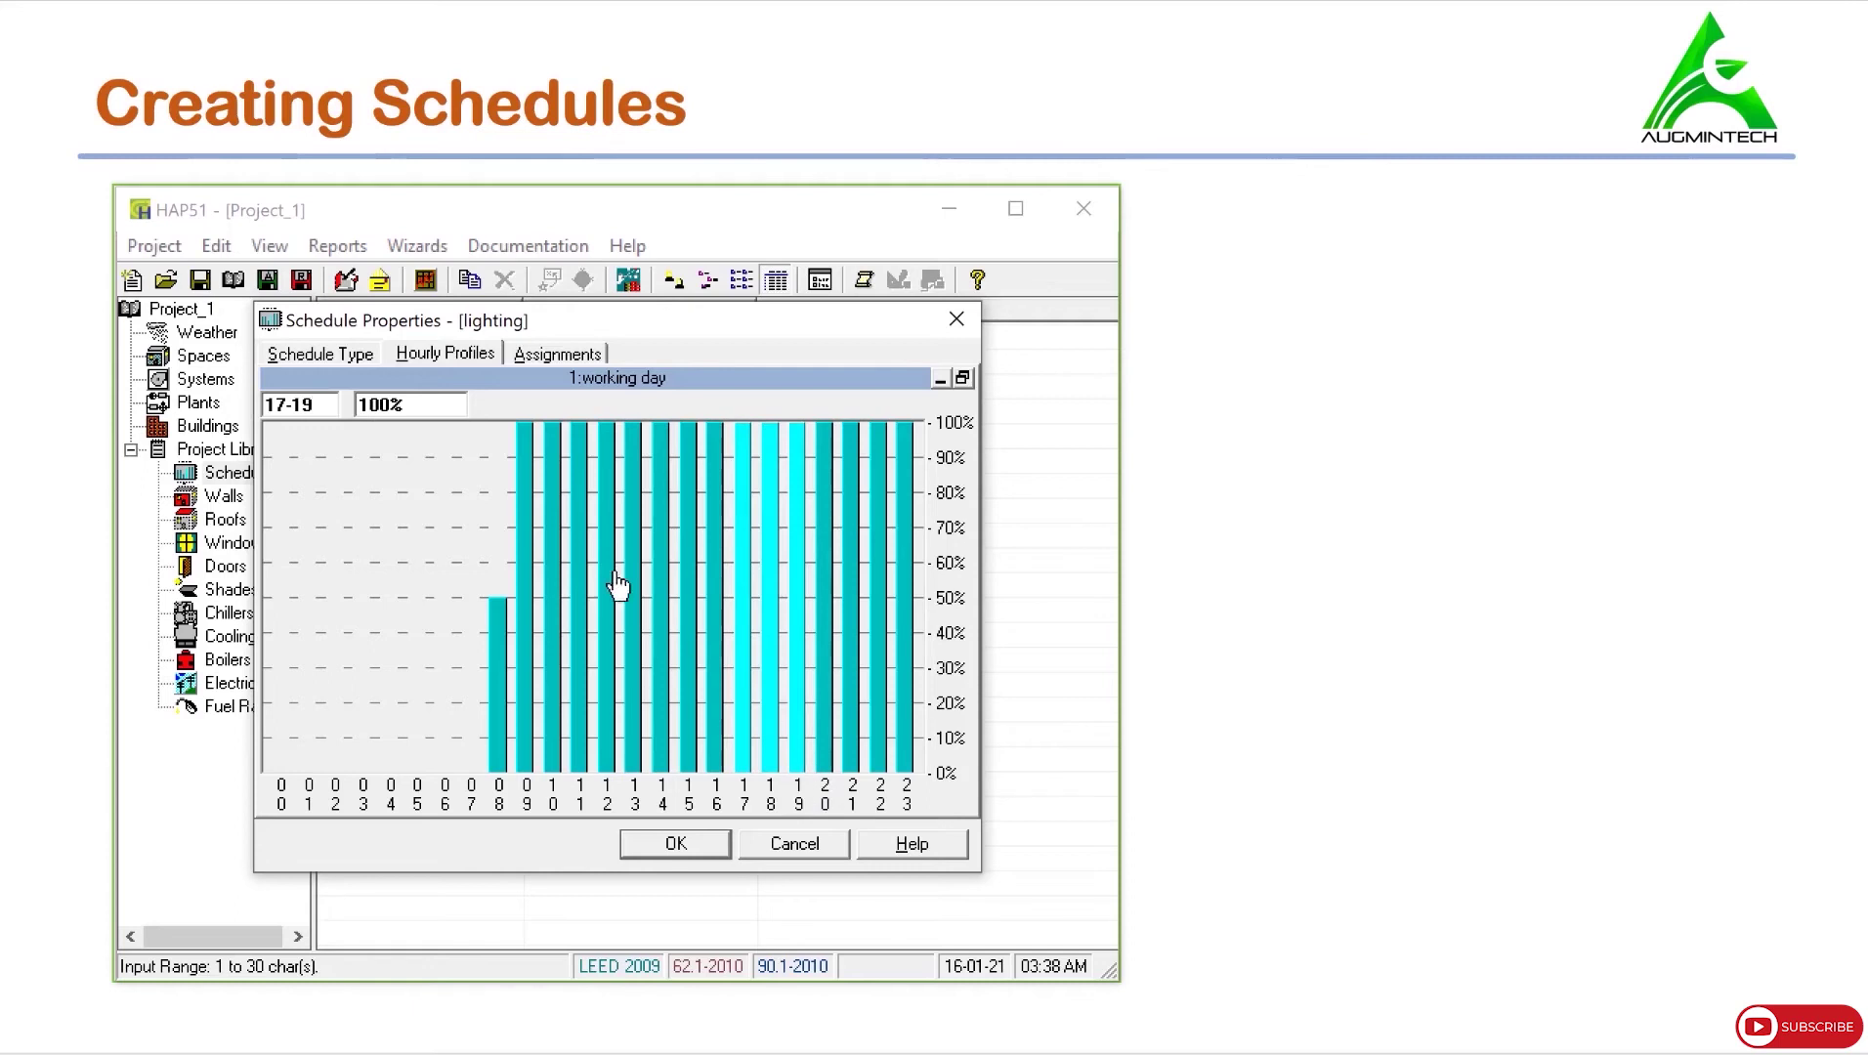
{"action": "double_click", "coordinate": [403, 408]}
{"action": "type", "text": "50"}
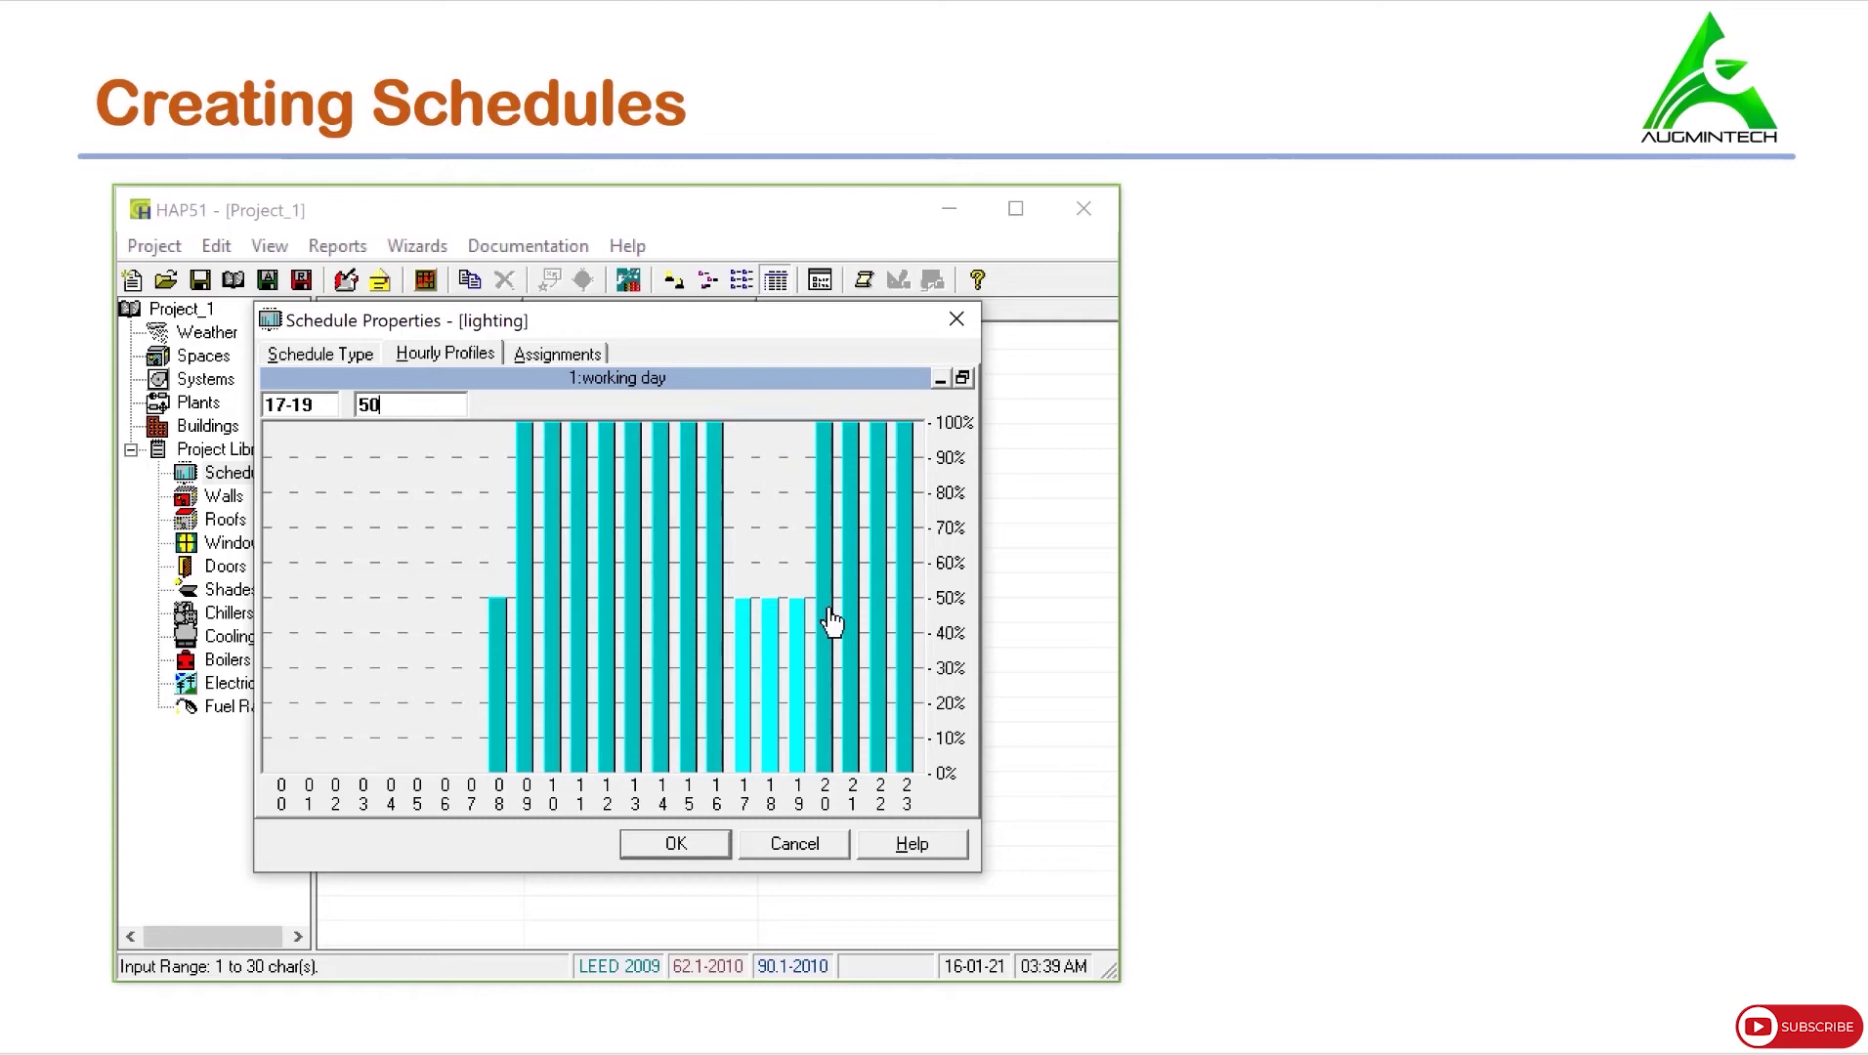
{"action": "left_click", "coordinate": [322, 404]}
Set hours 20-23 to 0% and restore the working day chart to normal size.
{"action": "type", "text": "20-"}
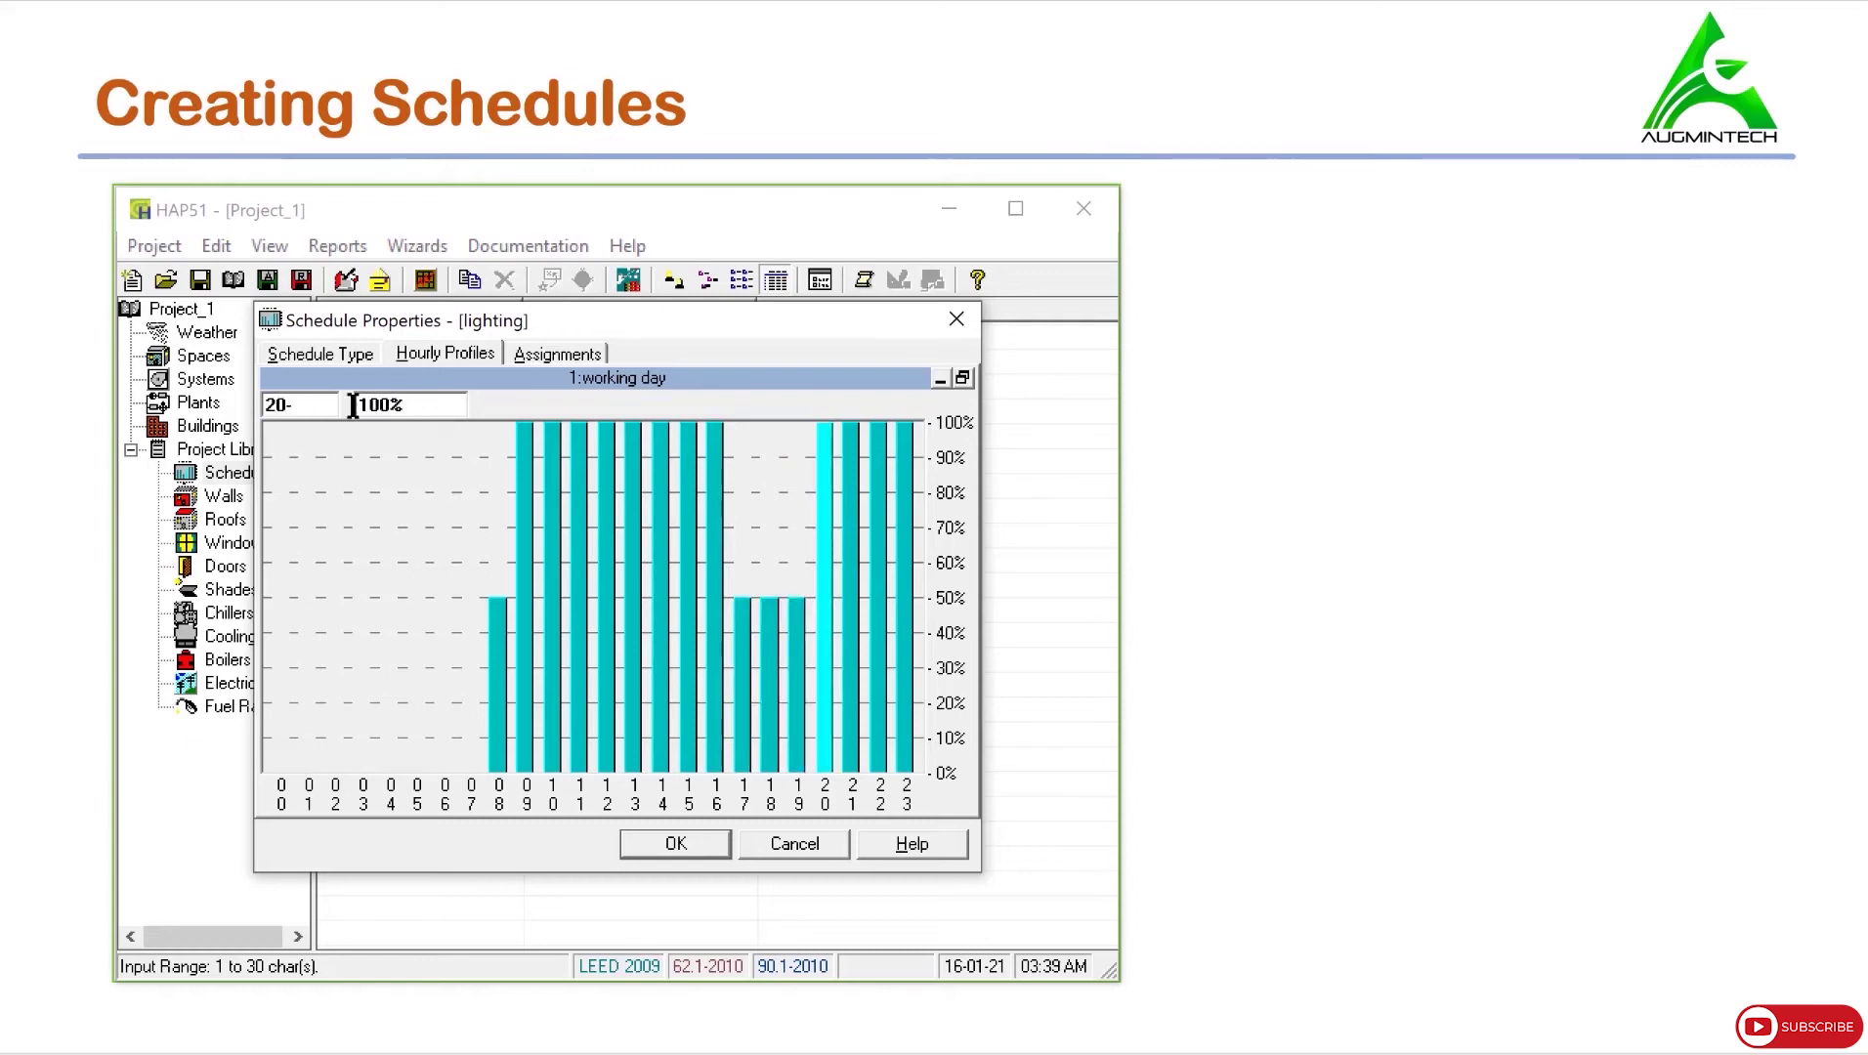
{"action": "type", "text": "23"}
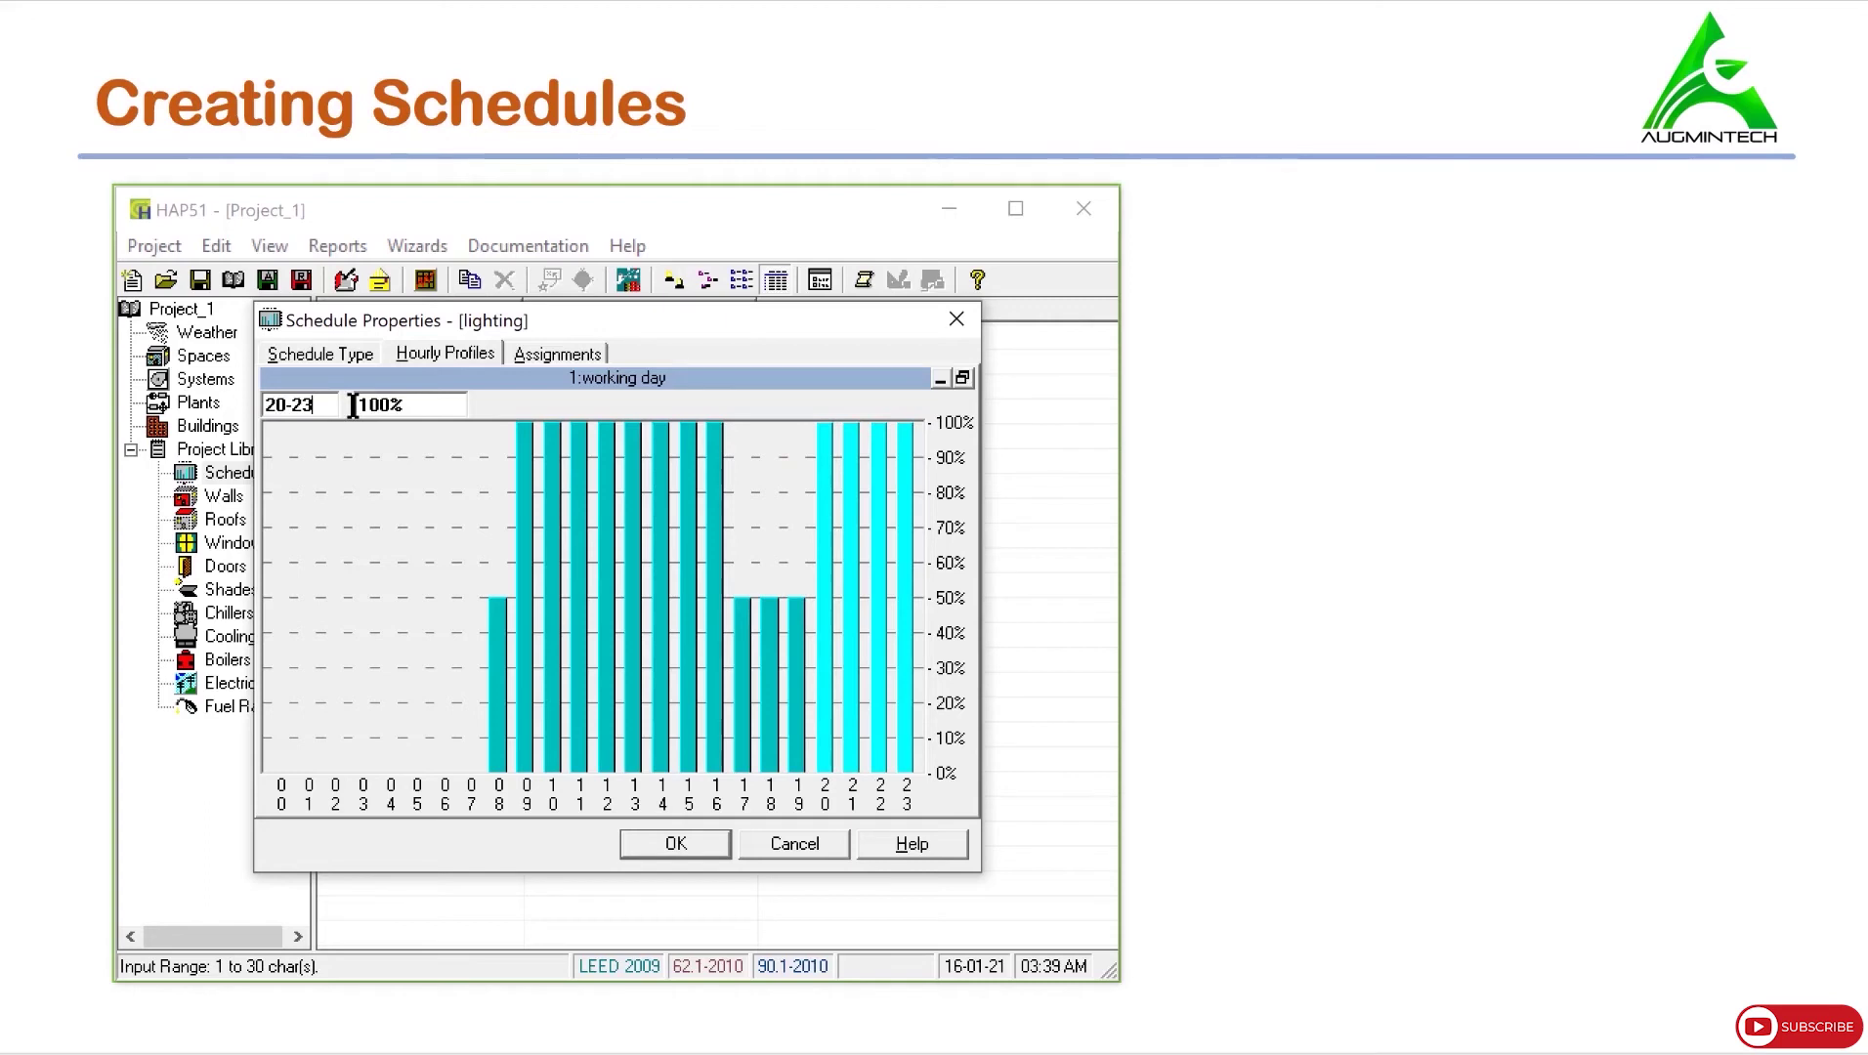
{"action": "double_click", "coordinate": [414, 409]}
{"action": "type", "text": "0"}
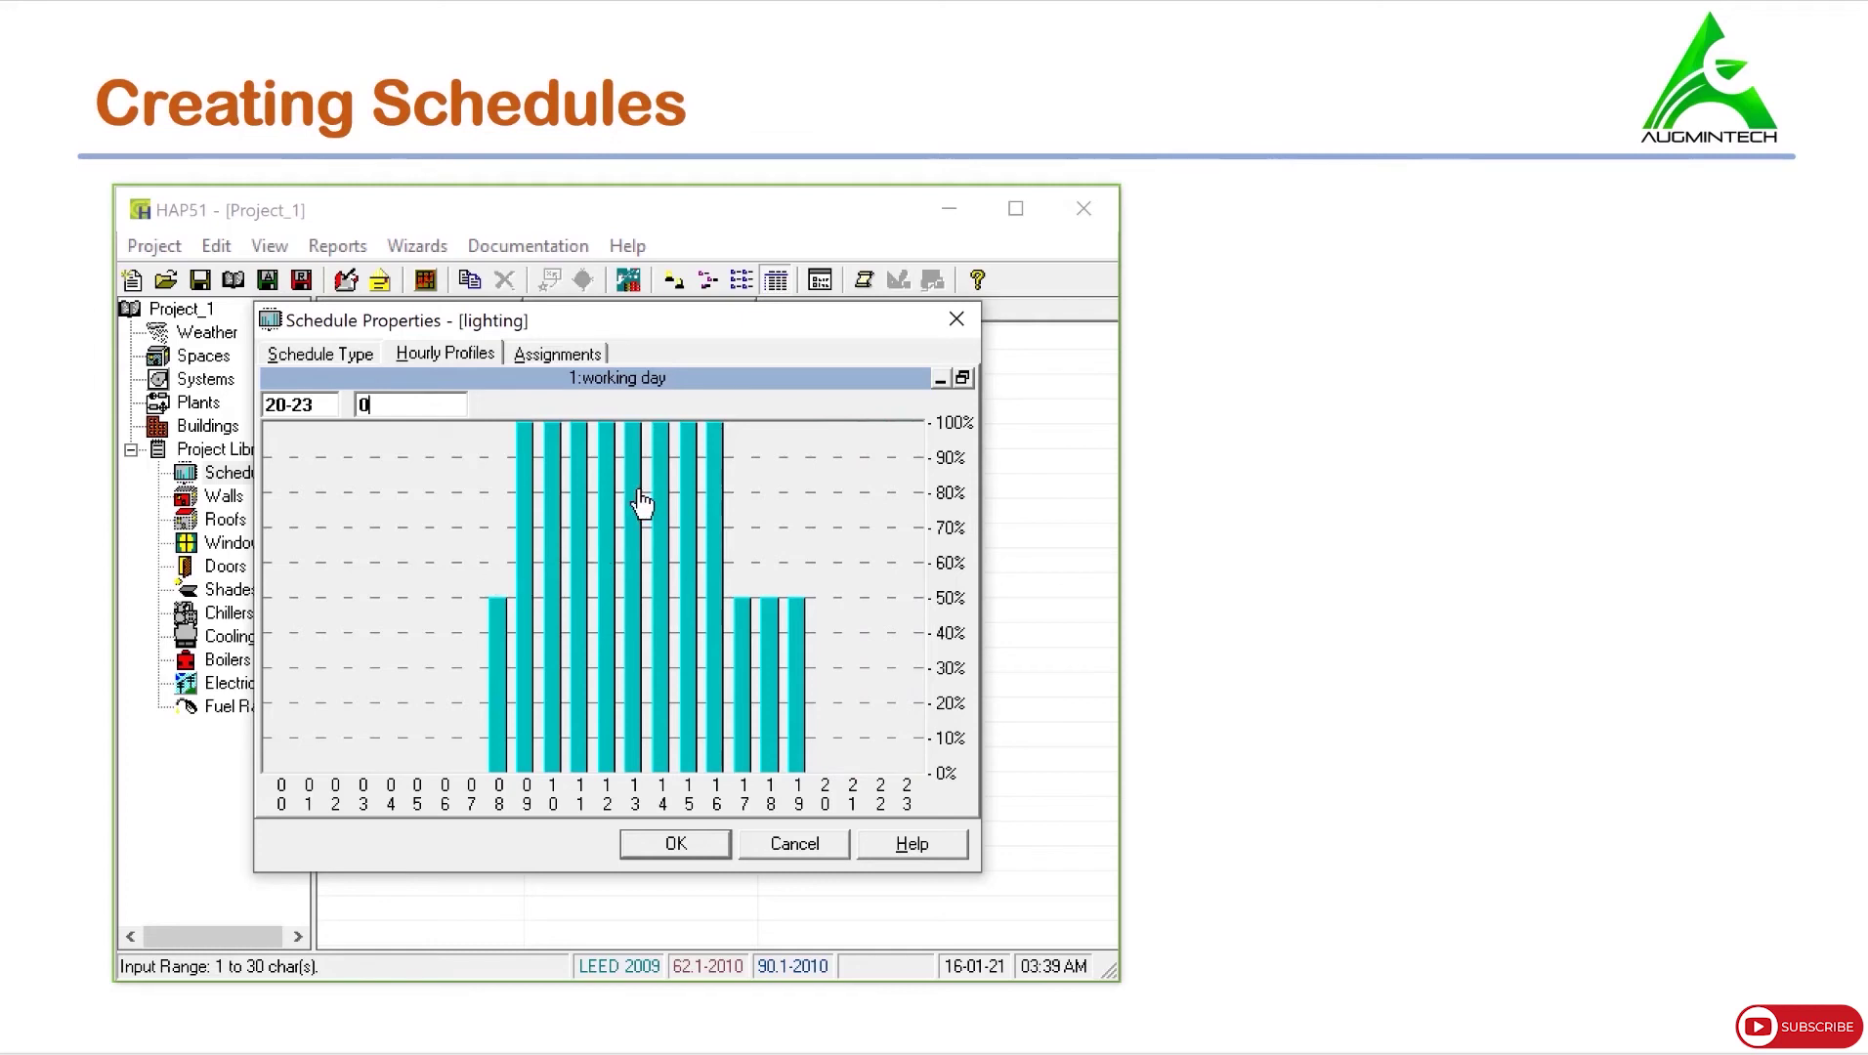
{"action": "left_click", "coordinate": [963, 379]}
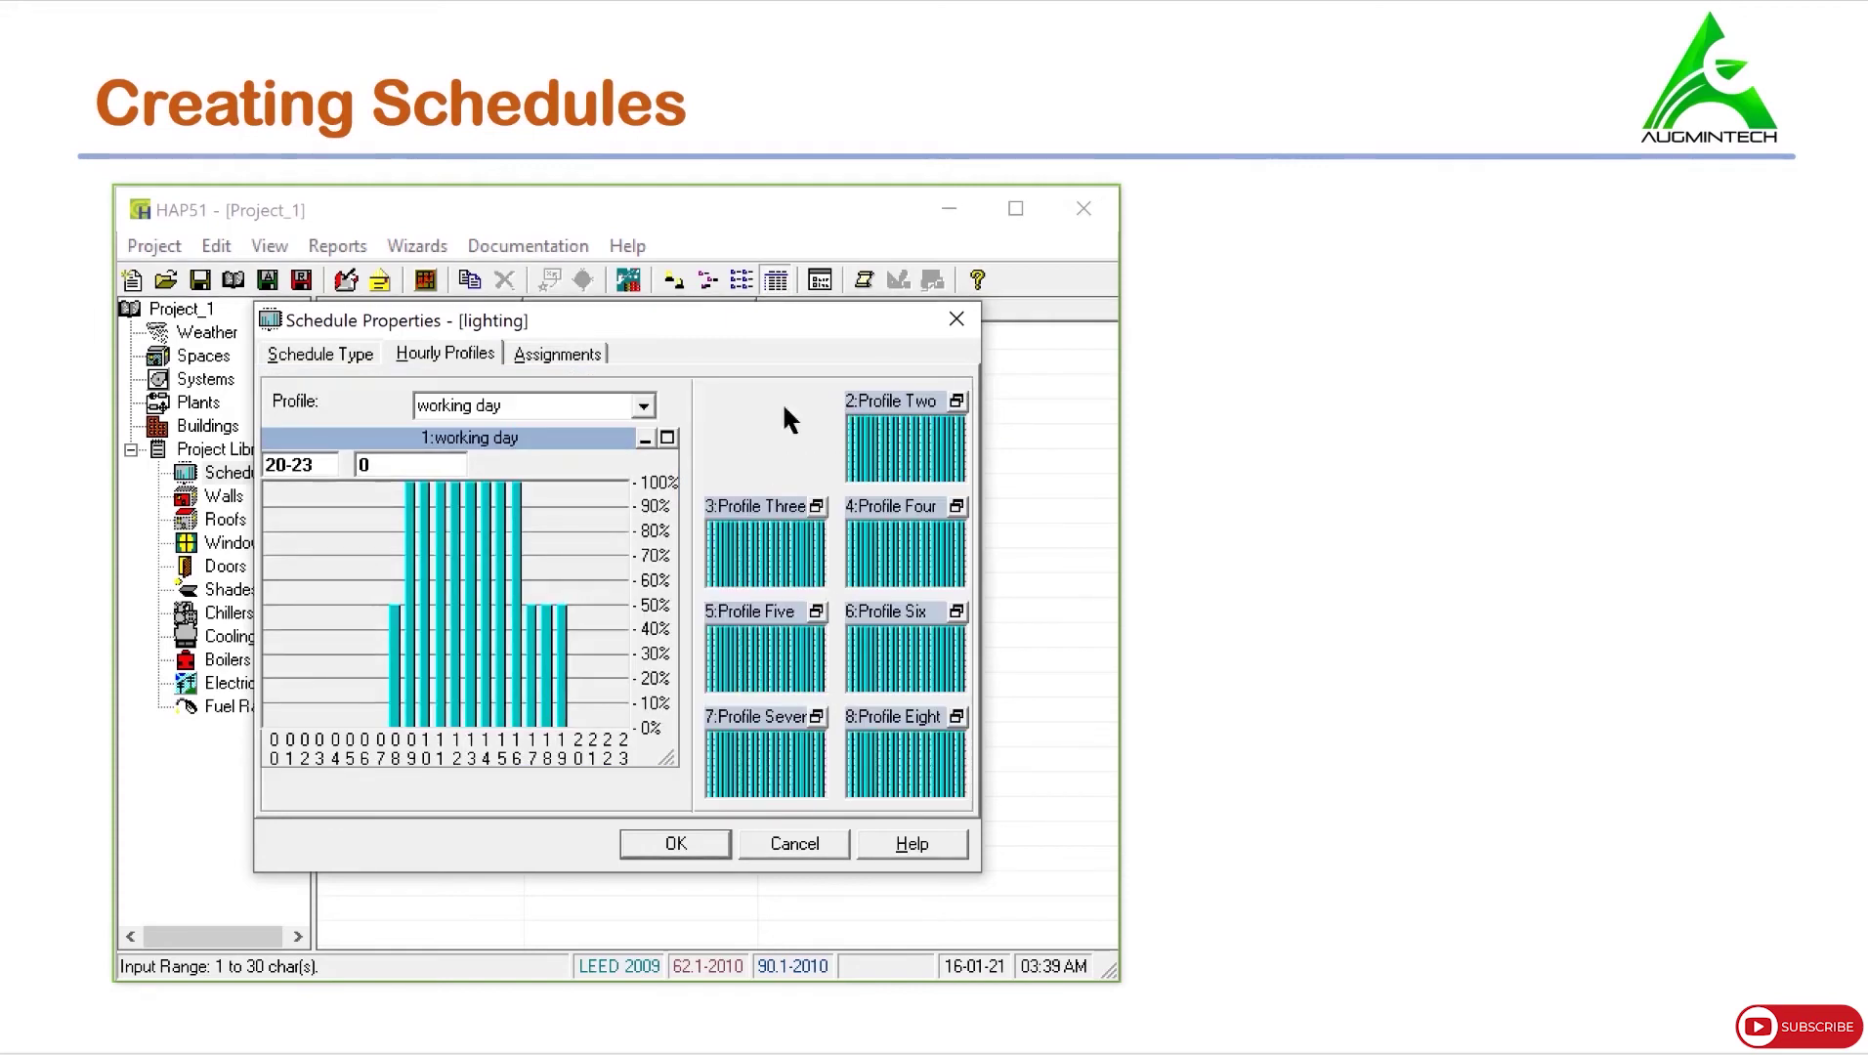
Rename the second lighting profile to 'holiday' and open its chart full-size.
{"action": "left_click", "coordinate": [646, 440]}
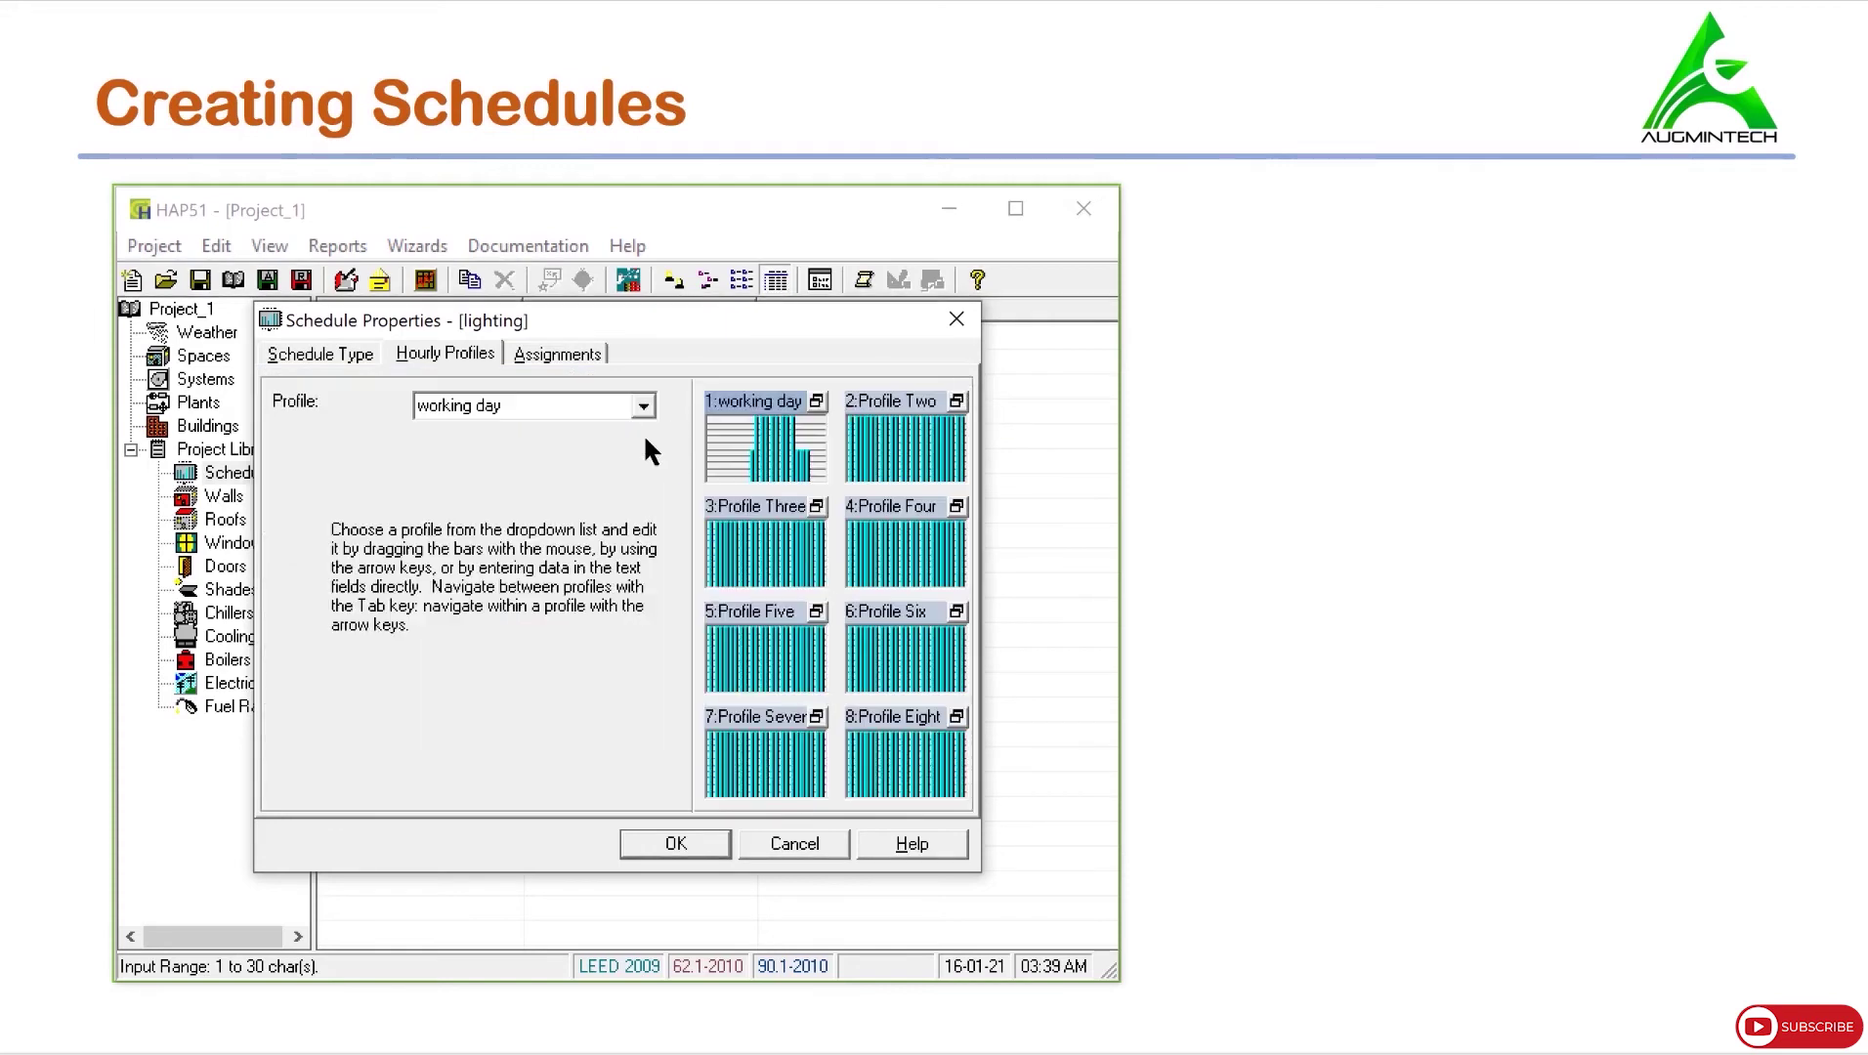
{"action": "left_click", "coordinate": [927, 440]}
{"action": "type", "text": "holid"}
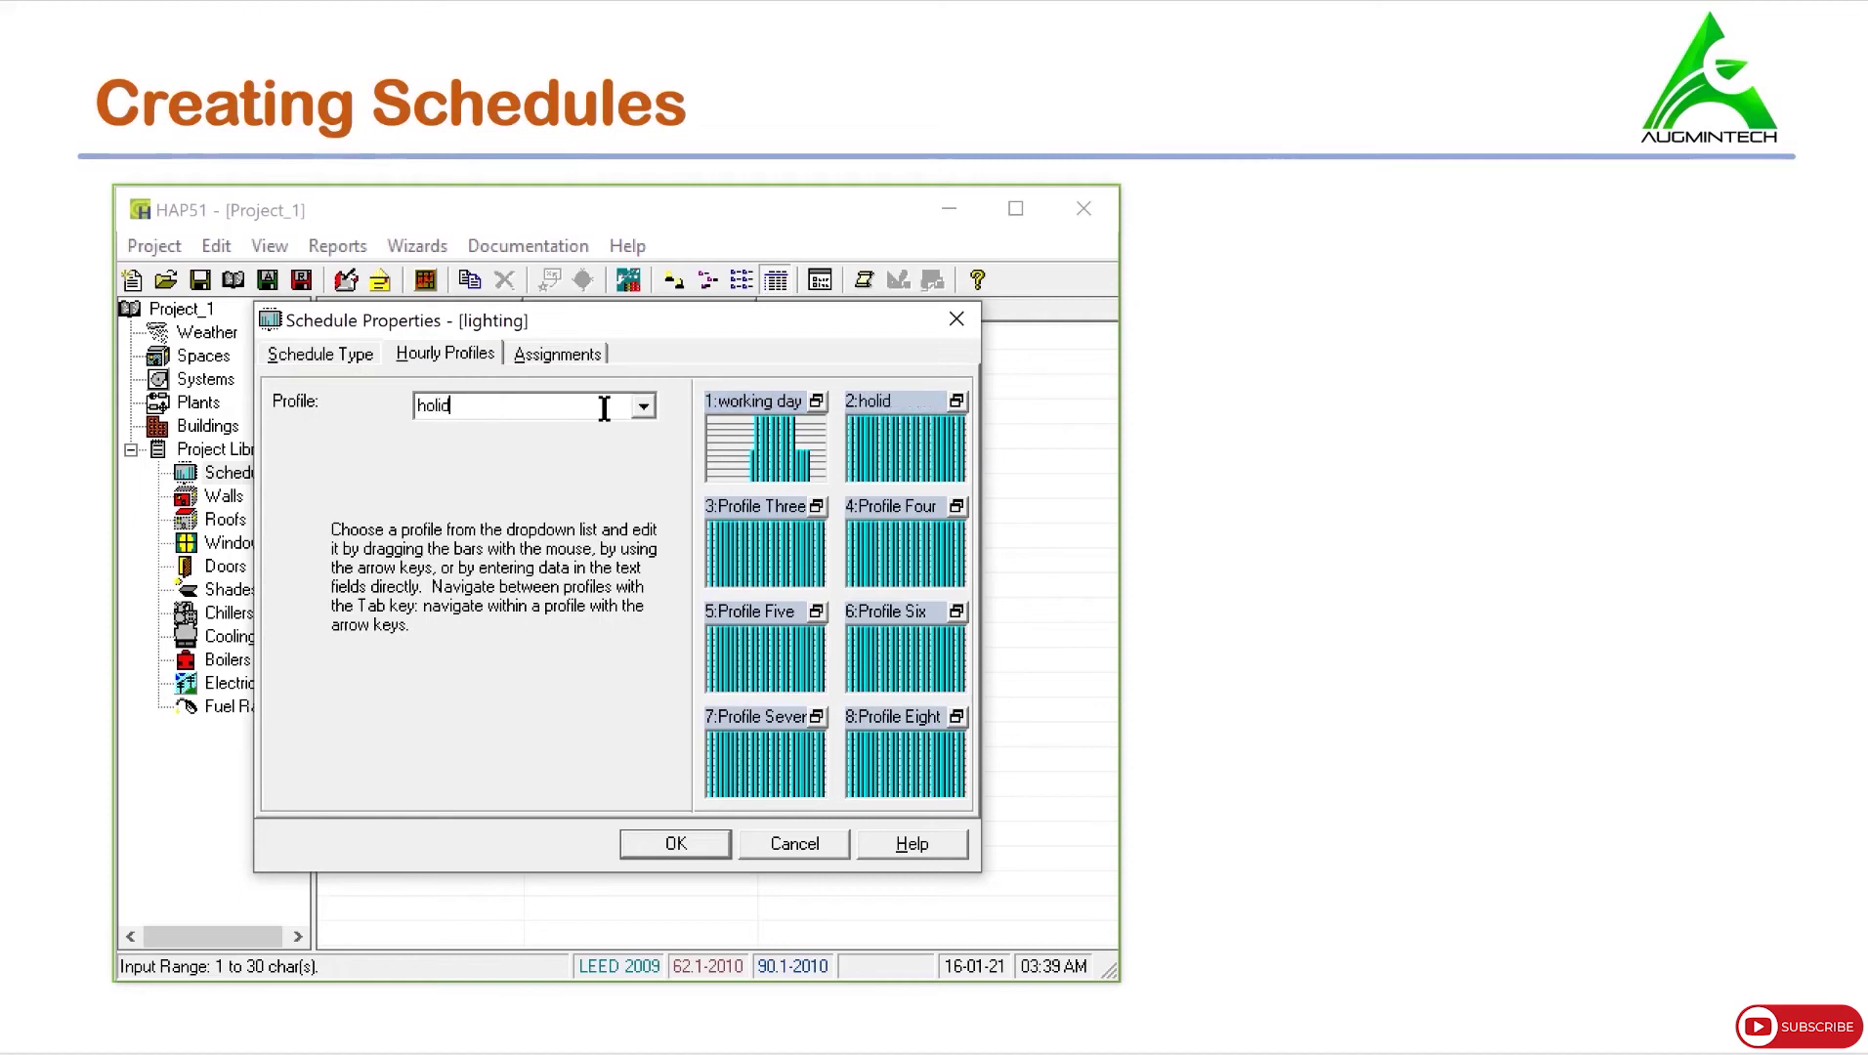
{"action": "type", "text": "ay"}
{"action": "double_click", "coordinate": [900, 439]}
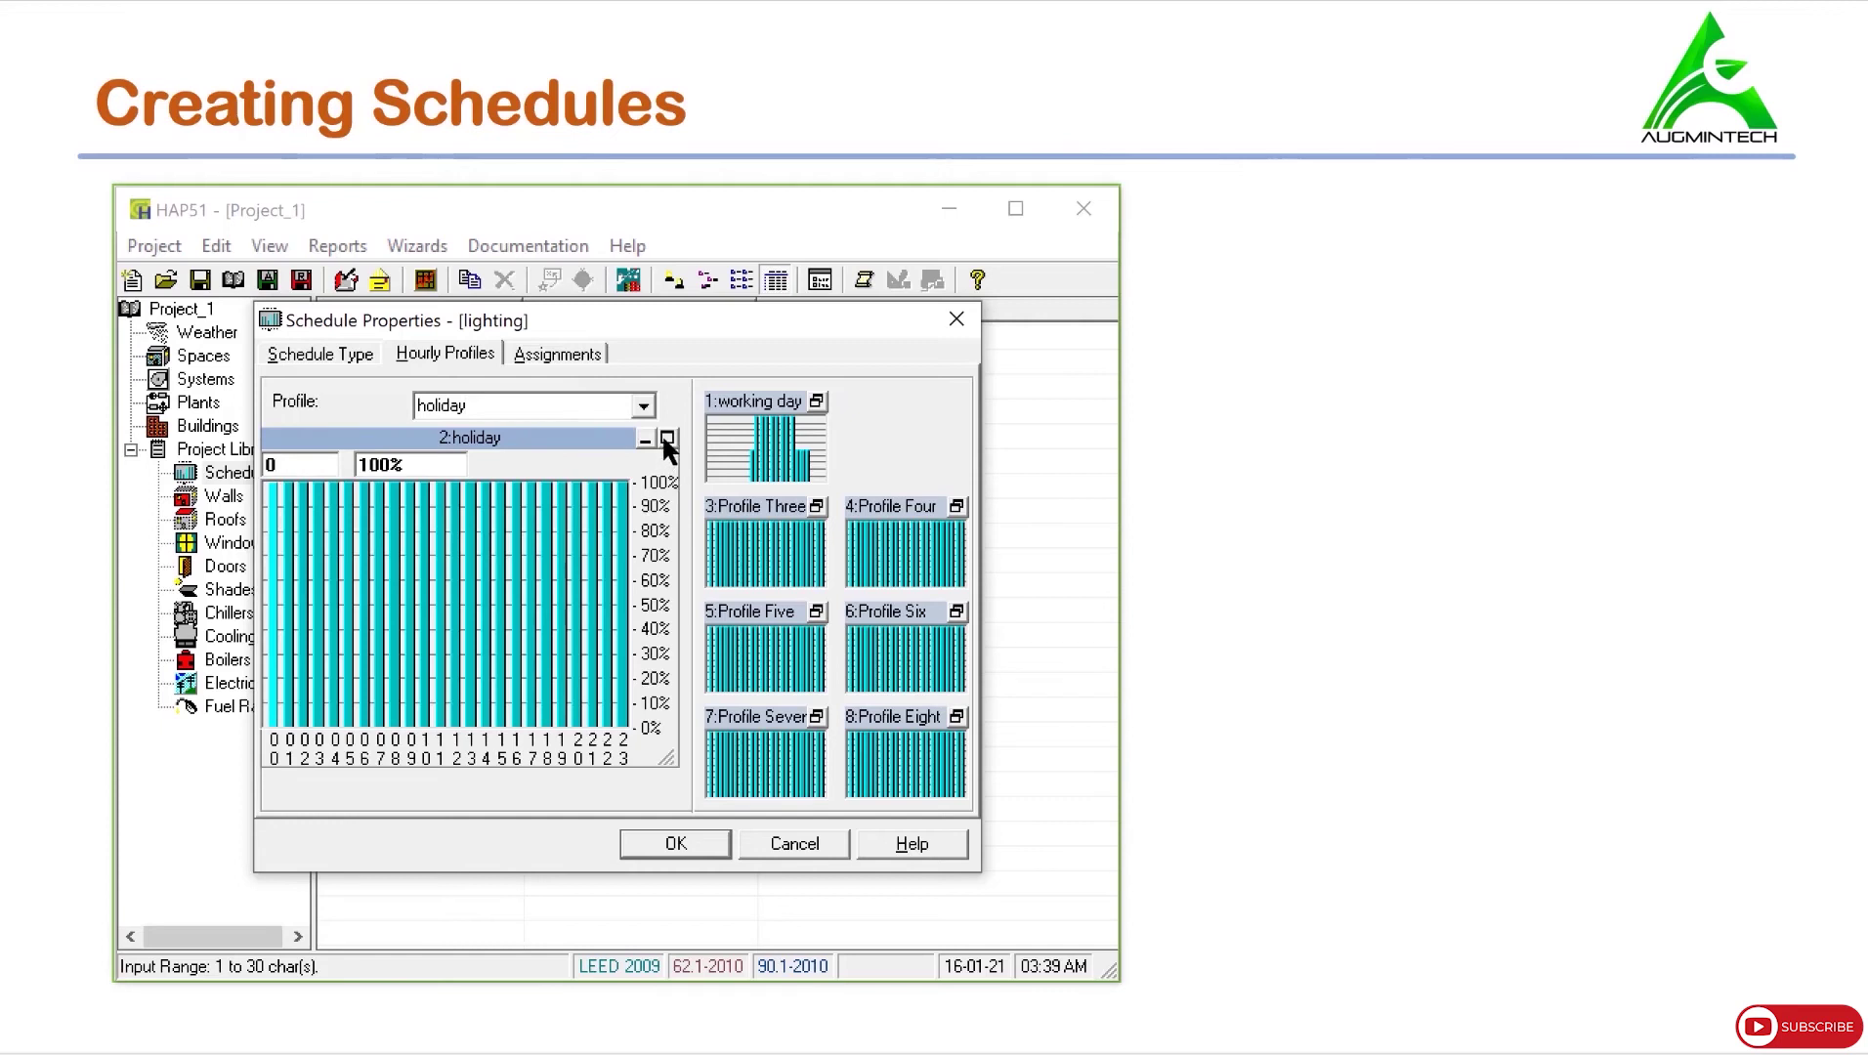
{"action": "left_click", "coordinate": [667, 438]}
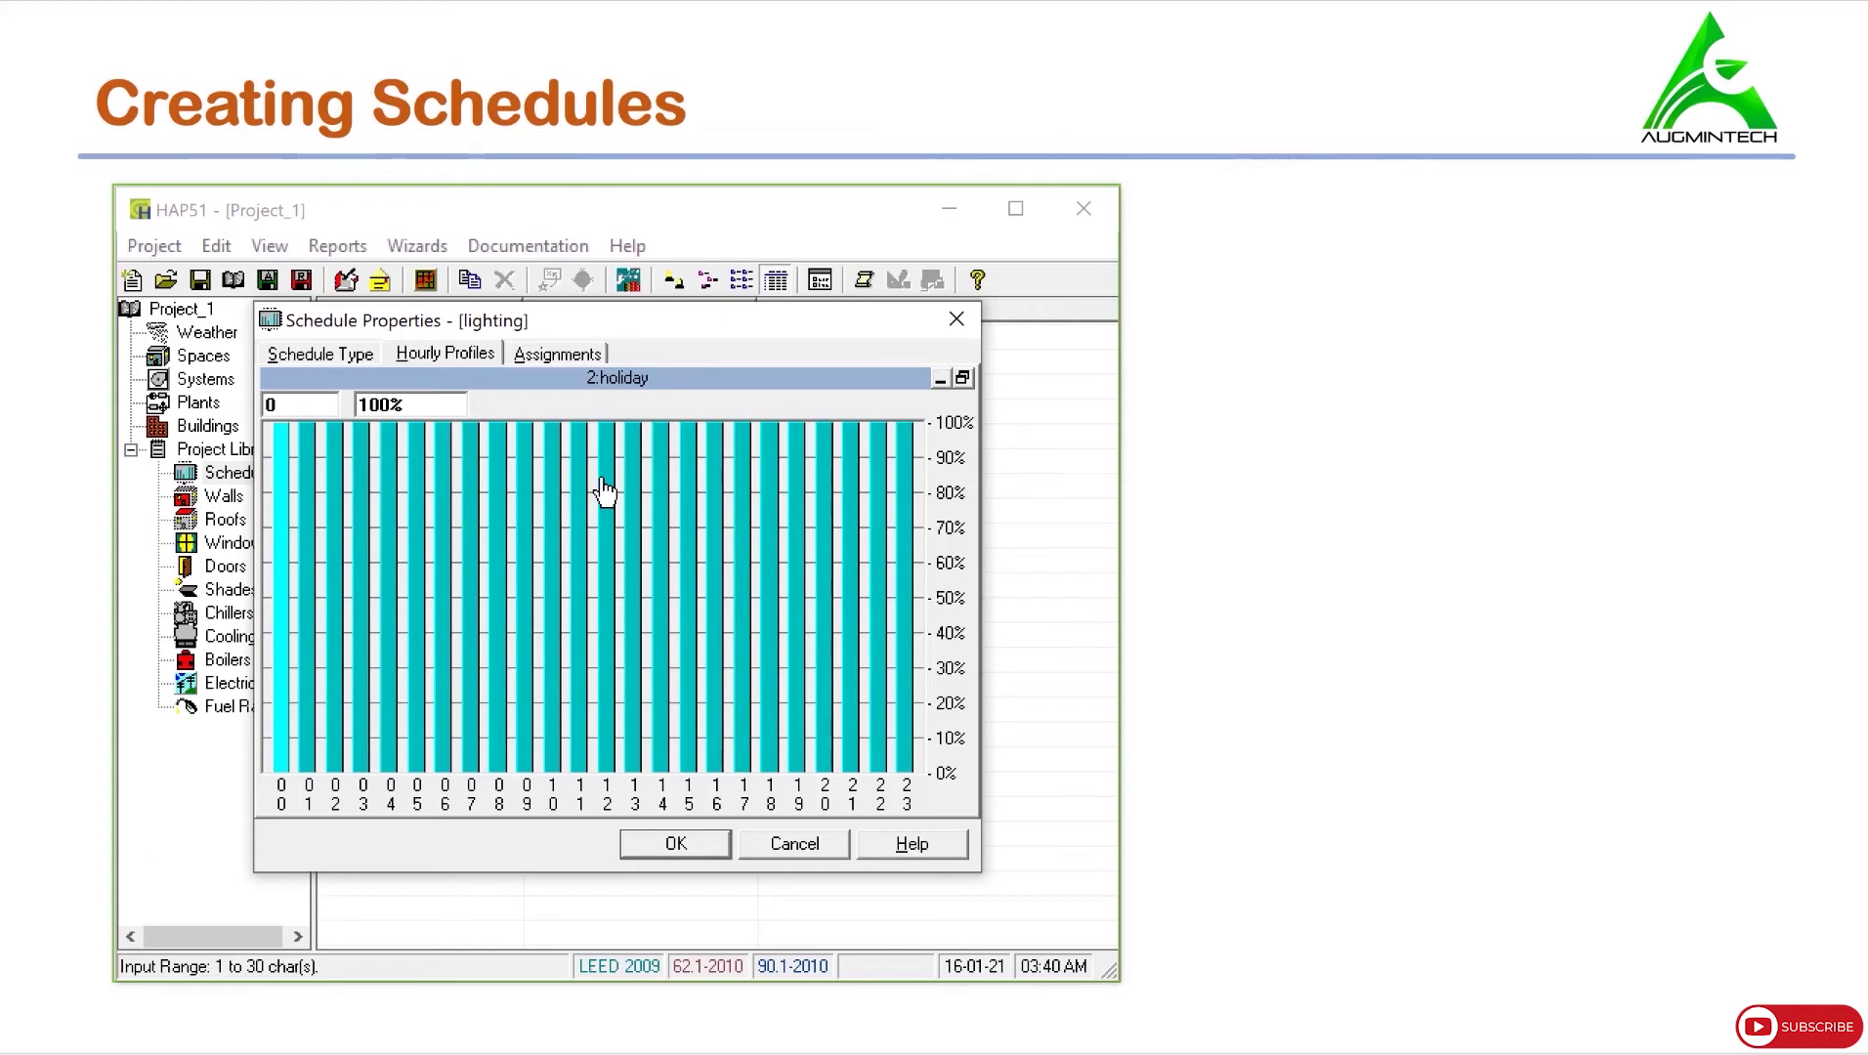
Set holiday hours 0-23 to 0%, return to the profile tiles, and show the Assignments grid.
{"action": "double_click", "coordinate": [310, 401]}
{"action": "type", "text": "0-23"}
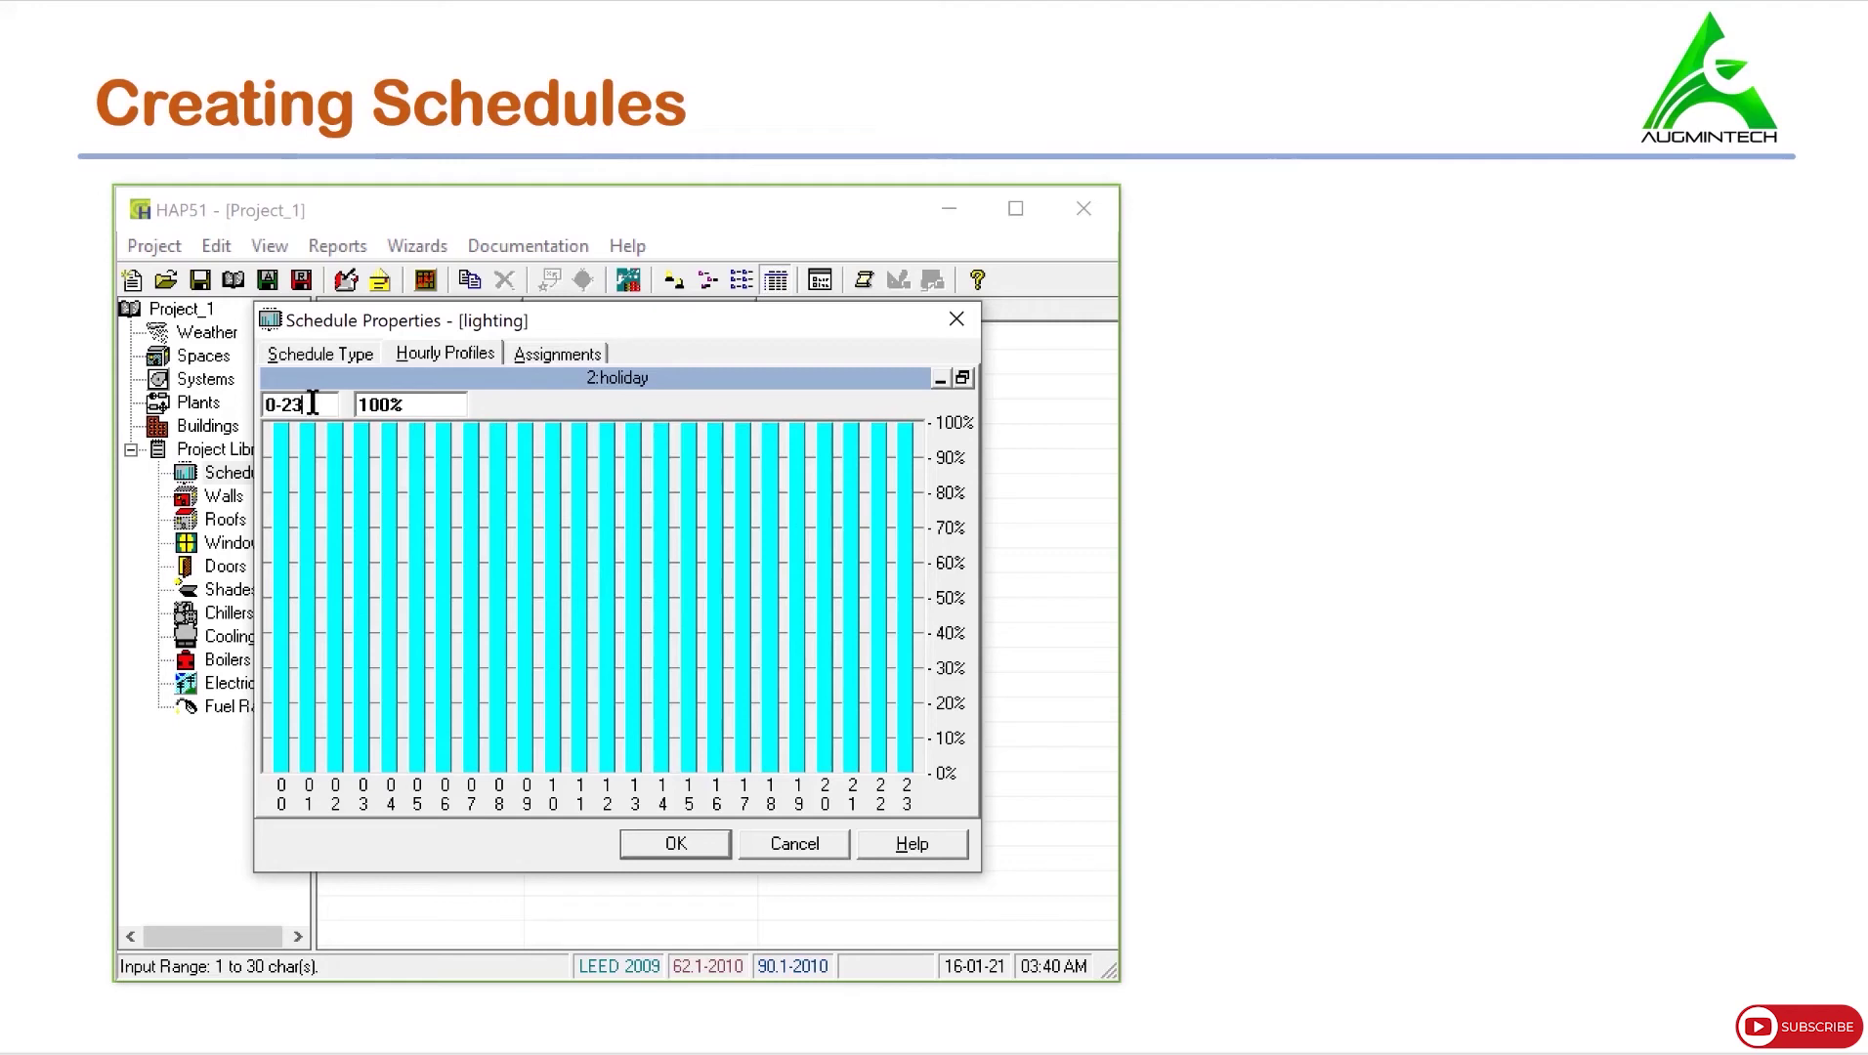
{"action": "double_click", "coordinate": [398, 404]}
{"action": "type", "text": "0"}
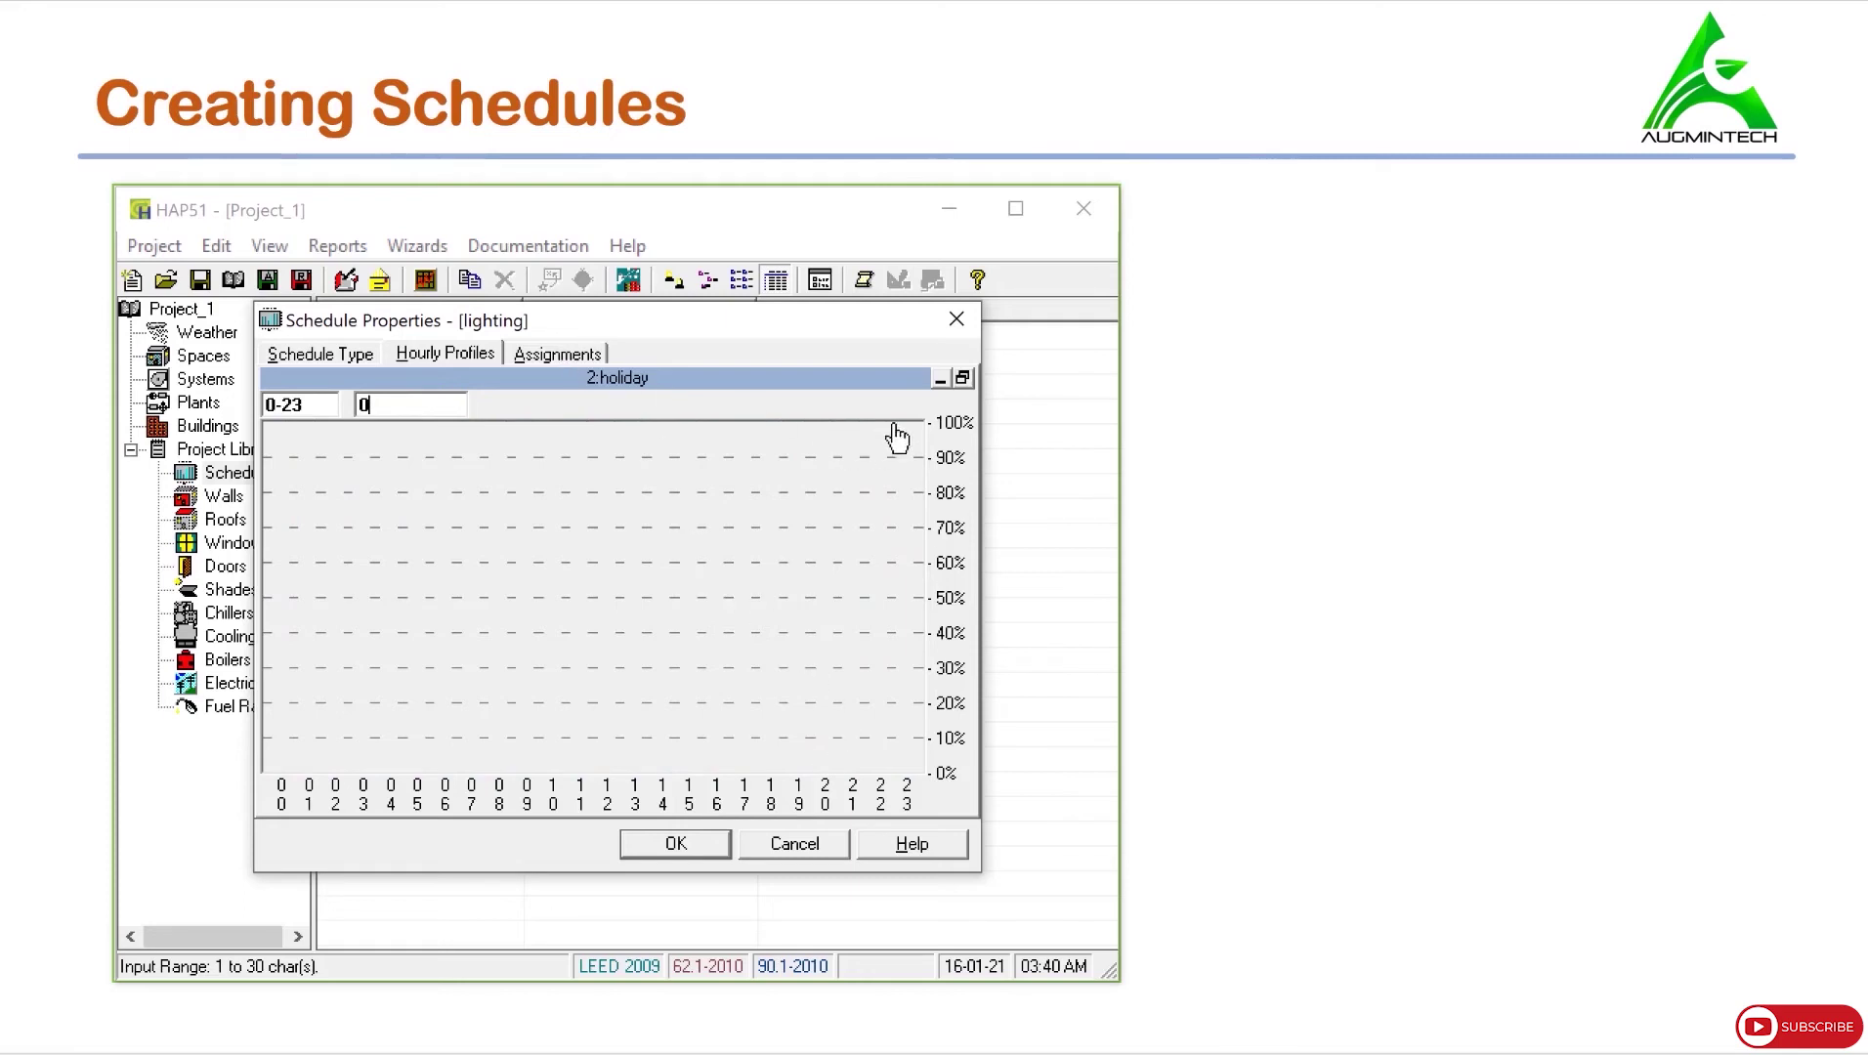
{"action": "left_click", "coordinate": [962, 380]}
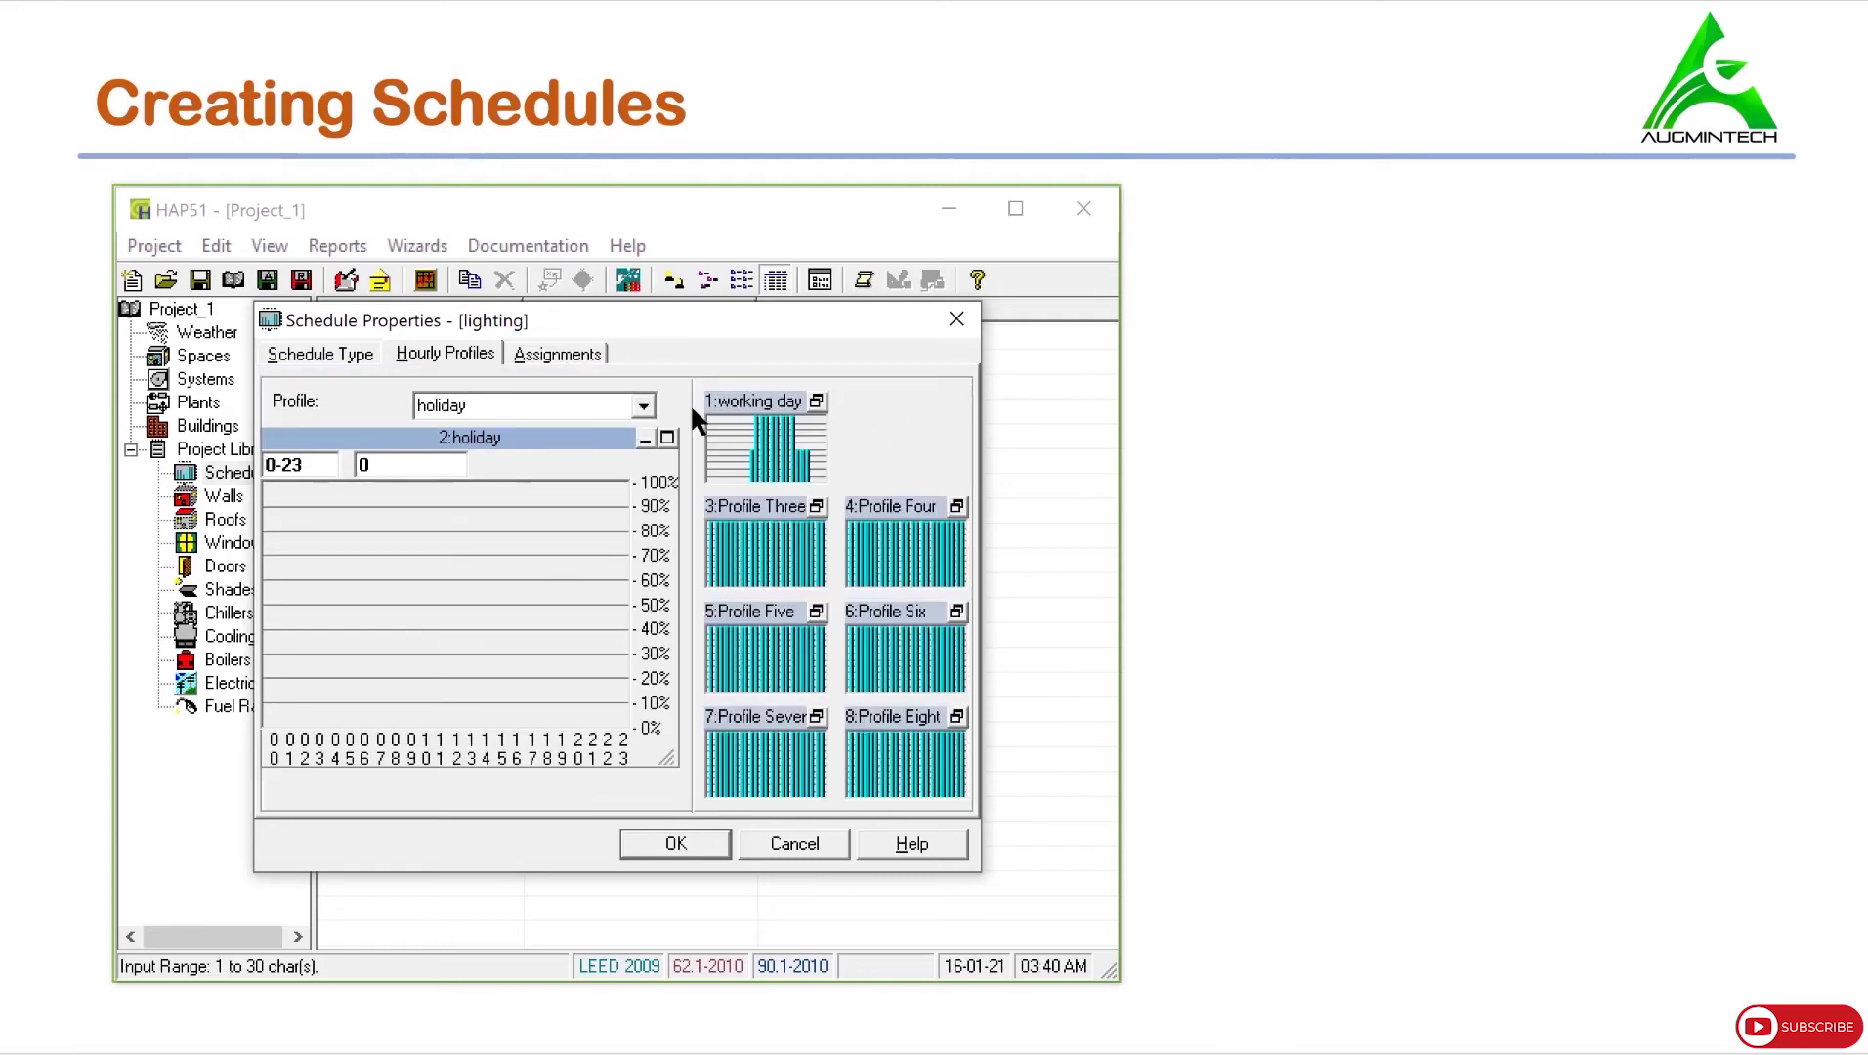
{"action": "left_click", "coordinate": [645, 438]}
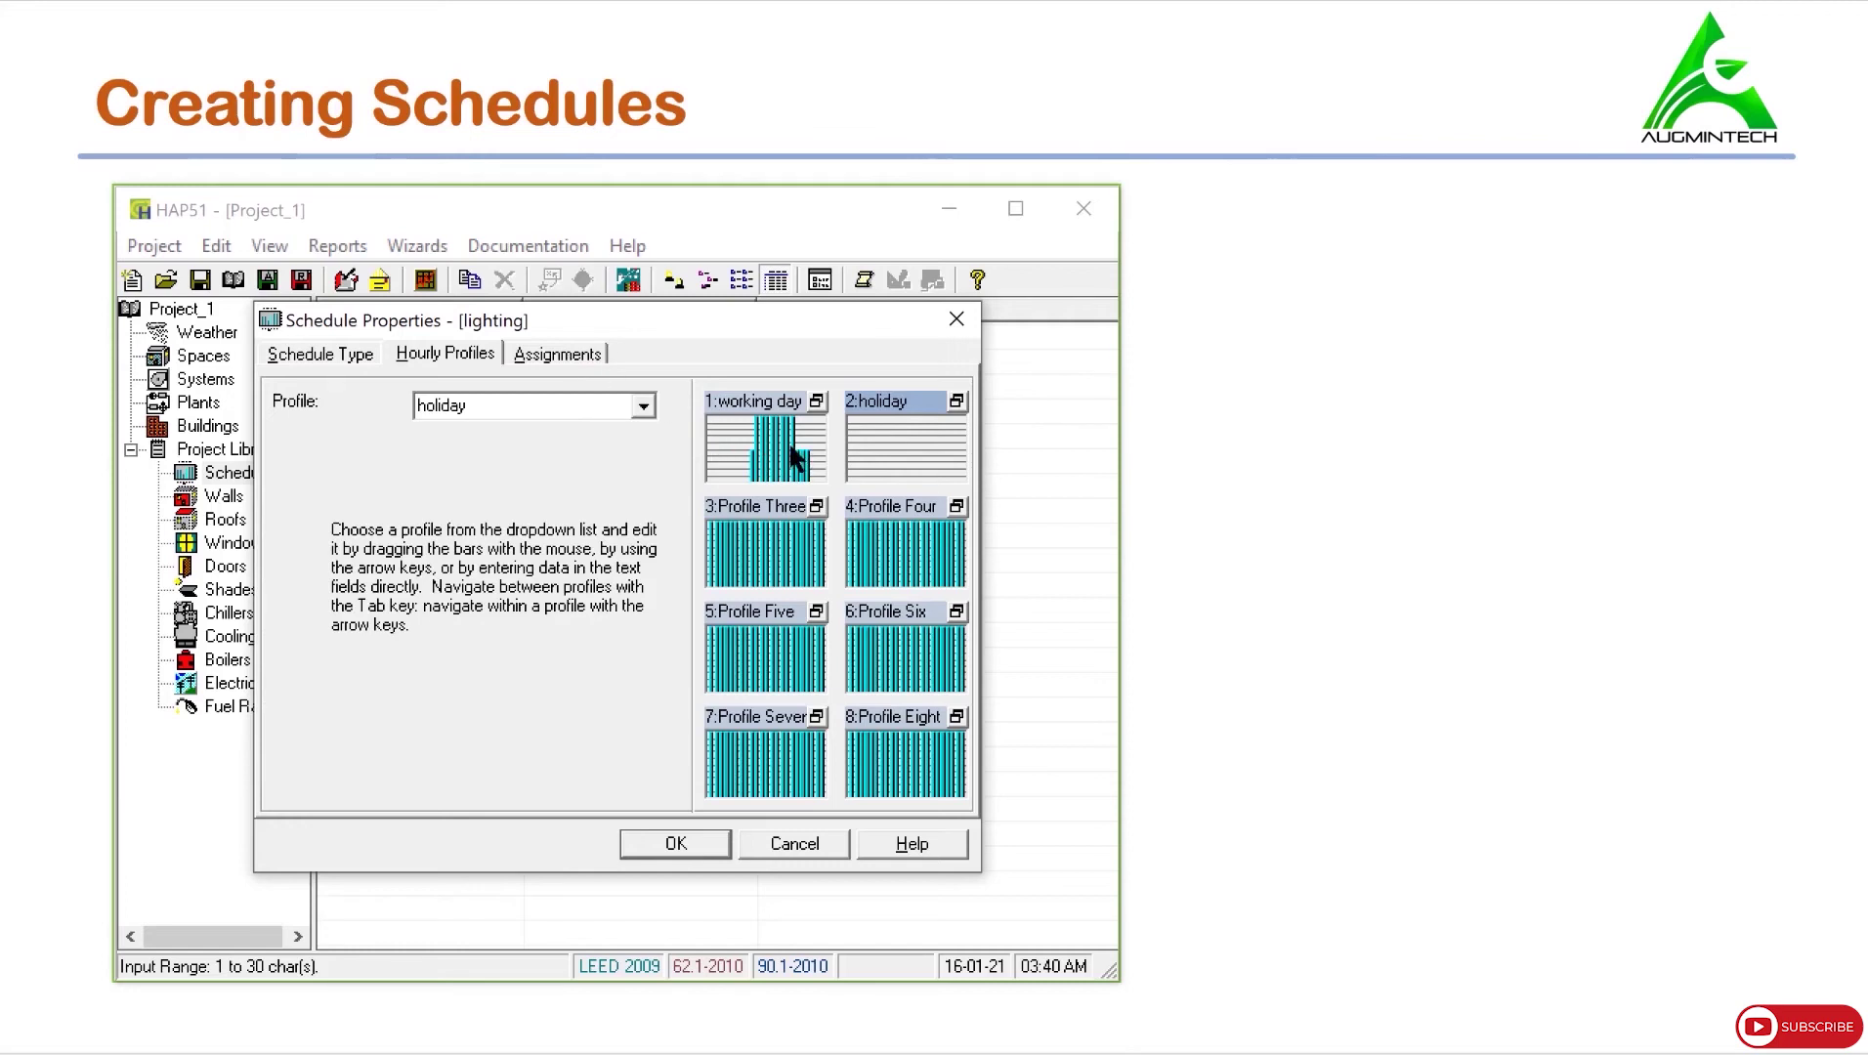
{"action": "left_click", "coordinate": [555, 355]}
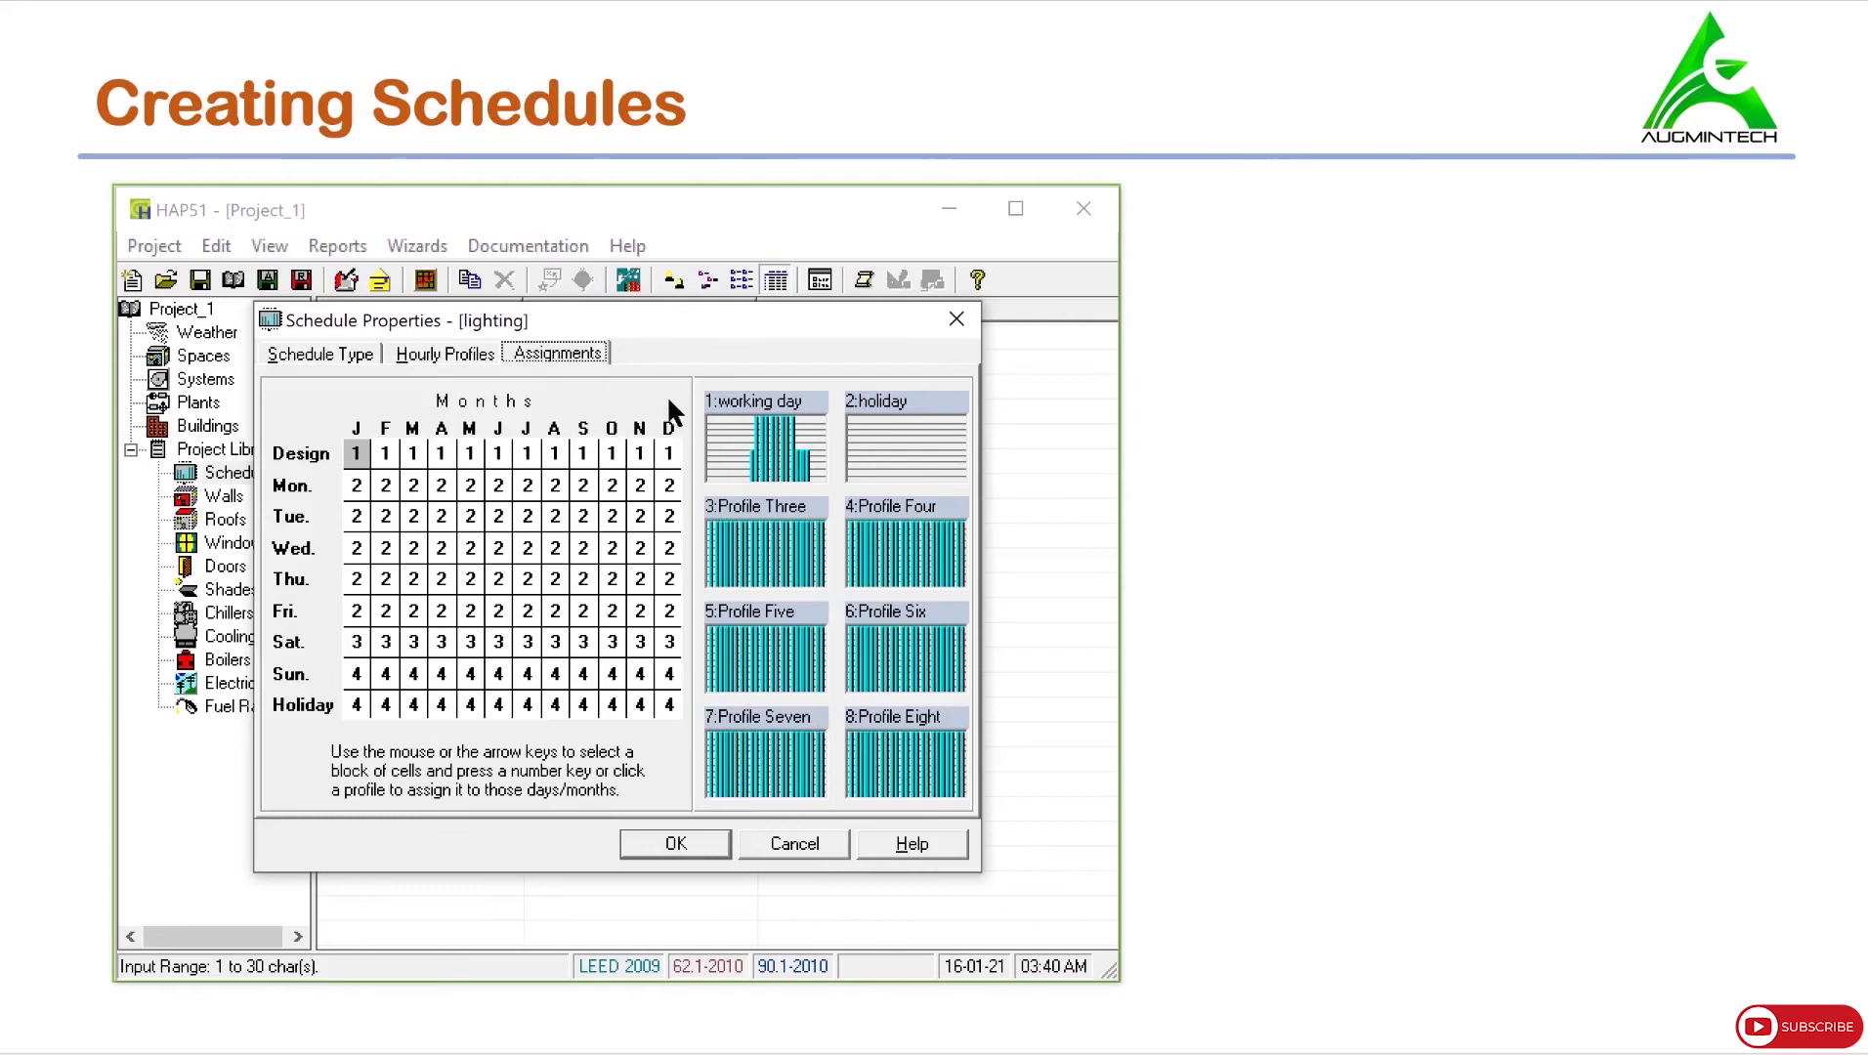
Assign the working day profile to the Design row and Monday-Saturday in all months.
{"action": "left_click_drag", "start_coordinate": [355, 460], "coordinate": [672, 471]}
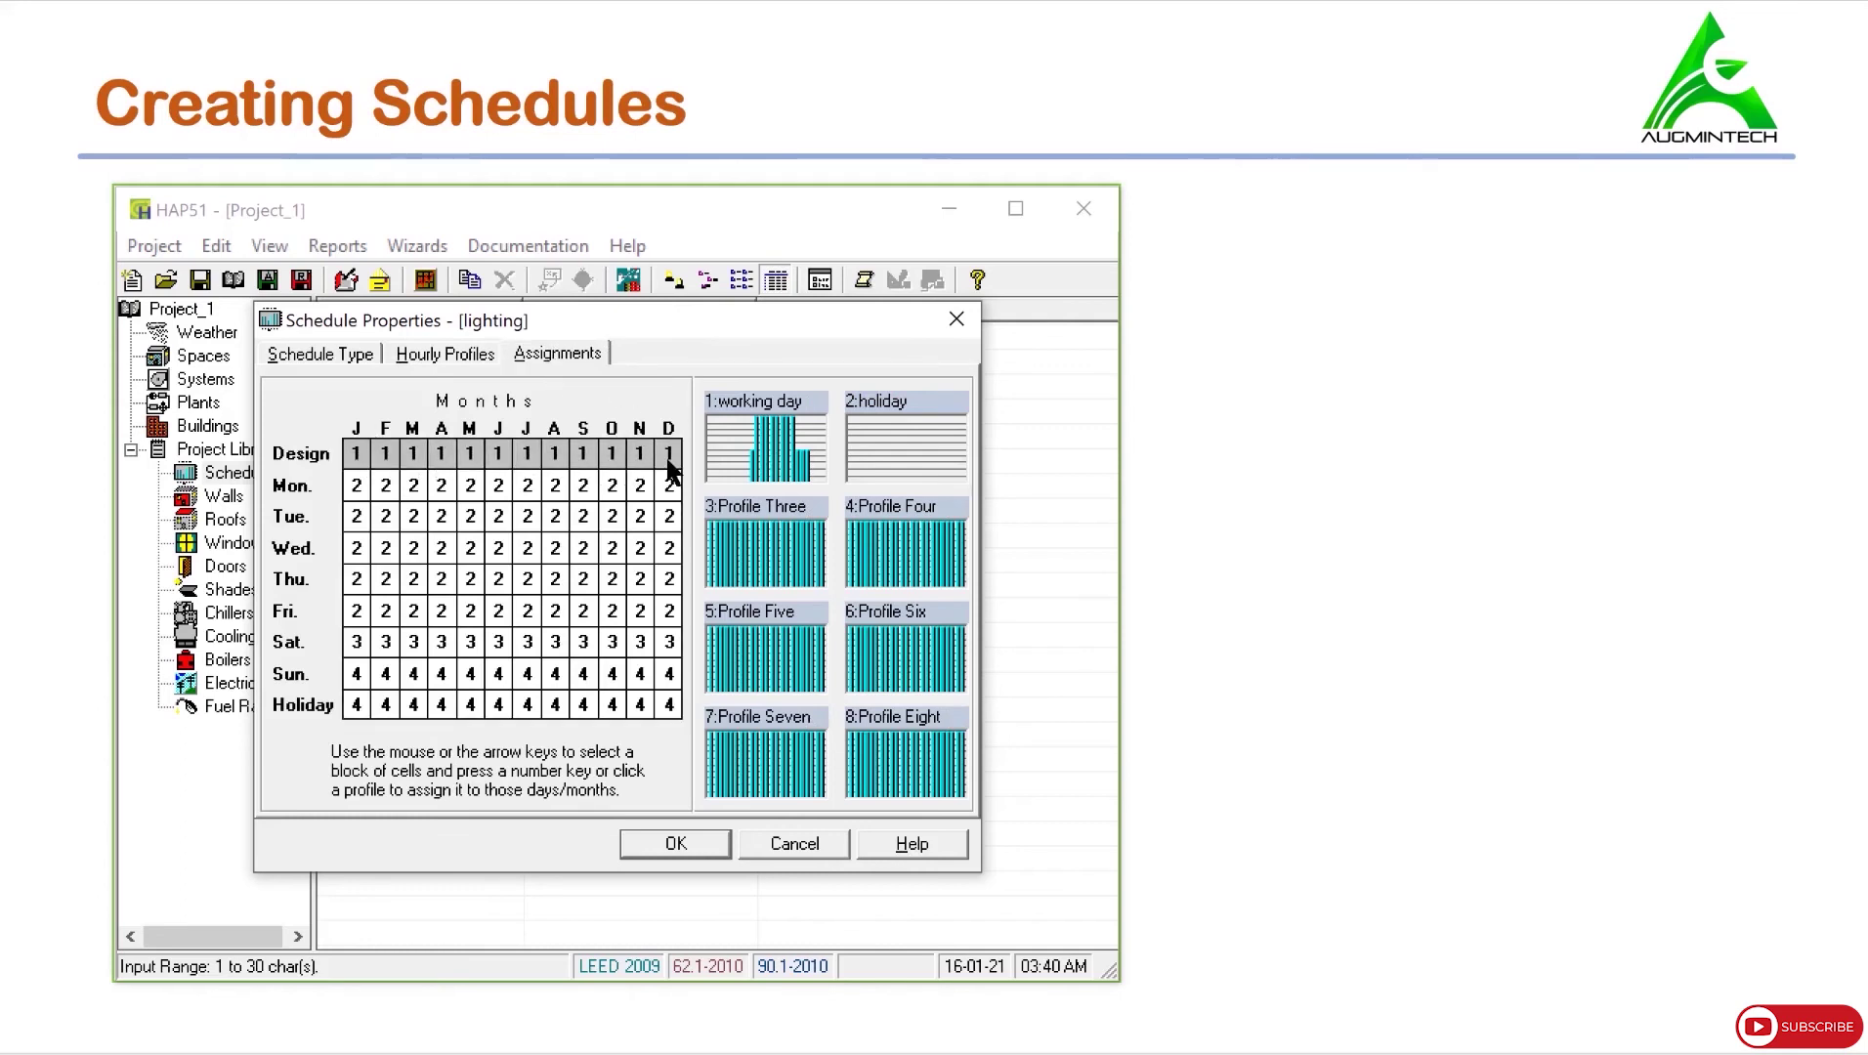
{"action": "left_click", "coordinate": [759, 450]}
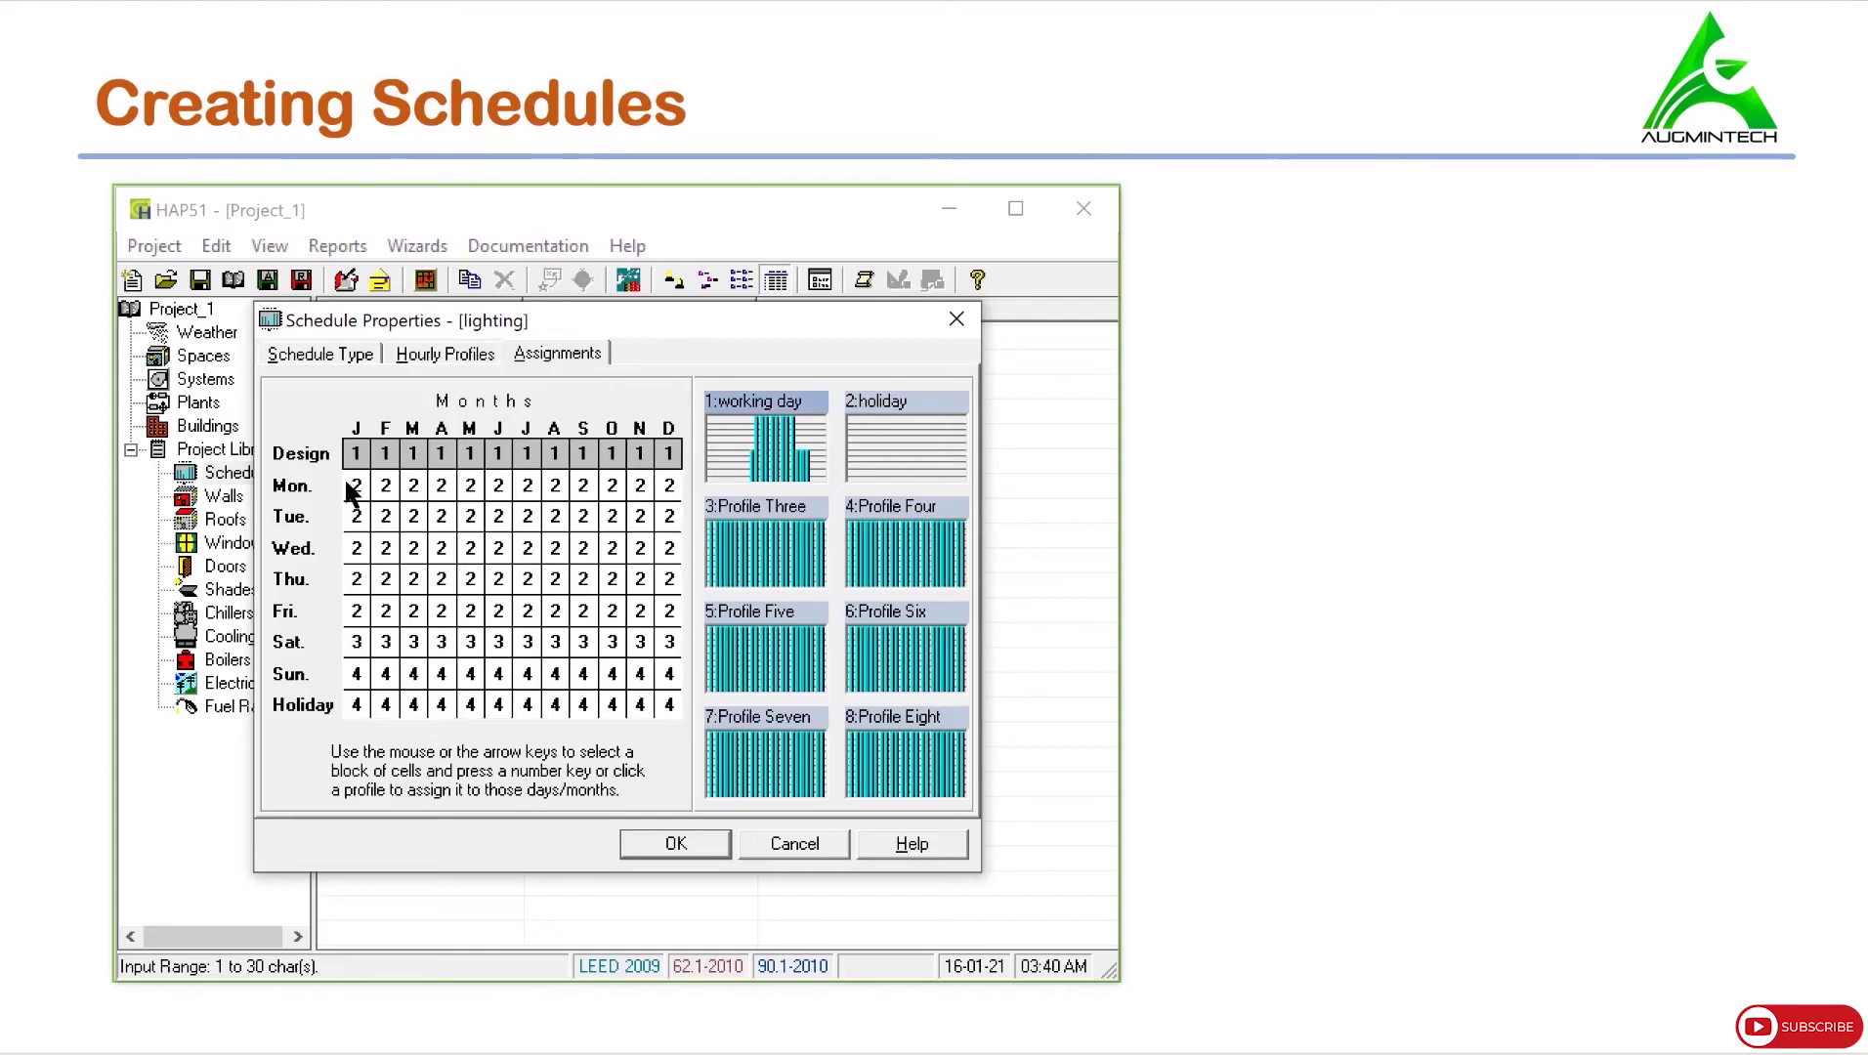
{"action": "left_click_drag", "start_coordinate": [359, 491], "coordinate": [664, 652]}
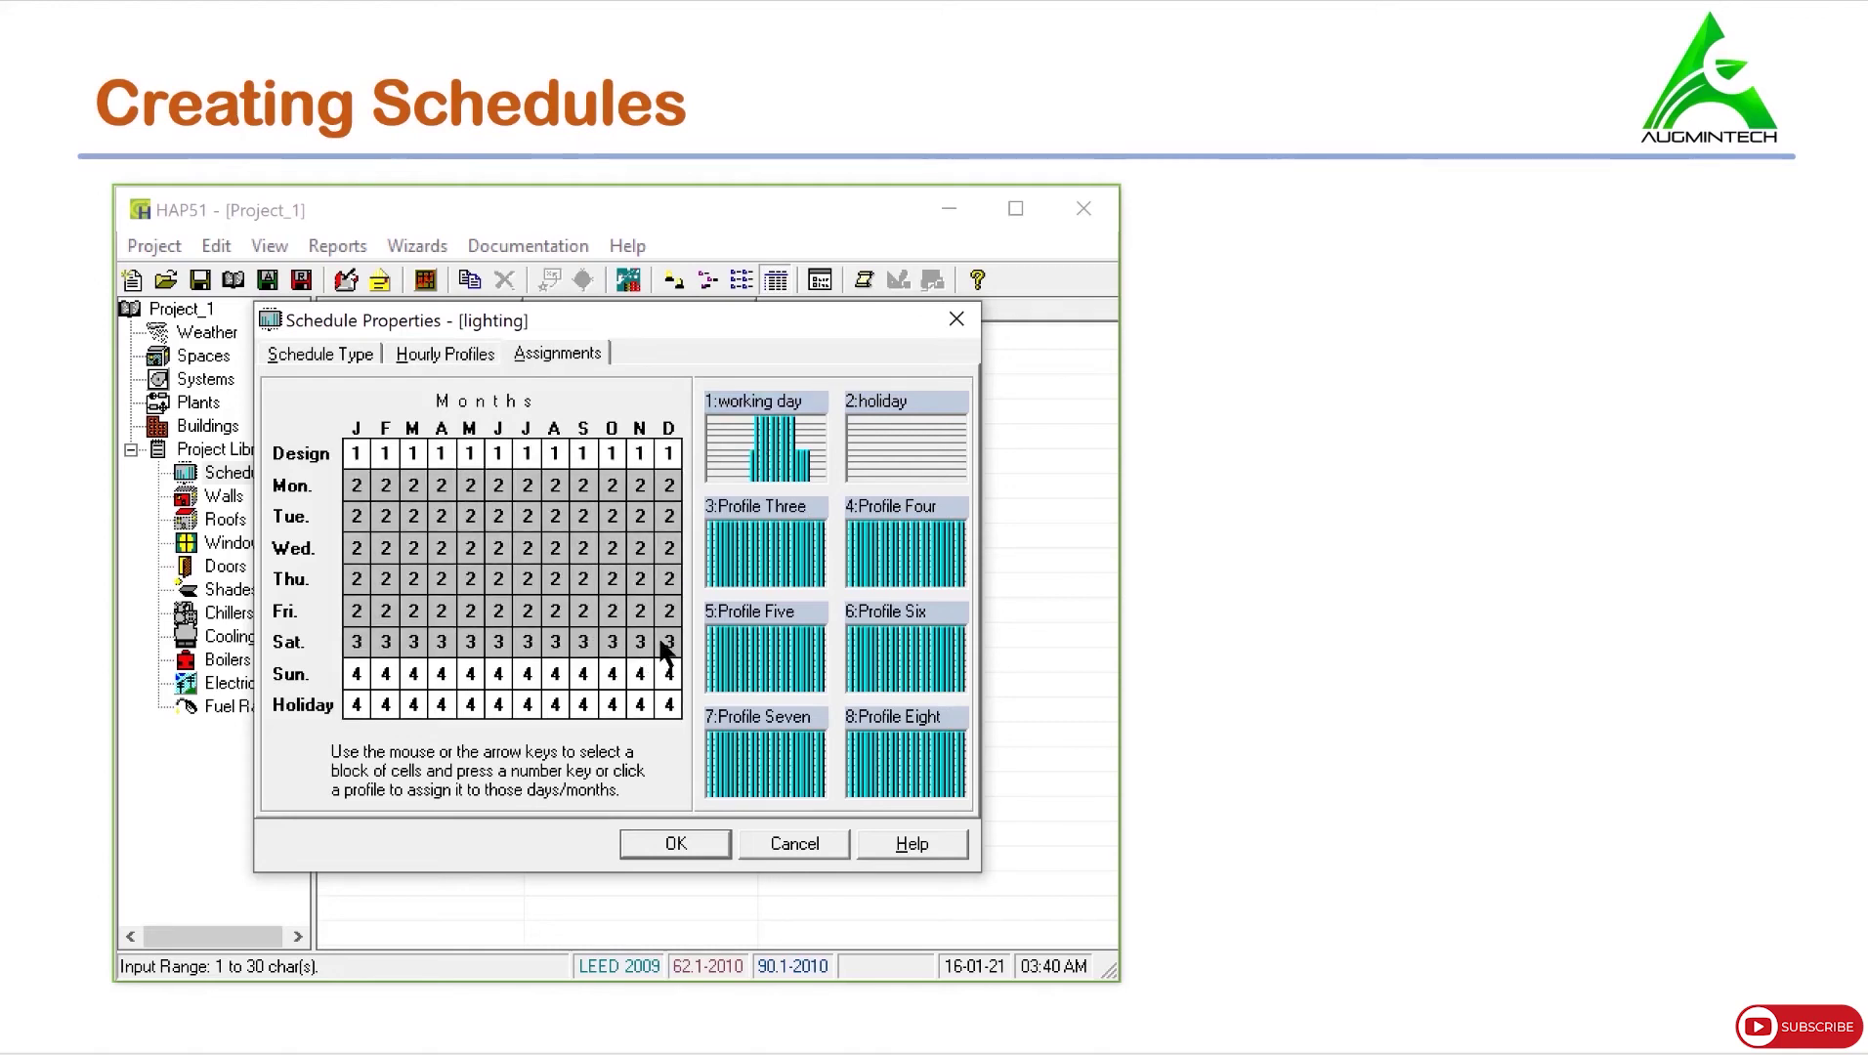
{"action": "left_click", "coordinate": [796, 471]}
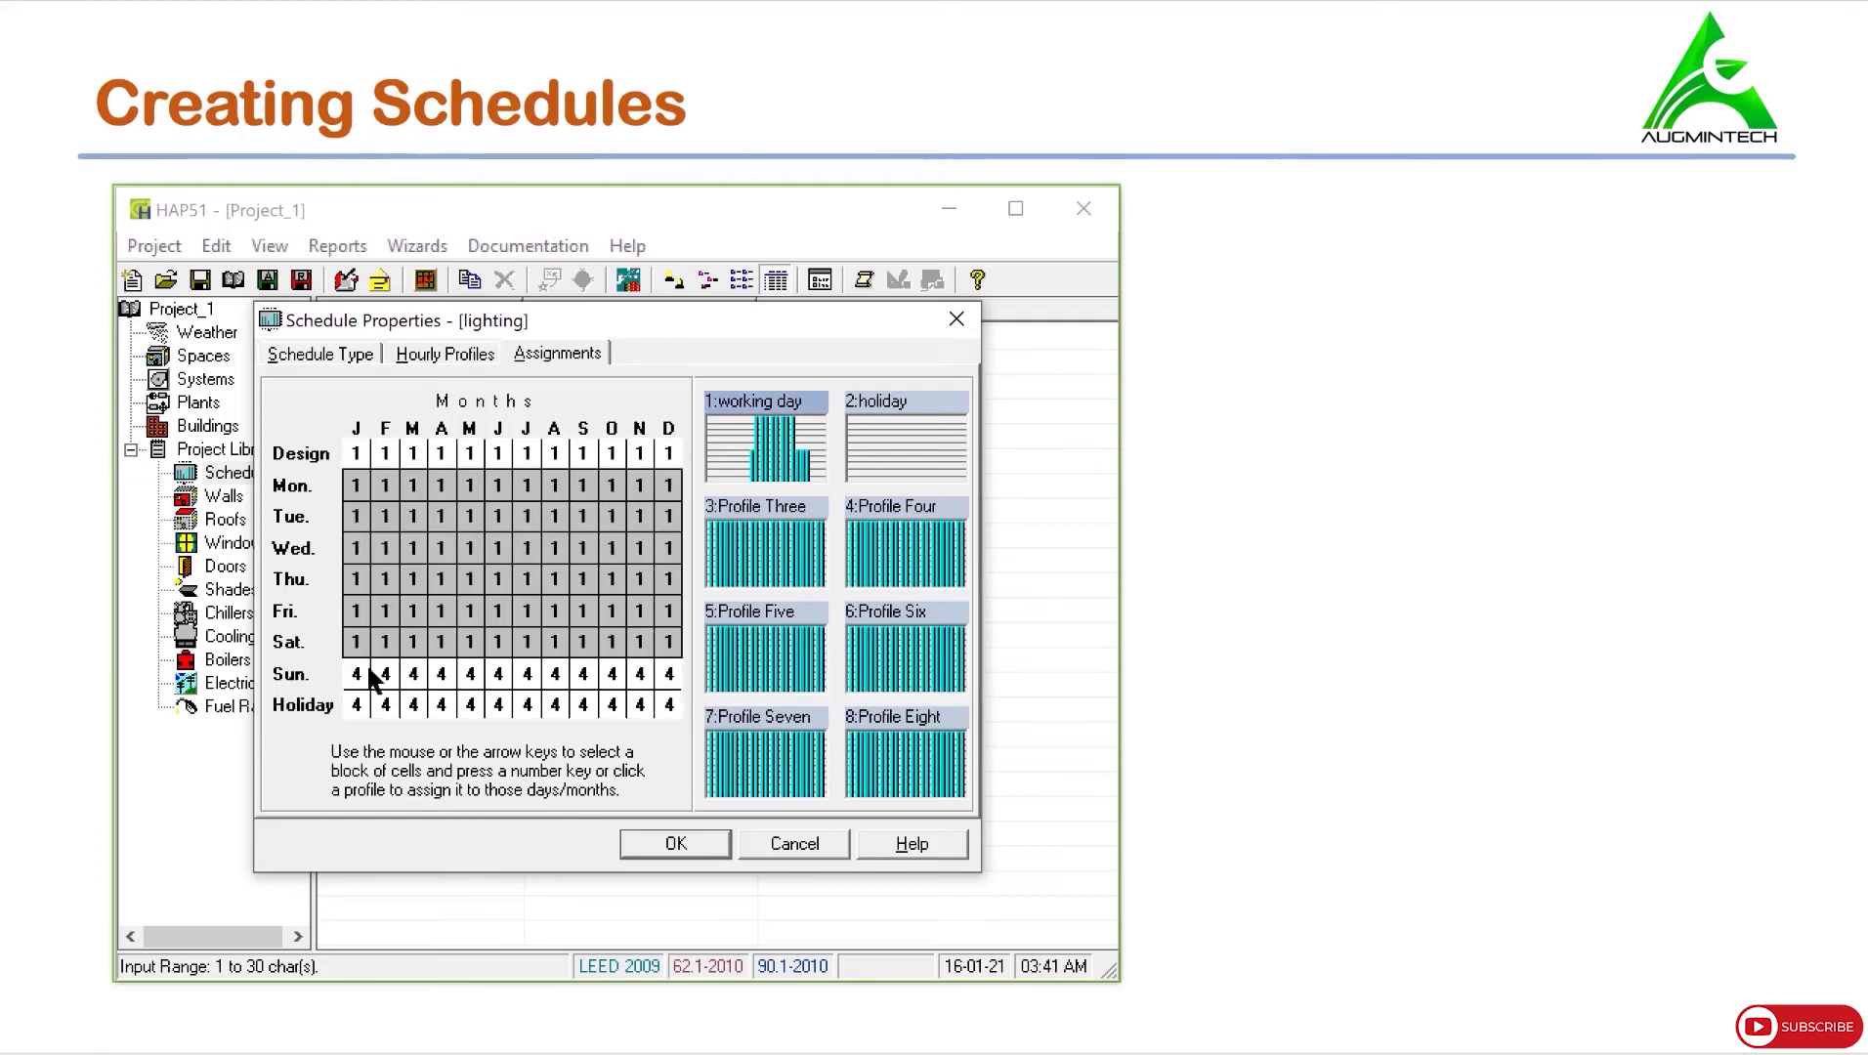
Assign the holiday profile to the Sunday and Holiday rows in all months.
{"action": "left_click_drag", "start_coordinate": [355, 678], "coordinate": [670, 690]}
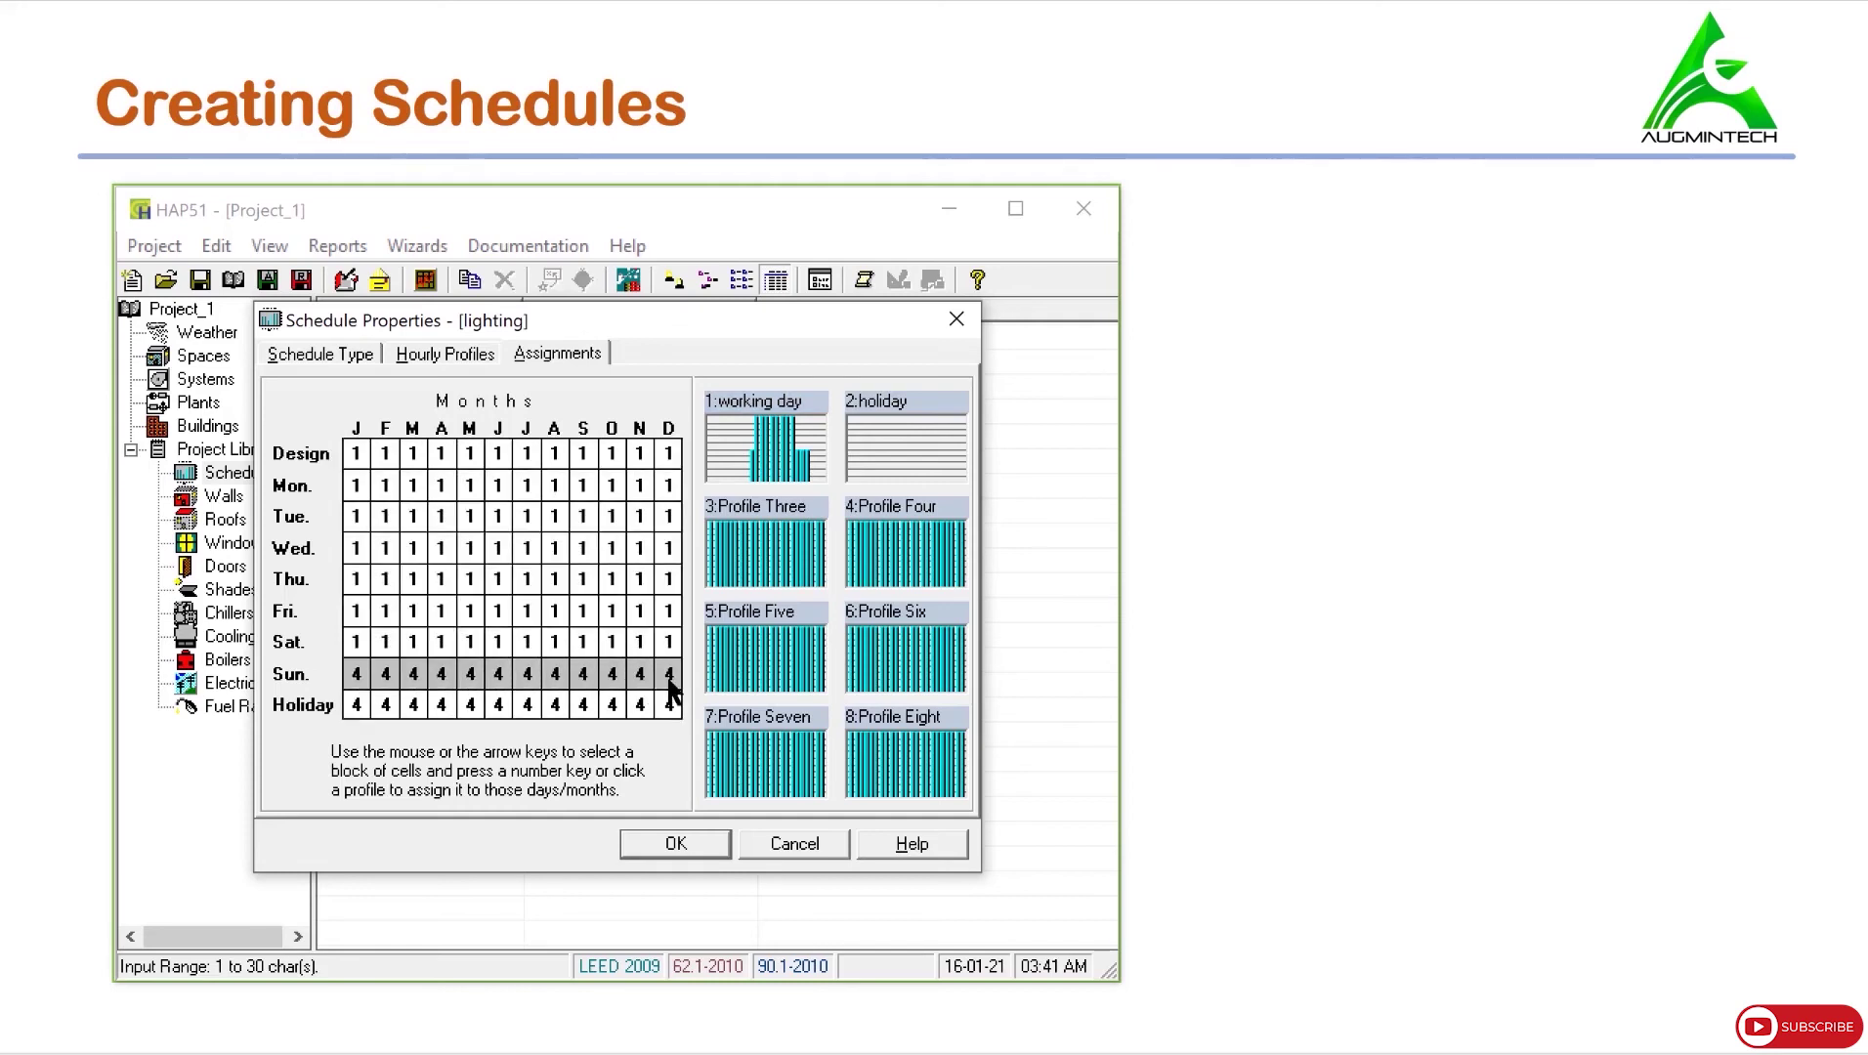
{"action": "left_click", "coordinate": [918, 420]}
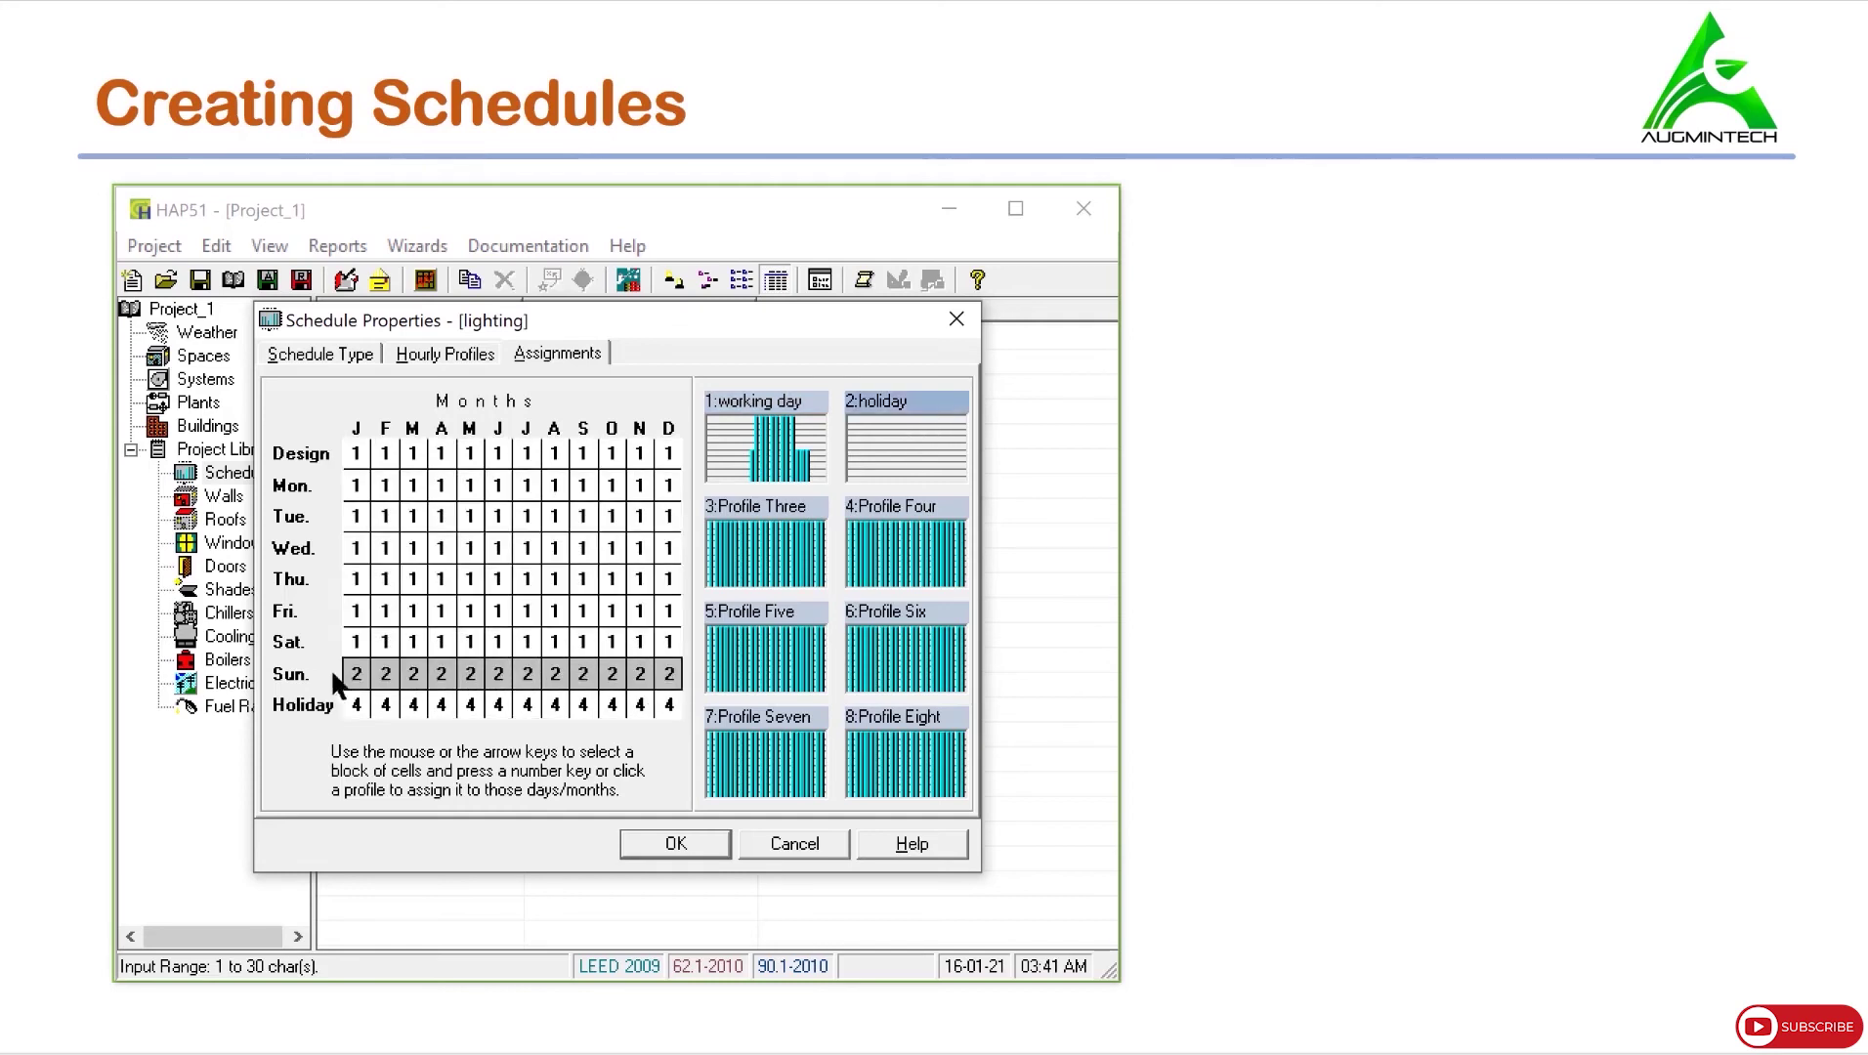
{"action": "left_click_drag", "start_coordinate": [352, 696], "coordinate": [656, 704]}
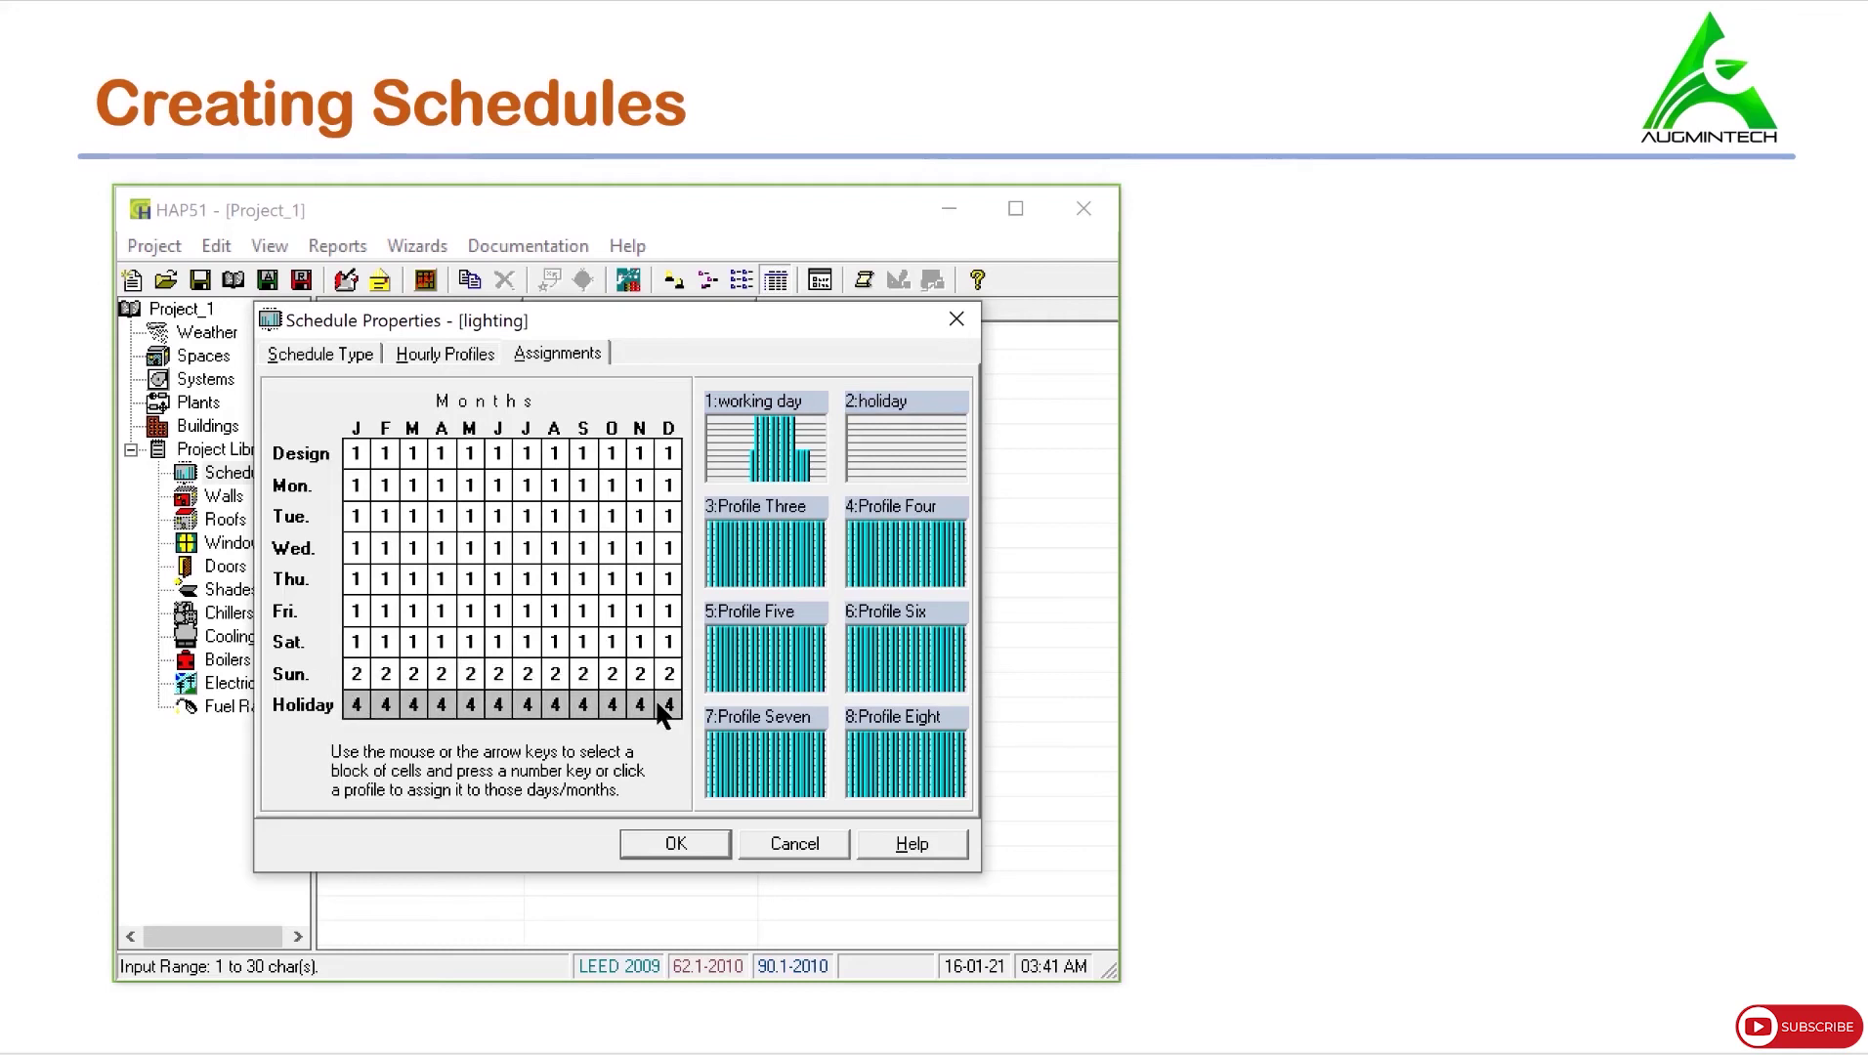
{"action": "left_click", "coordinate": [903, 434]}
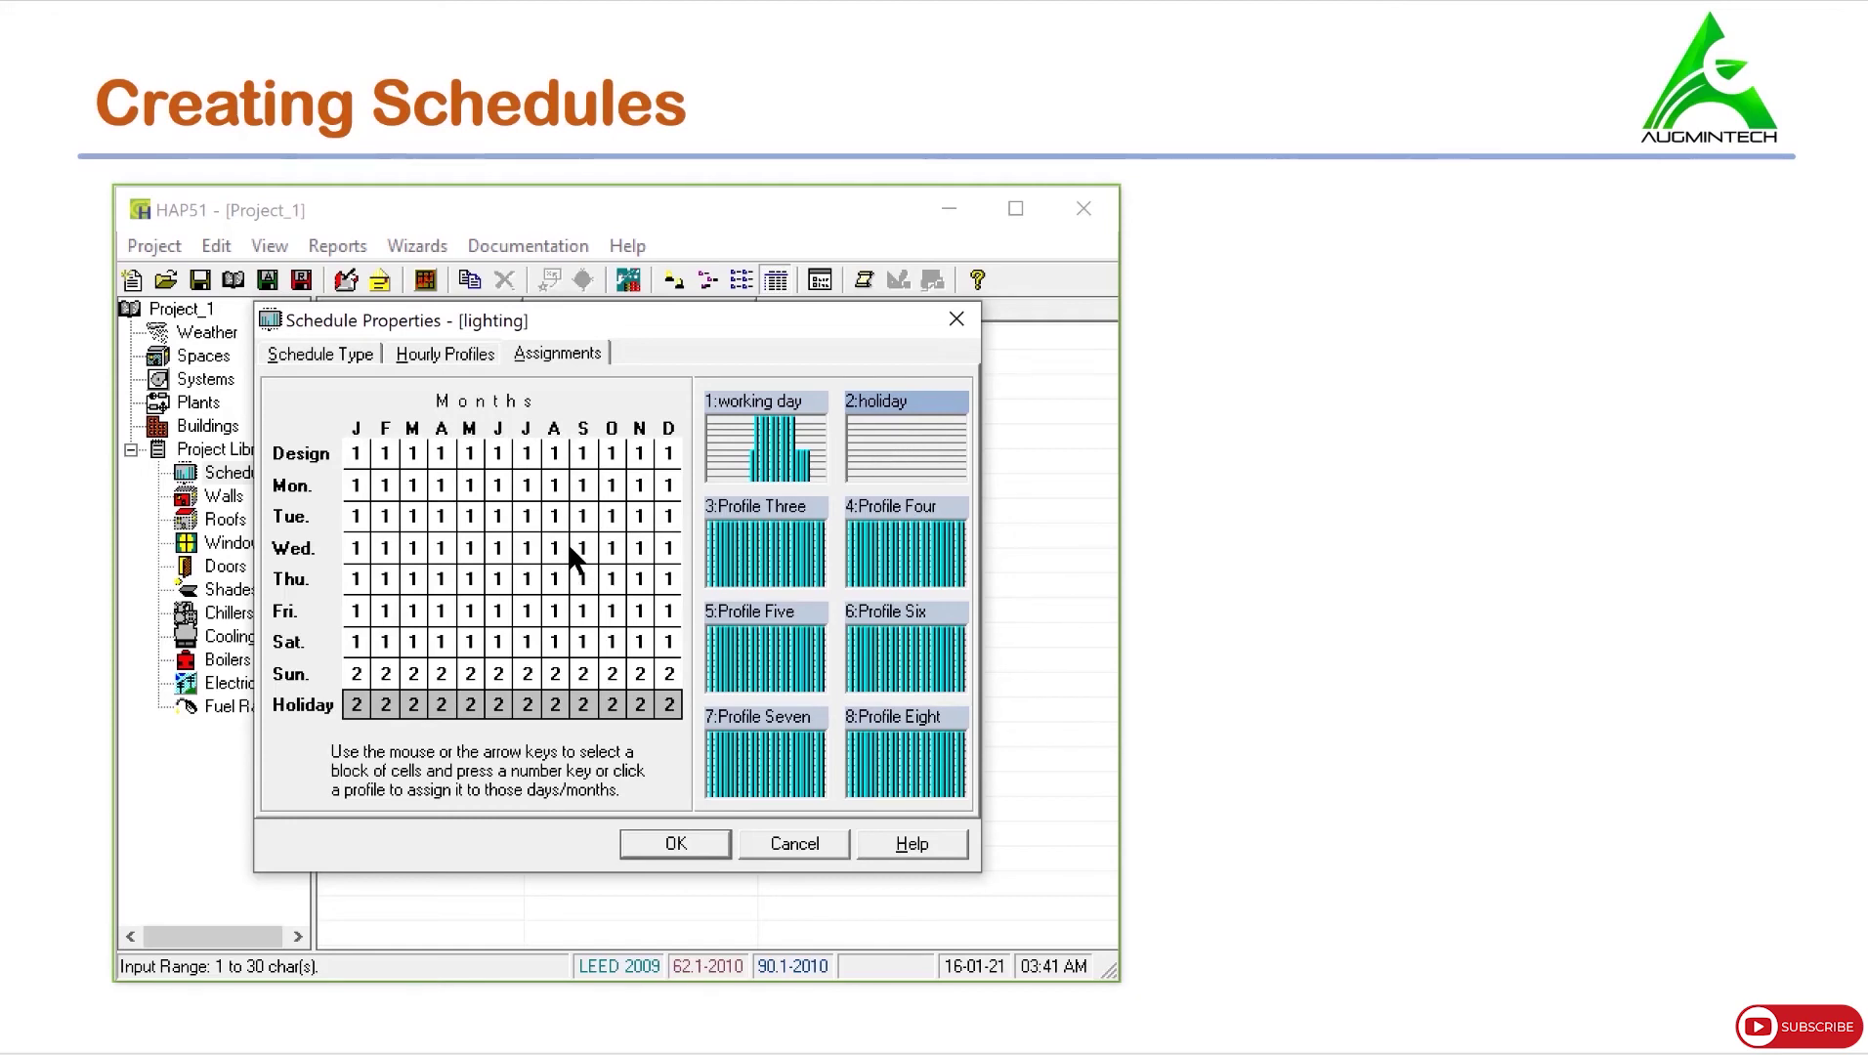
Save the lighting schedule and create a new Fan/Thermostat schedule, Sample Schedule.
{"action": "left_click", "coordinate": [674, 844]}
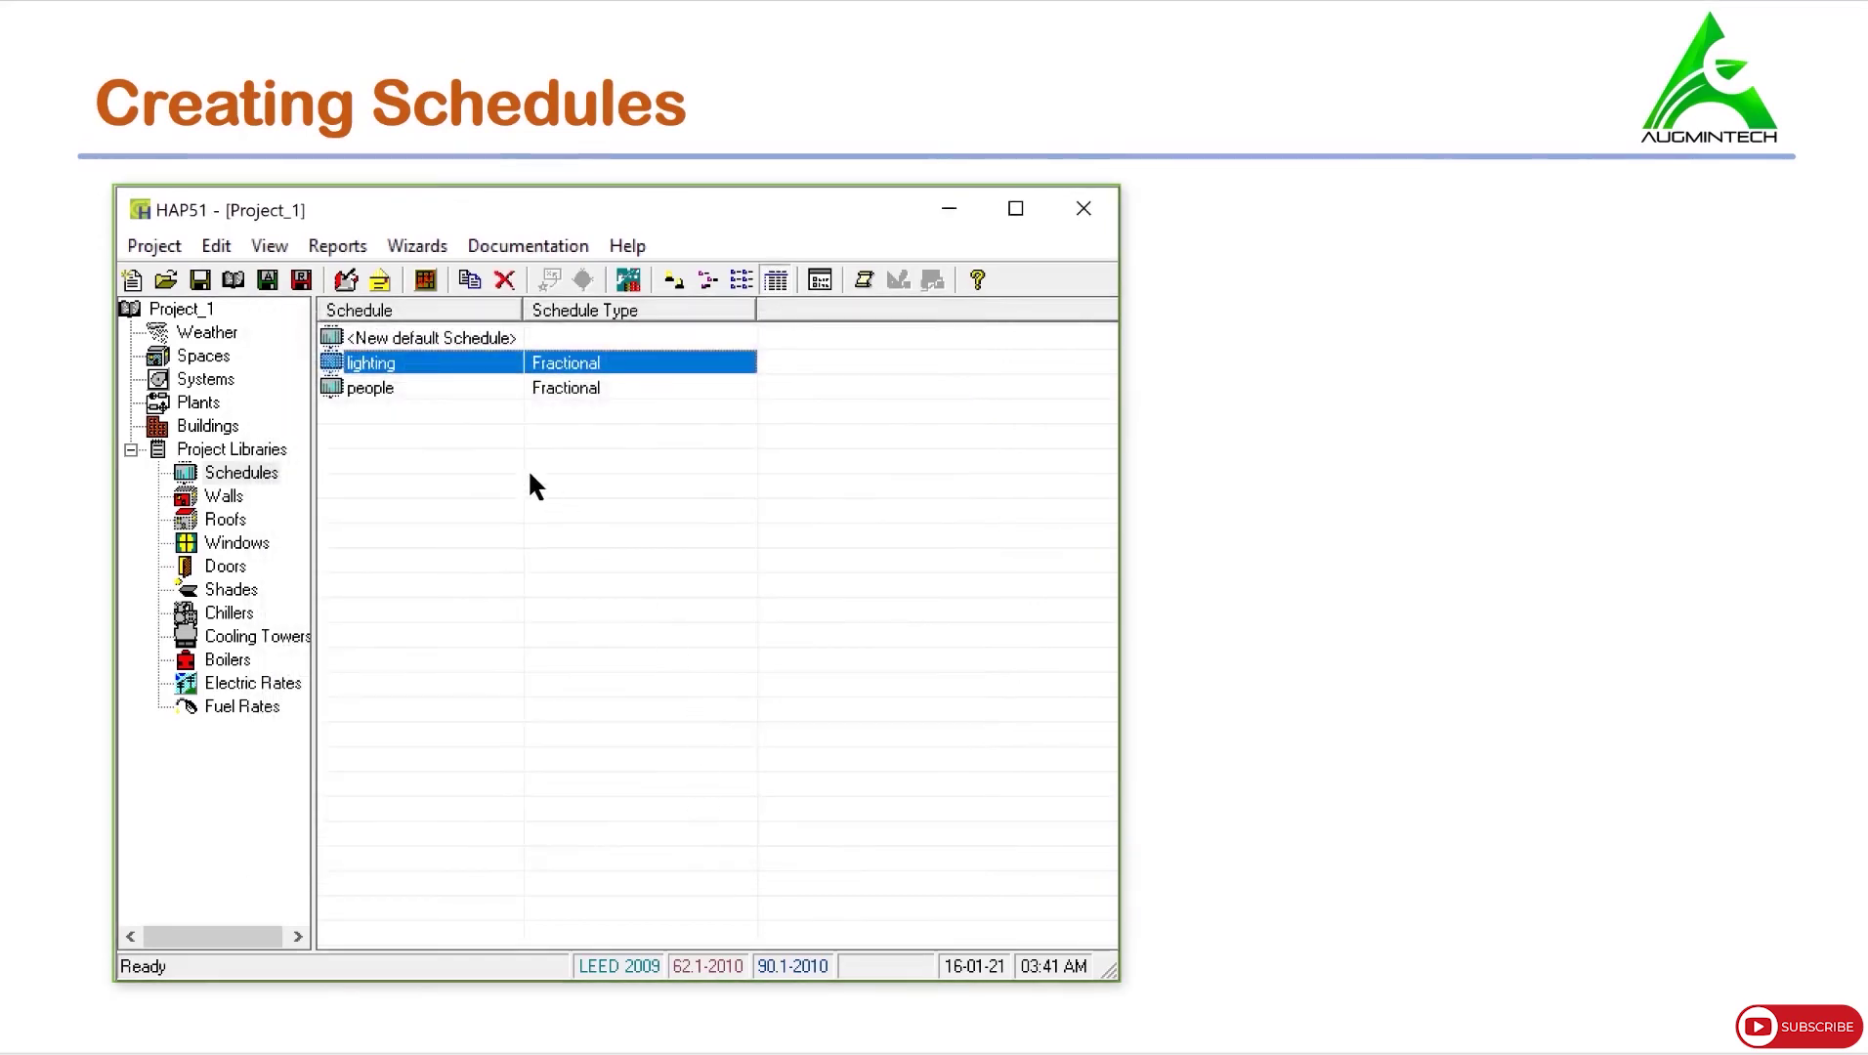
{"action": "double_click", "coordinate": [460, 341]}
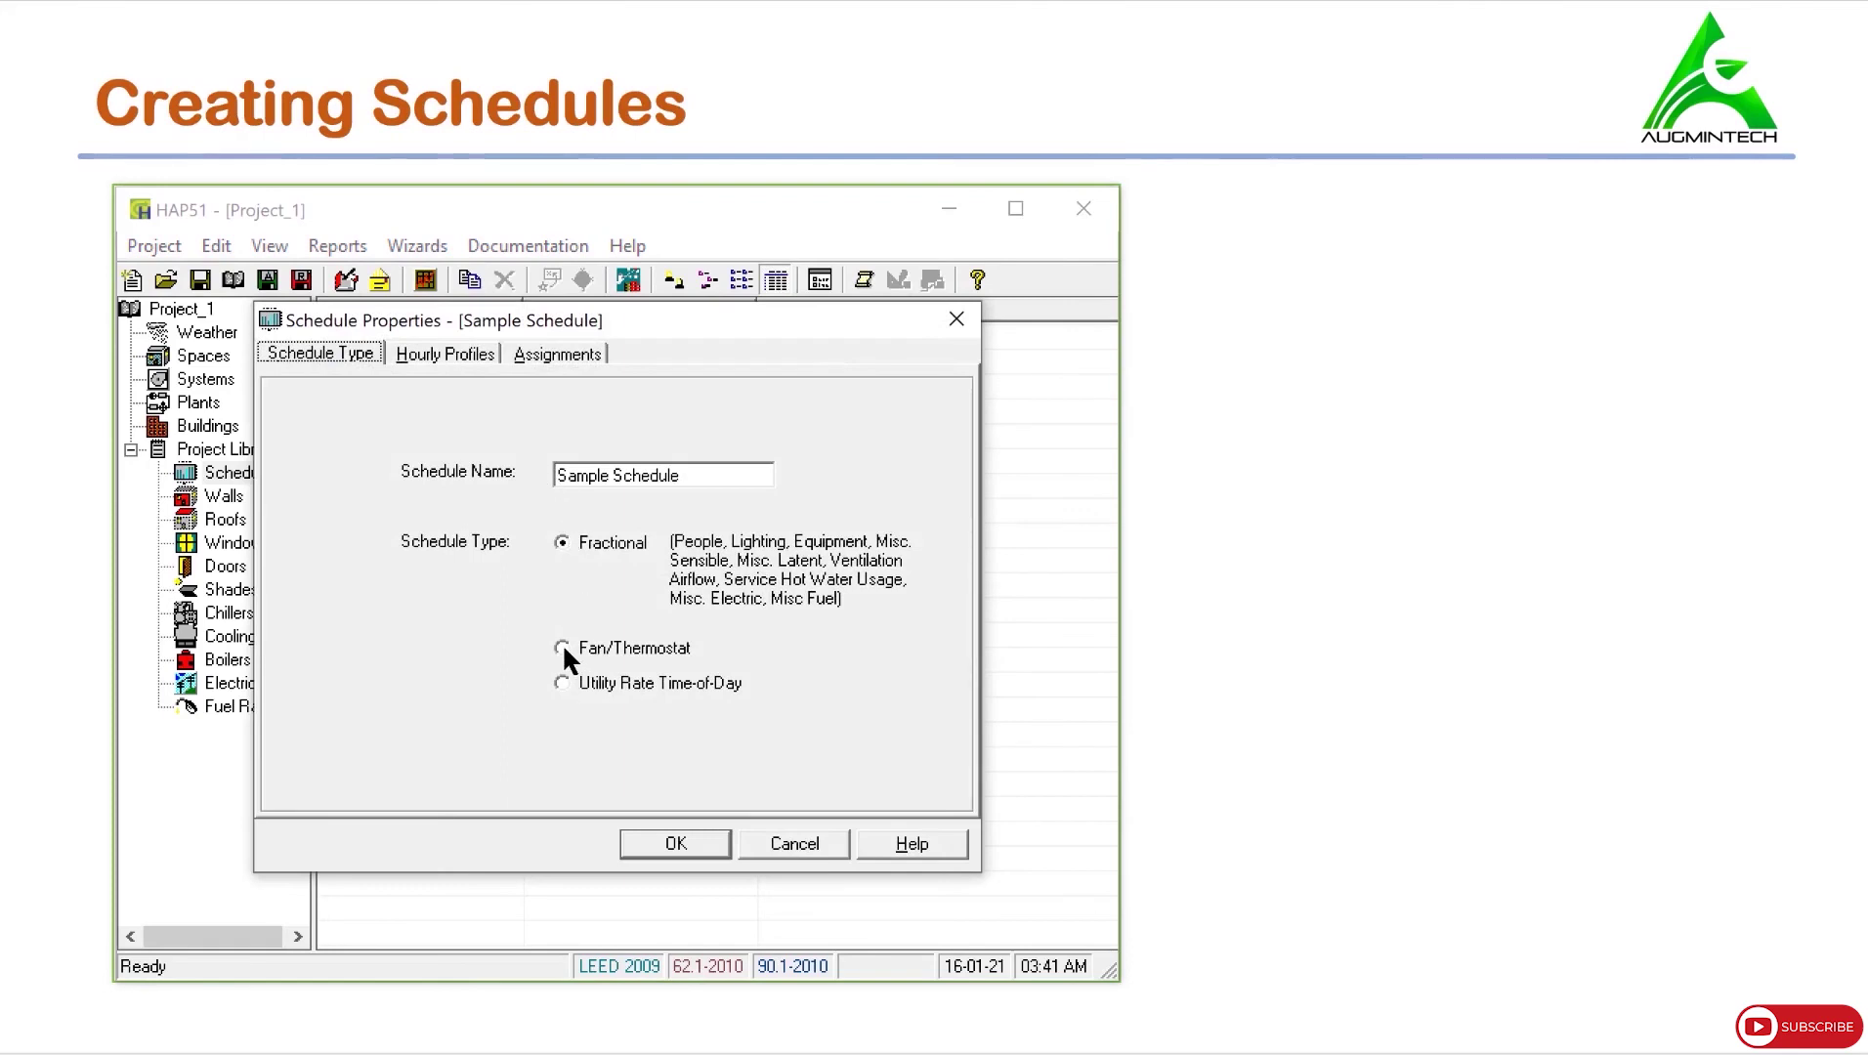
{"action": "left_click", "coordinate": [562, 649]}
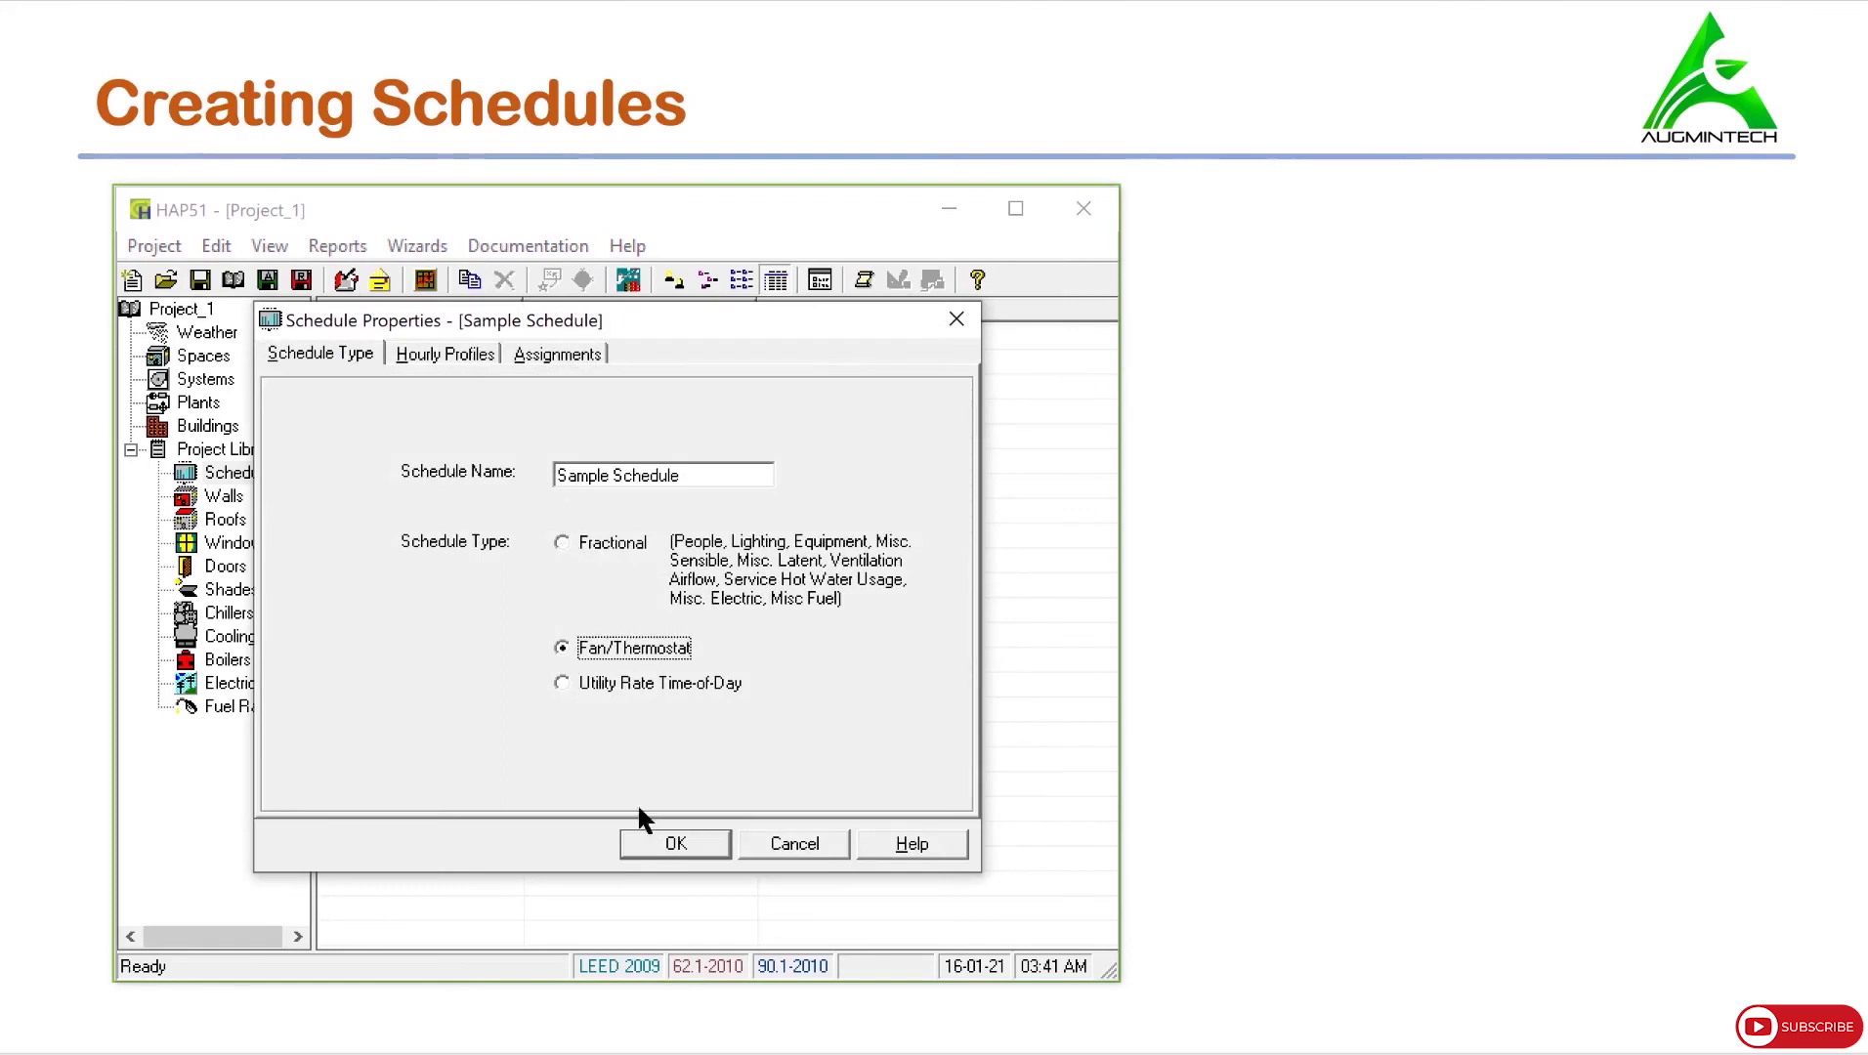
{"action": "left_click", "coordinate": [439, 354]}
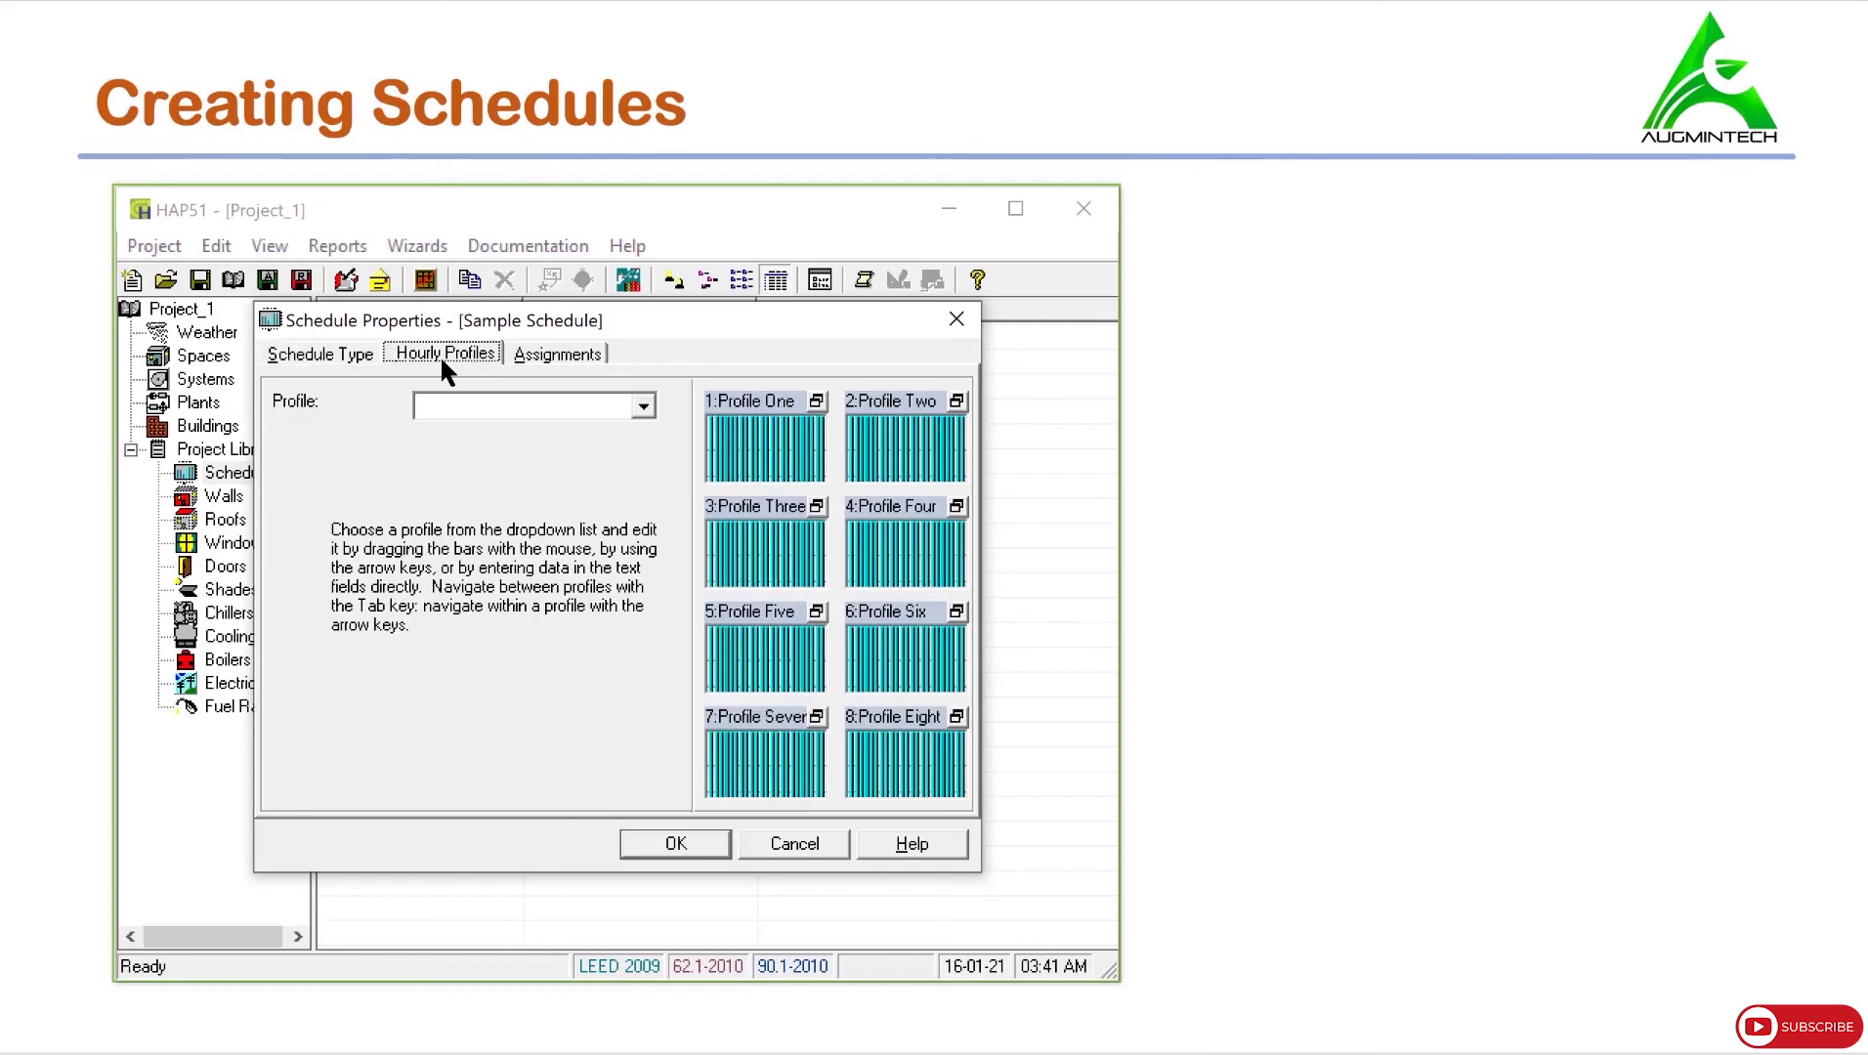
Rename the first Fan/Thermostat profile to 'working day' and open its chart full-size.
{"action": "left_click", "coordinate": [735, 445]}
{"action": "left_click", "coordinate": [590, 403]}
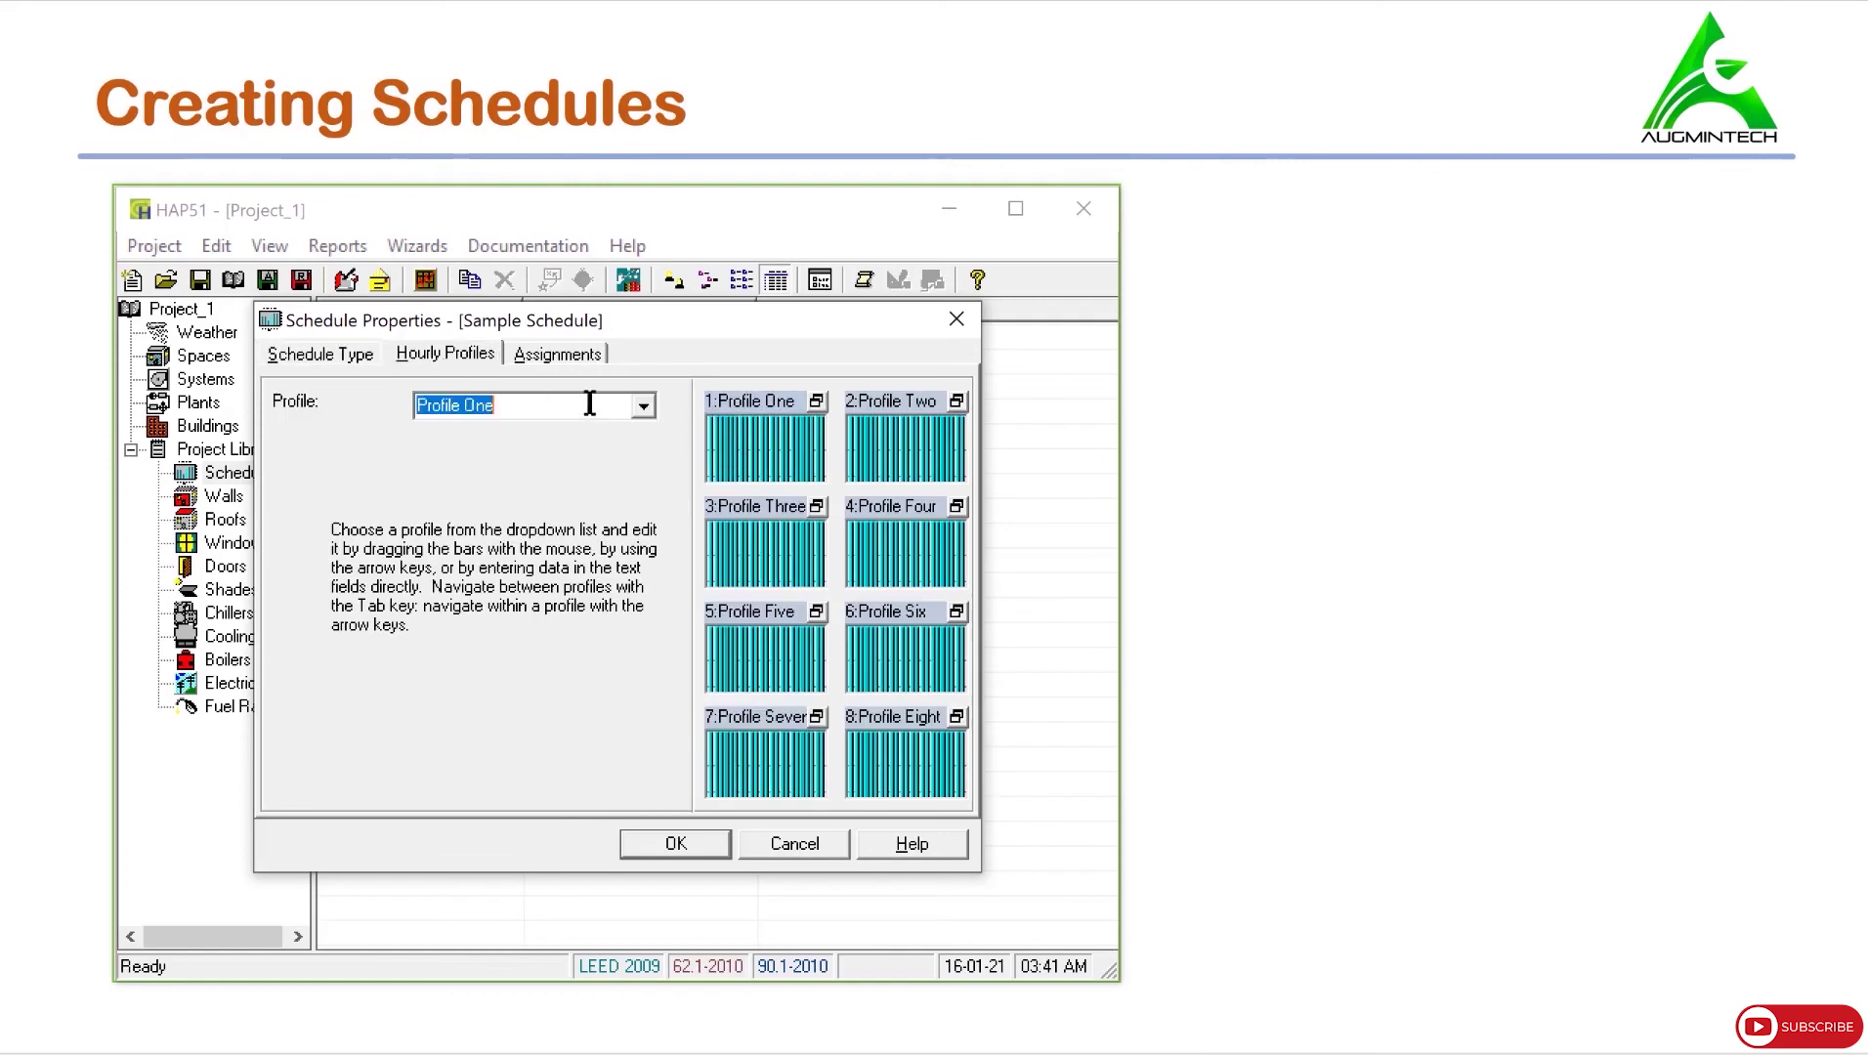
{"action": "type", "text": "working day"}
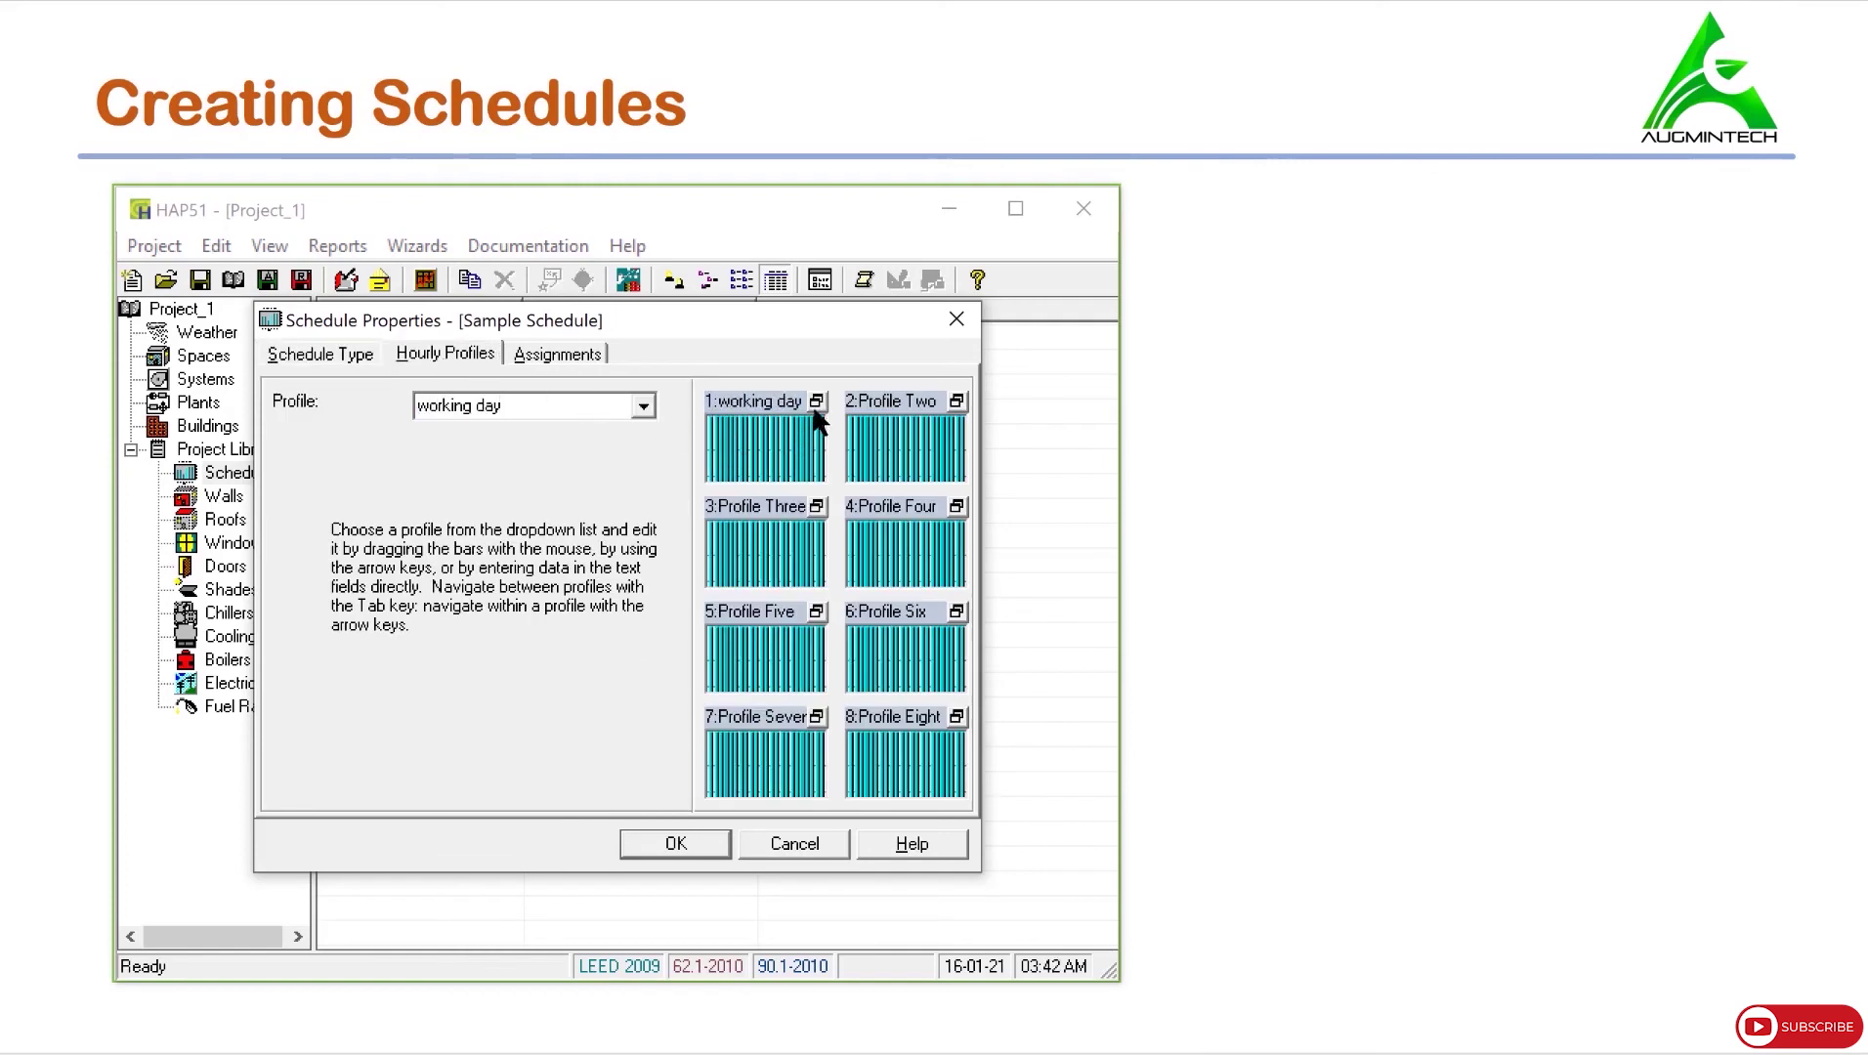
{"action": "left_click", "coordinate": [816, 402]}
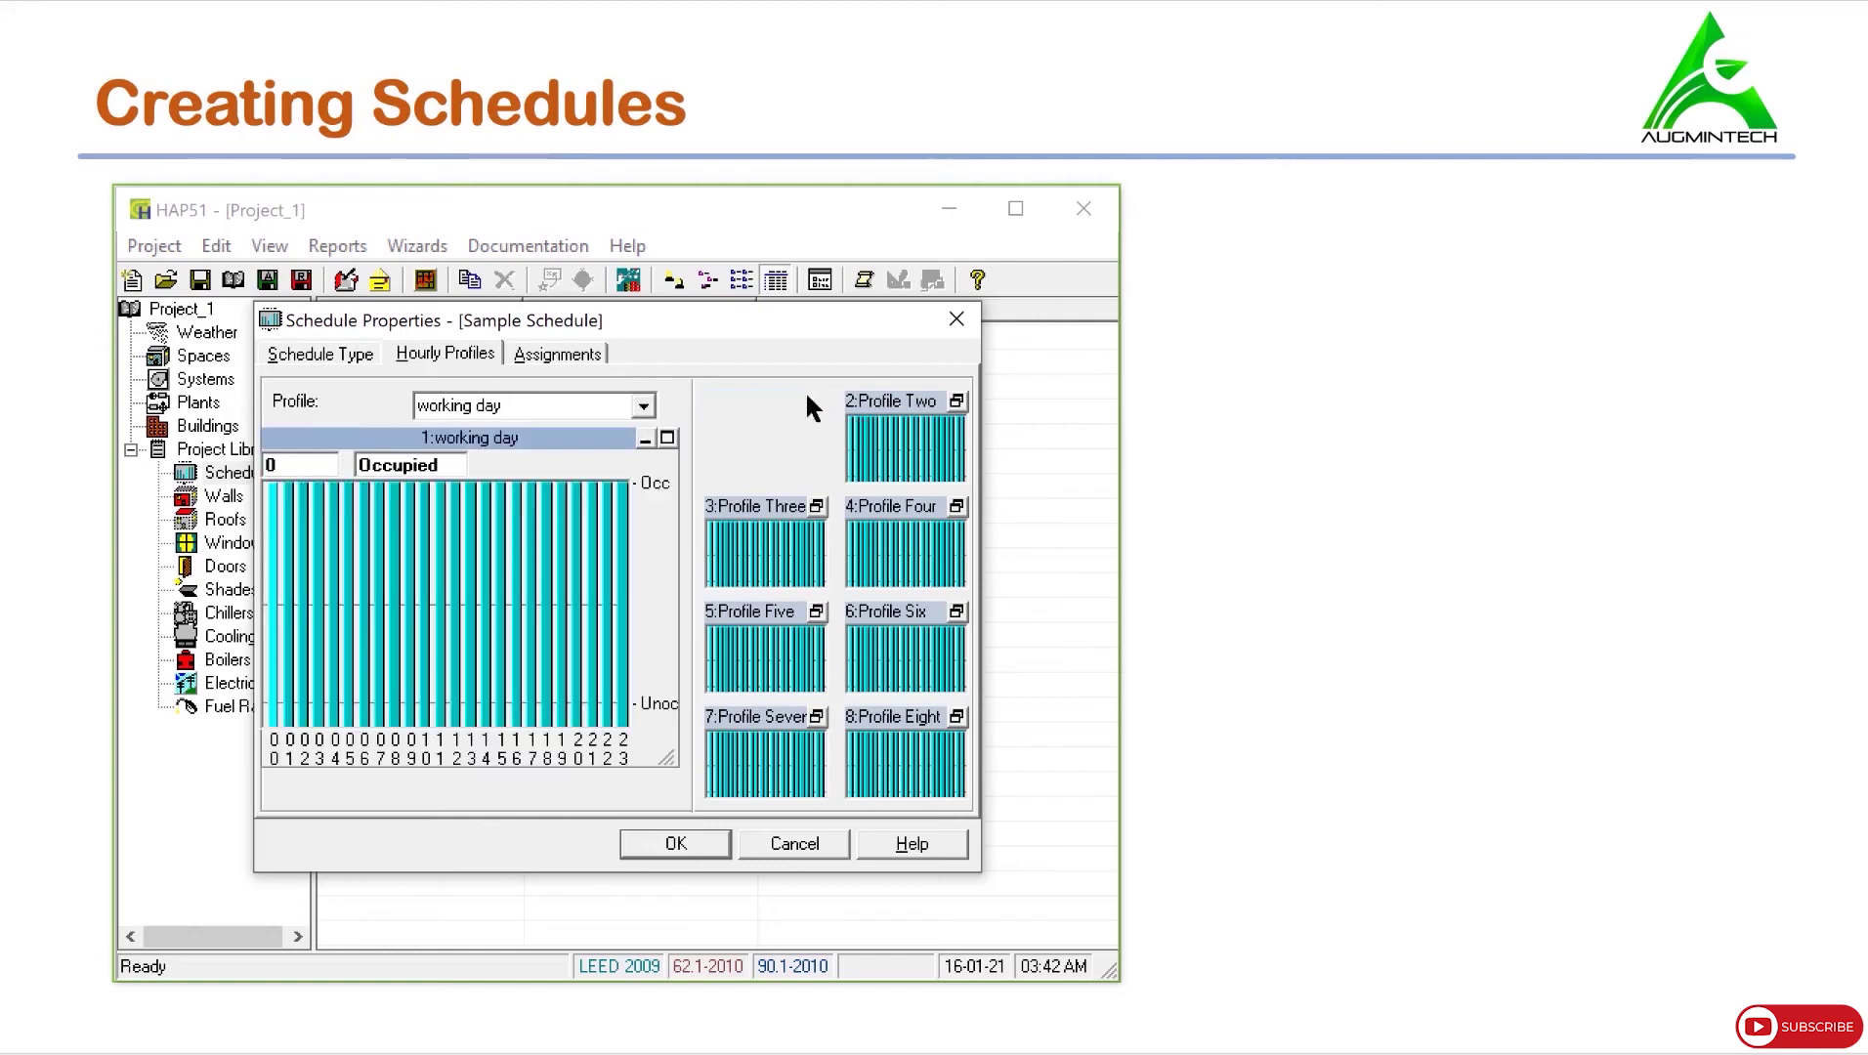
{"action": "left_click", "coordinate": [668, 436]}
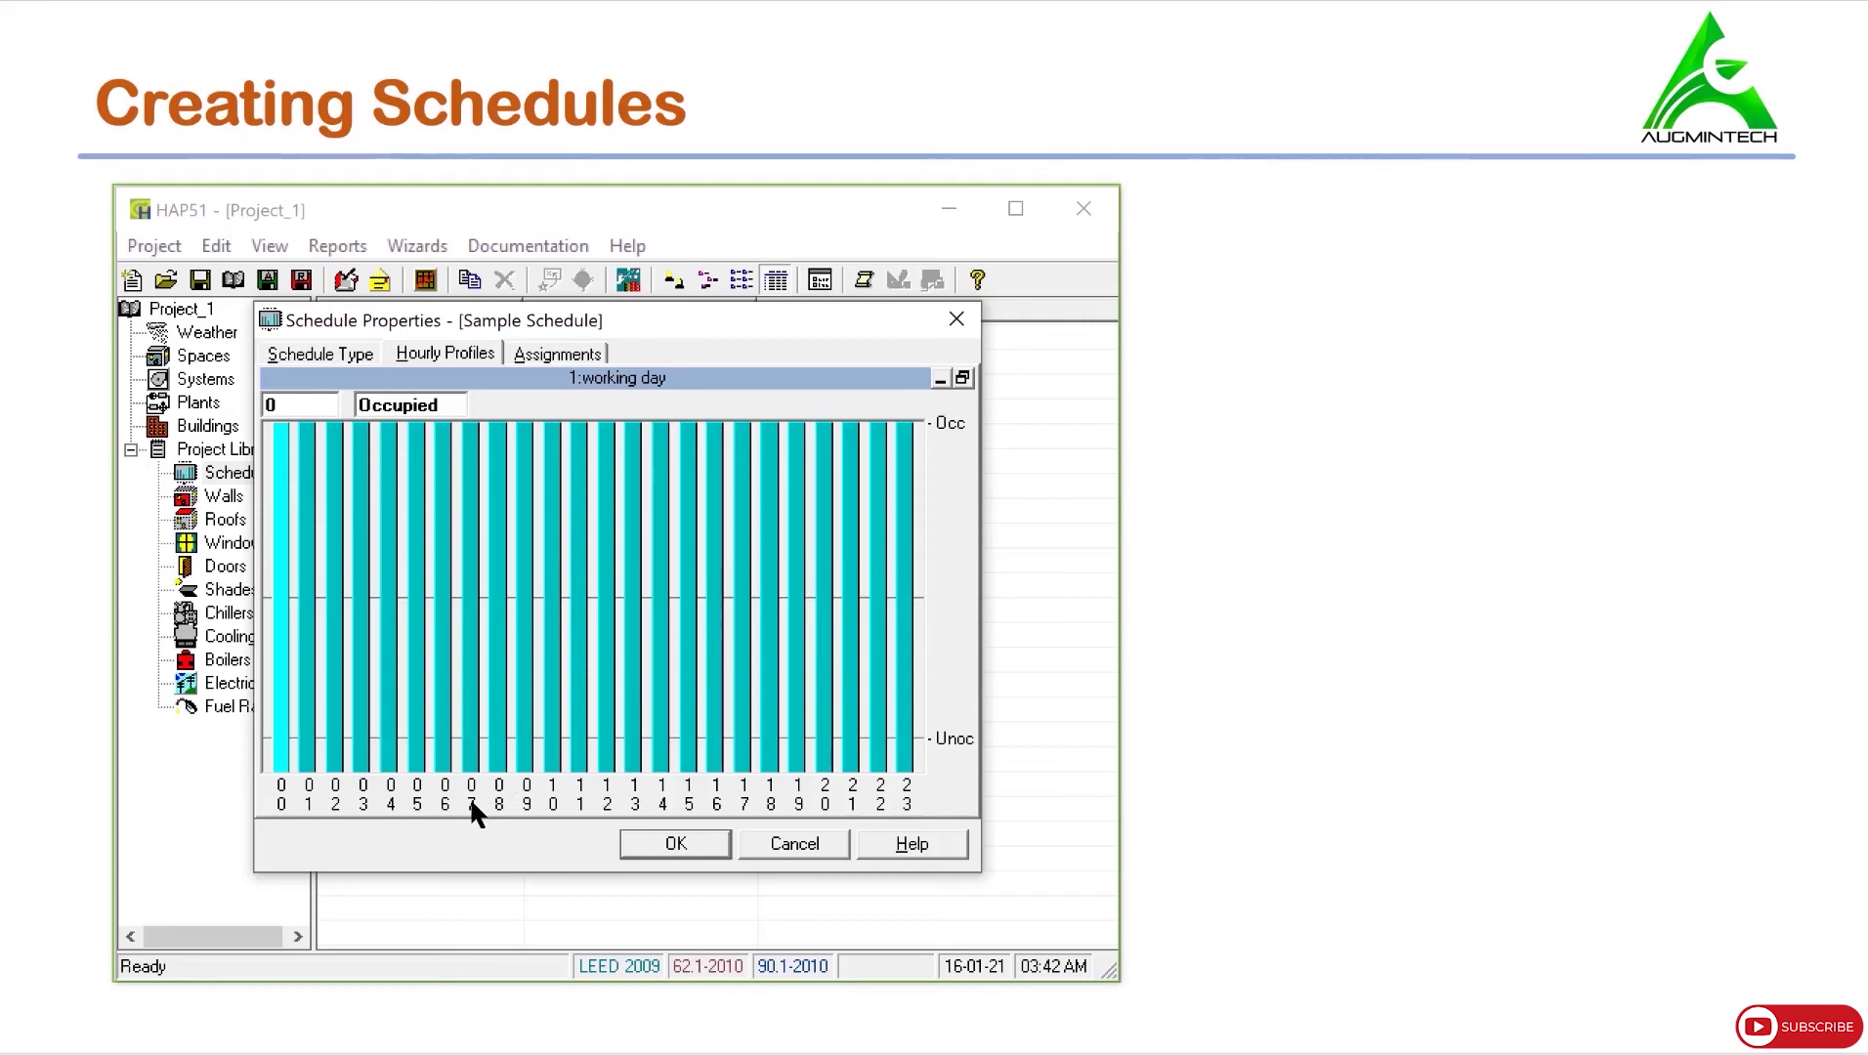
Make working day hours 0-7 and 20-23 Unoccupied and hours 8-19 Occupied, then restore the chart.
{"action": "left_click", "coordinate": [308, 411]}
{"action": "type", "text": "-7"}
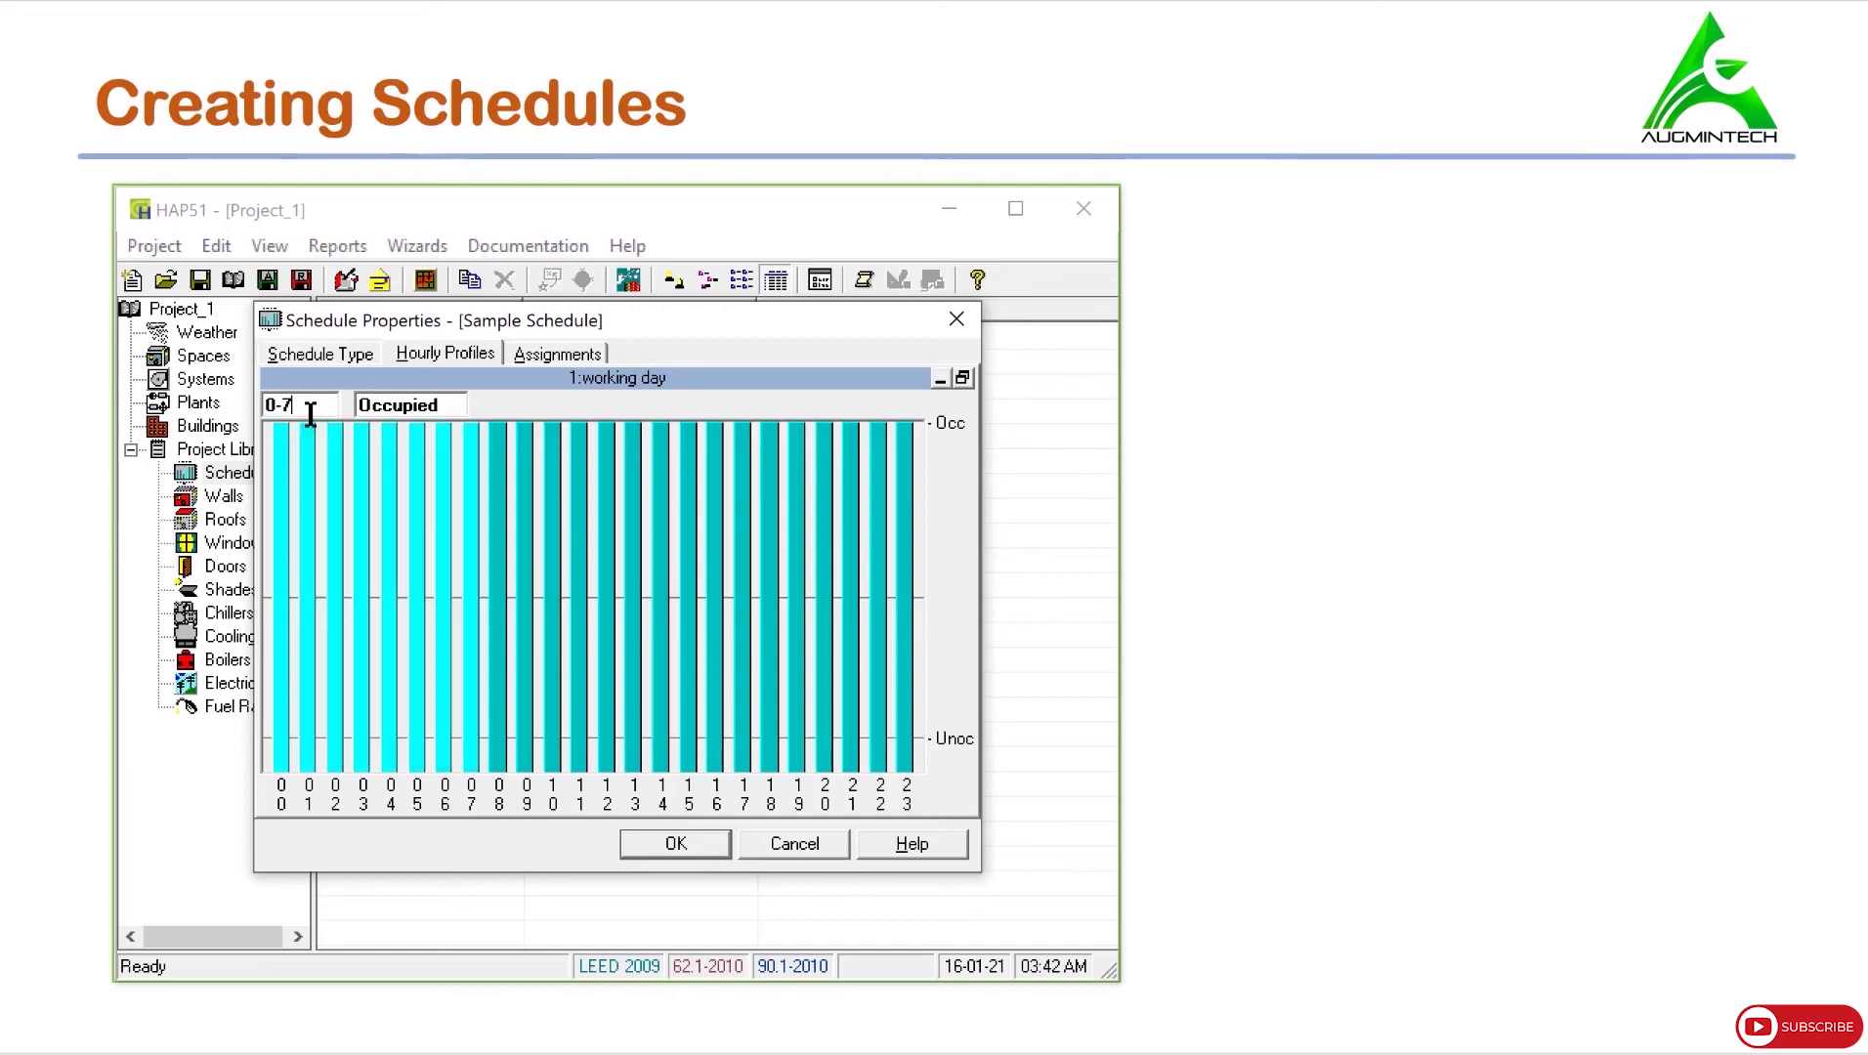
{"action": "left_click", "coordinate": [451, 405]}
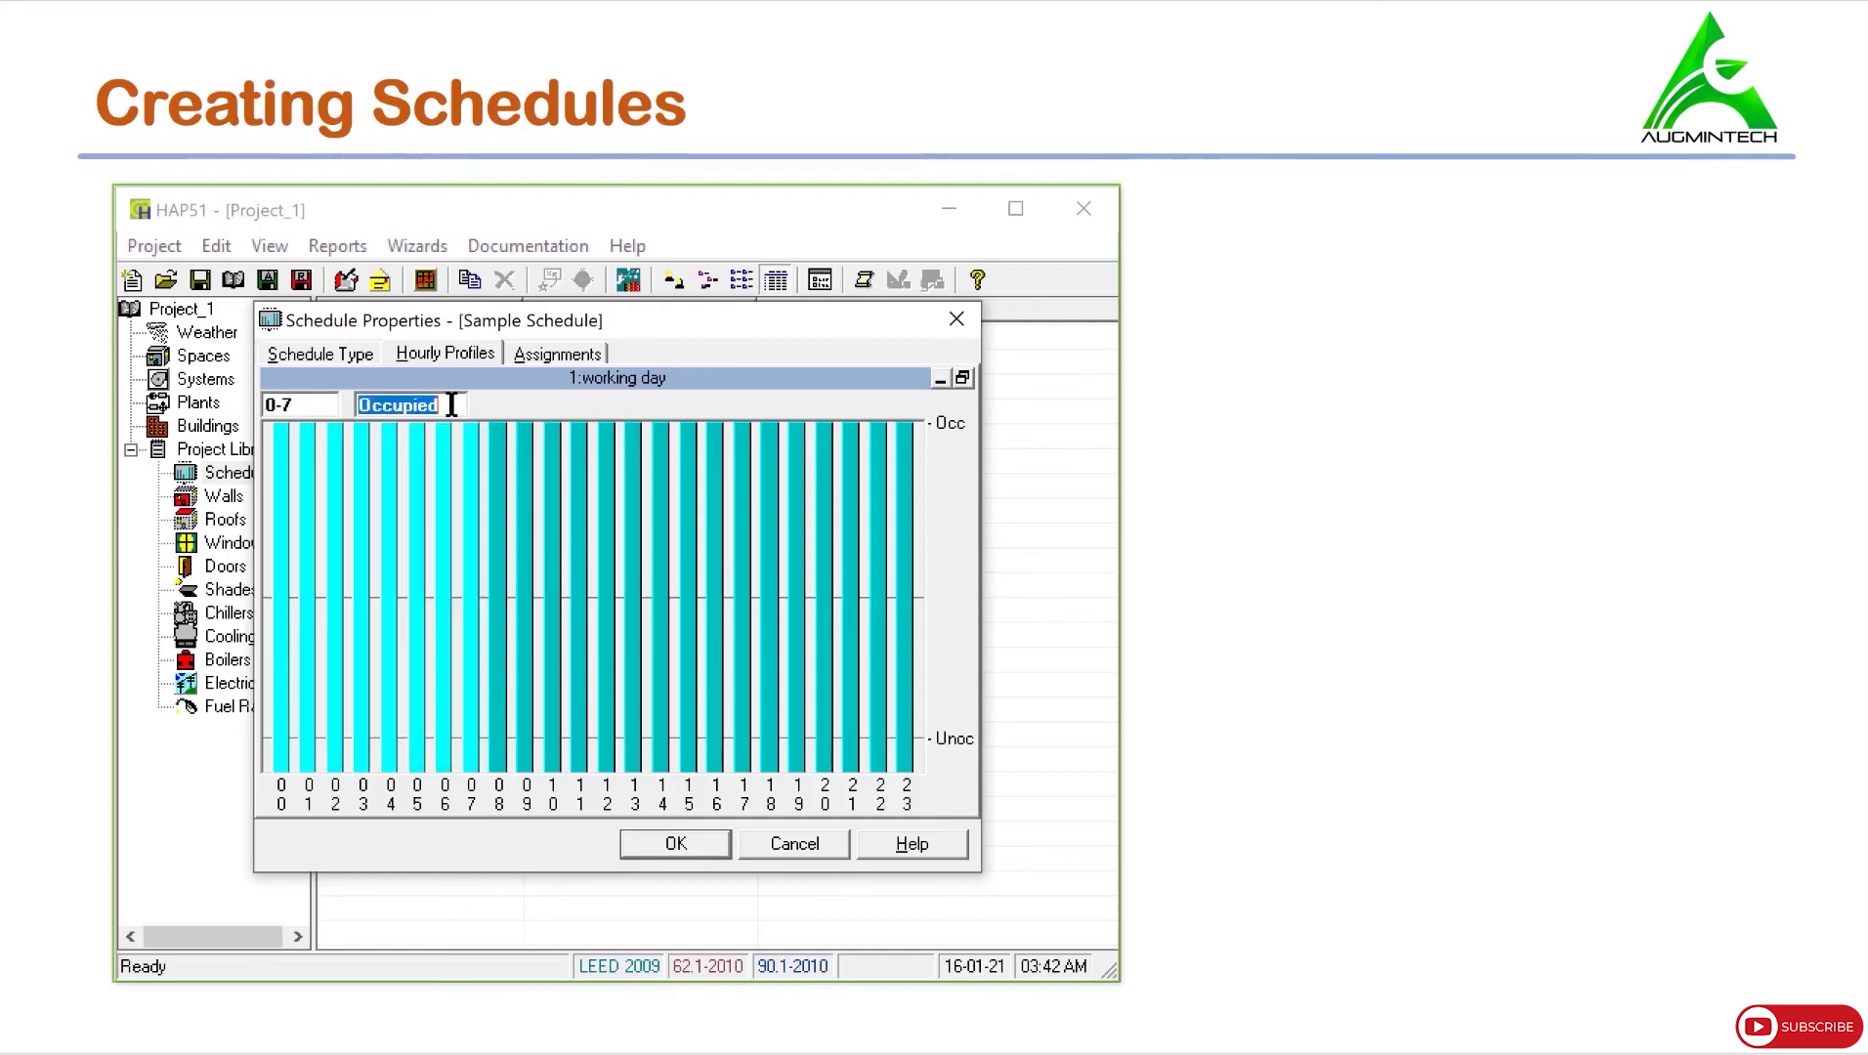
{"action": "key", "text": "Down"}
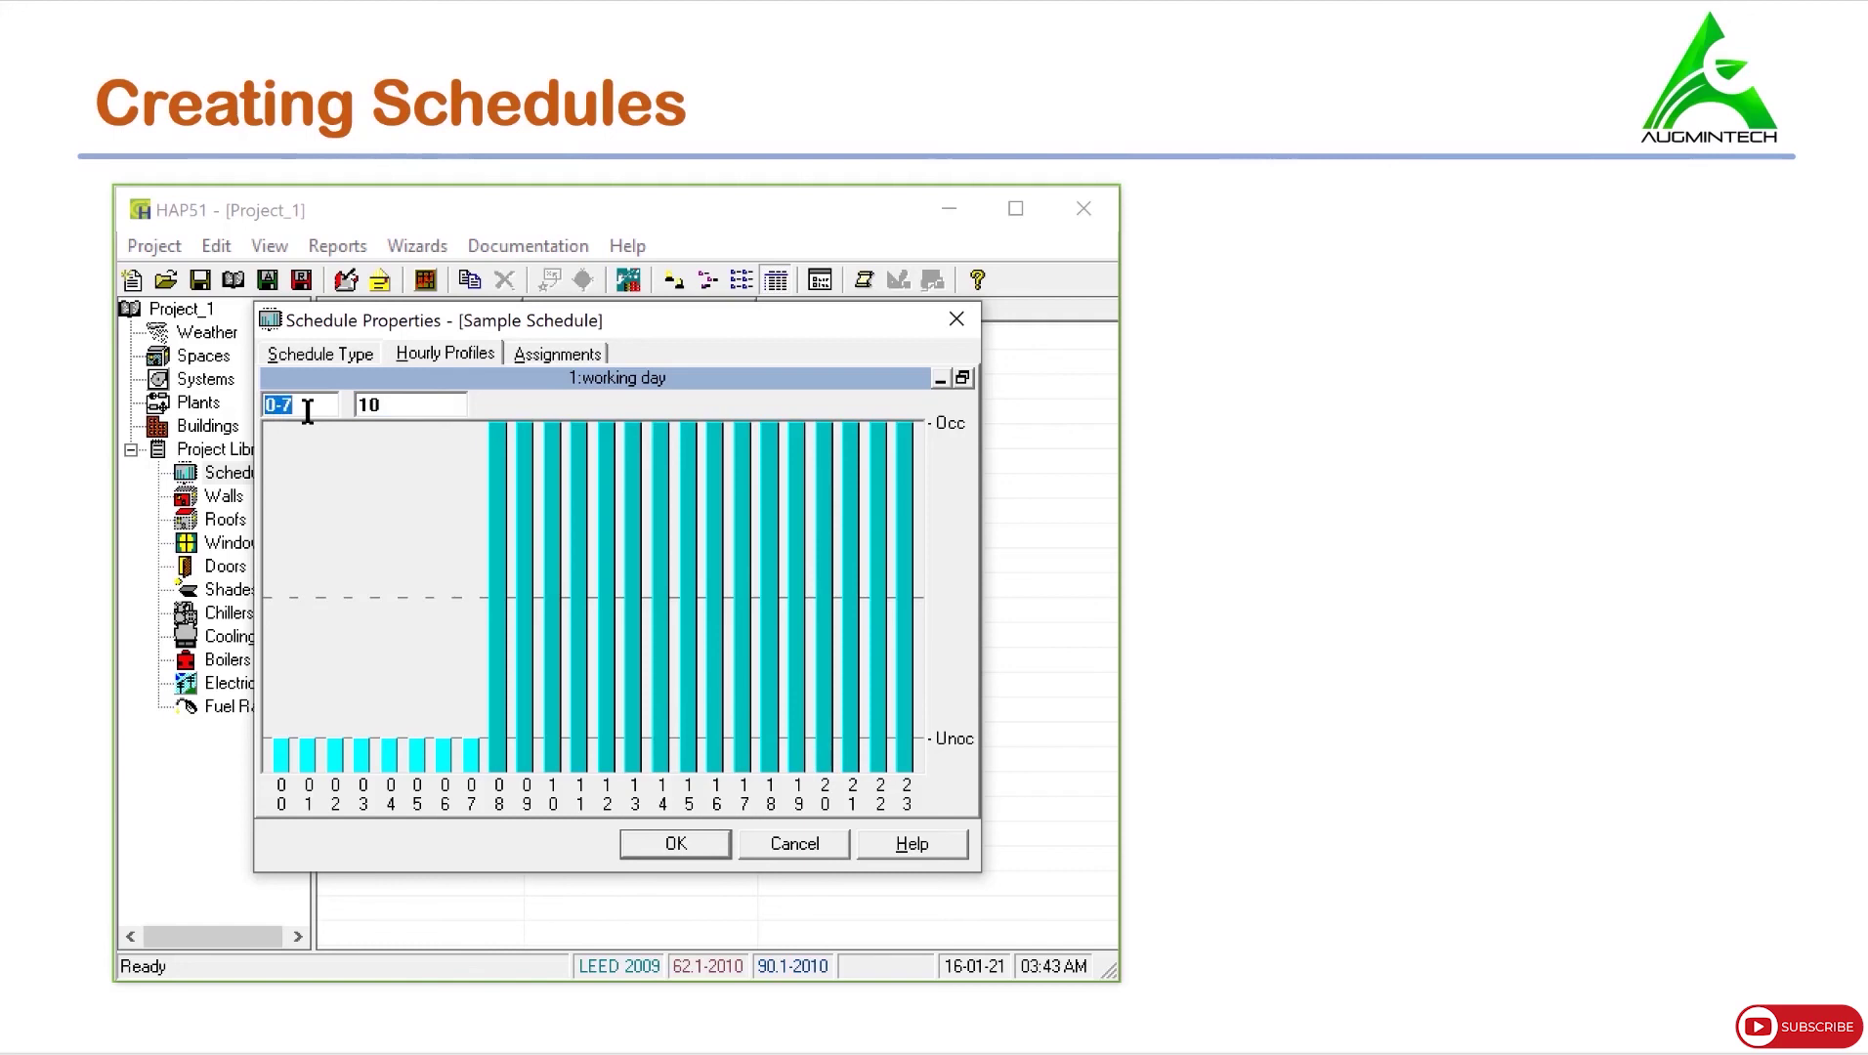
{"action": "type", "text": "8-19"}
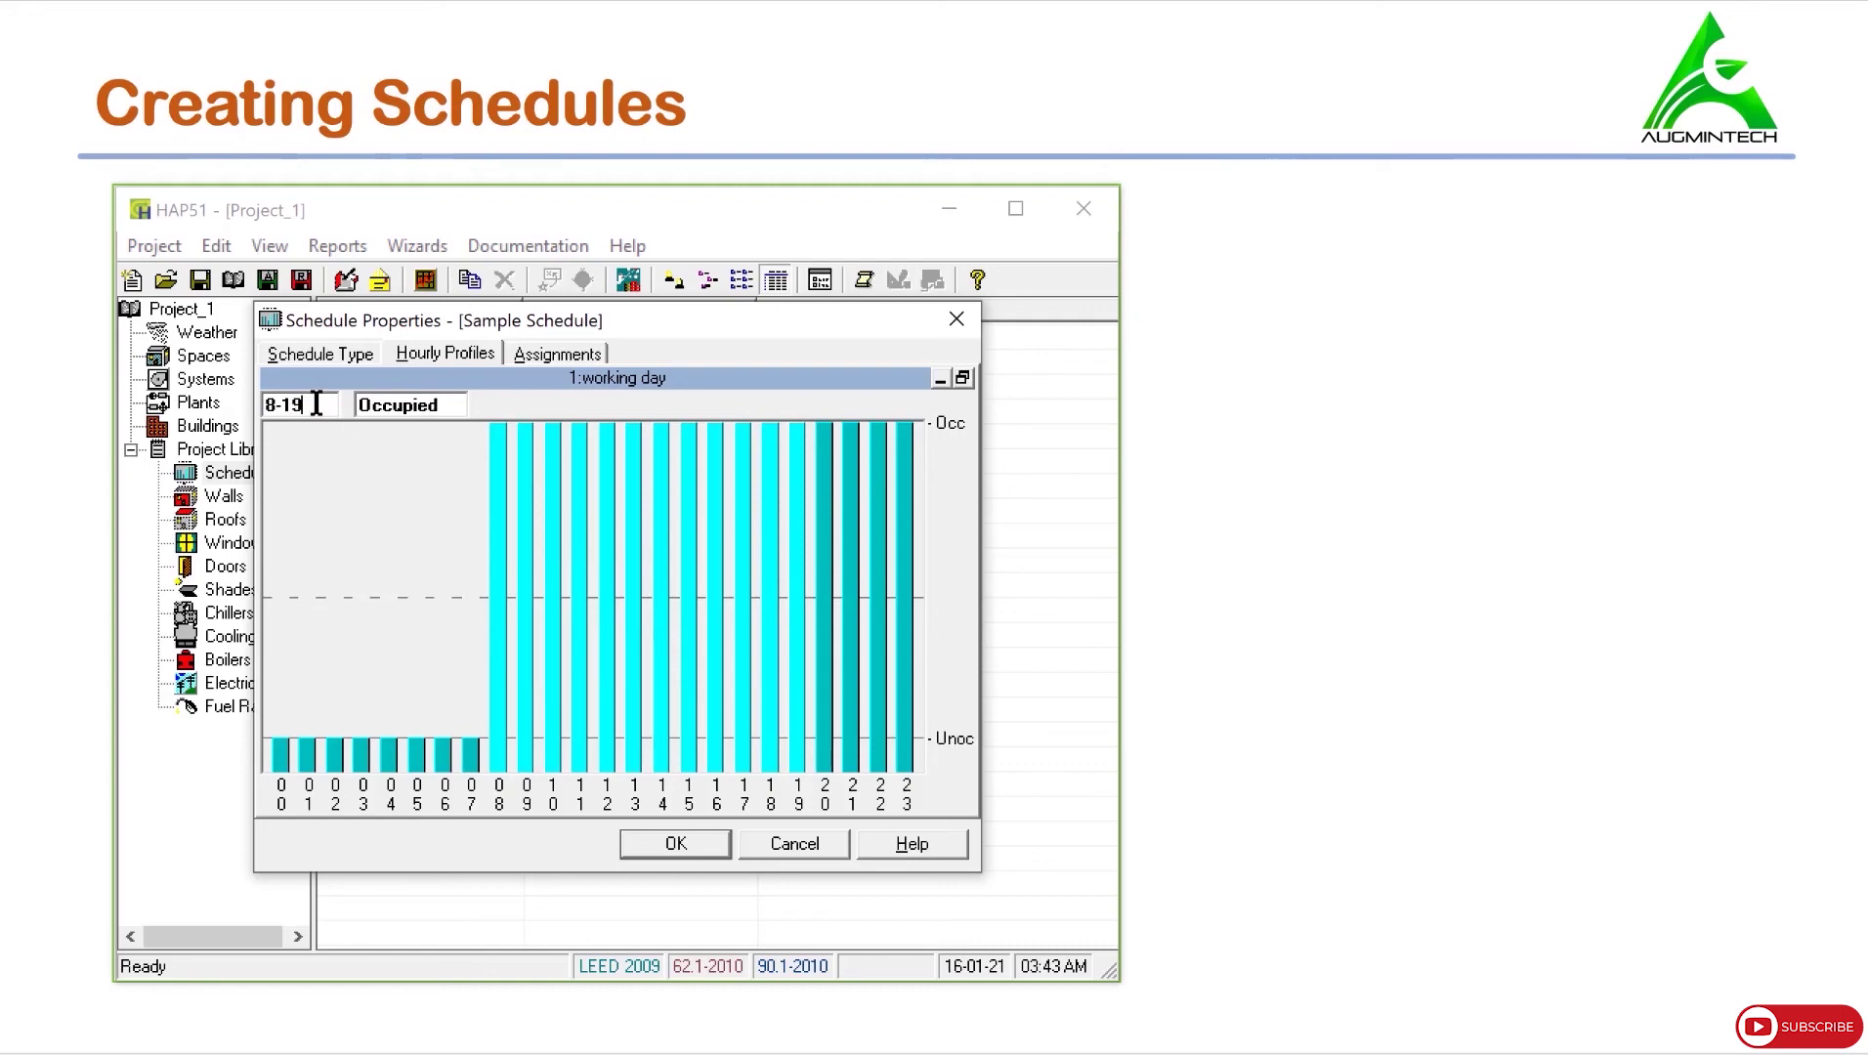
{"action": "left_click_drag", "start_coordinate": [316, 404], "coordinate": [226, 403]}
{"action": "type", "text": "20-23"}
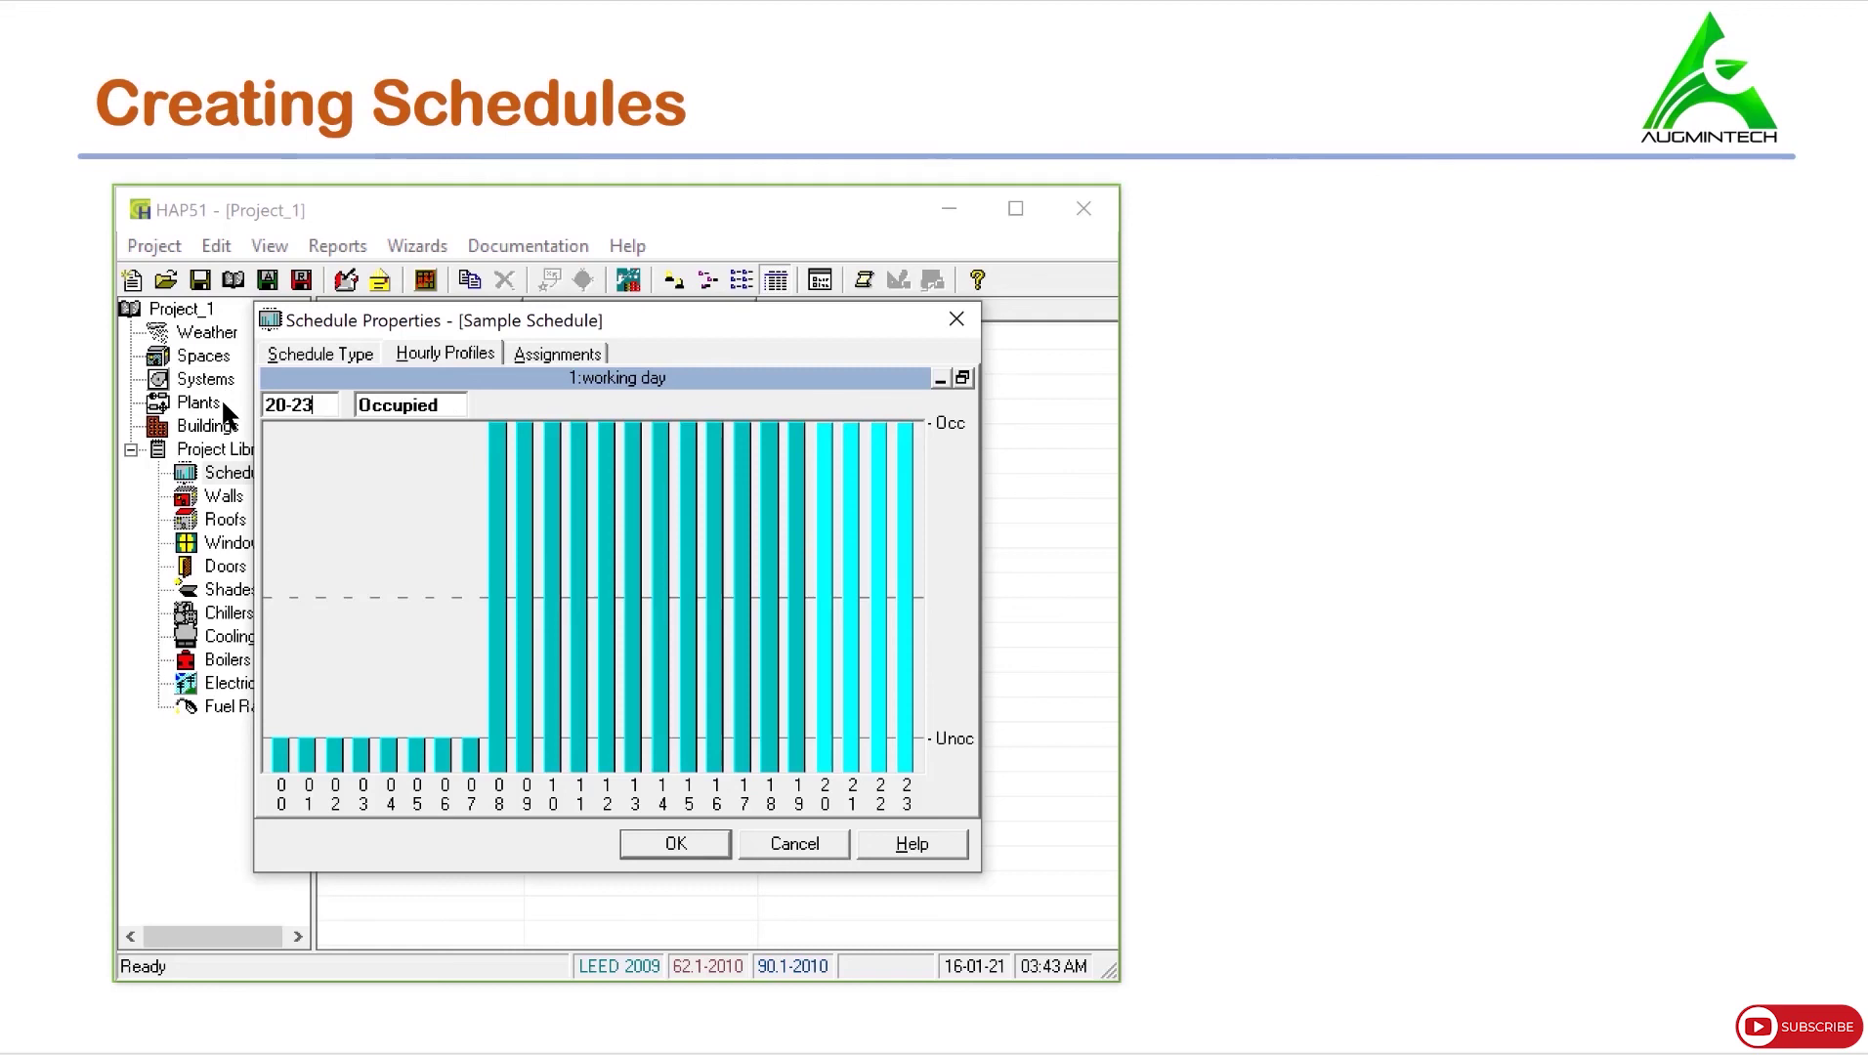
{"action": "double_click", "coordinate": [436, 408]}
{"action": "type", "text": "u"}
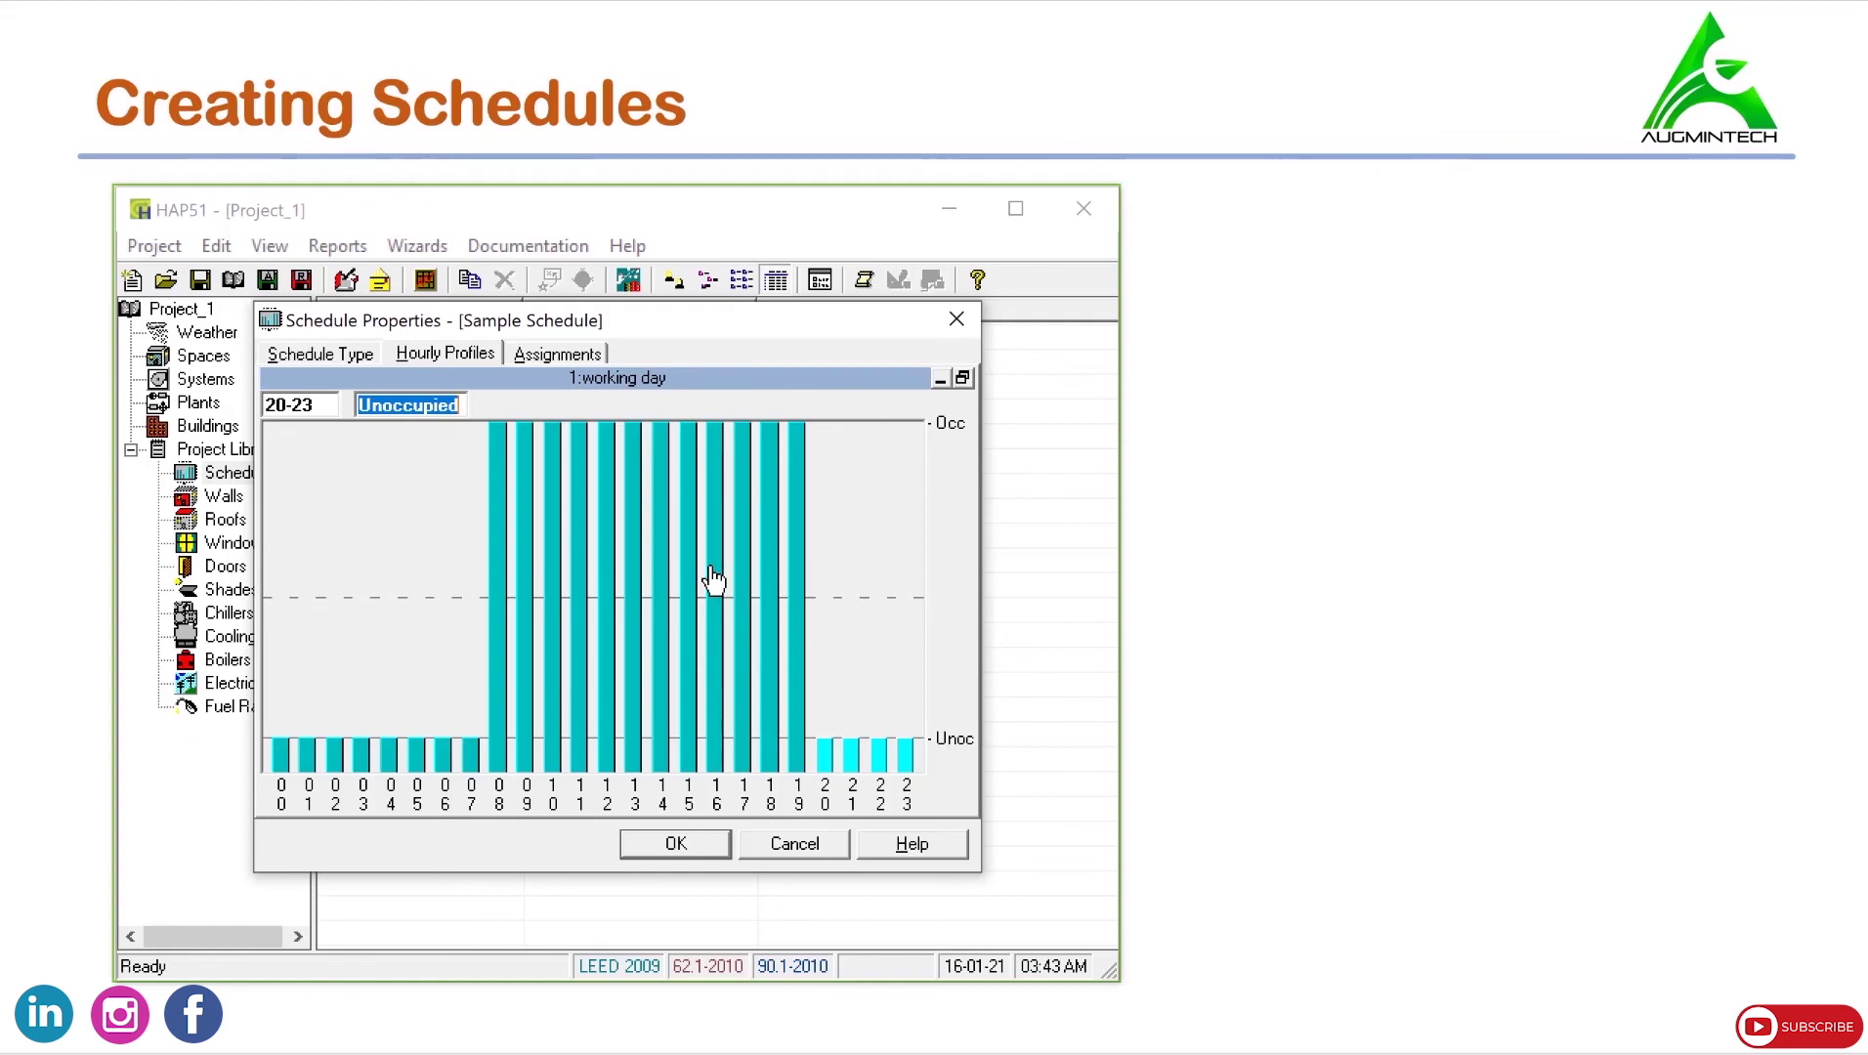
{"action": "left_click", "coordinate": [964, 381]}
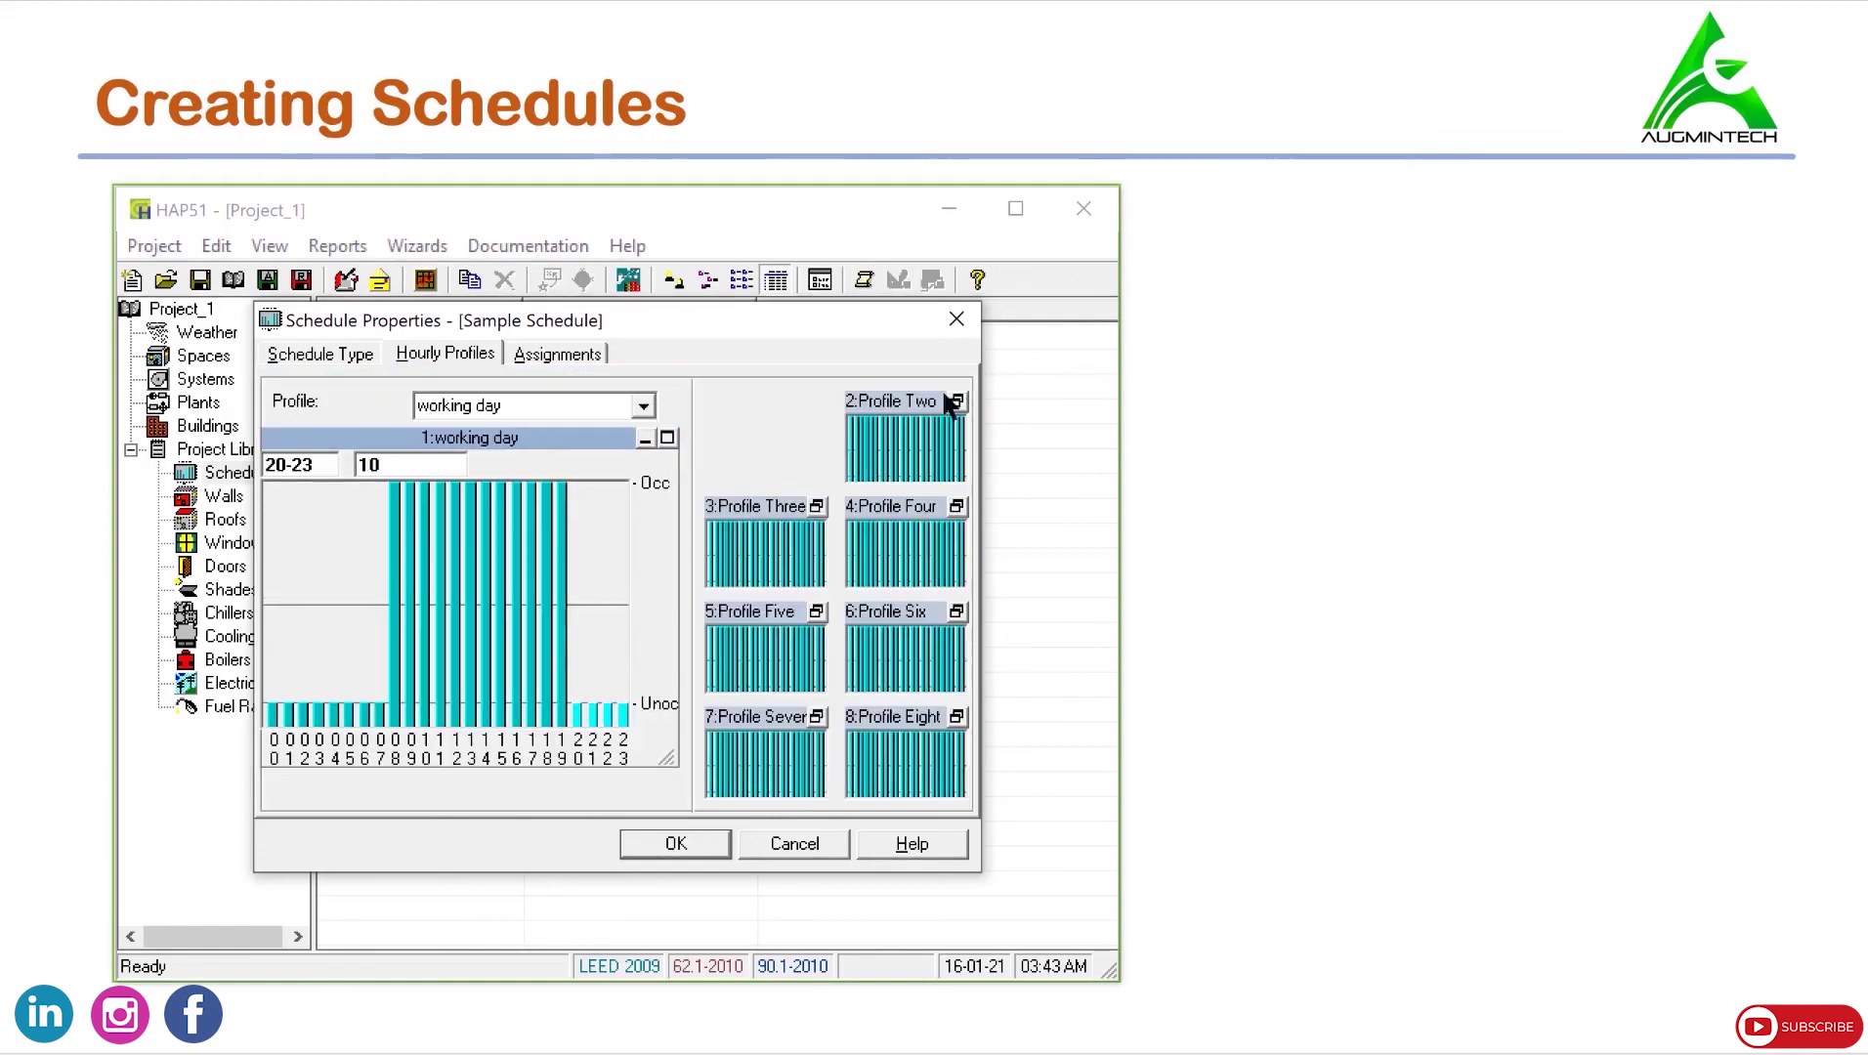
Rename the second Fan/Thermostat profile to 'holiday' and open its chart full-size.
{"action": "left_click", "coordinate": [646, 435]}
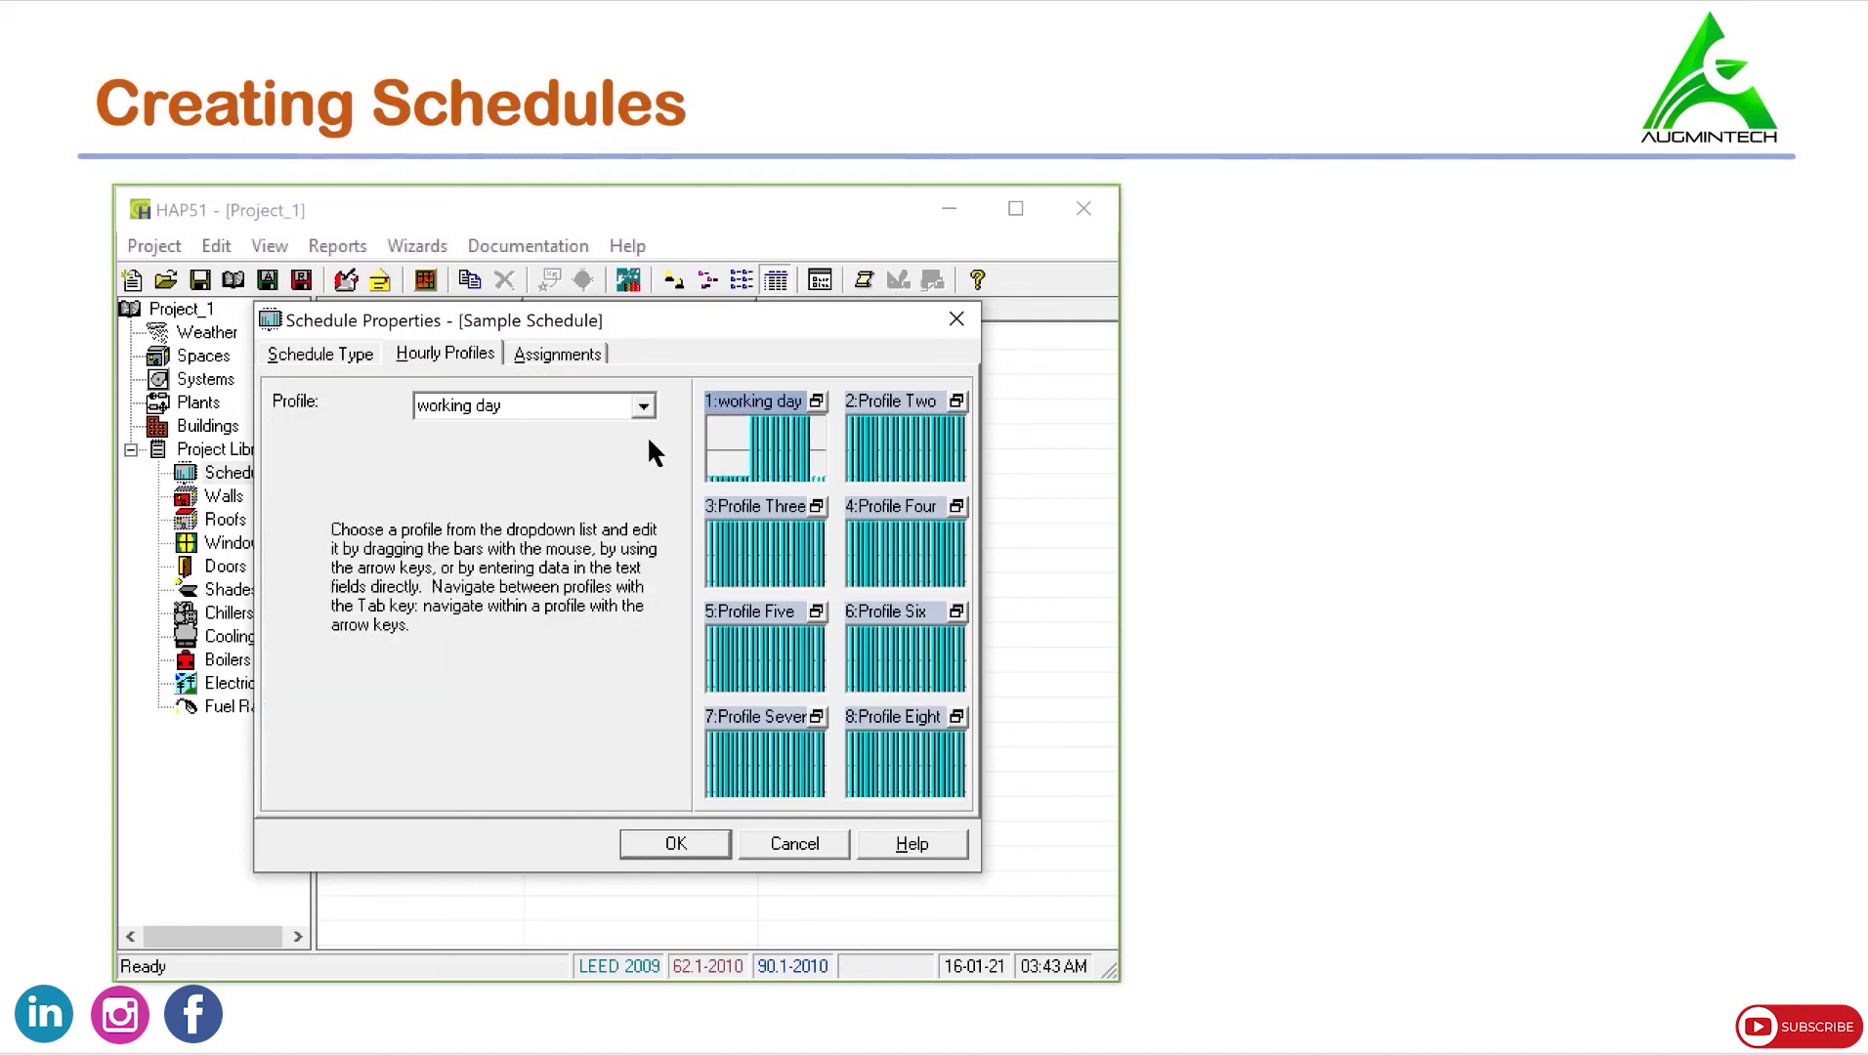
{"action": "left_click", "coordinate": [891, 452]}
{"action": "type", "text": "holiday"}
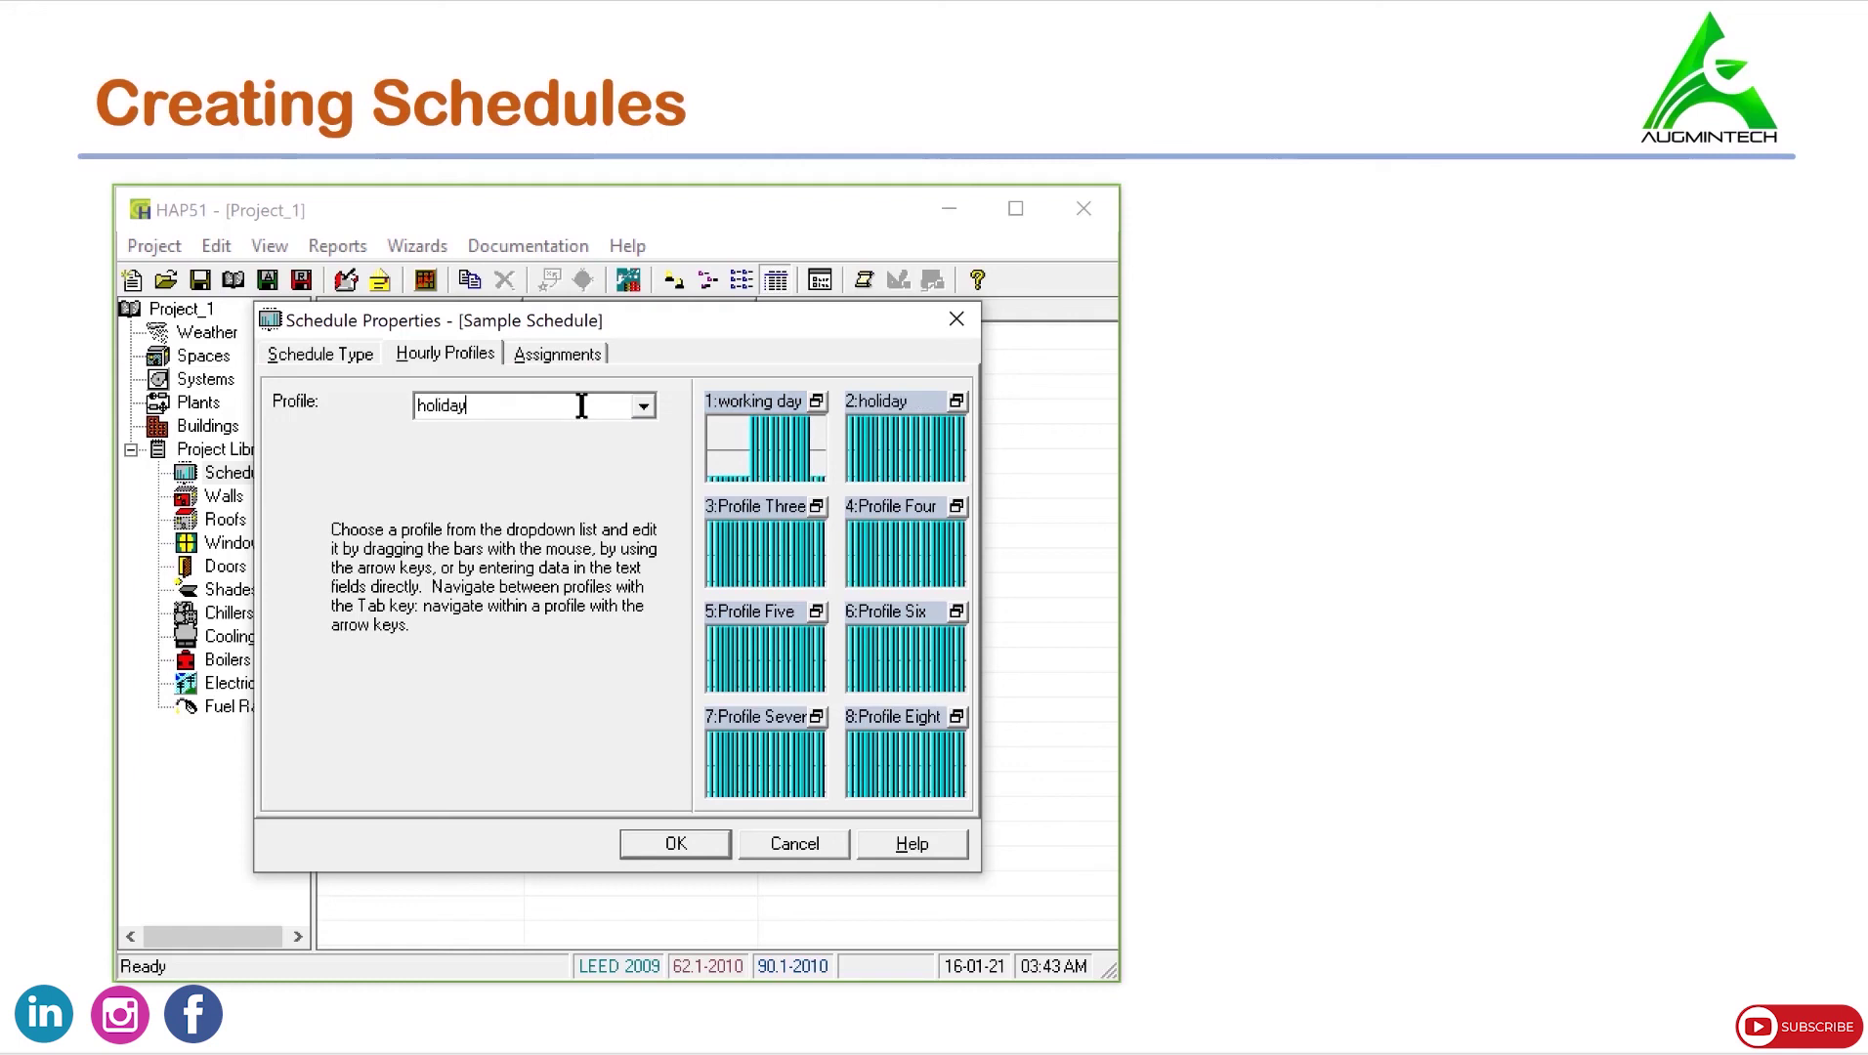
{"action": "double_click", "coordinate": [915, 461]}
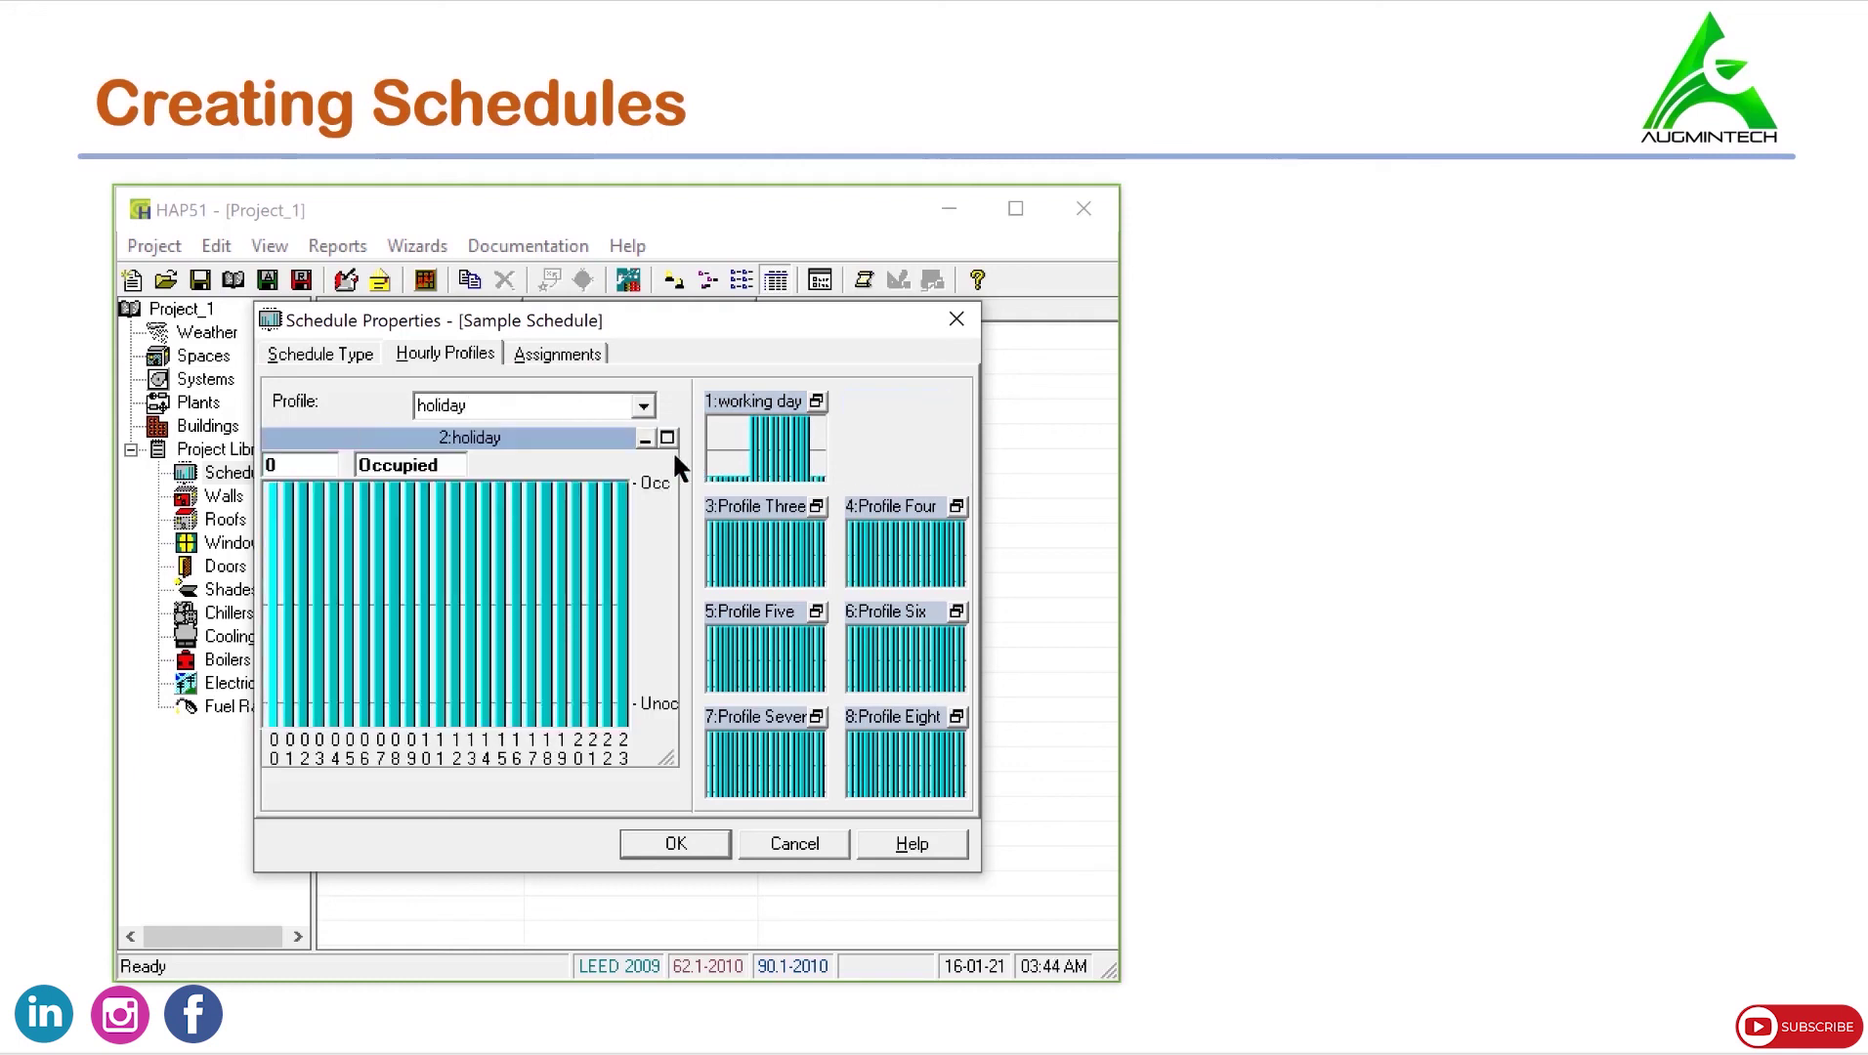
{"action": "left_click", "coordinate": [667, 439]}
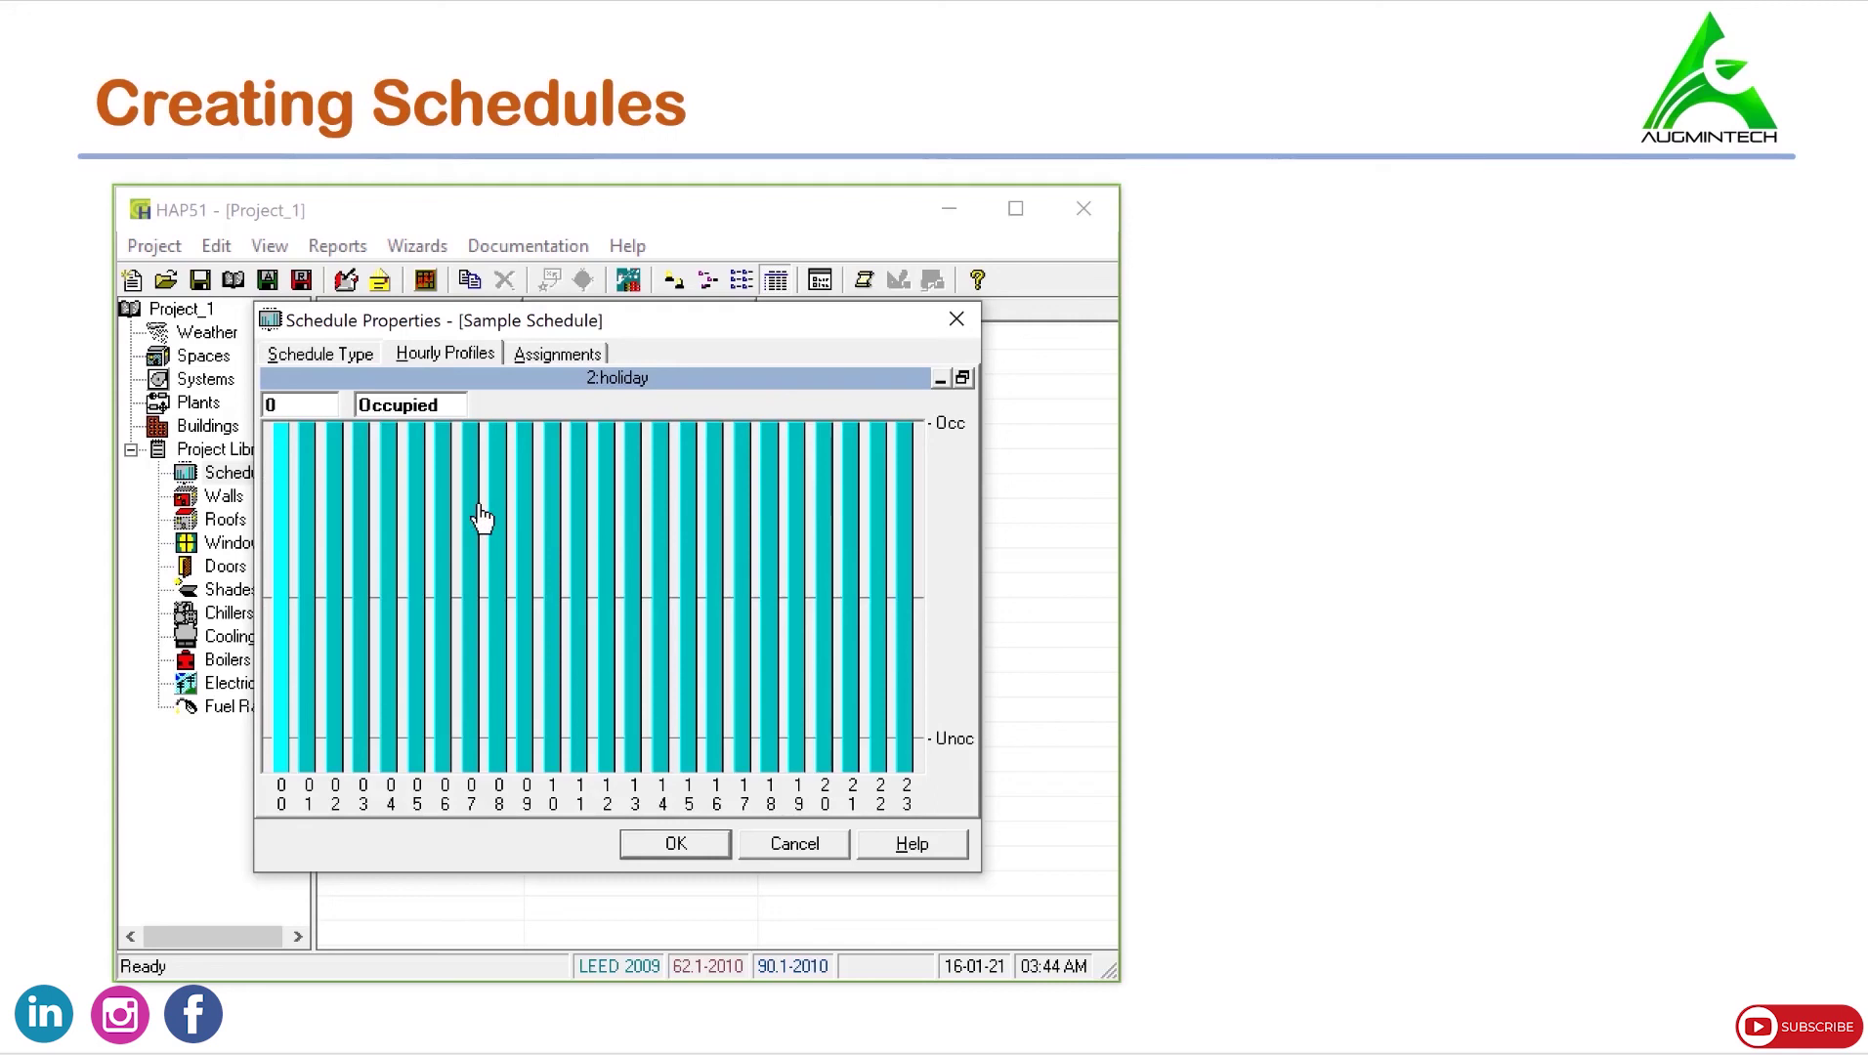
Set holiday hours 0-23 to Unoccupied and restore the chart to the profile tiles.
{"action": "double_click", "coordinate": [312, 403]}
{"action": "type", "text": "0-"}
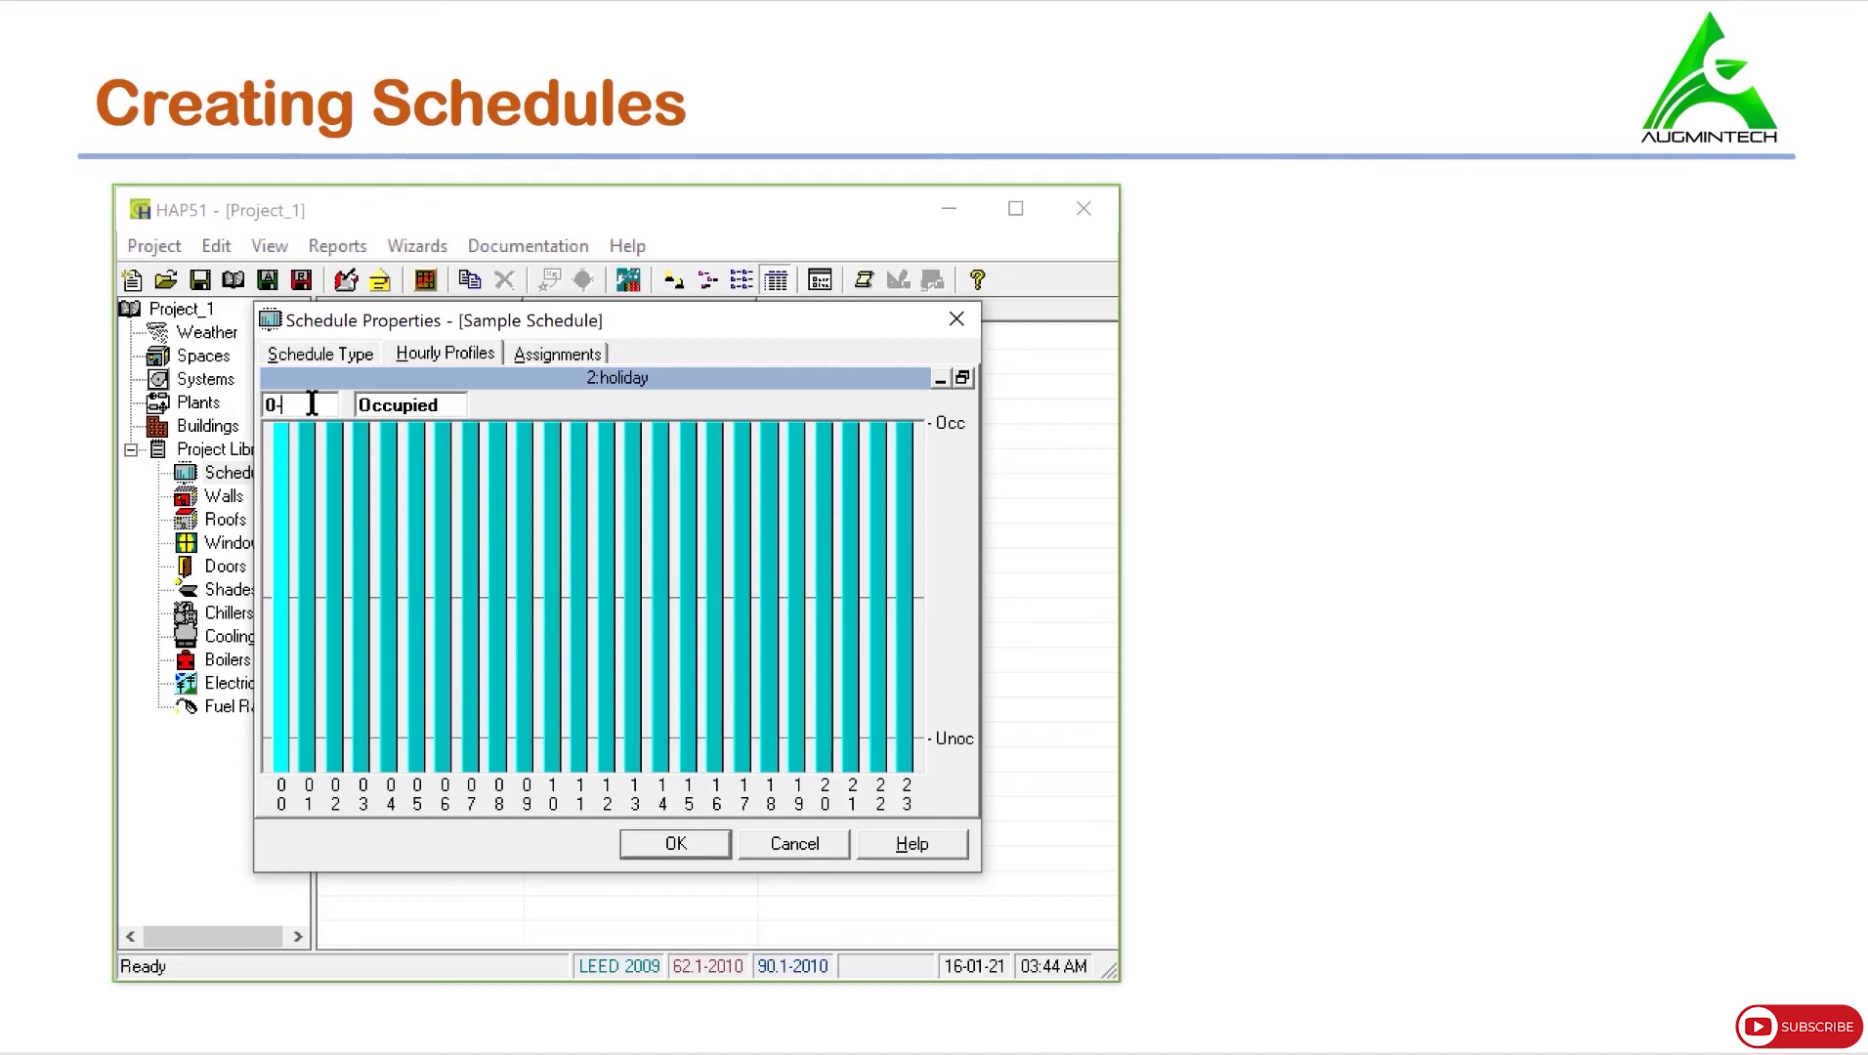
{"action": "type", "text": "23"}
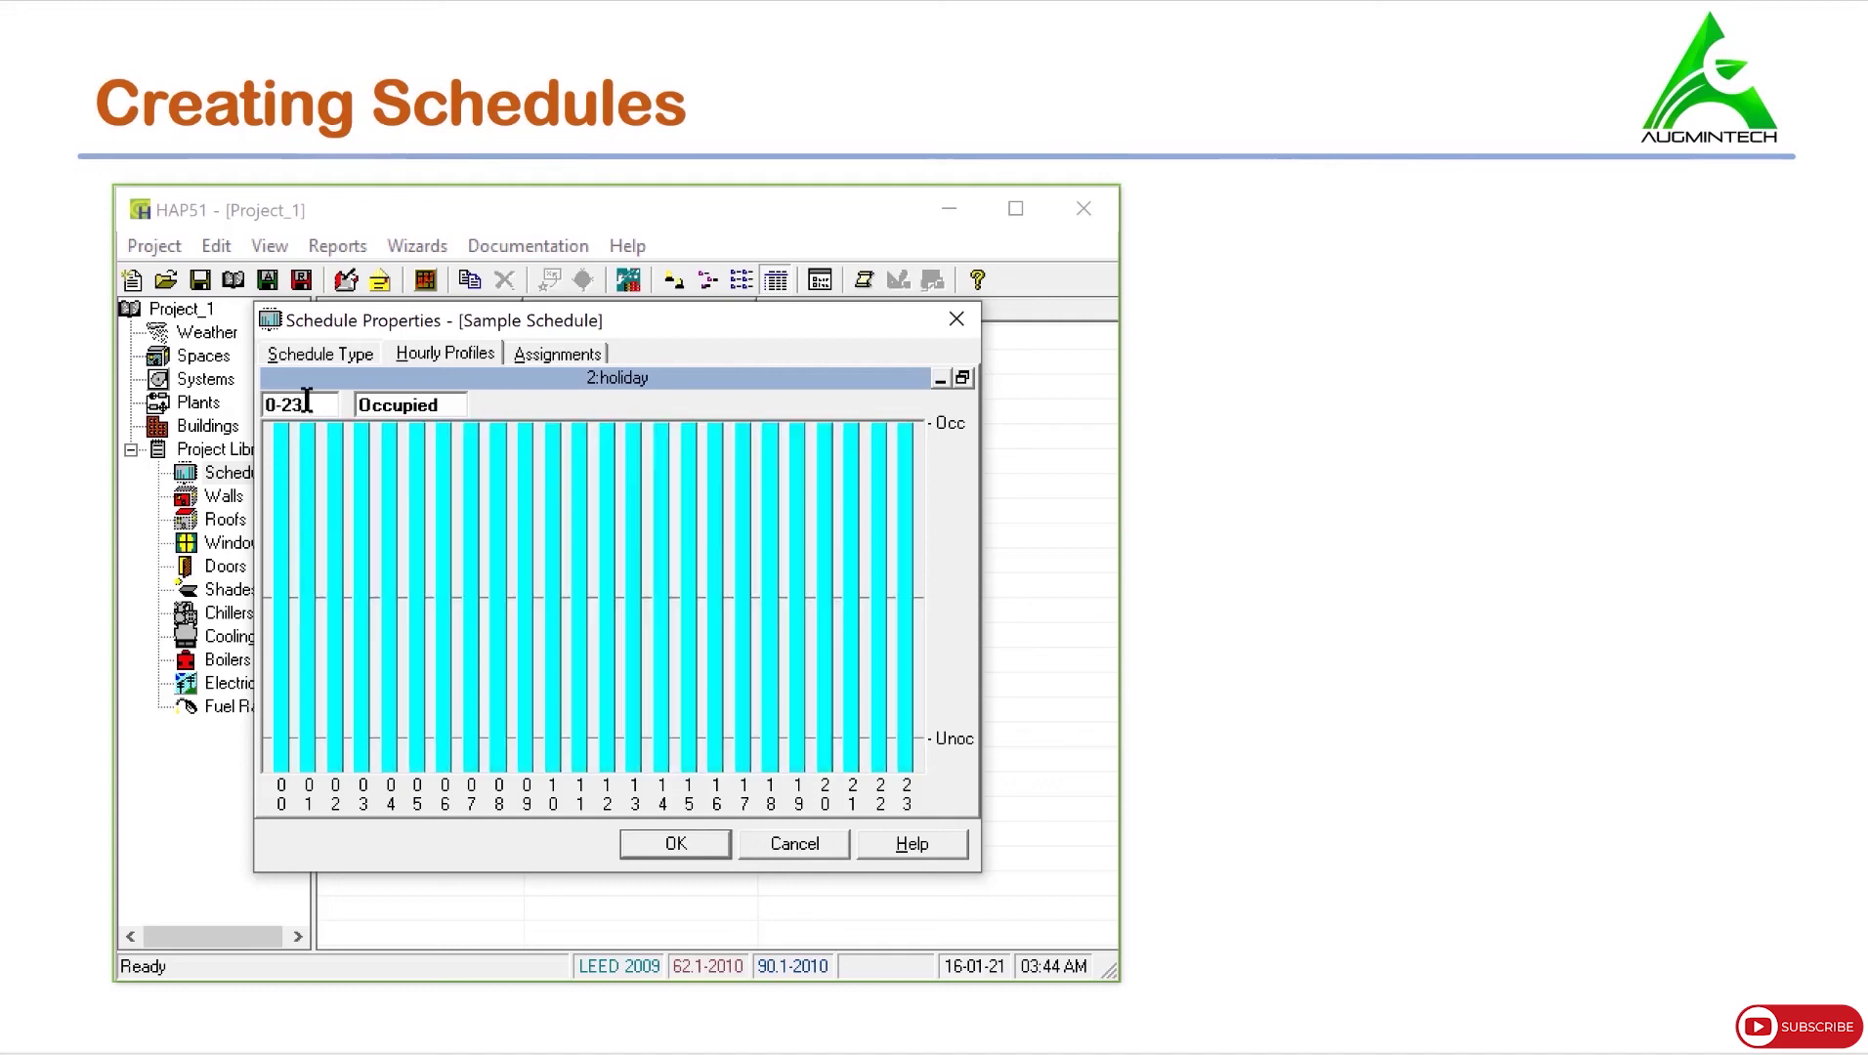
{"action": "double_click", "coordinate": [425, 408]}
{"action": "key", "text": "Down"}
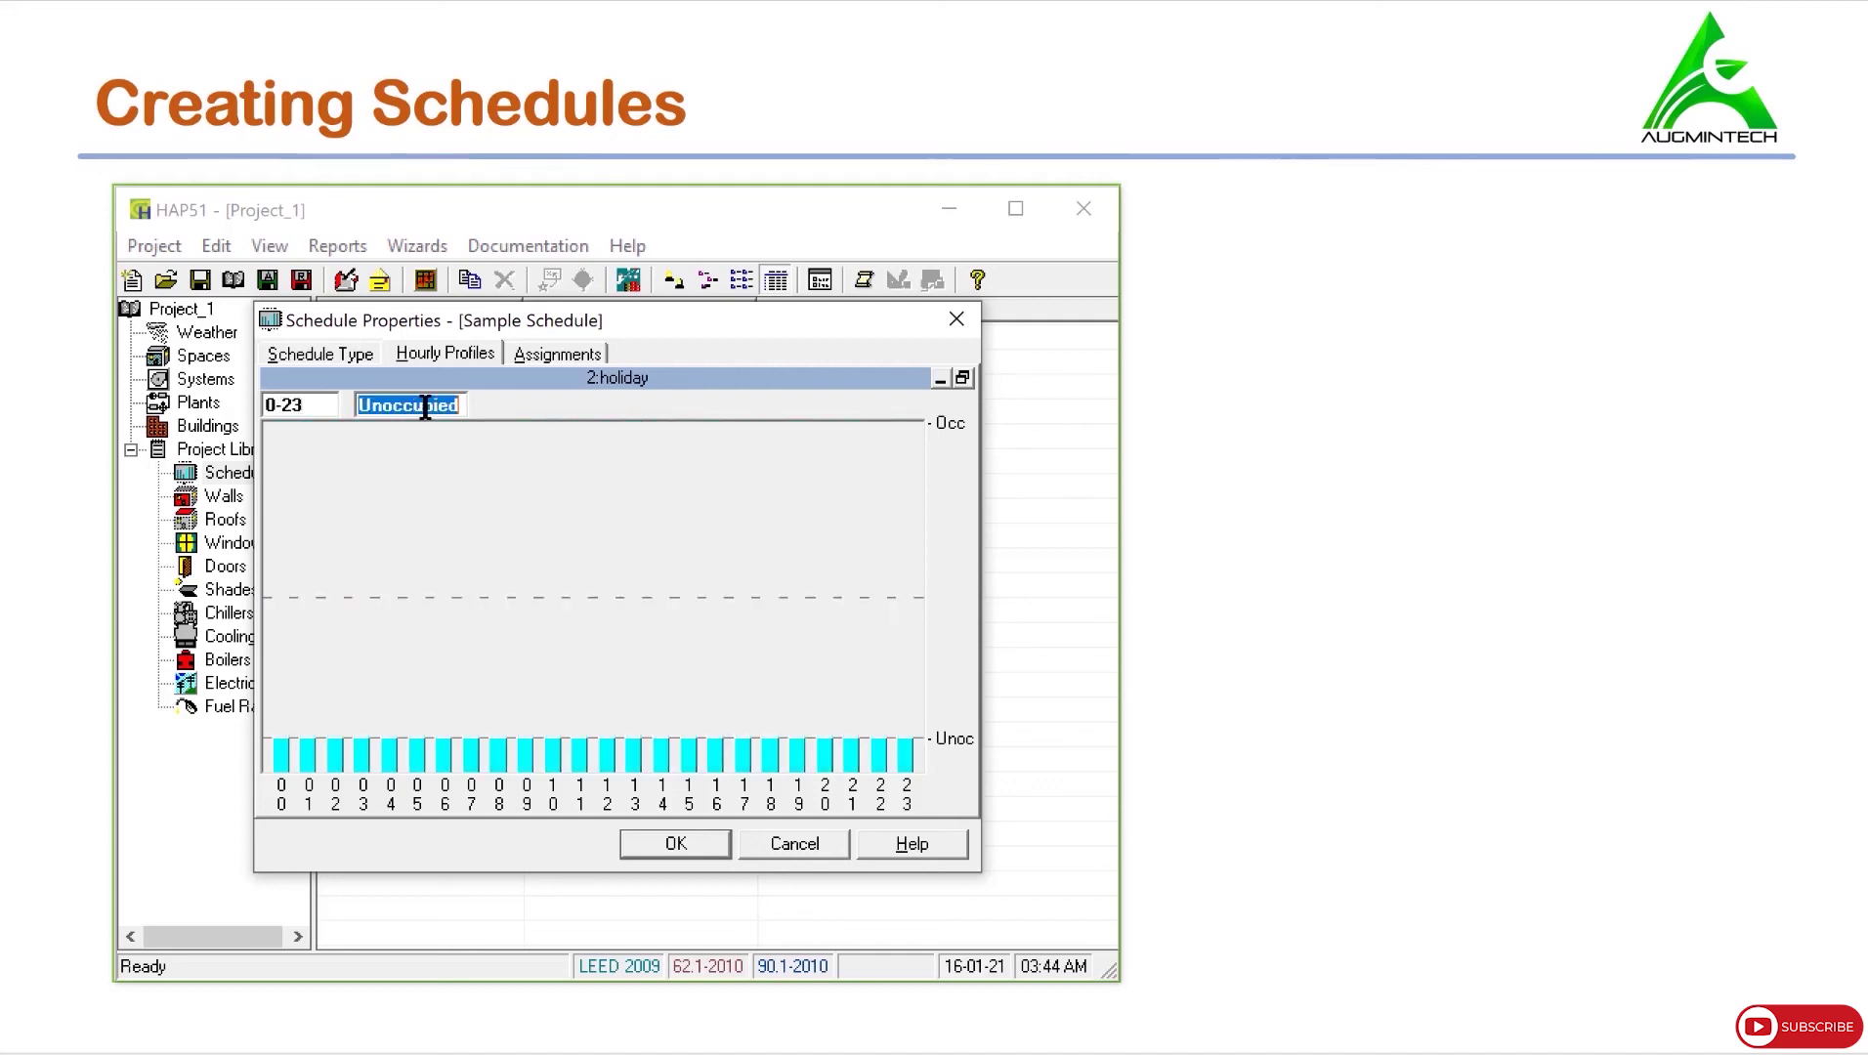
{"action": "left_click", "coordinate": [962, 379]}
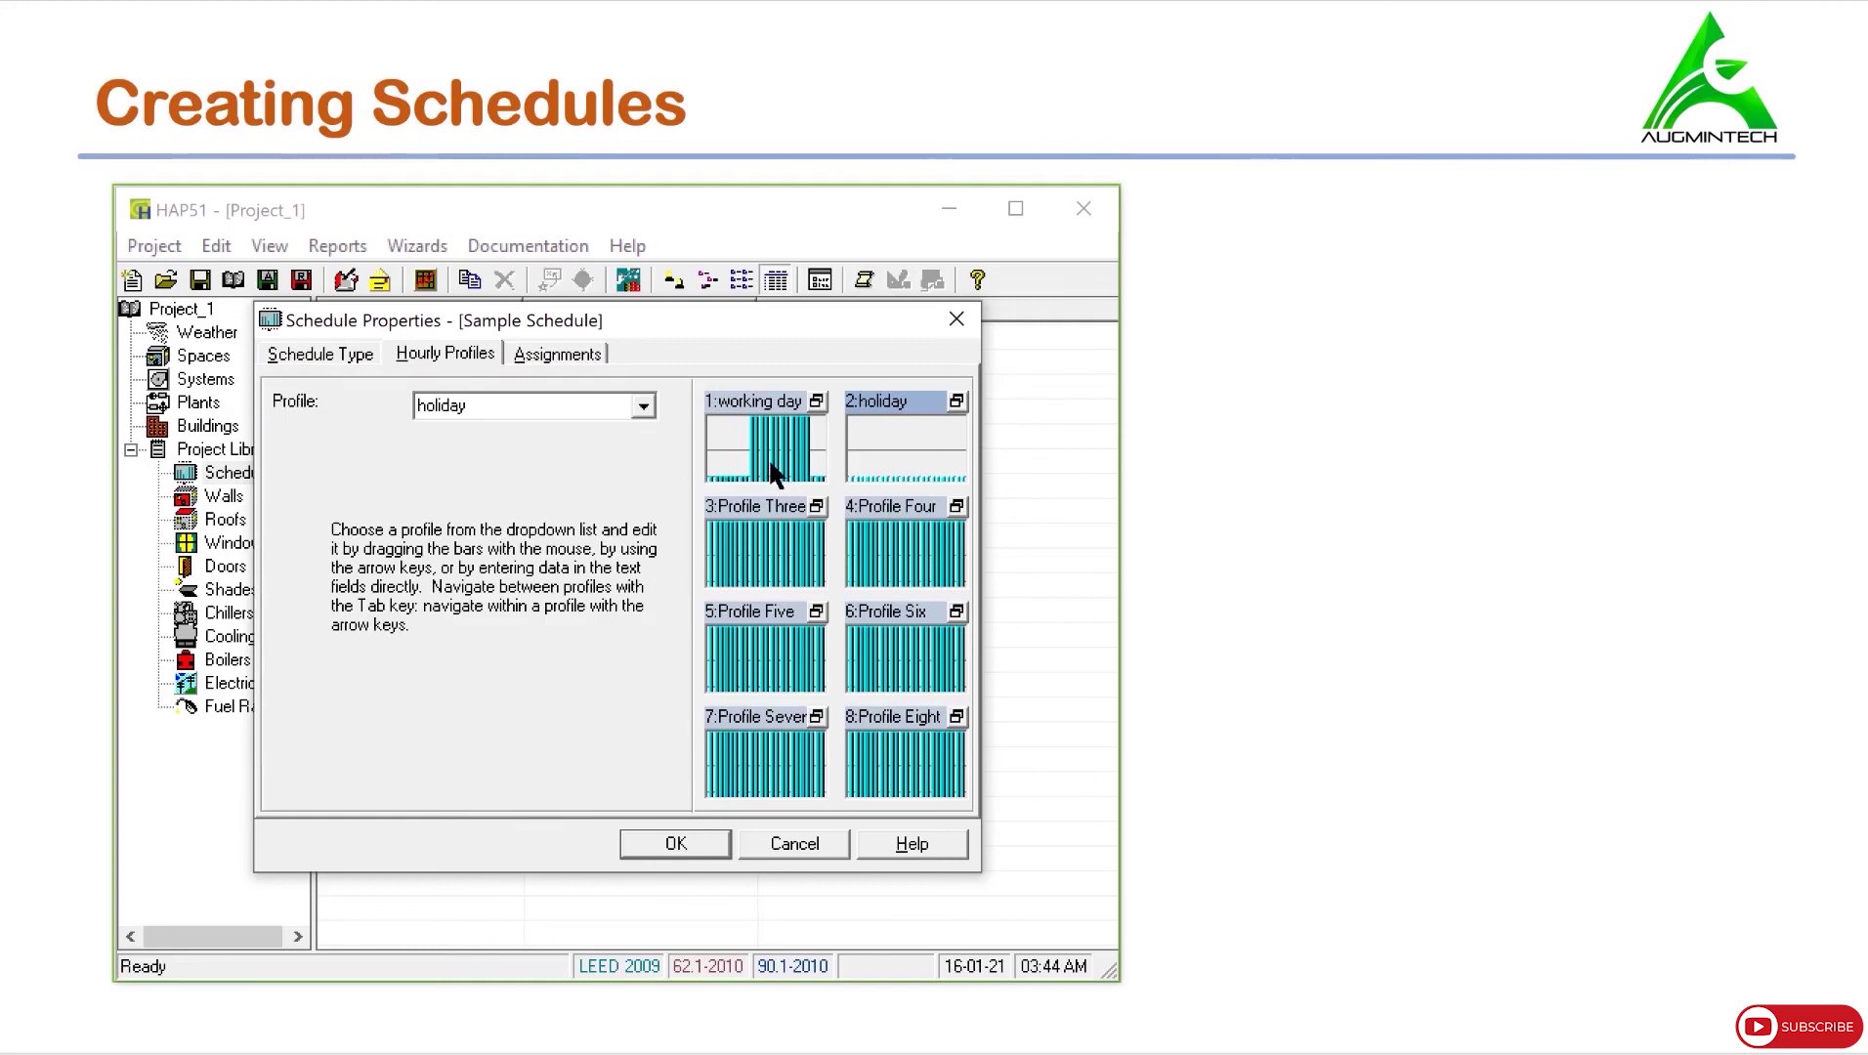
Assign the working day profile to Monday-Saturday for all months.
{"action": "left_click", "coordinate": [561, 355]}
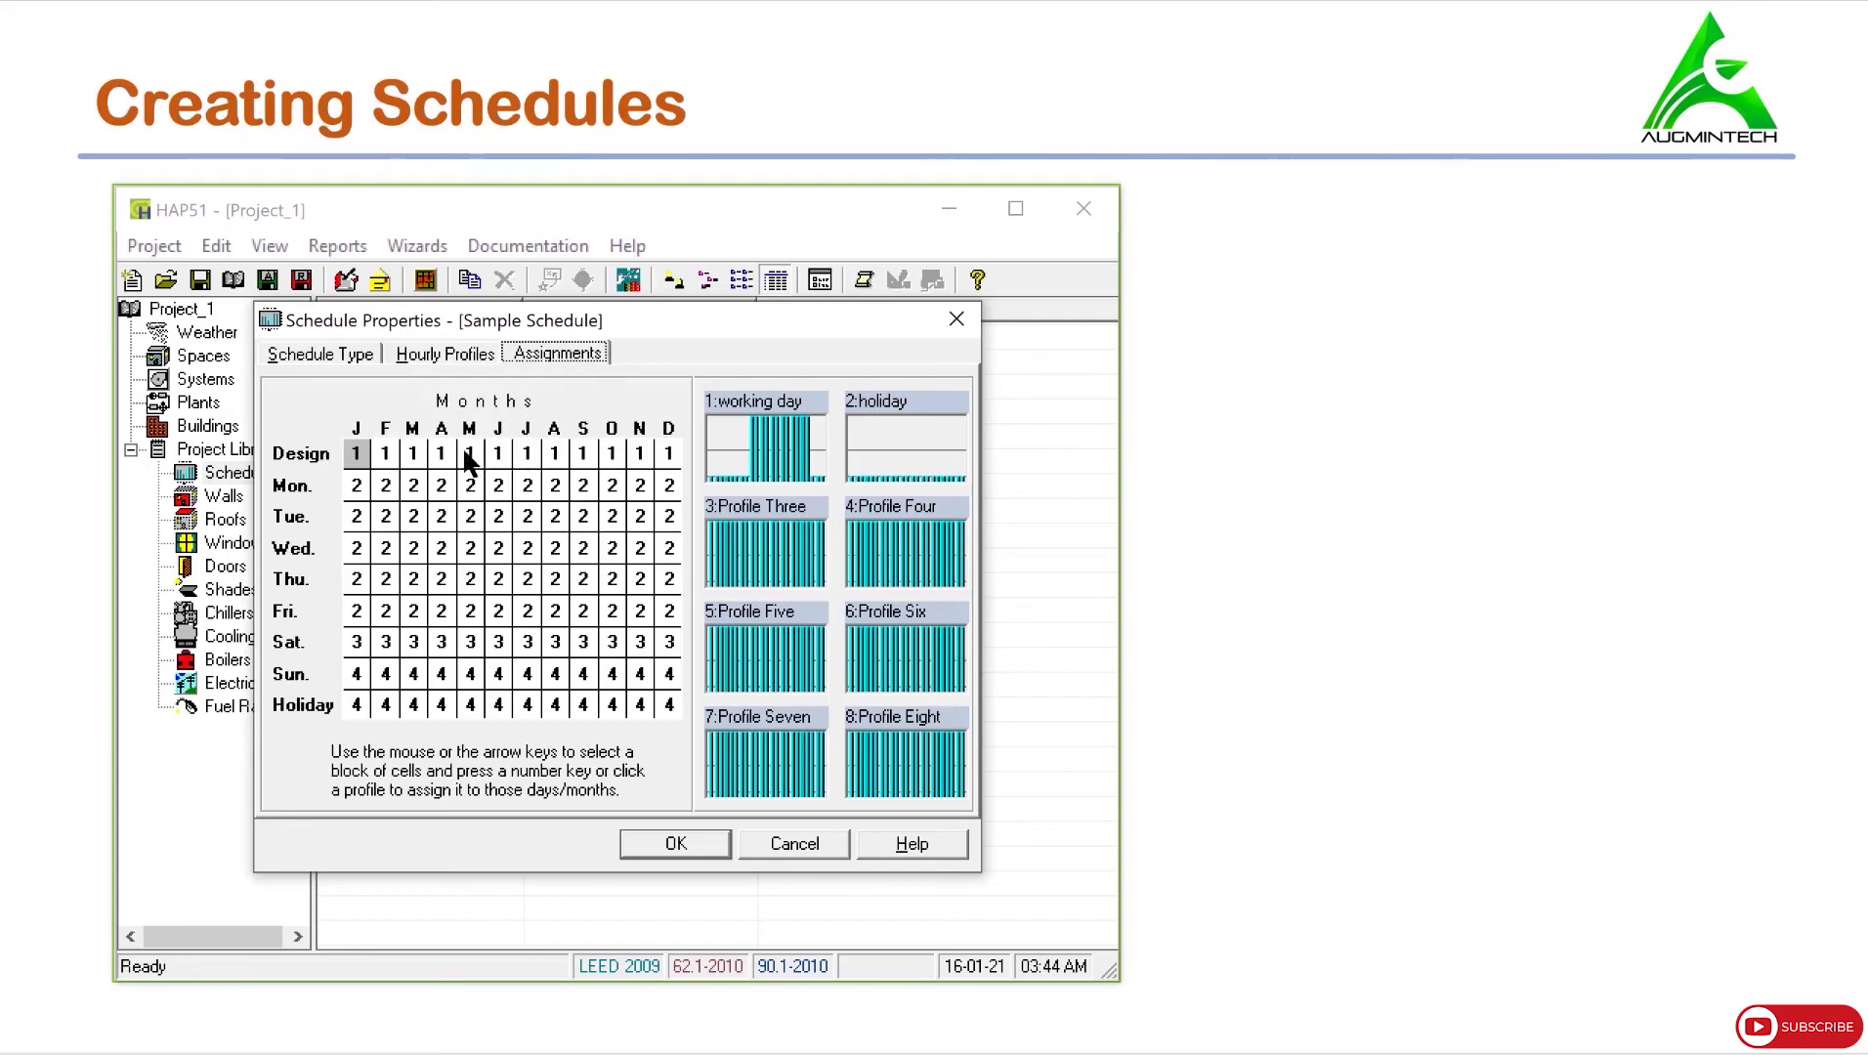
{"action": "left_click_drag", "start_coordinate": [358, 486], "coordinate": [672, 641]}
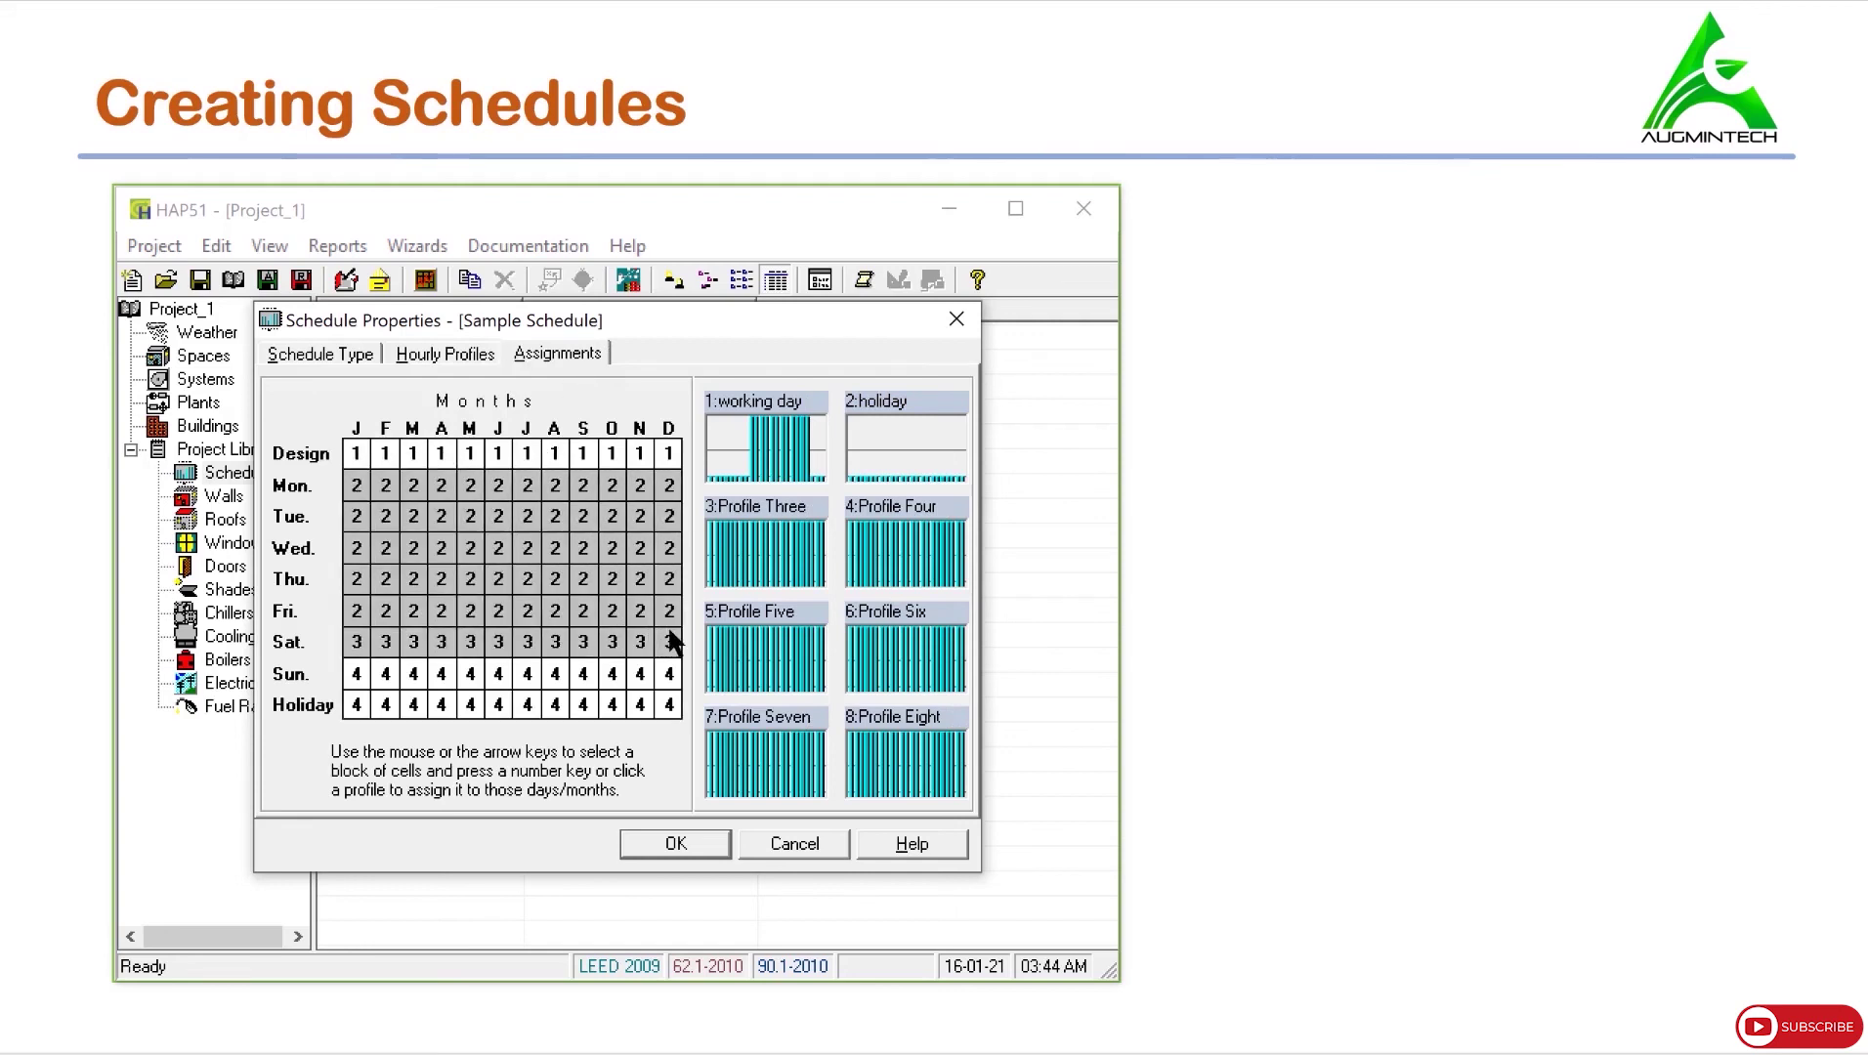
{"action": "left_click", "coordinate": [788, 466]}
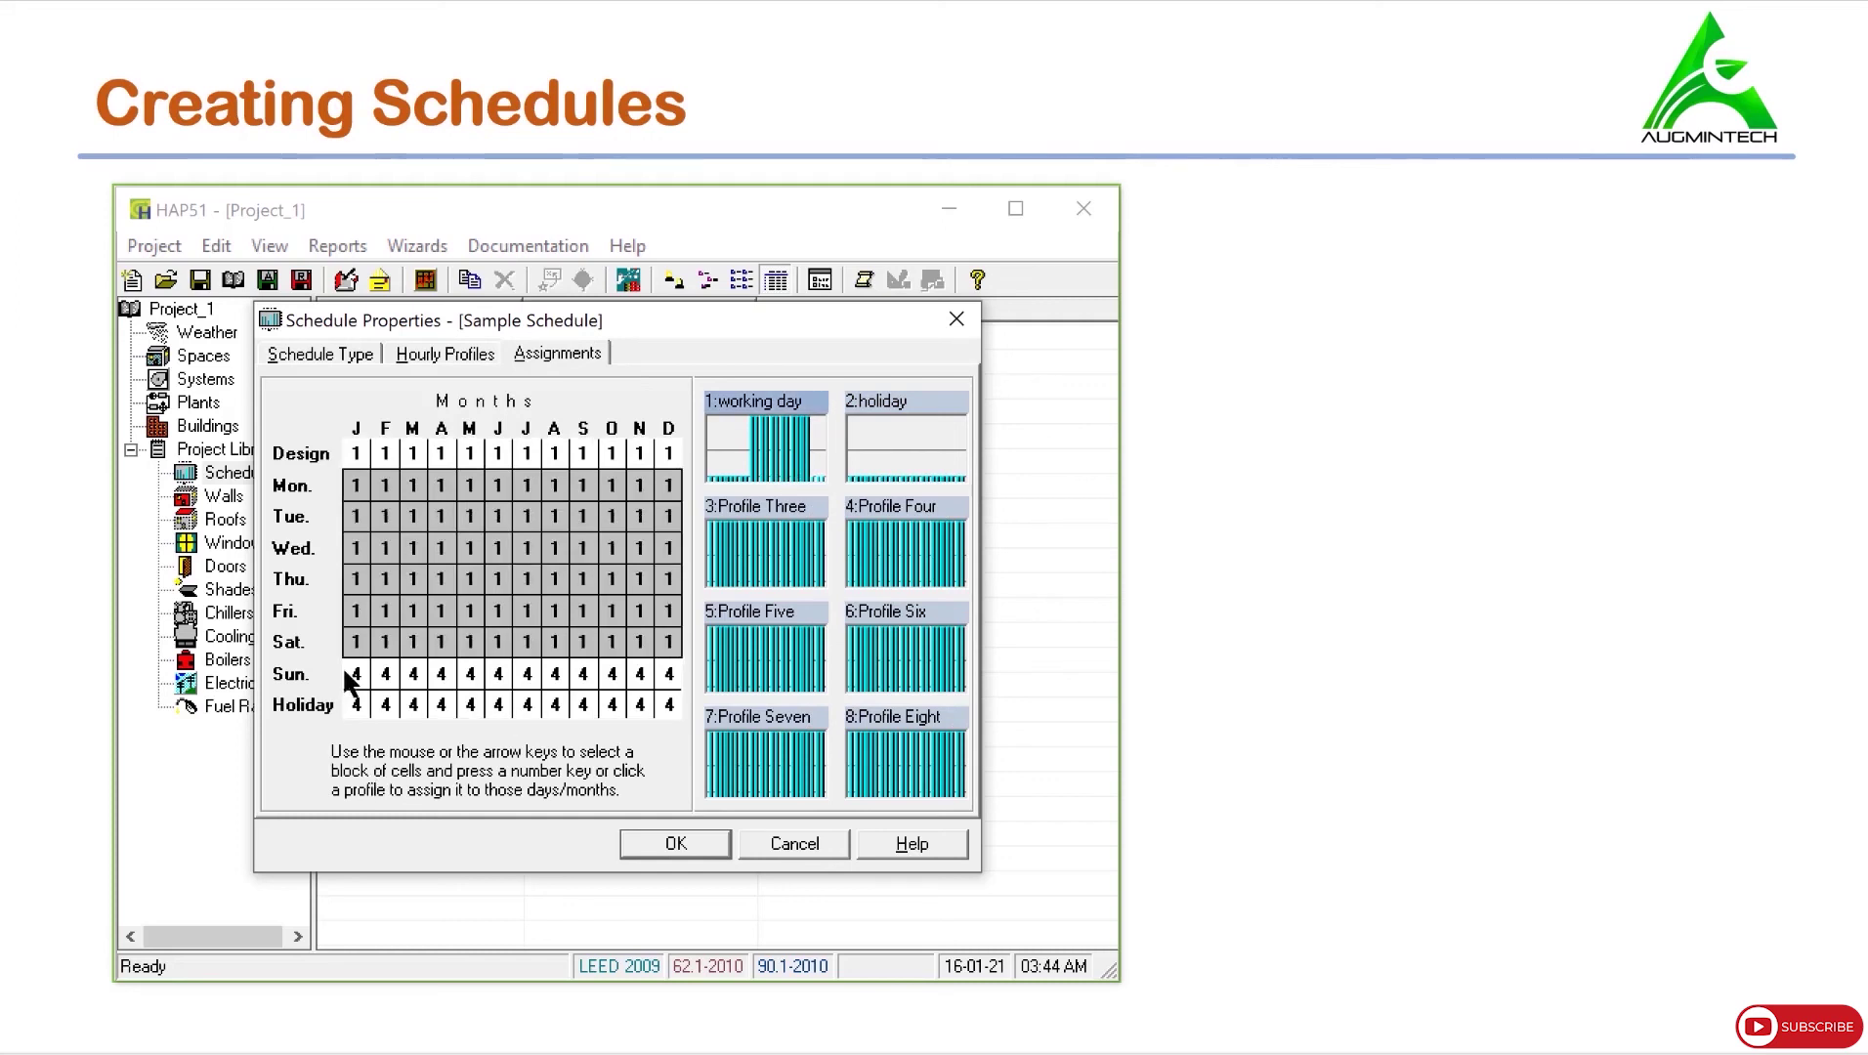
Assign holiday to the Sunday and Holiday rows, then accept Sample Schedule with OK.
{"action": "left_click_drag", "start_coordinate": [364, 672], "coordinate": [592, 711]}
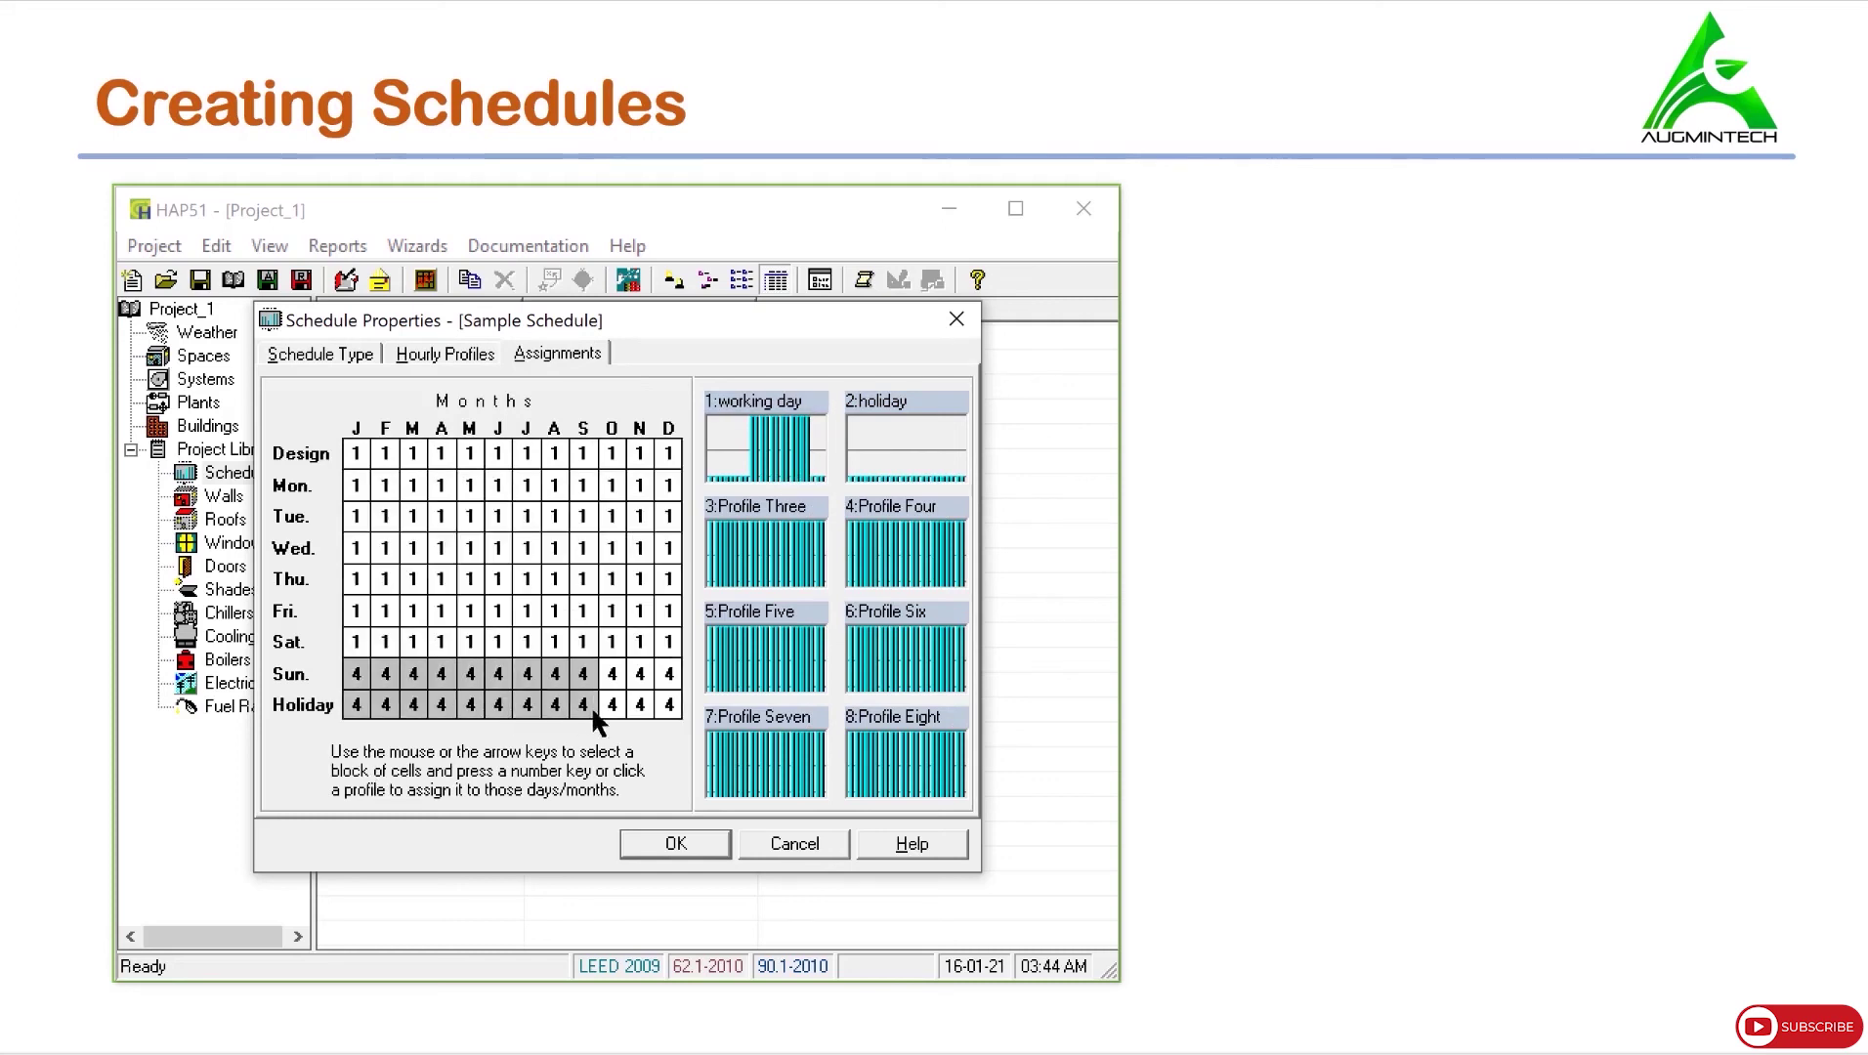
{"action": "left_click", "coordinate": [871, 463]}
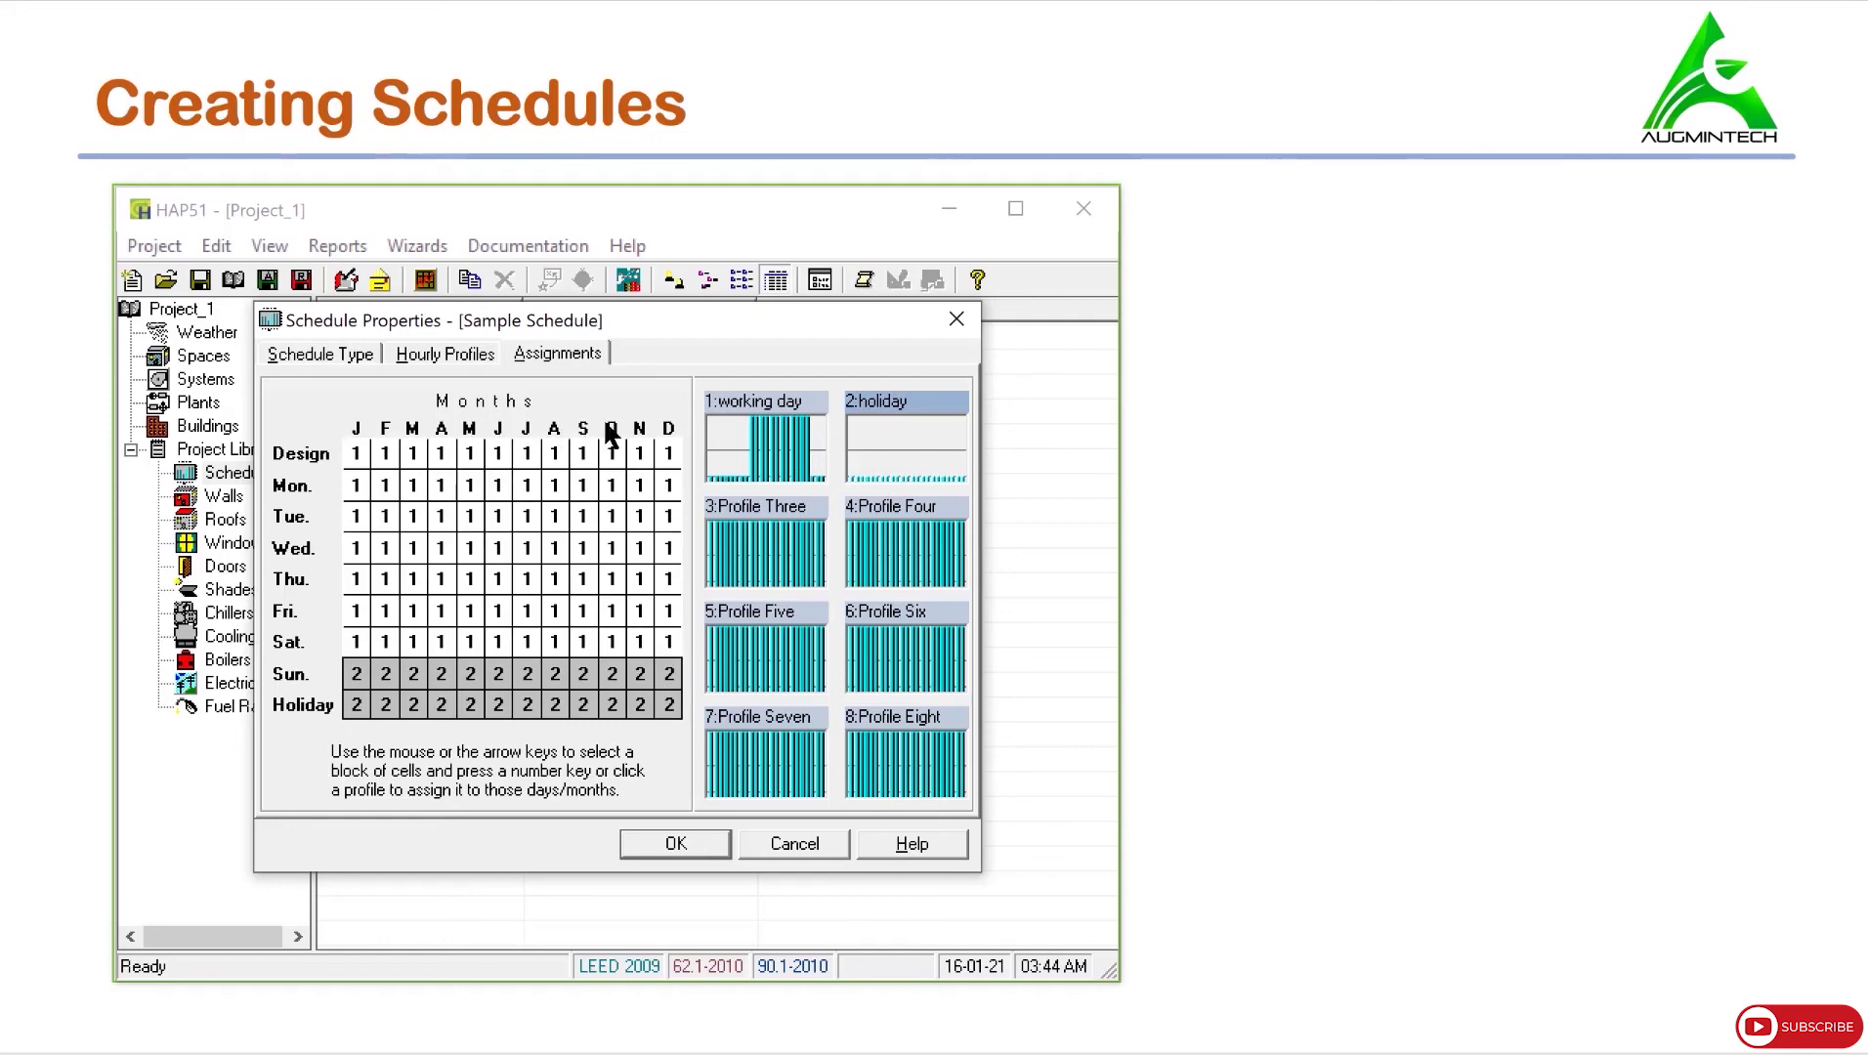
{"action": "left_click", "coordinate": [645, 842]}
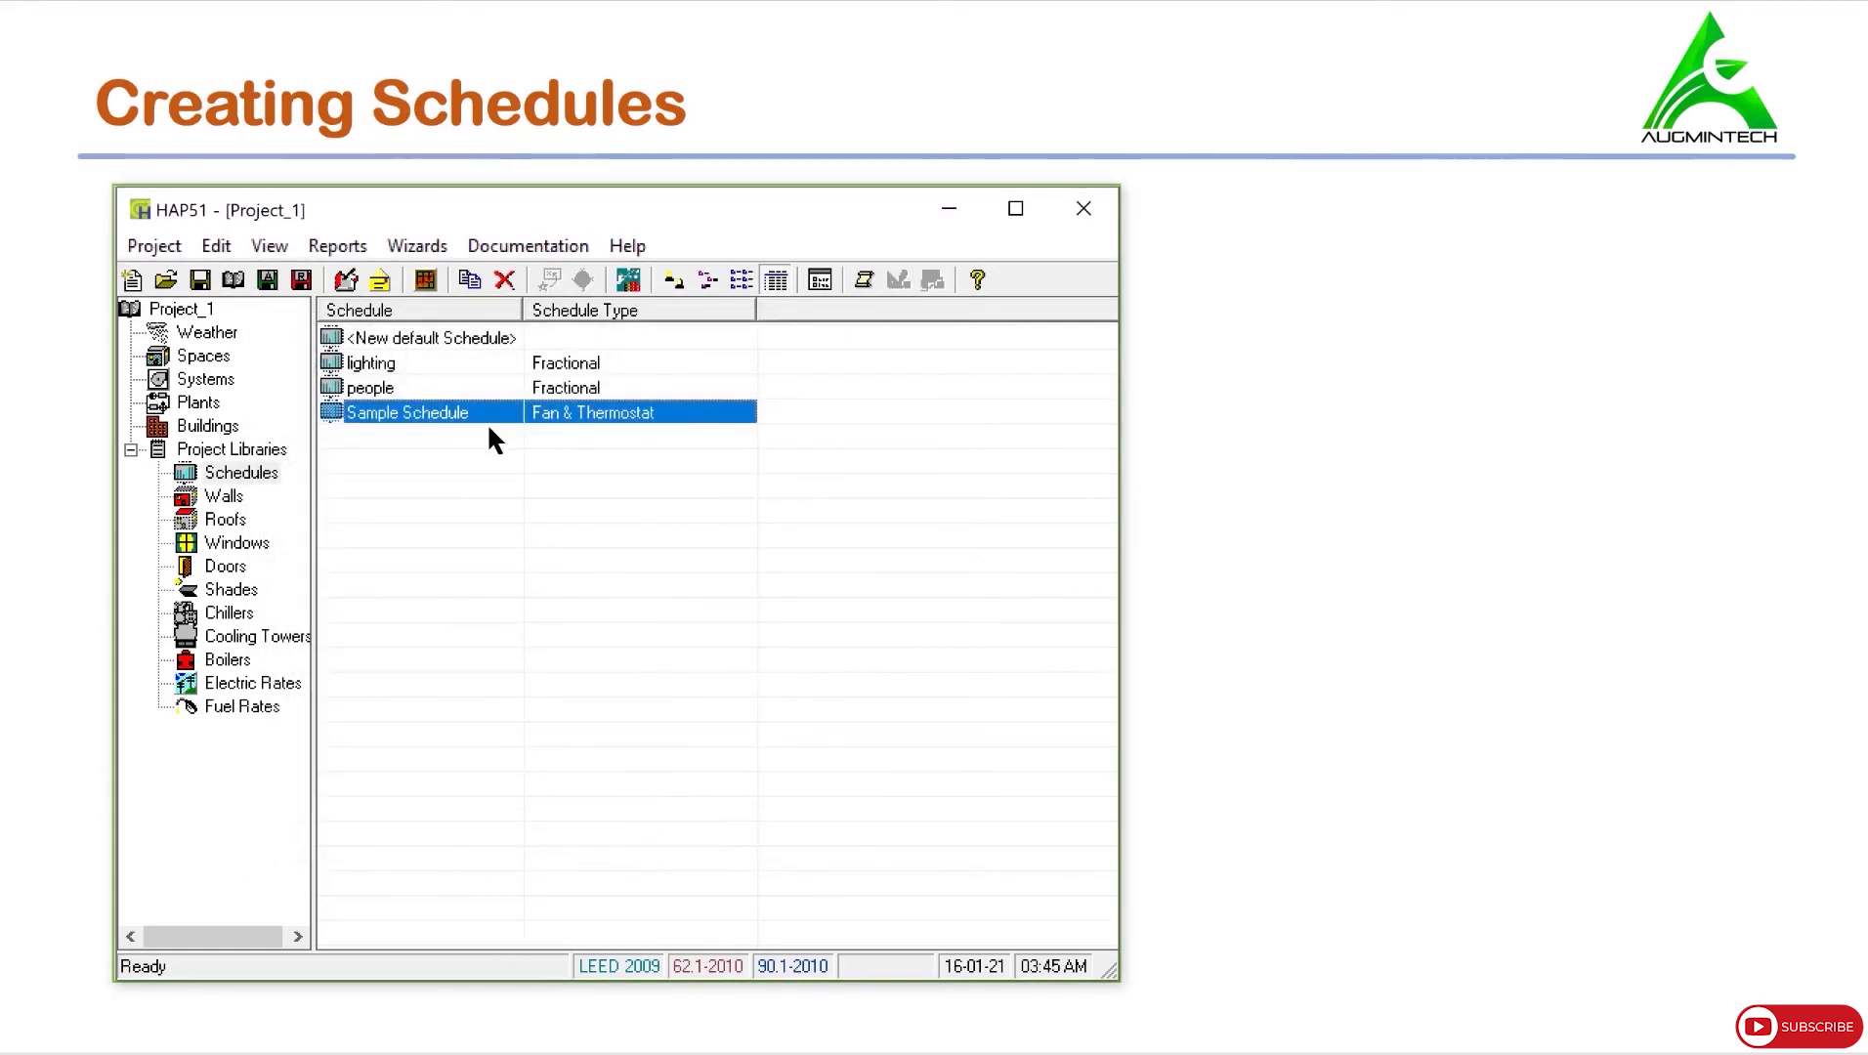
{"action": "left_click", "coordinate": [211, 282]}
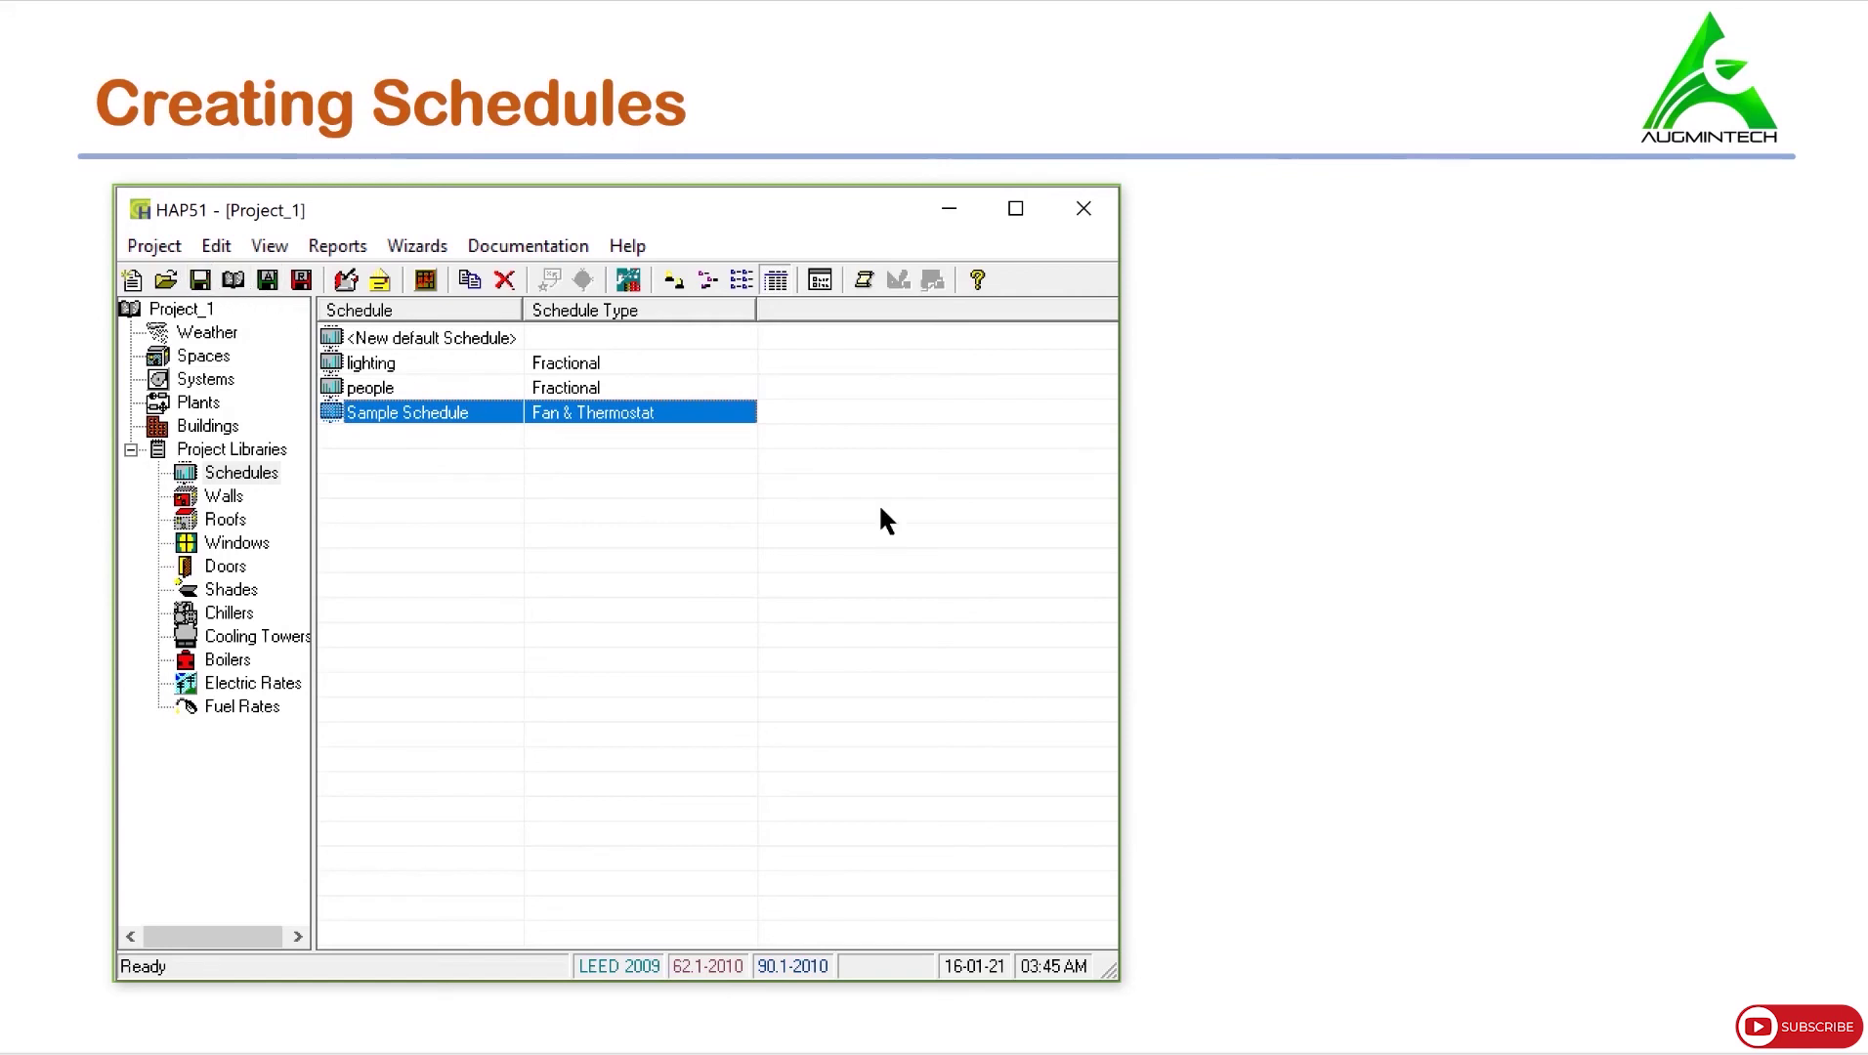